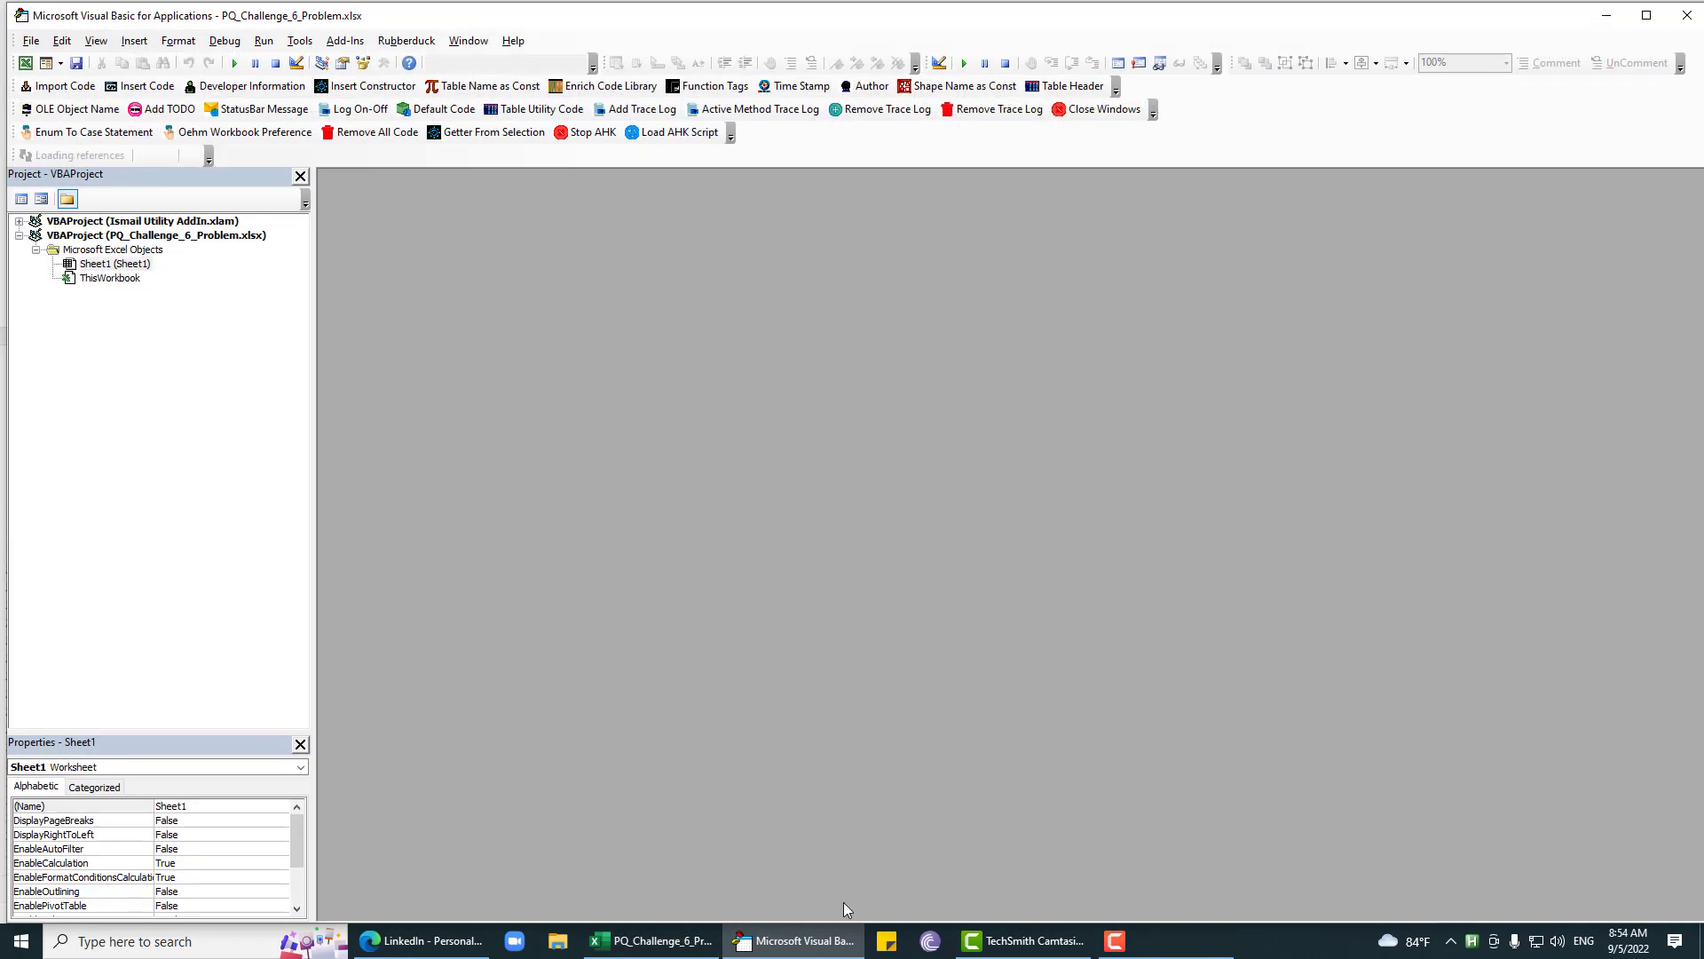
Step: Copy the Subjects header and its six entries from B2:B8 to K2 and autofit column K
click(653, 940)
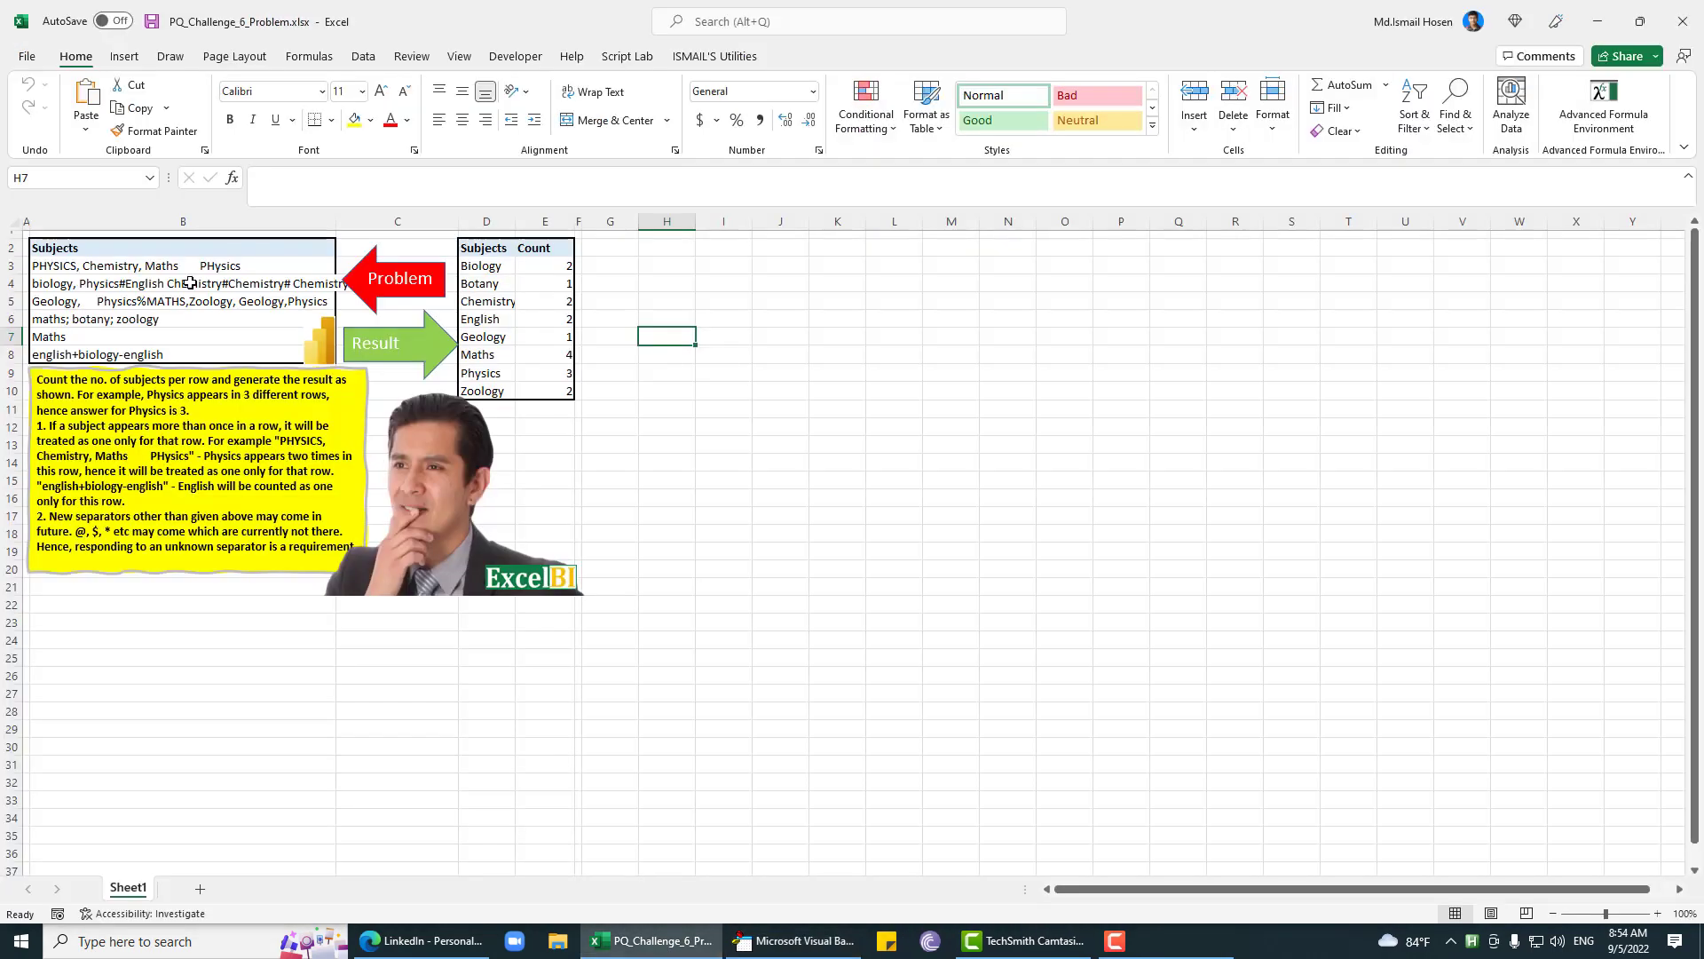
click(92, 268)
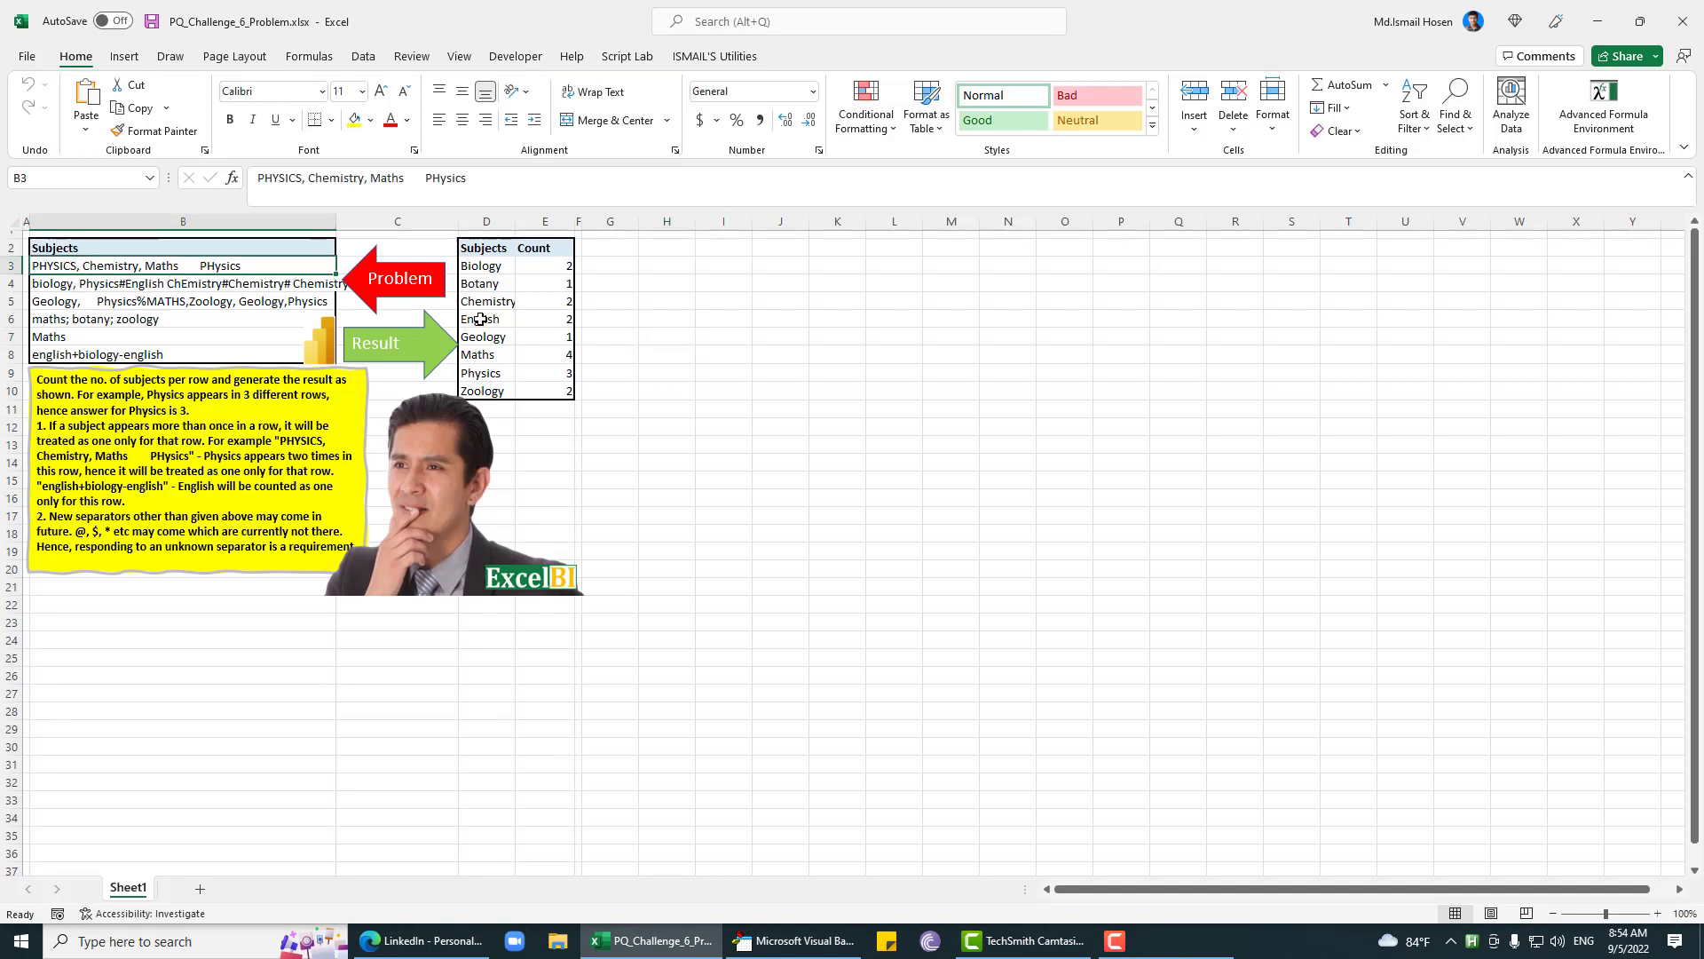
key(Down)
key(Down)
key(Down)
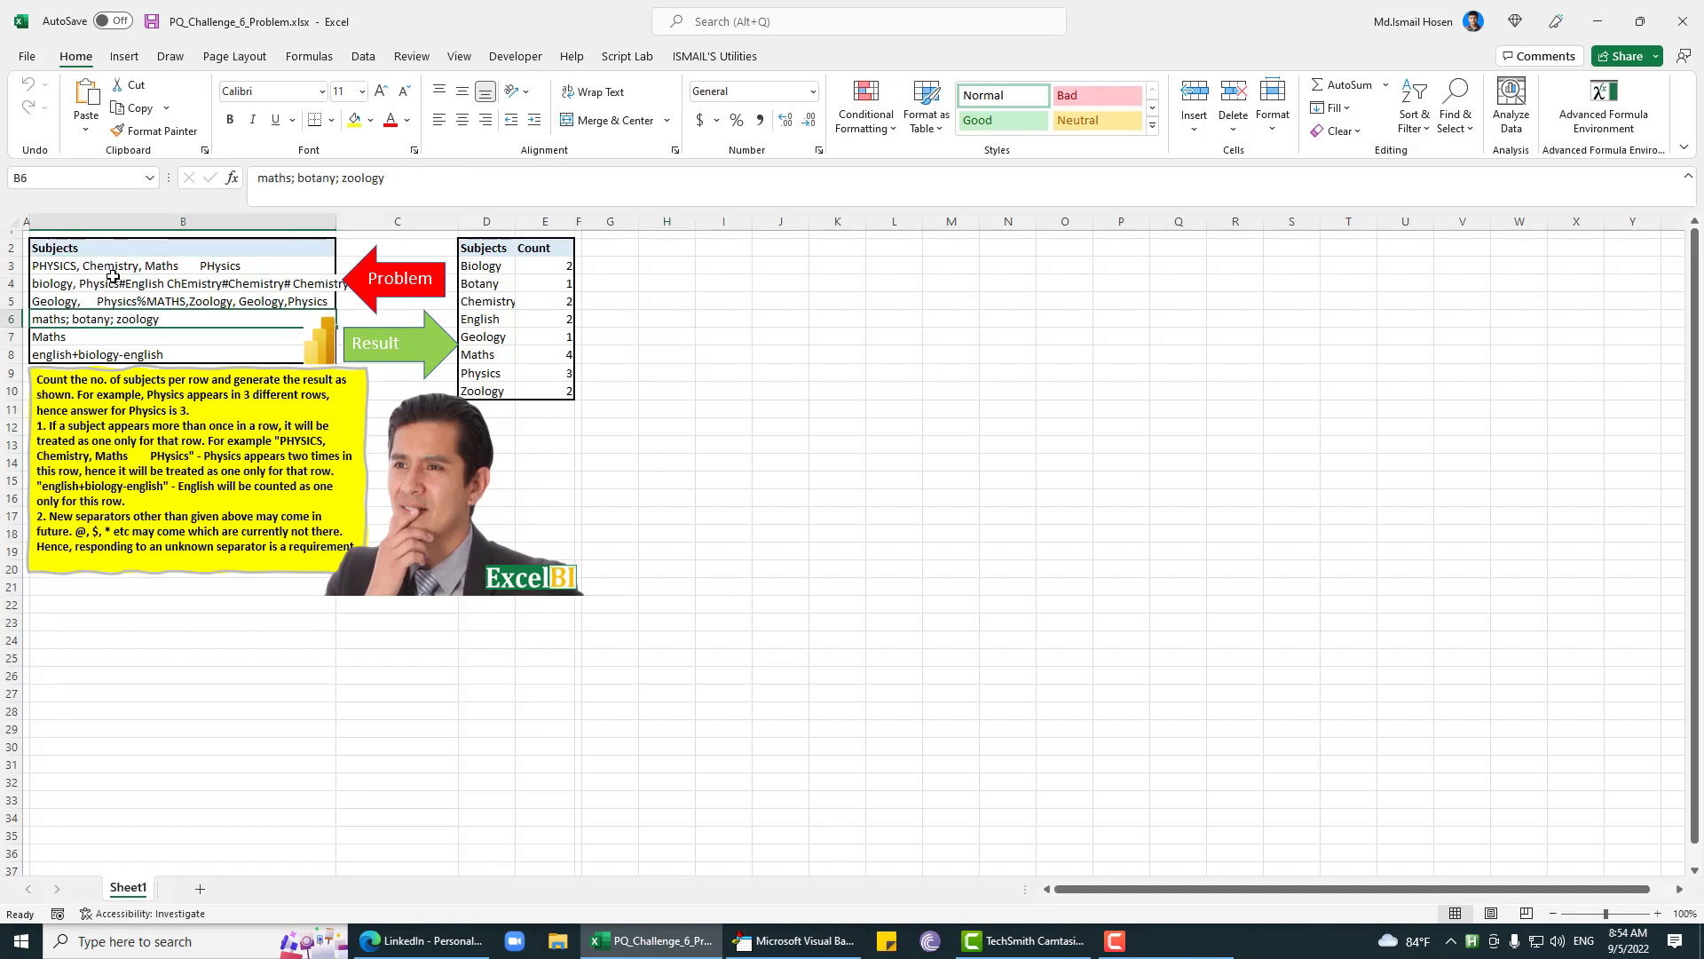
drag(126, 253, 130, 356)
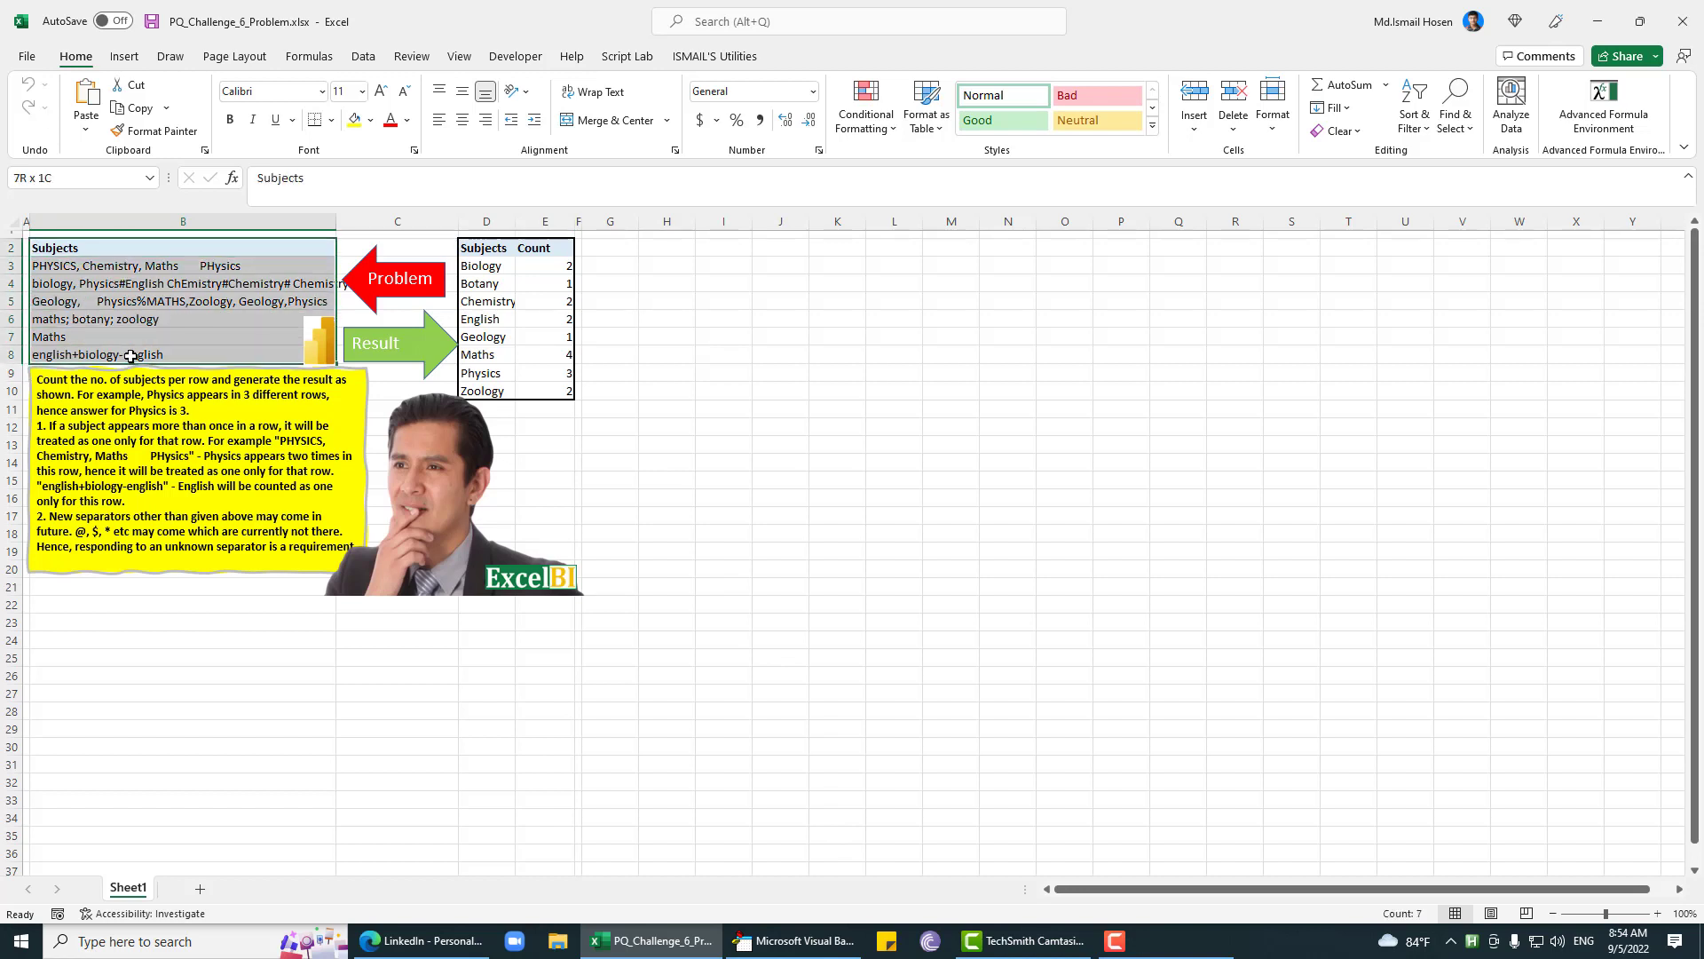
key(ctrl+c)
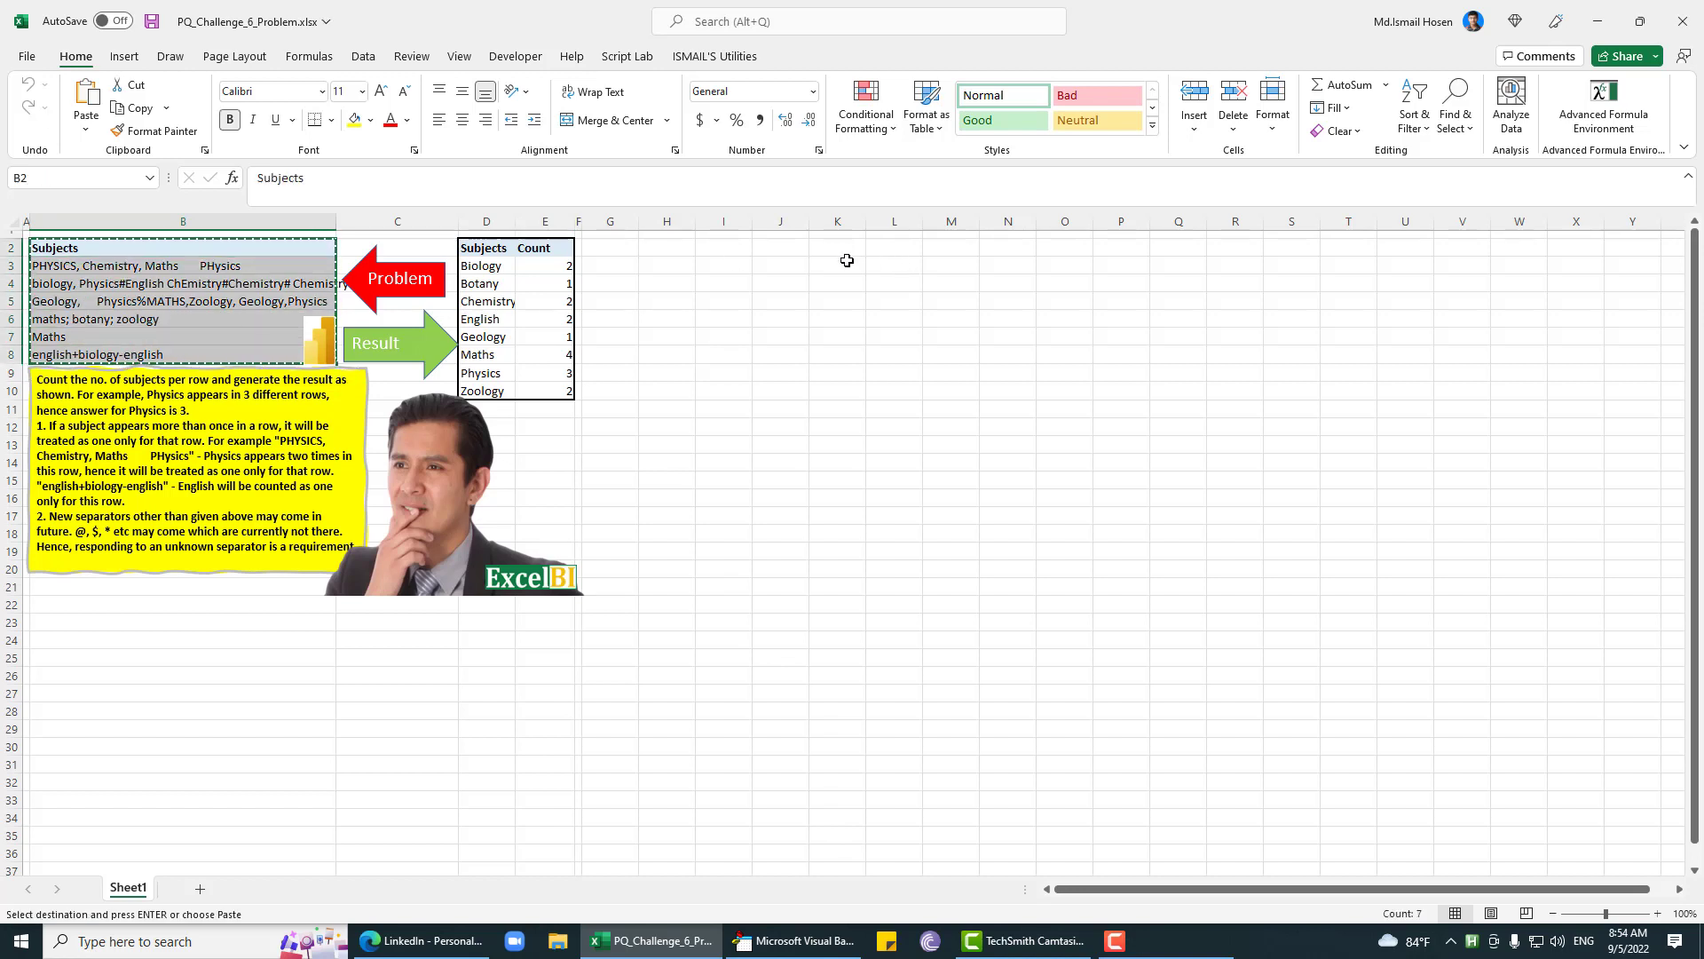
click(845, 253)
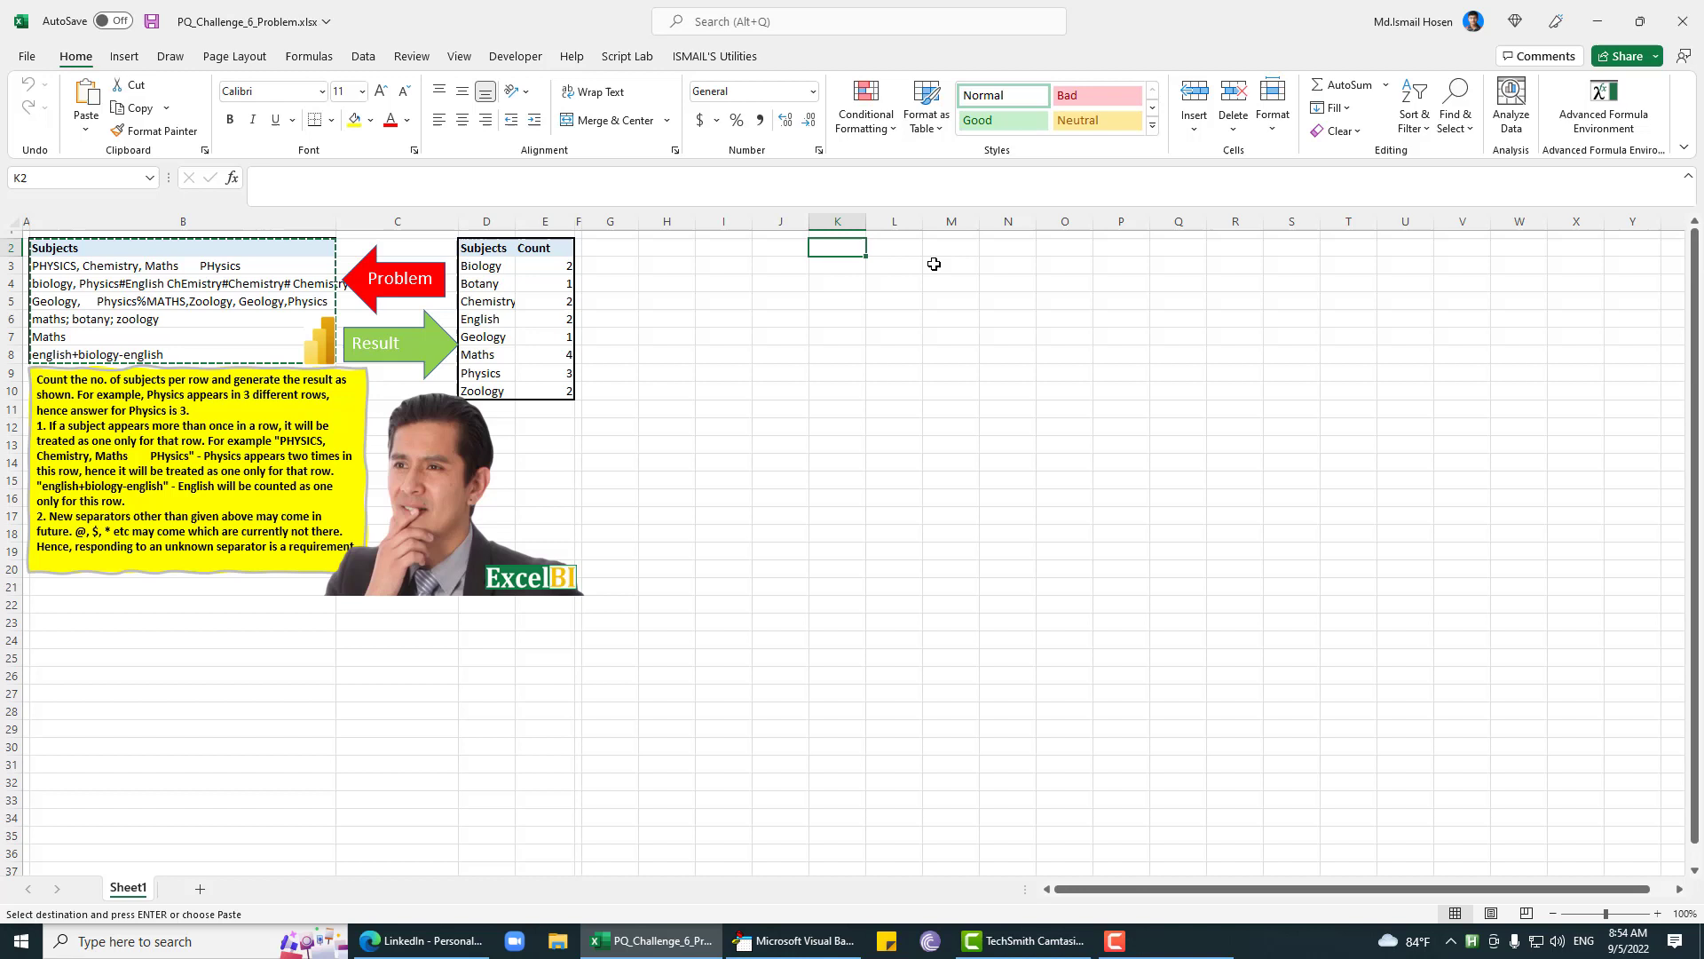
key(ctrl+v)
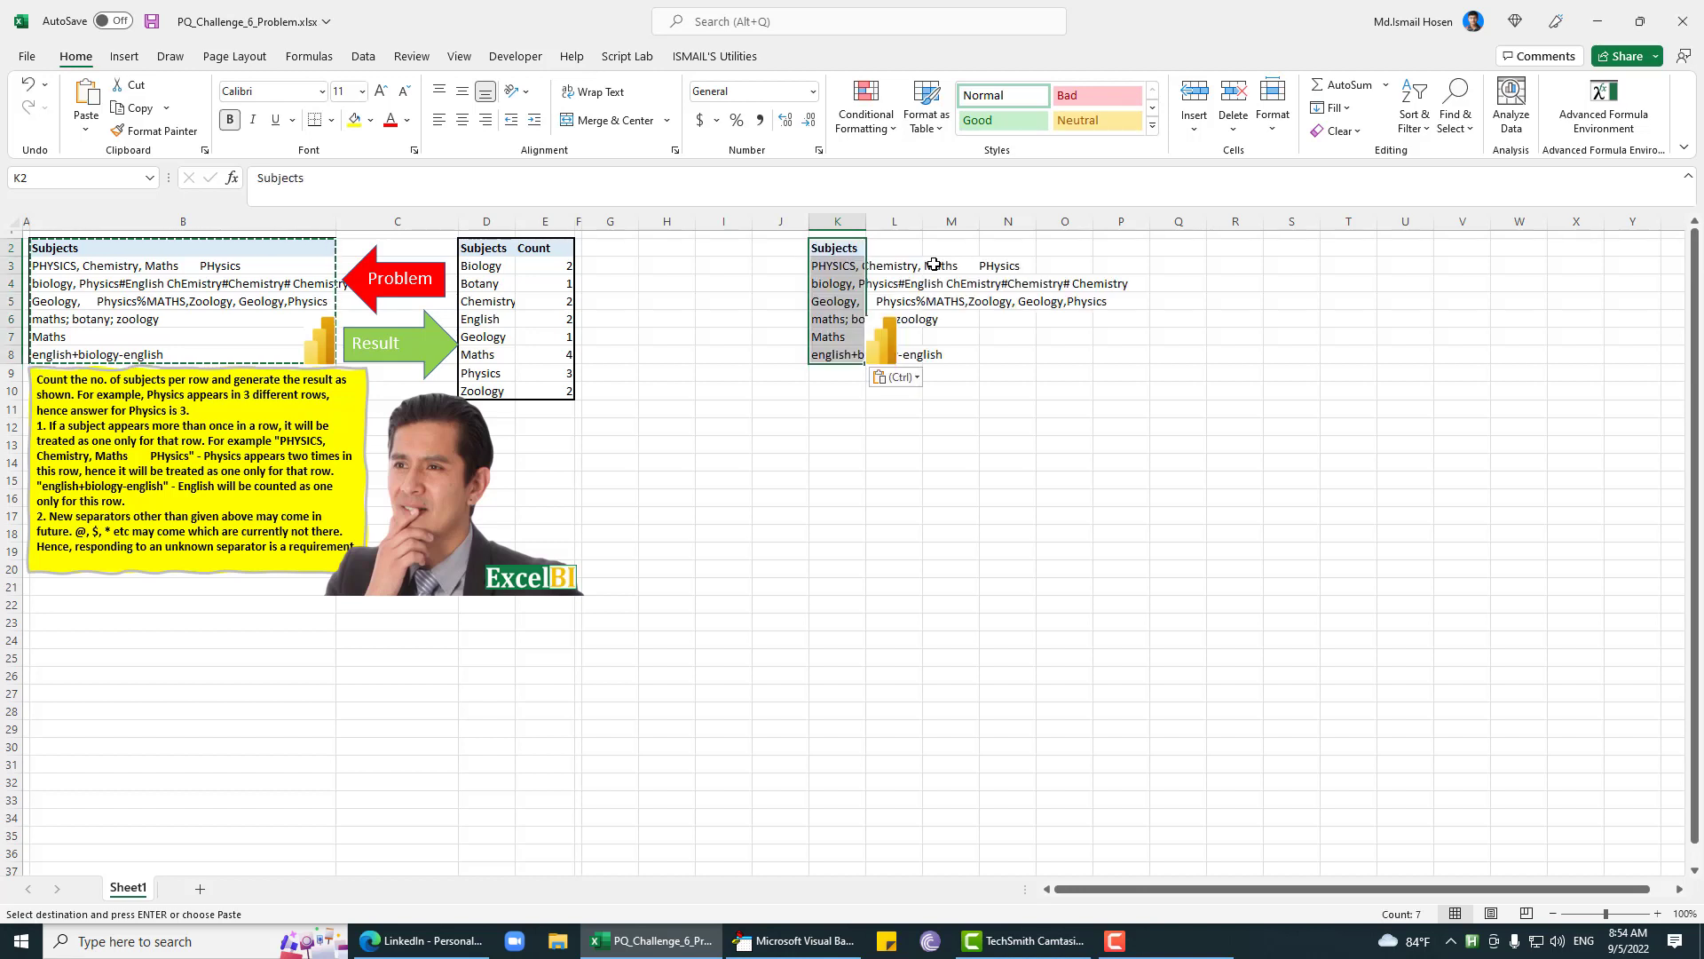
key(alt+h)
key(o)
key(i)
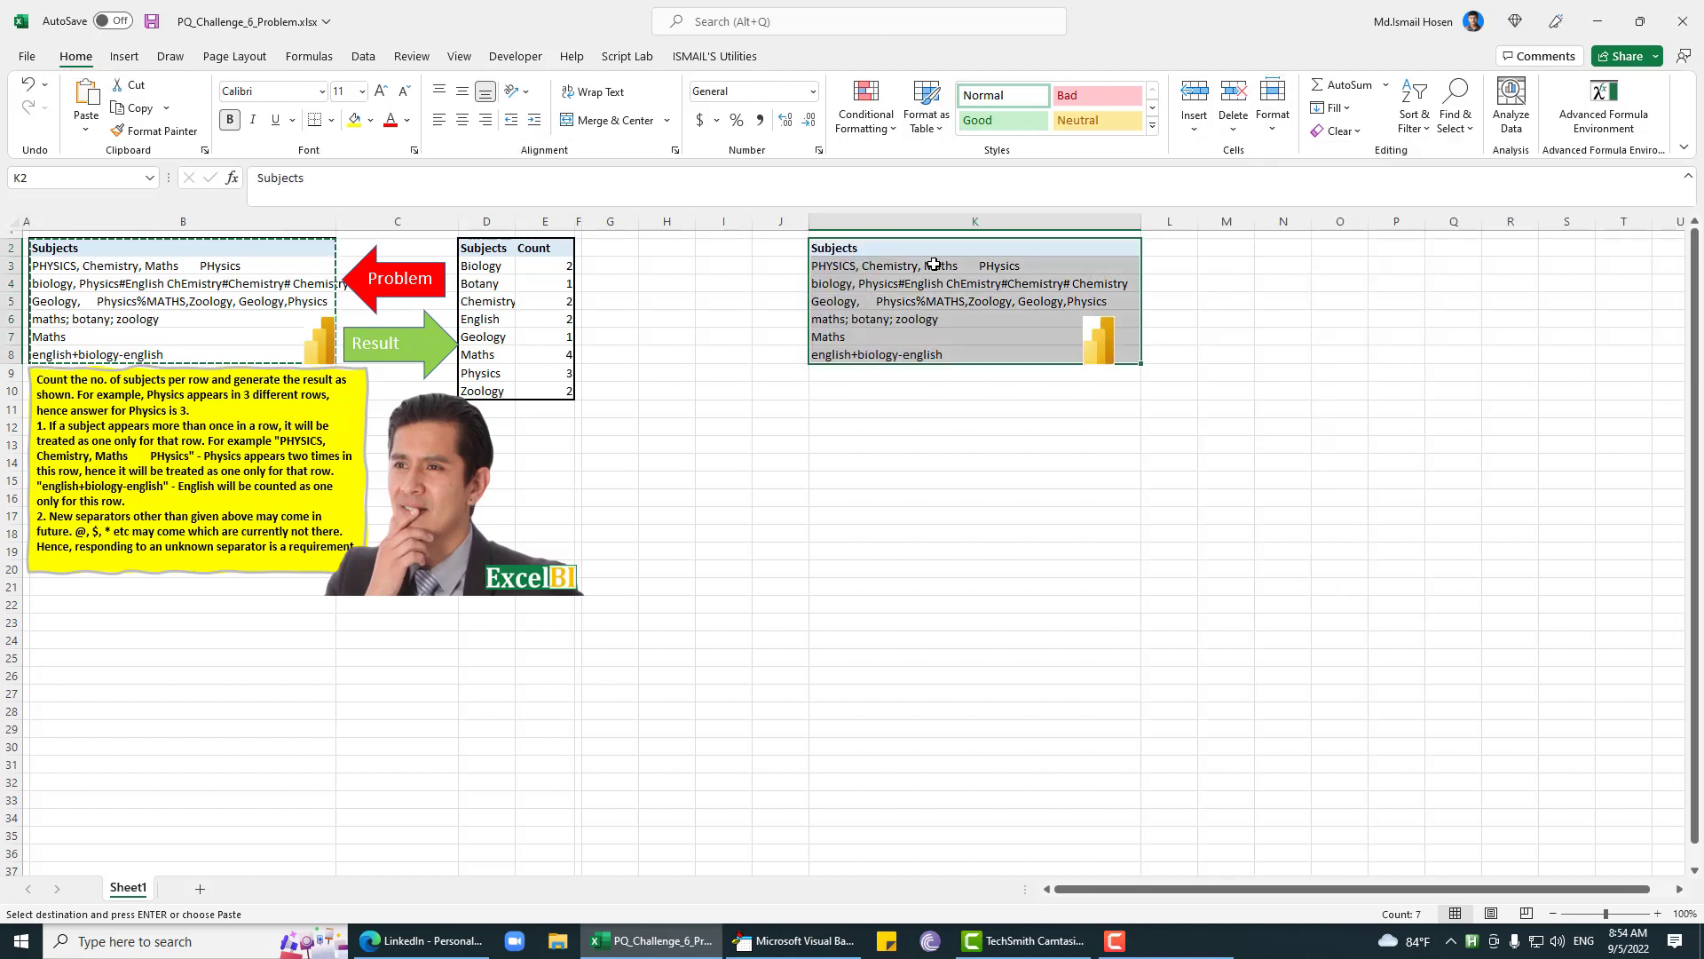
Step: Turn the pasted list into a table with headers and delete the overlapping Power BI picture
key(ctrl+t)
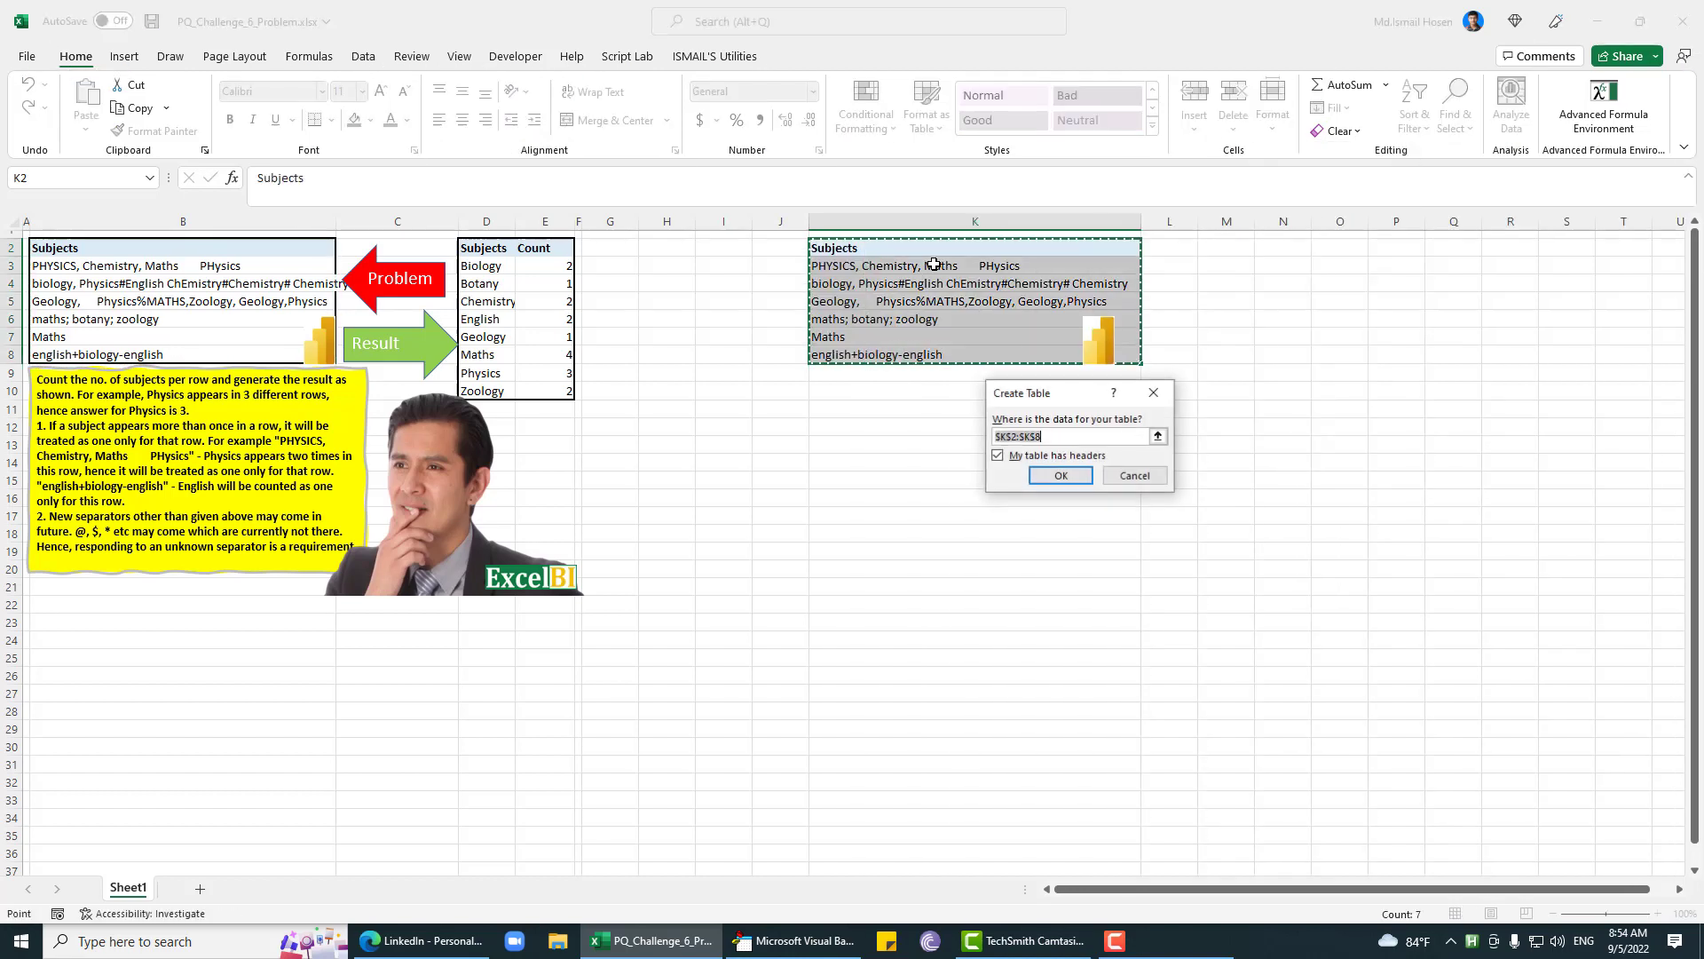
click(1061, 476)
click(1094, 338)
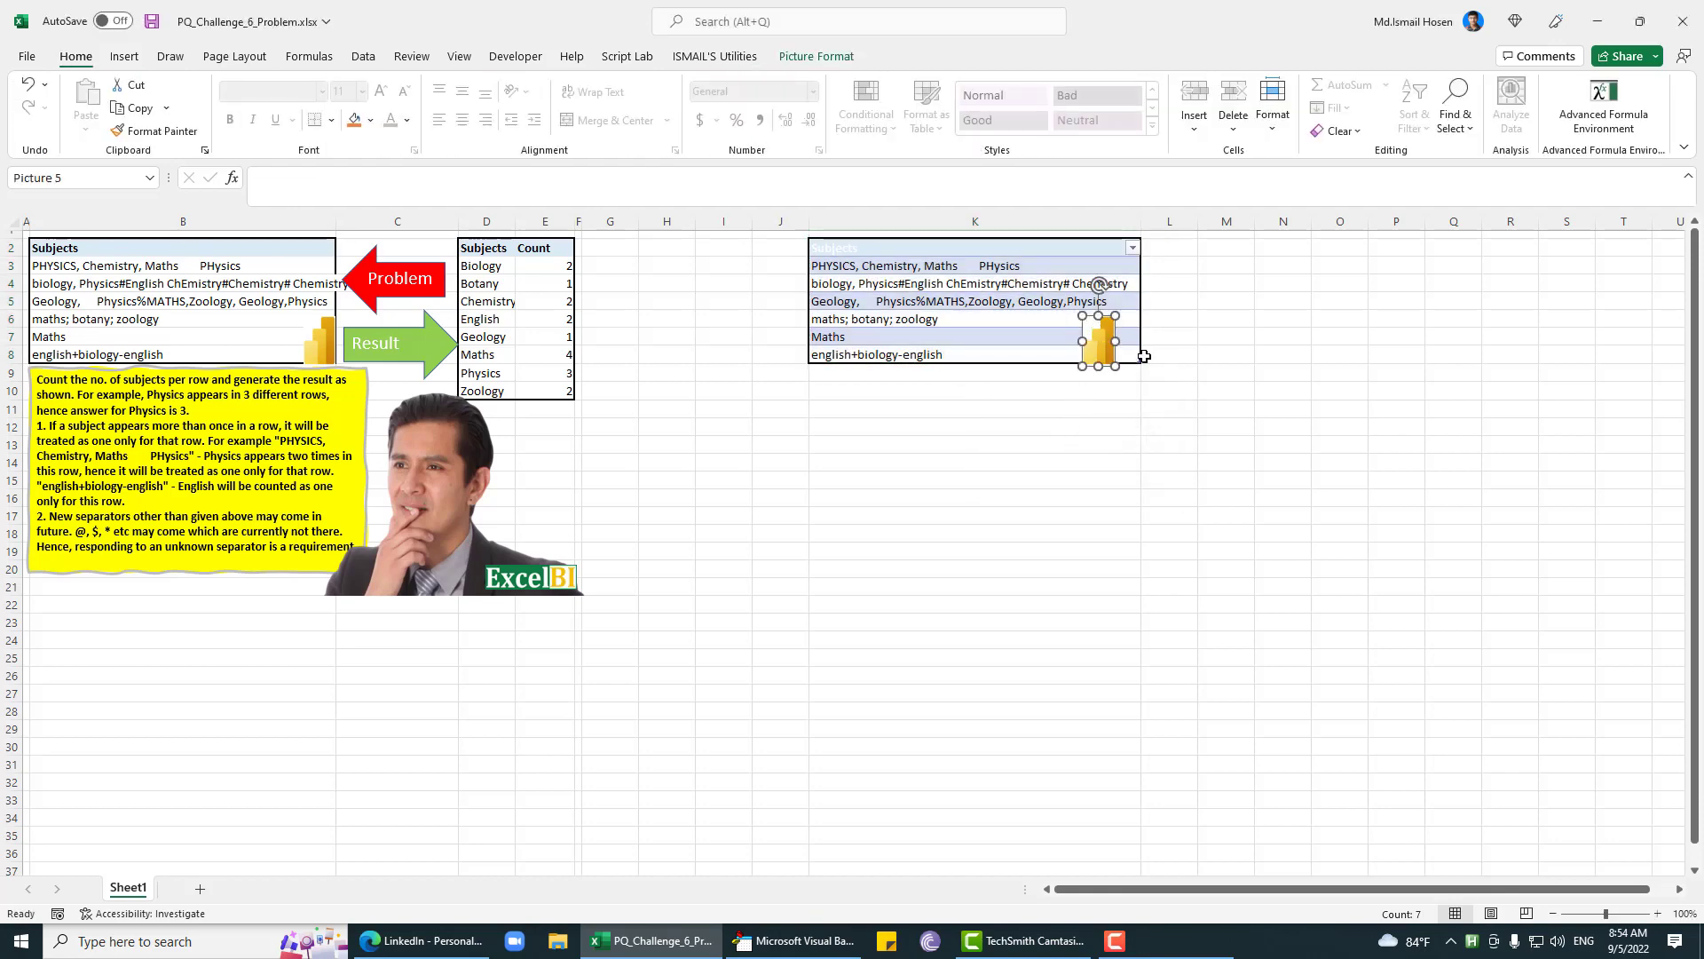
key(Delete)
Step: Load the new table into the Power Query Editor via Data > From Table/Range
key(alt)
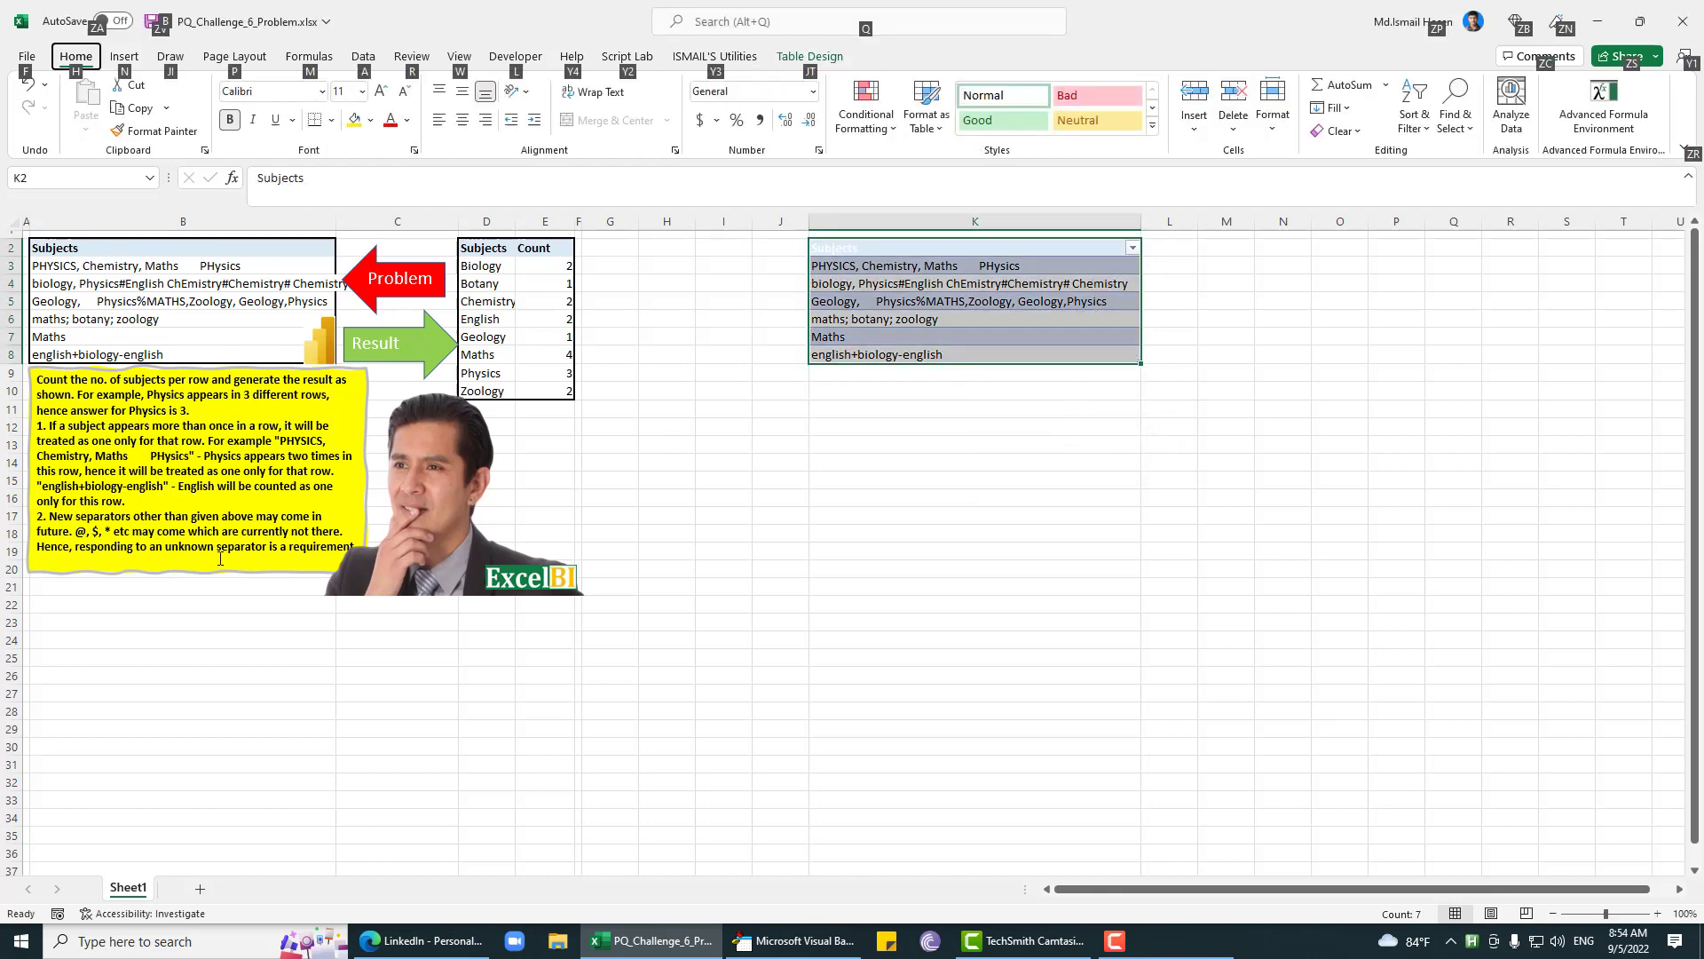
key(p)
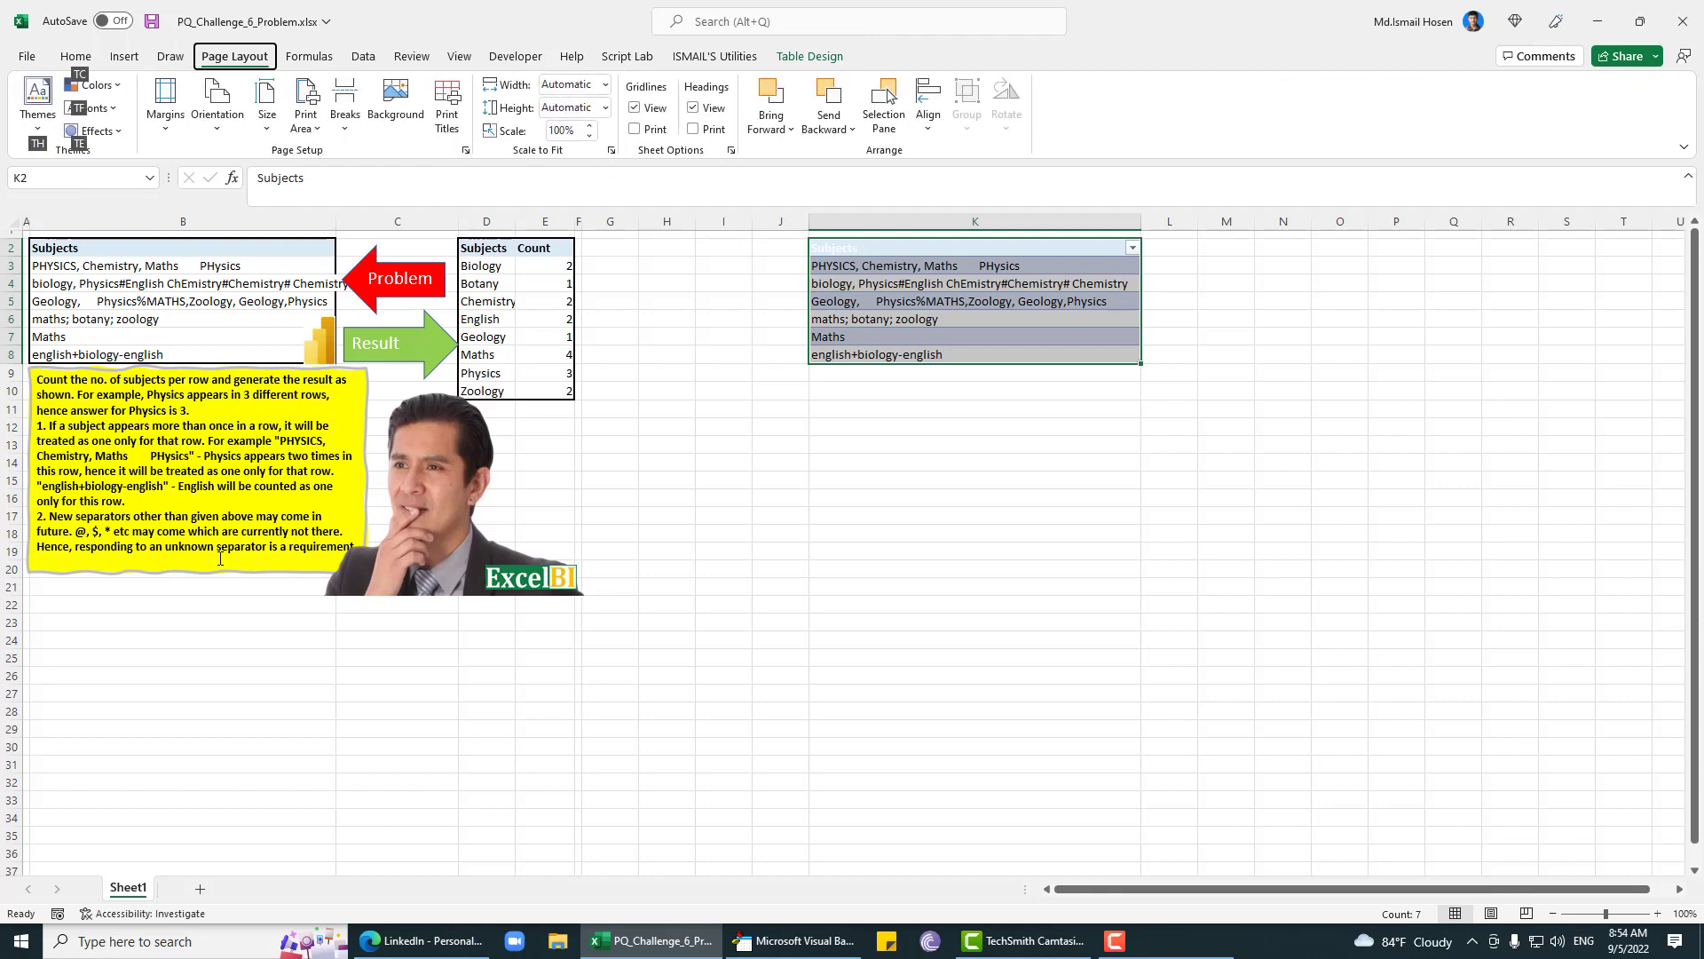
key(Escape)
key(a)
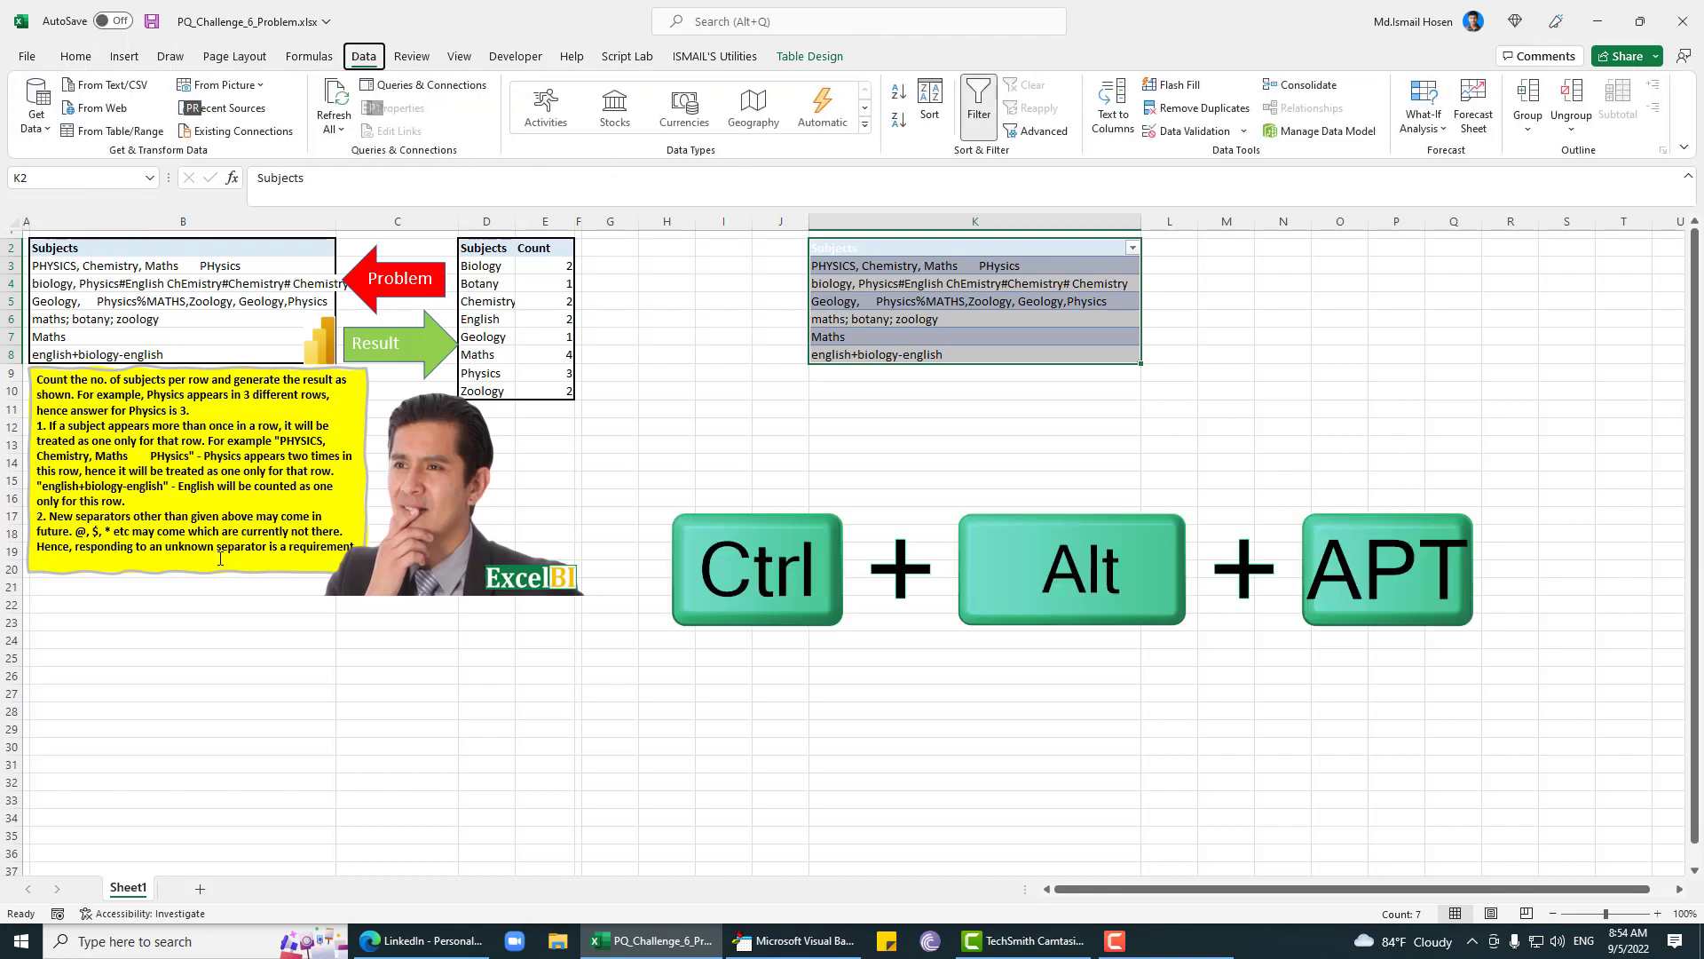
key(p)
key(t)
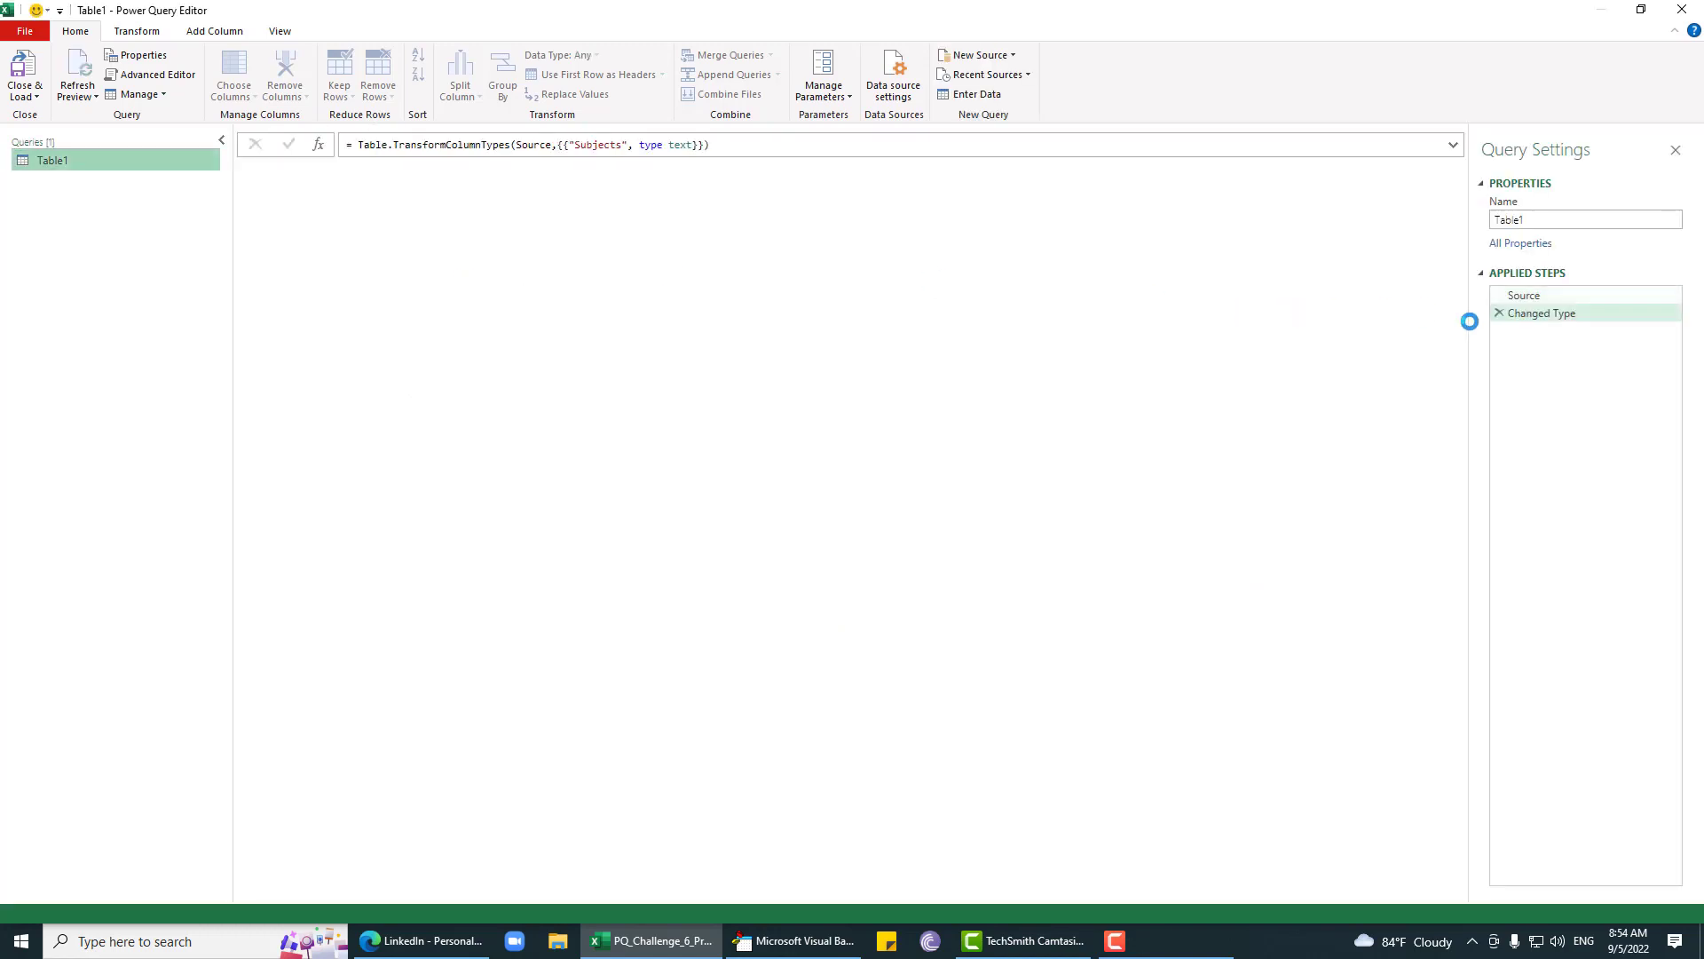
Step: Delete the Changed Type step, widen Subjects, and split it by Digit to Non-Digit
click(1500, 312)
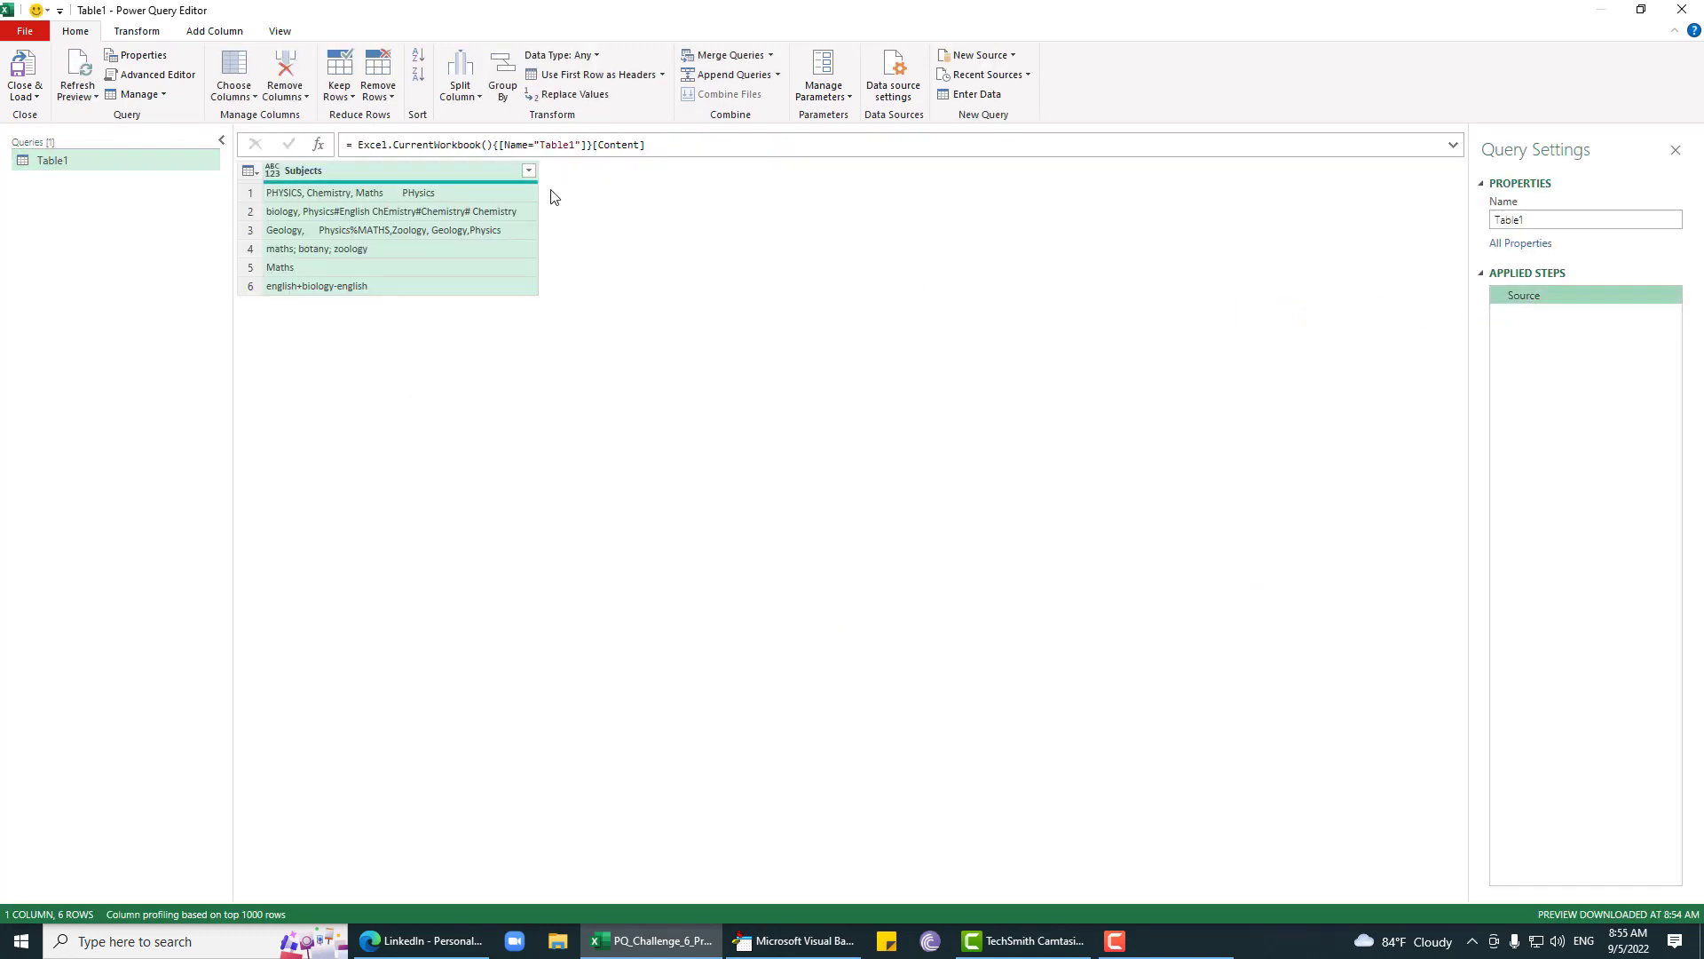
drag(543, 175, 665, 175)
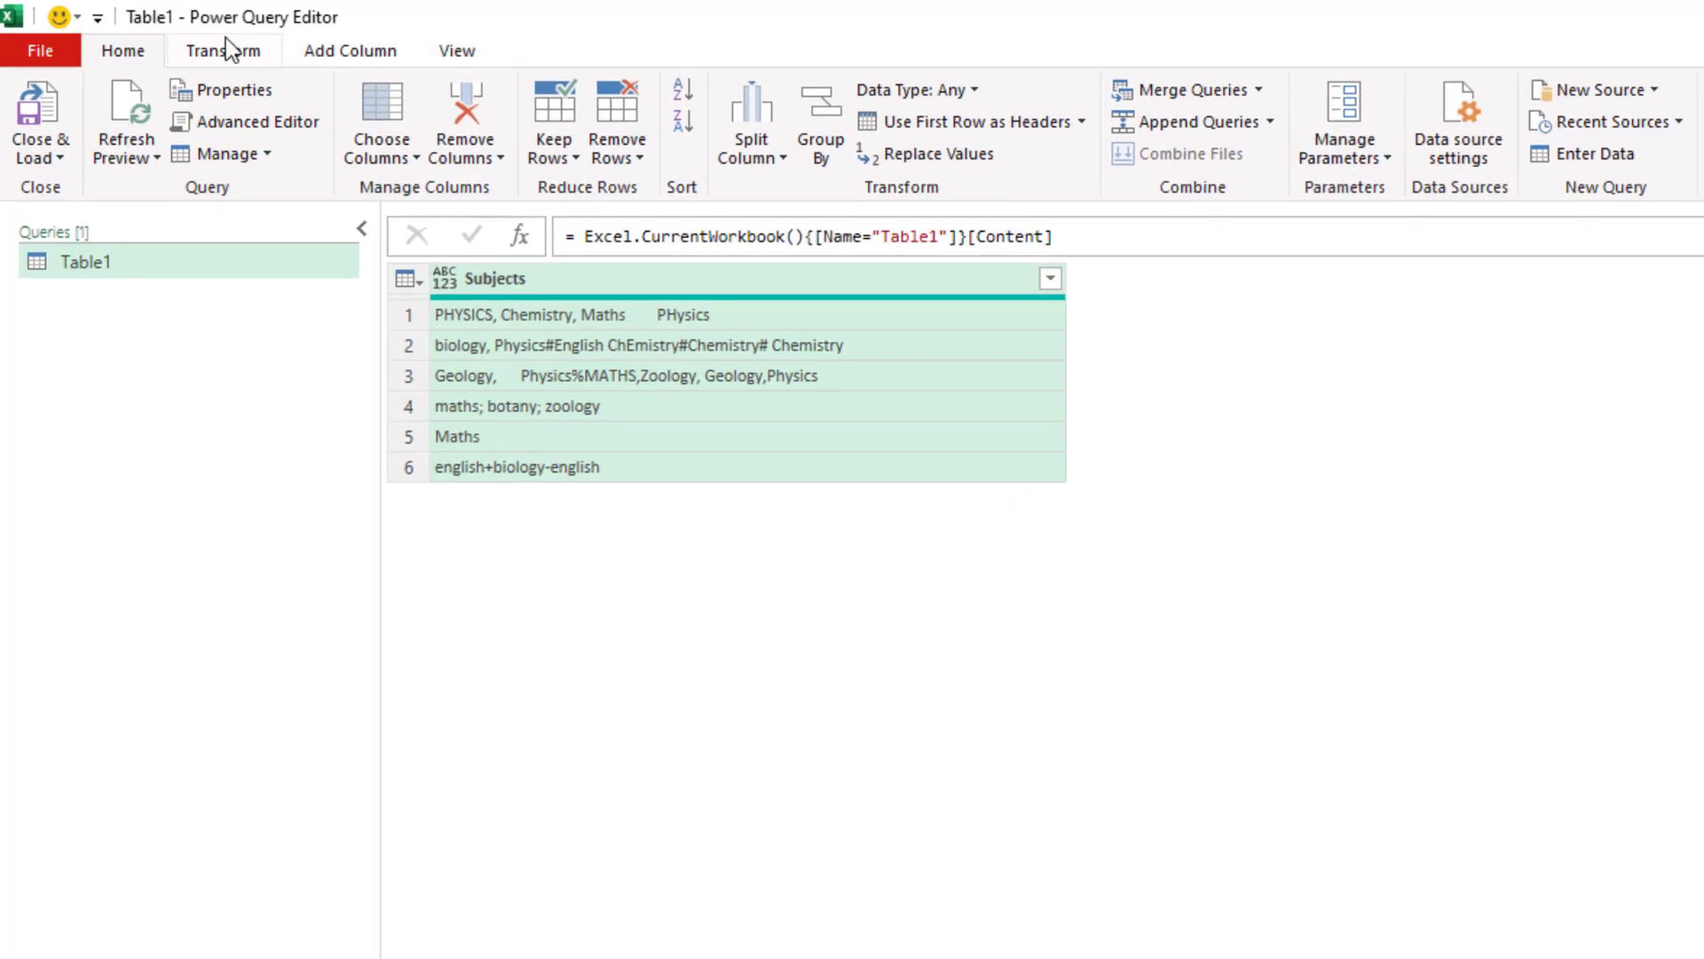
click(138, 31)
click(567, 99)
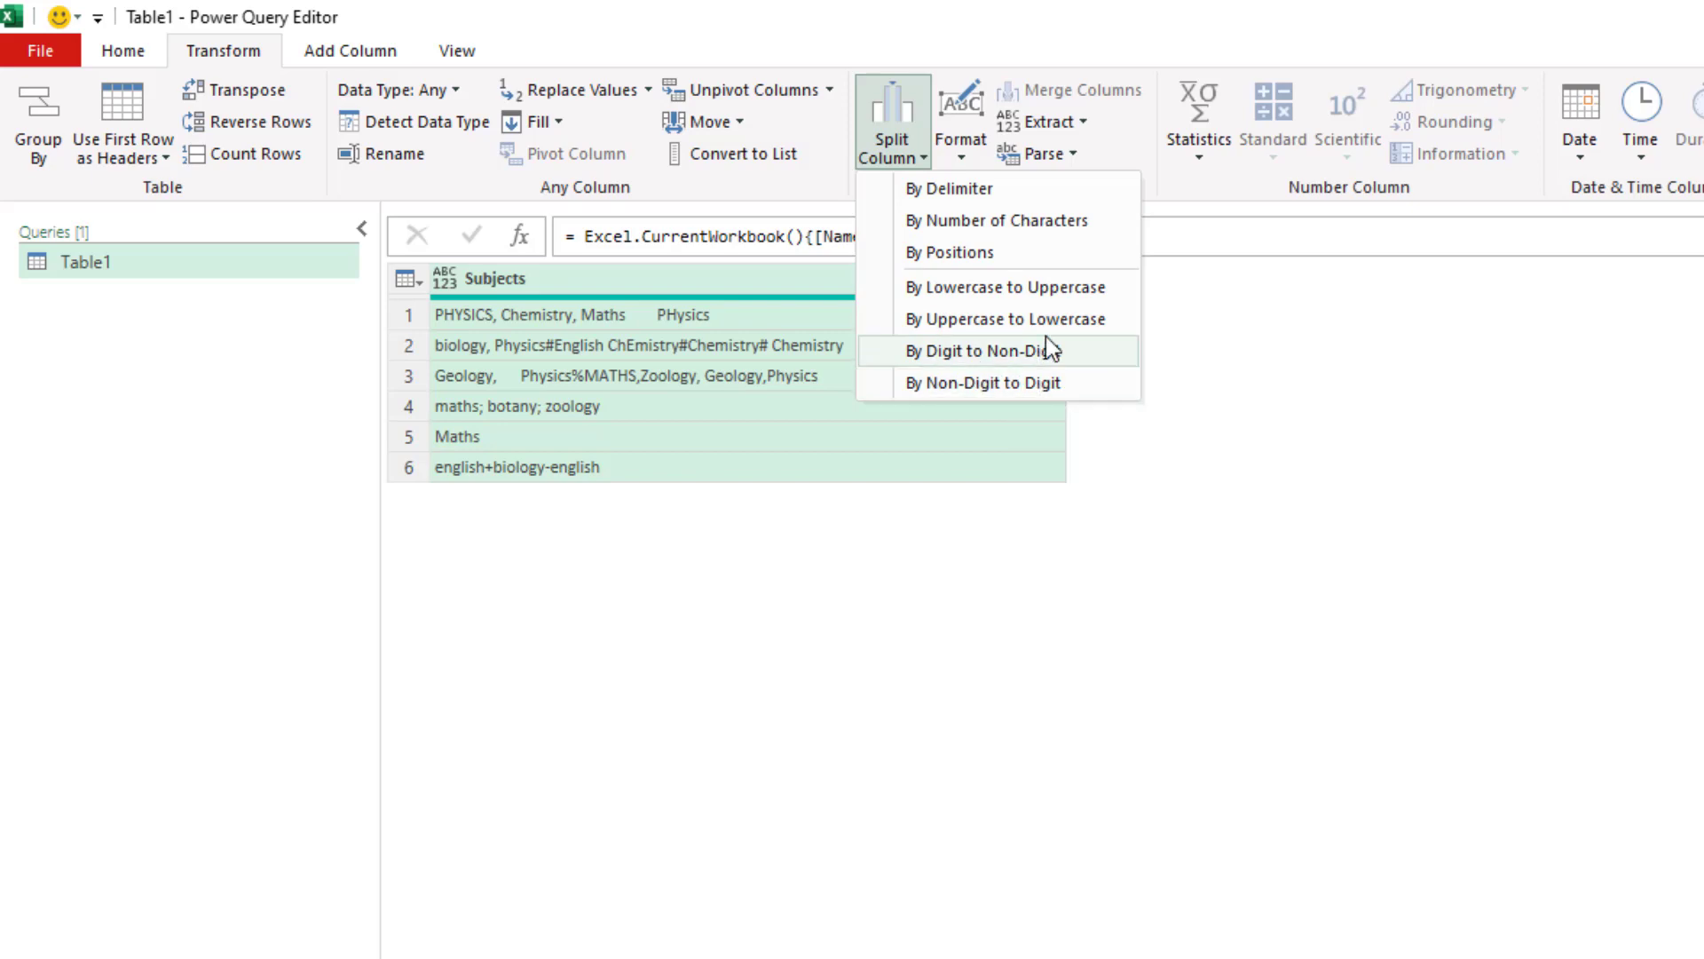
click(989, 350)
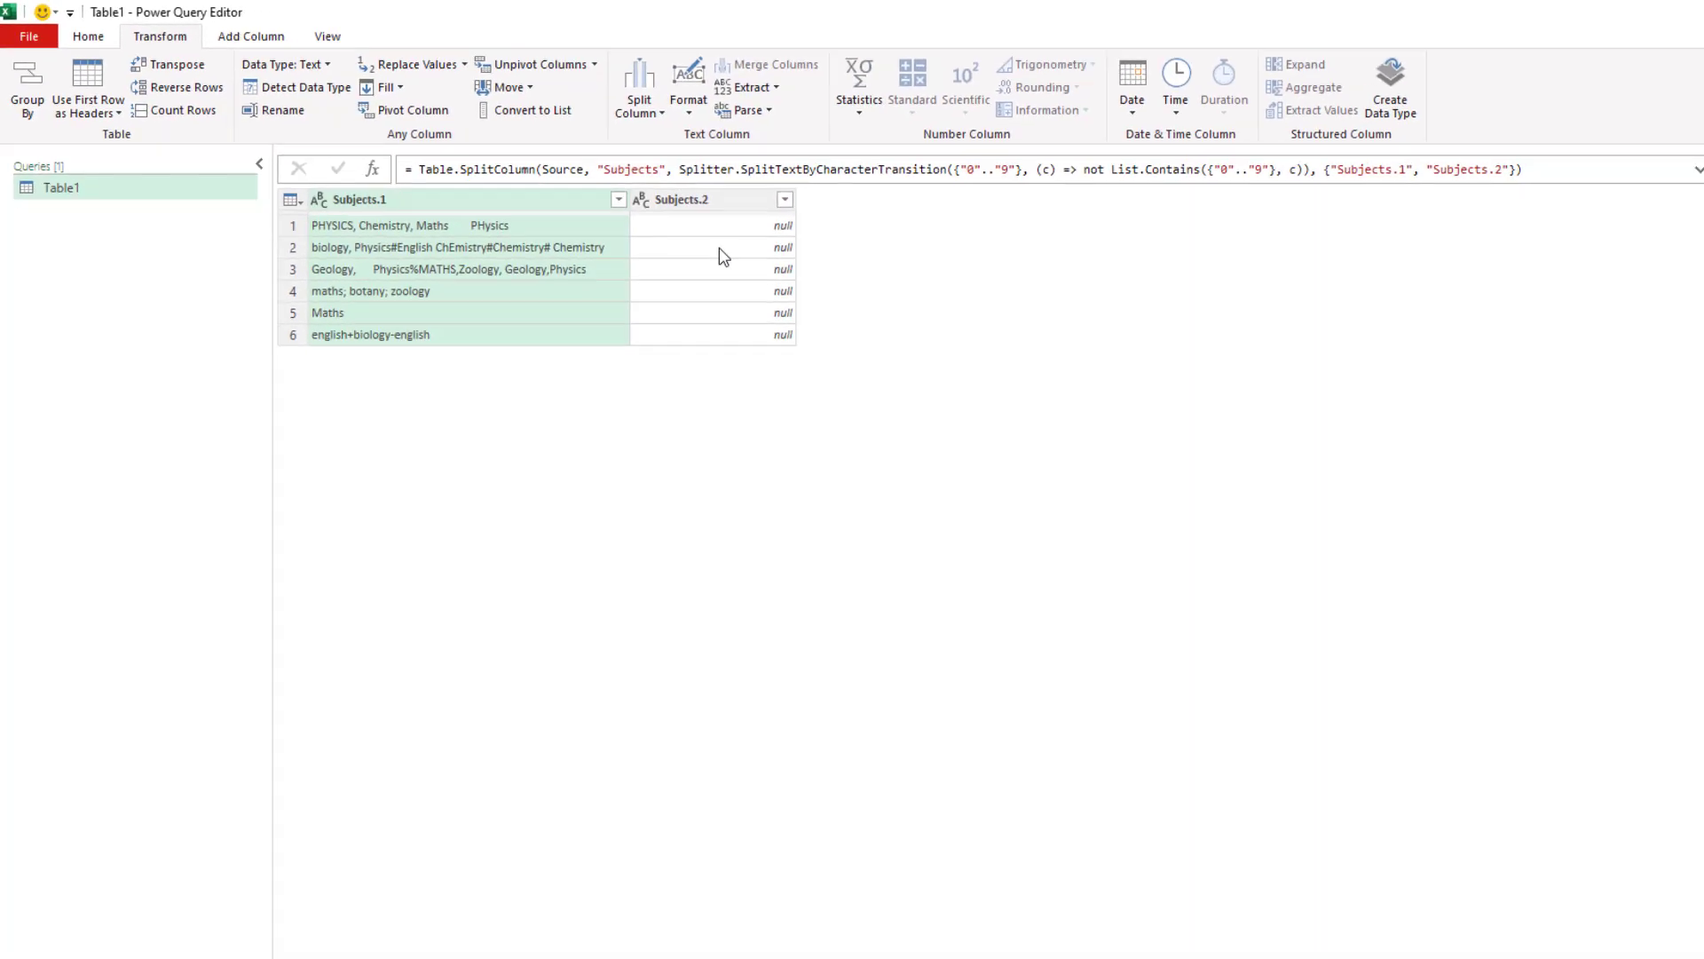
Step: Try the Non-Digit to Digit split, then revert to splitting by Digit to Non-Digit
click(1499, 313)
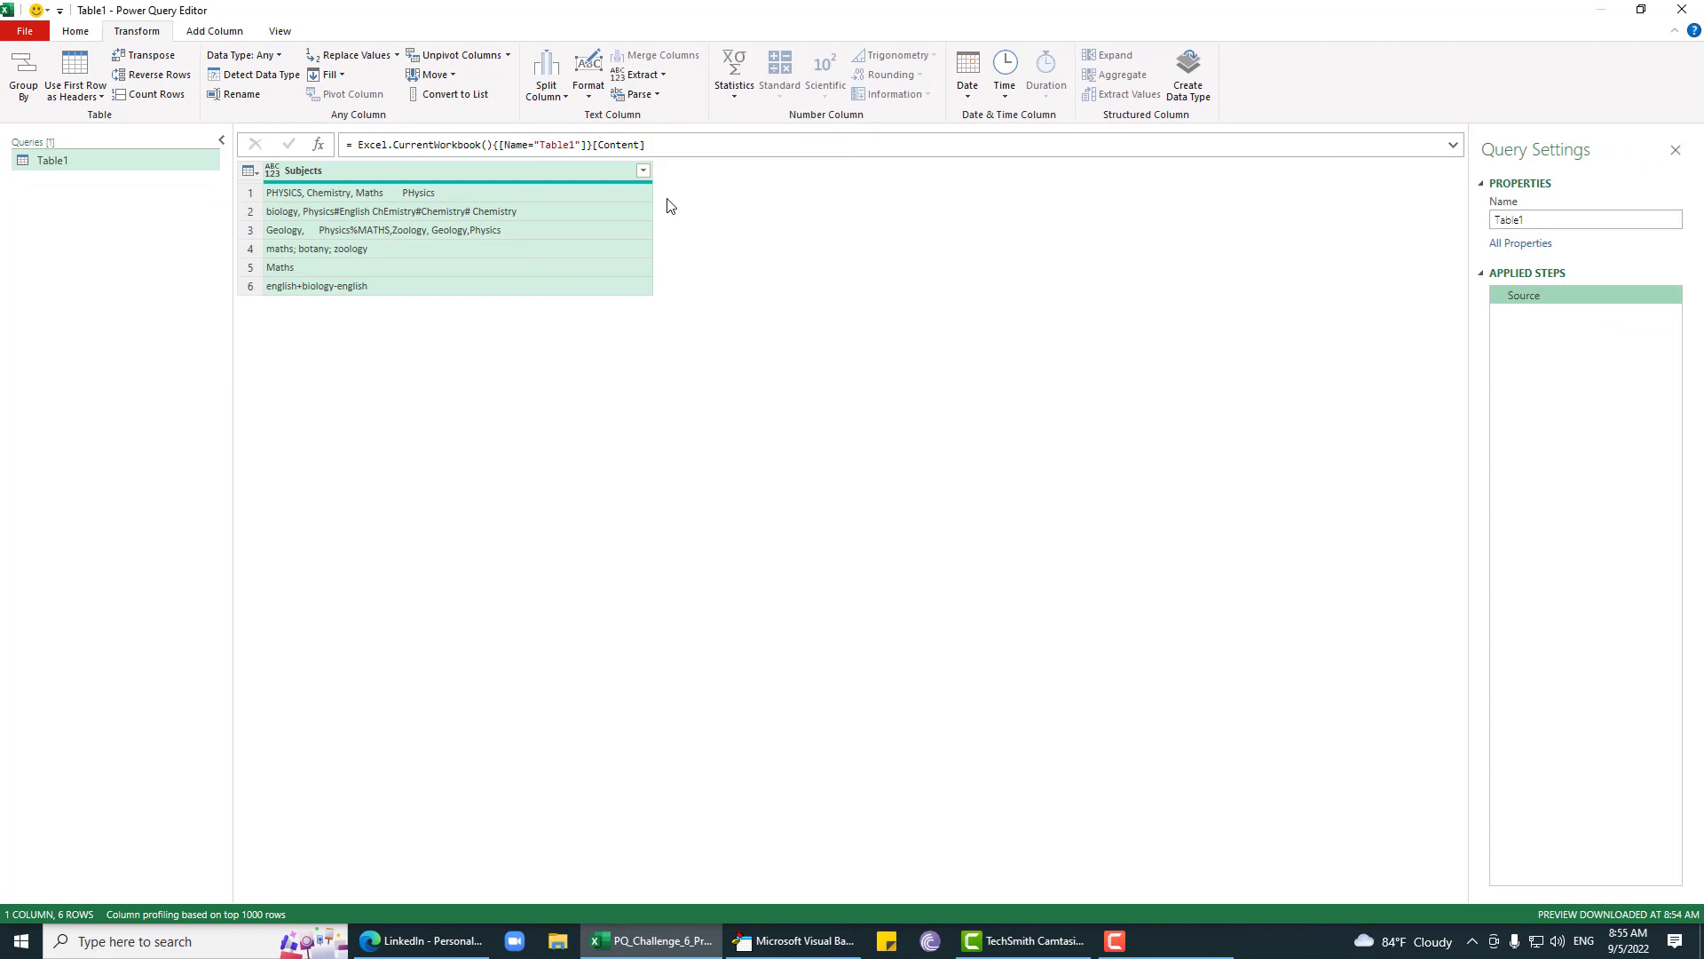
click(546, 89)
click(601, 238)
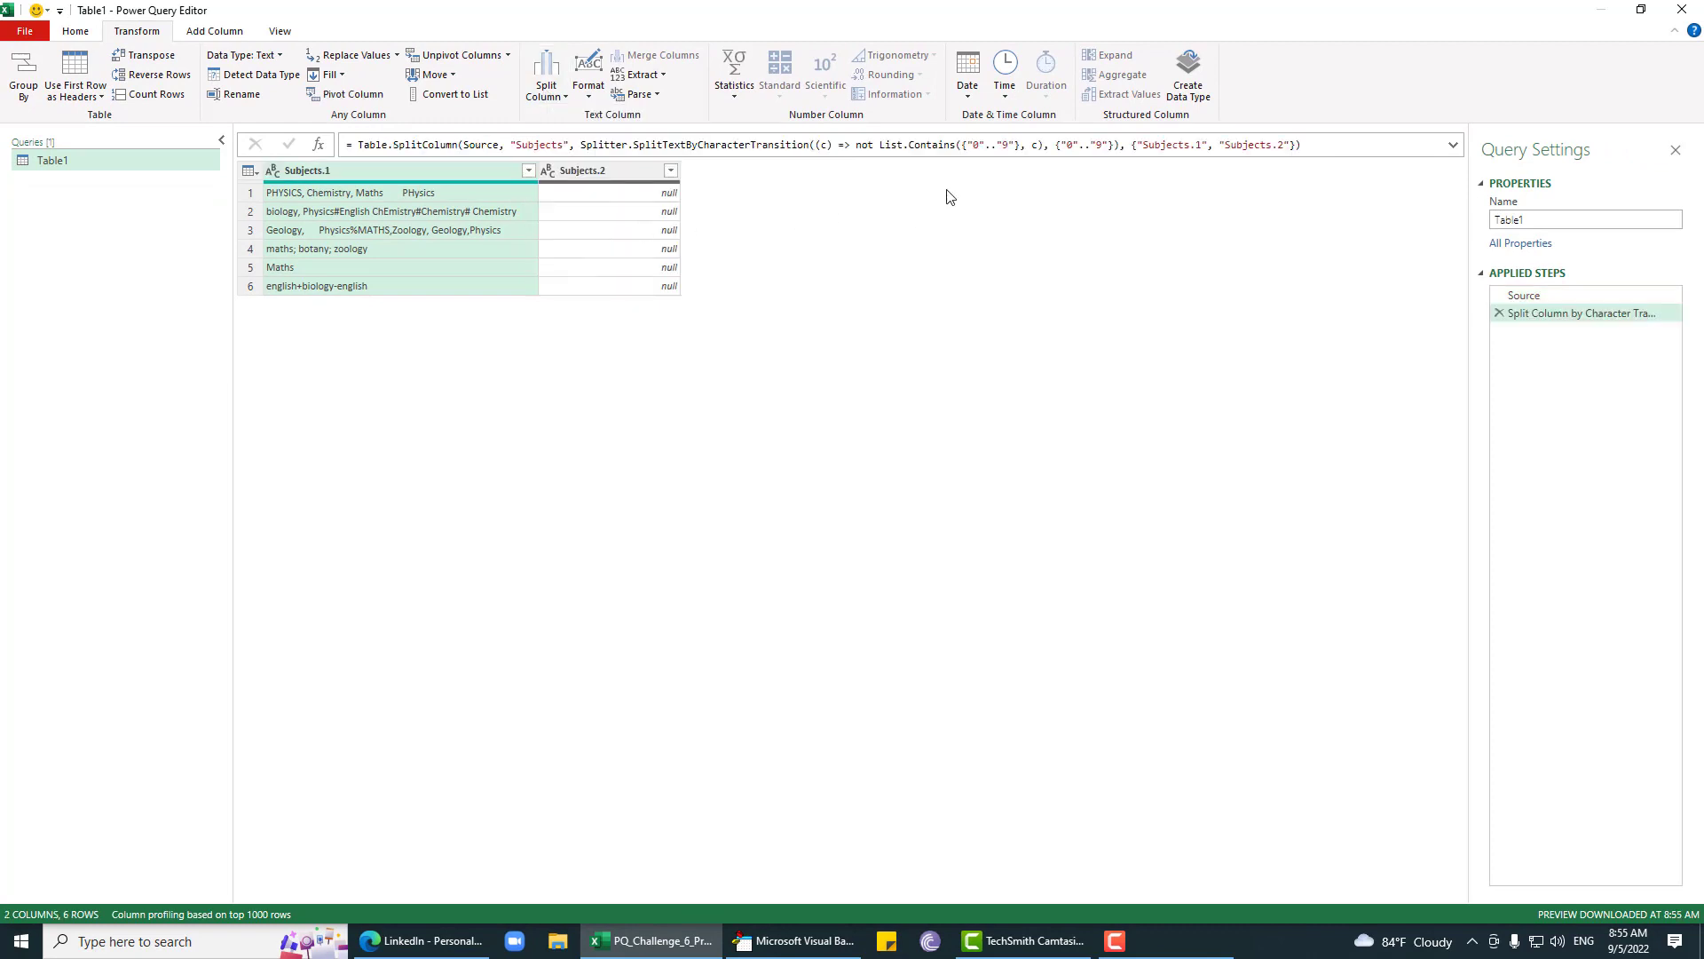
click(1499, 312)
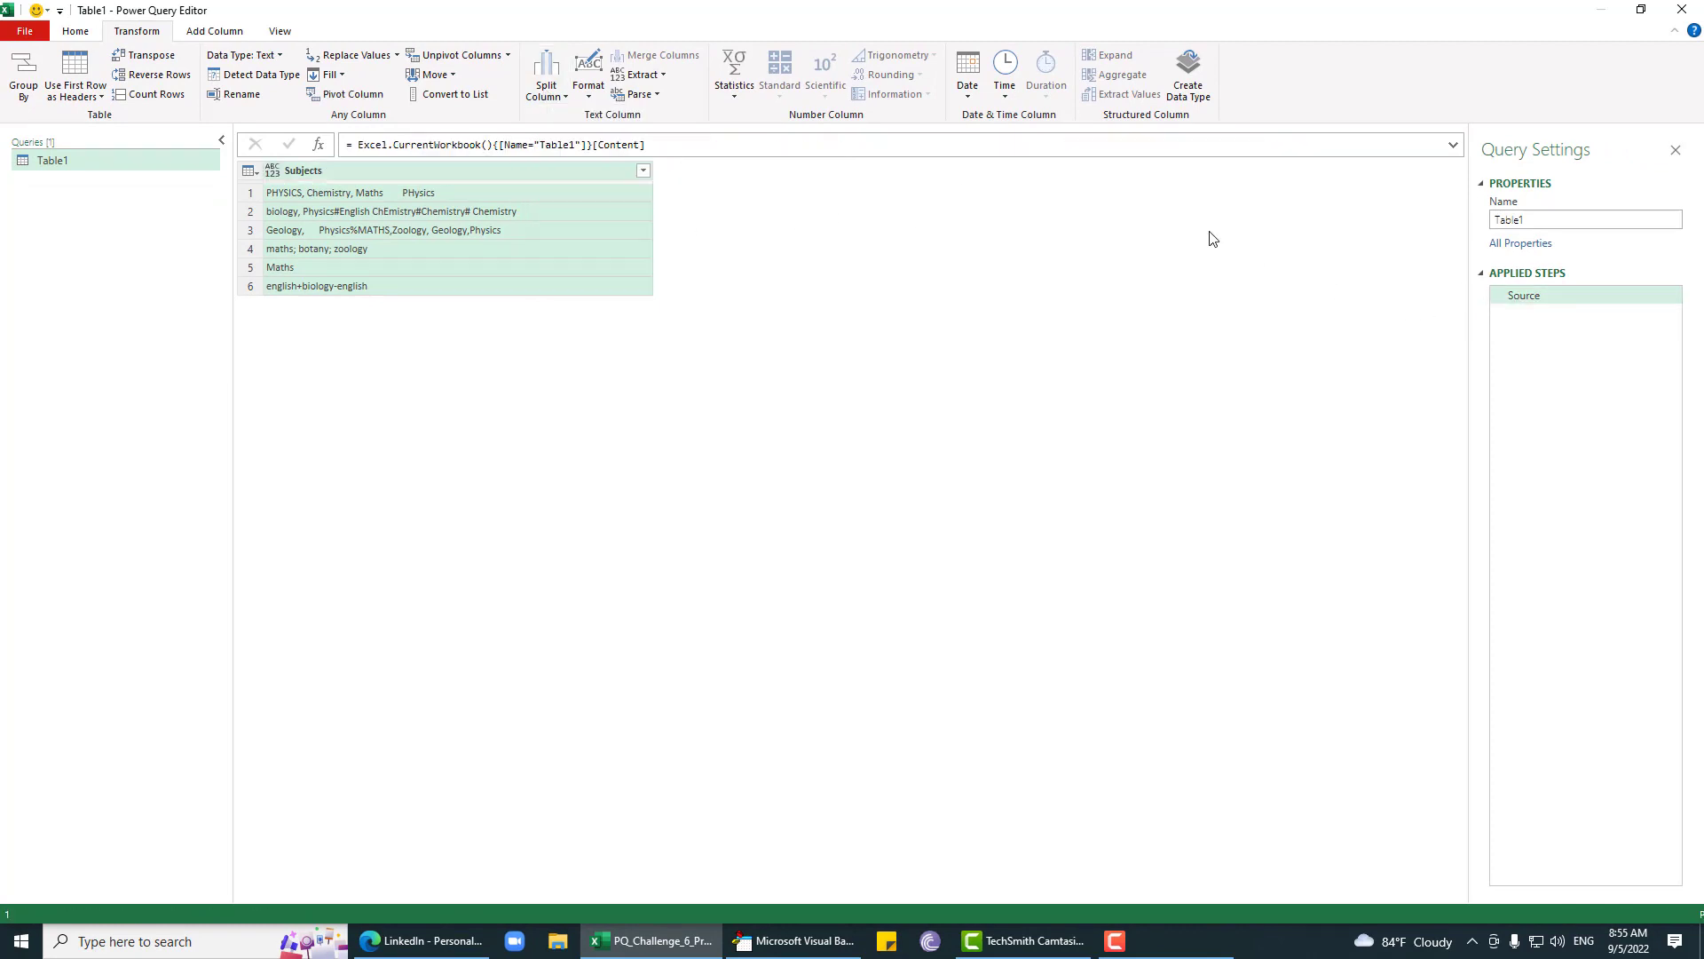
click(546, 88)
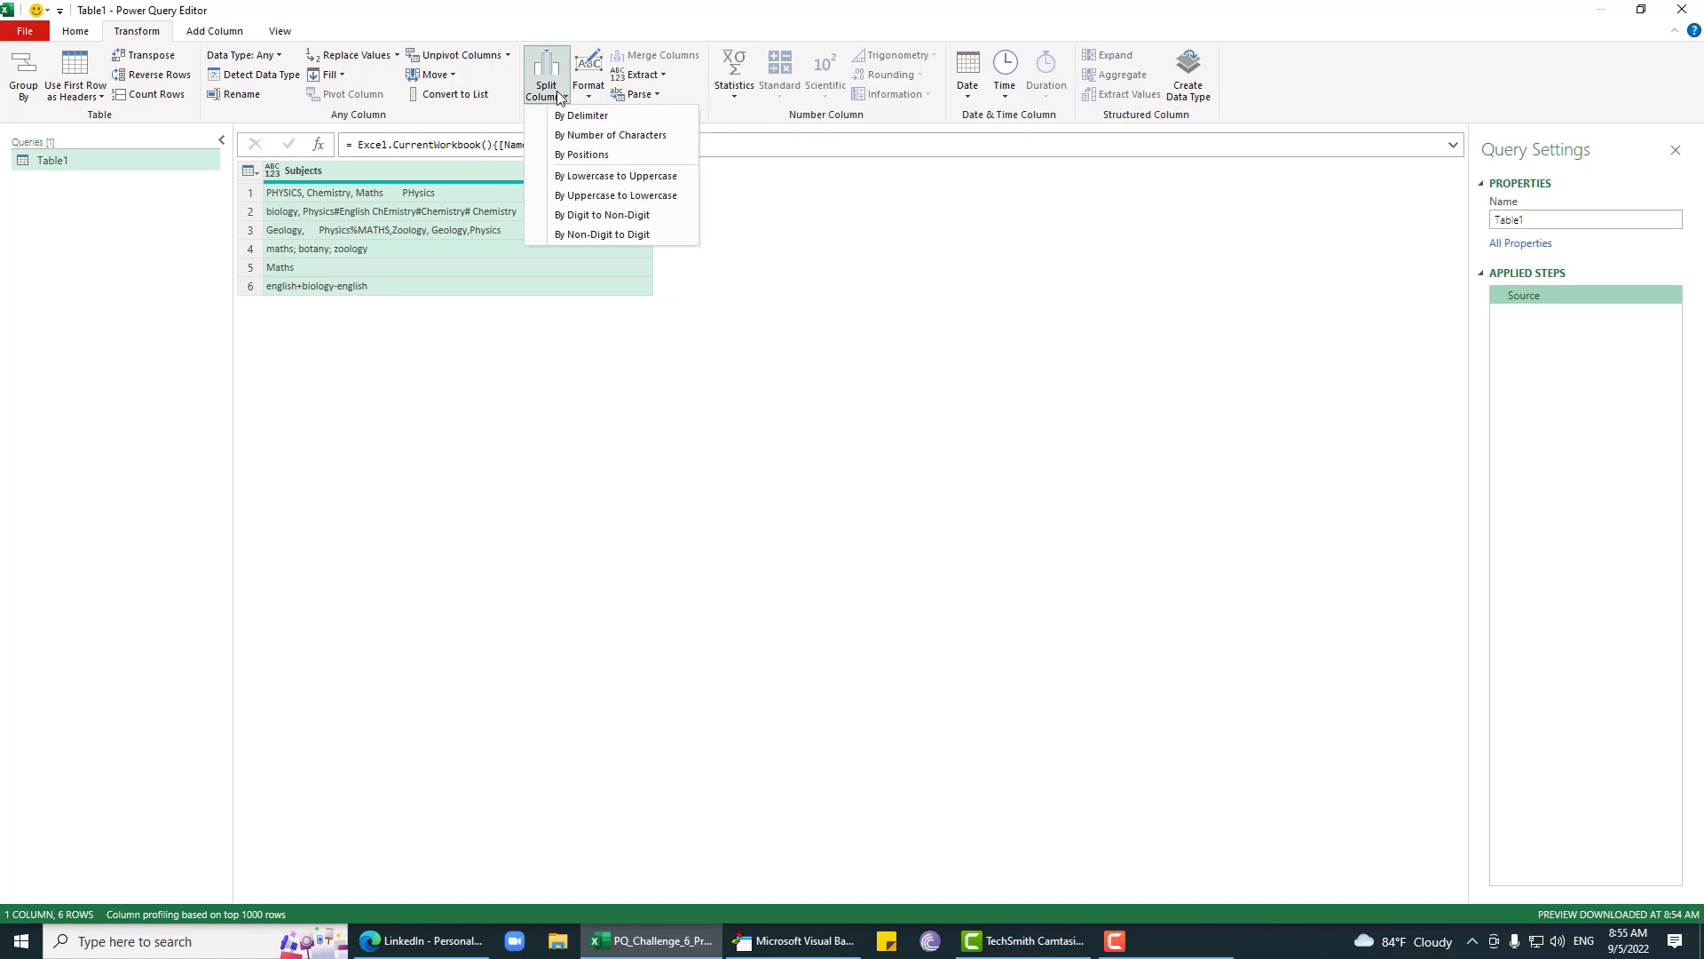
click(619, 215)
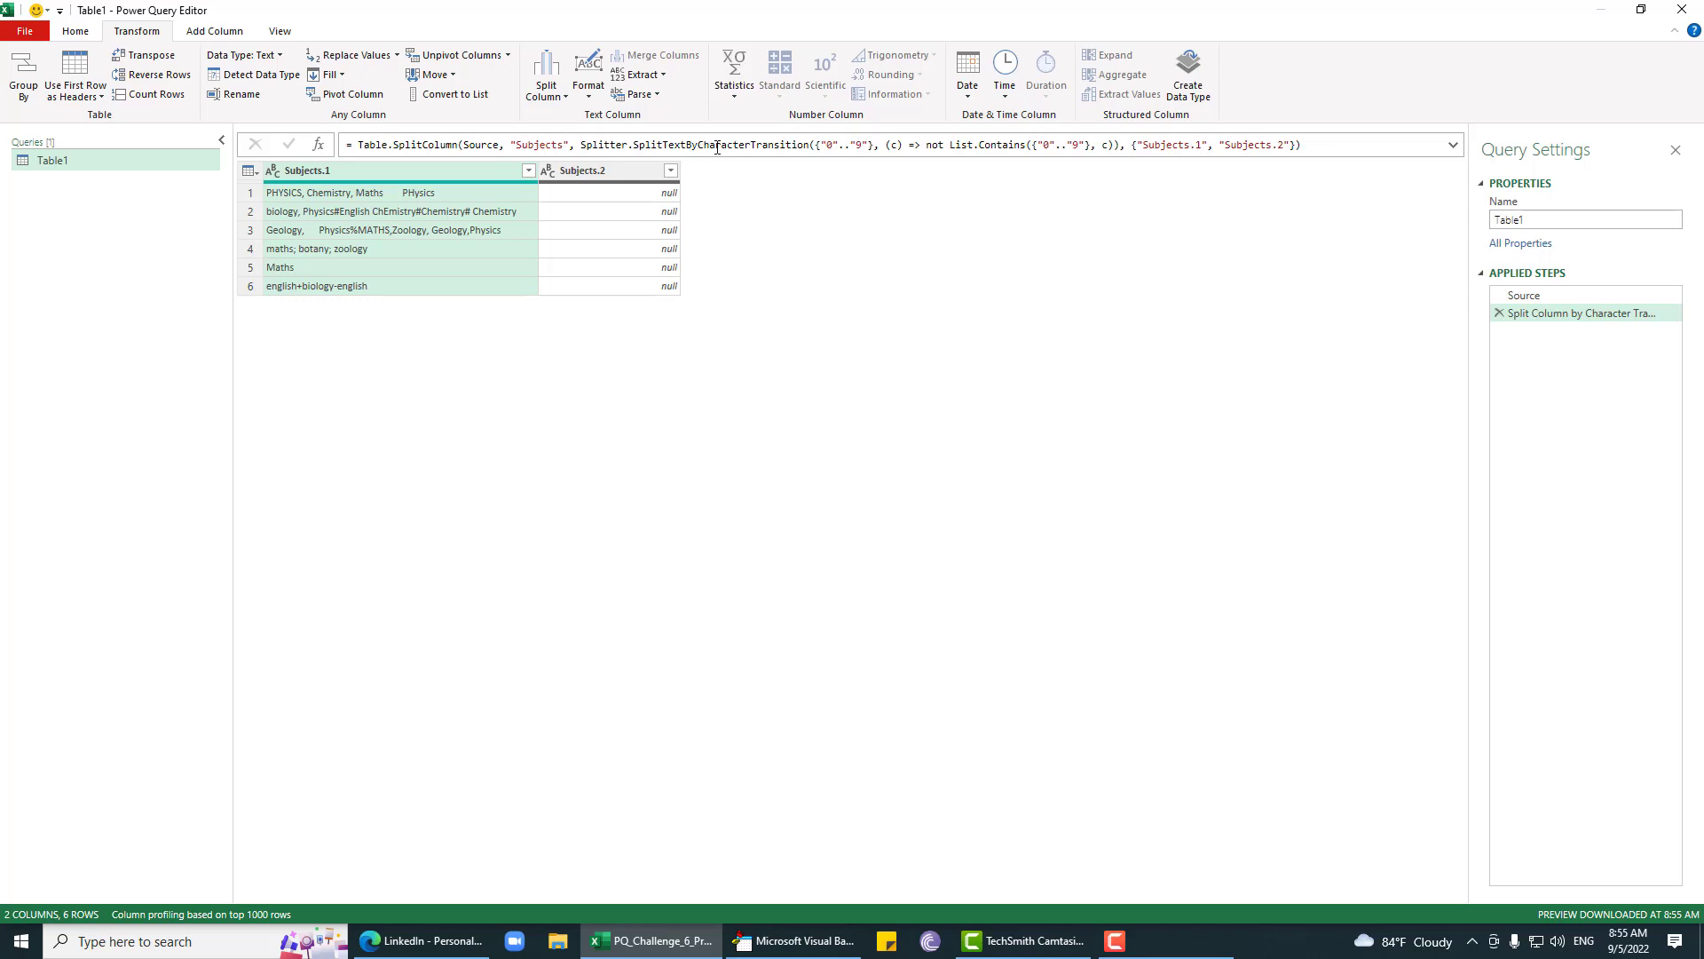
Step: Replace both {"0".."9"} ranges in the split formula with {"A".."Z"}
click(834, 144)
key(BackSpace)
text(A)
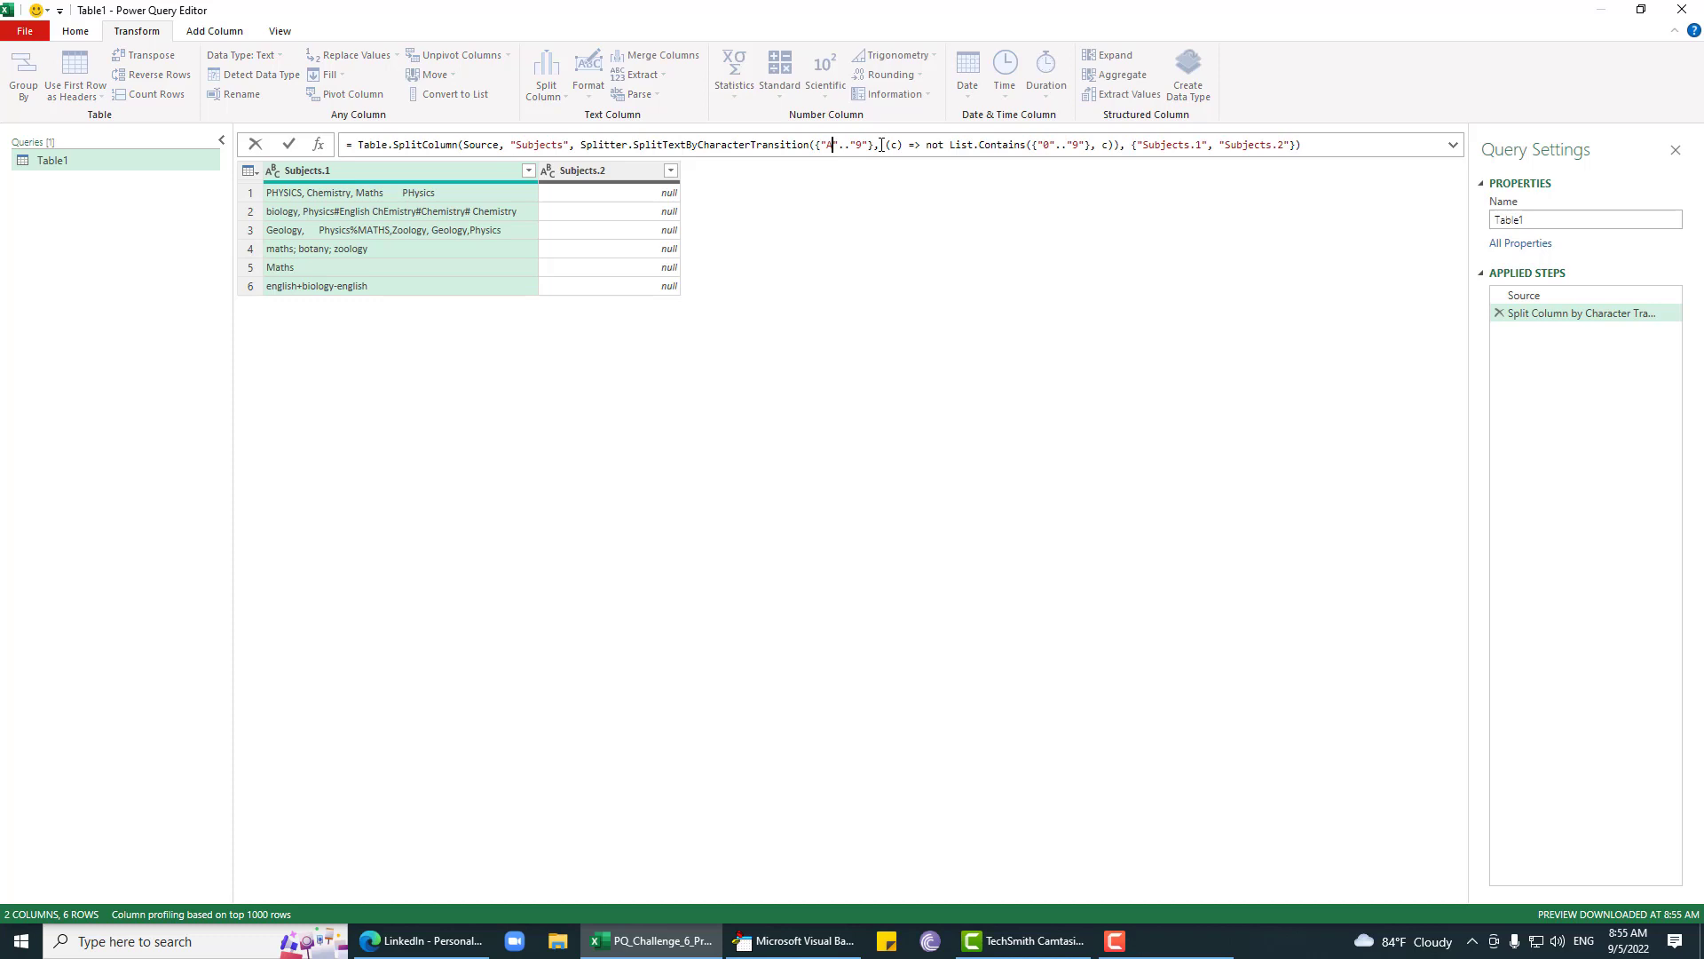
key(Right)
key(Right)
key(BackSpace)
text(z)
key(BackSpace)
text(Z)
key(Right)
key(Right)
key(Right)
key(Right)
key(Right)
key(Right)
key(Right)
key(Right)
key(BackSpace)
text(a)
key(BackSpace)
text(Z)
key(Return)
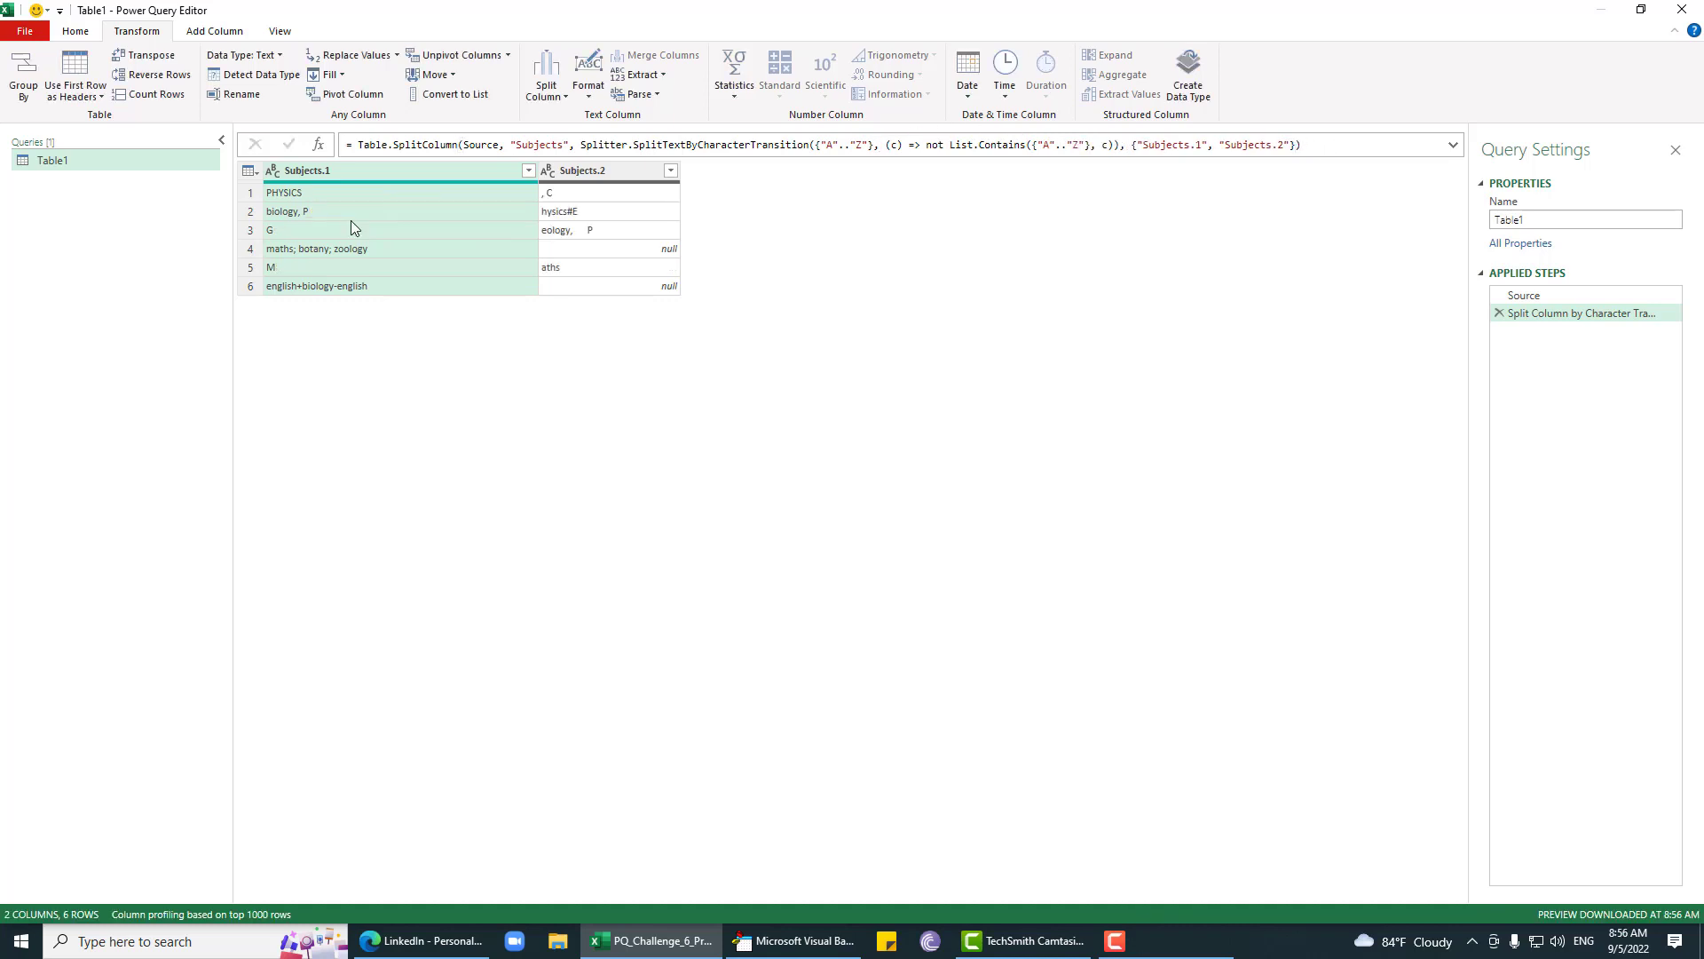
Step: Inspect the PHYSICS and remainder values in row 1 and compare with the Source step
click(391, 193)
click(595, 193)
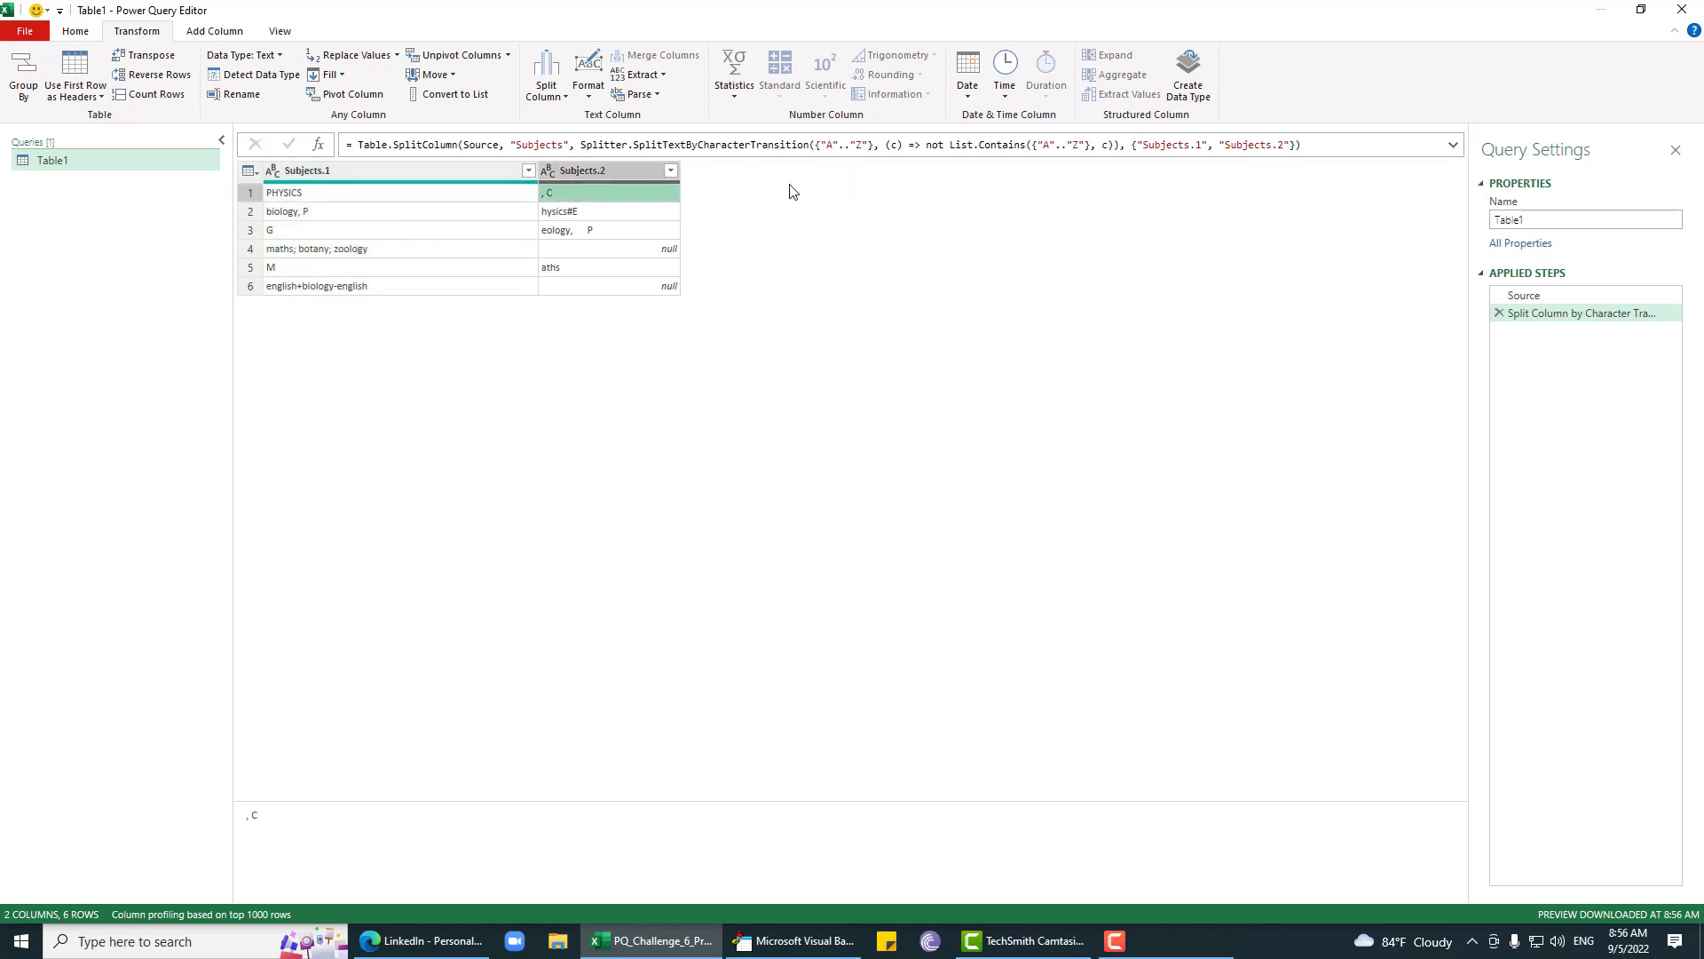
click(1532, 297)
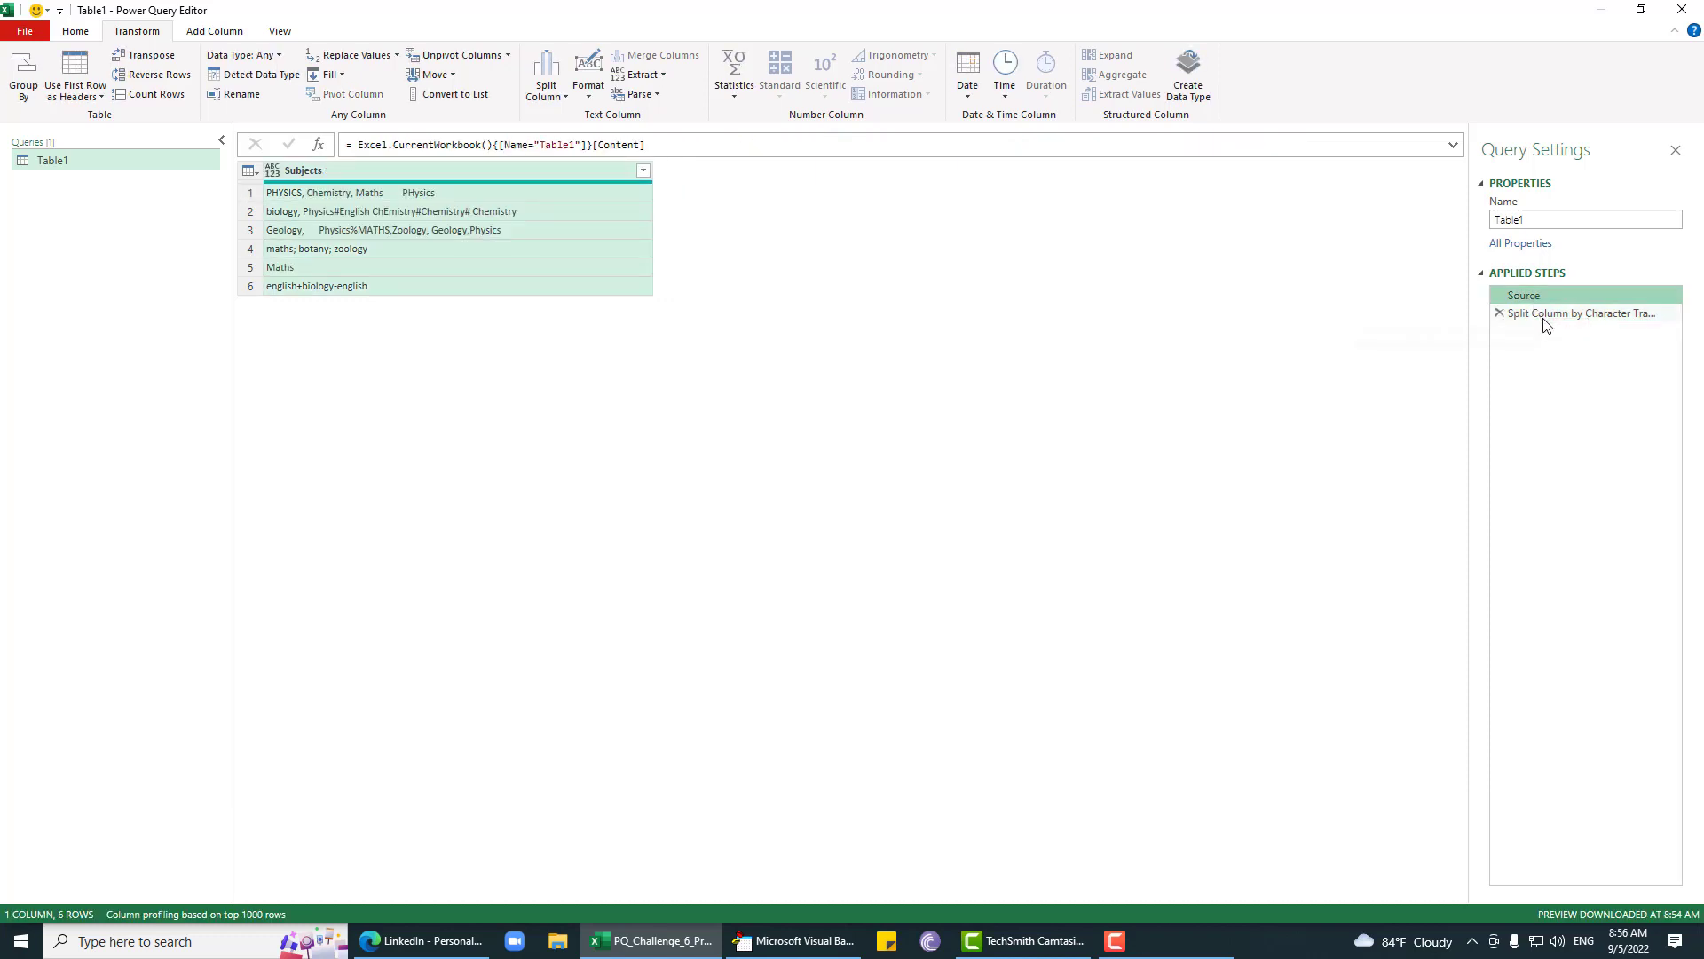
Step: Extend the split formula's letter list to {"A".."Z","a".."z"} so lowercase letters count too
click(1541, 316)
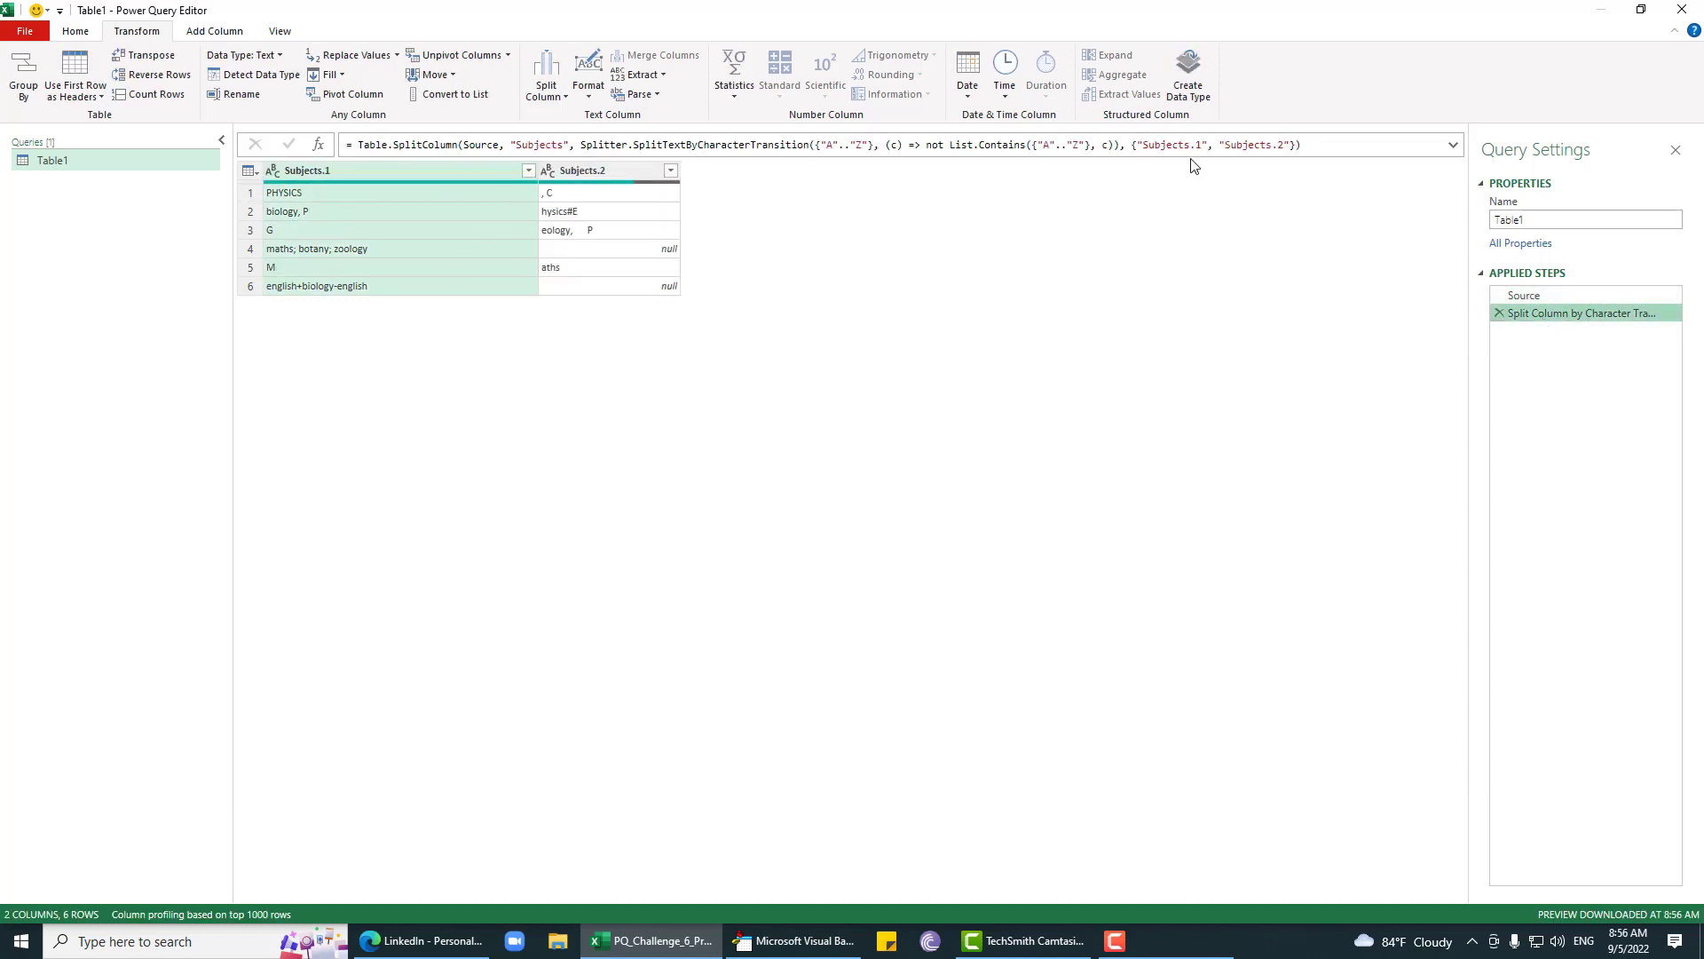
click(864, 145)
text(,"a")
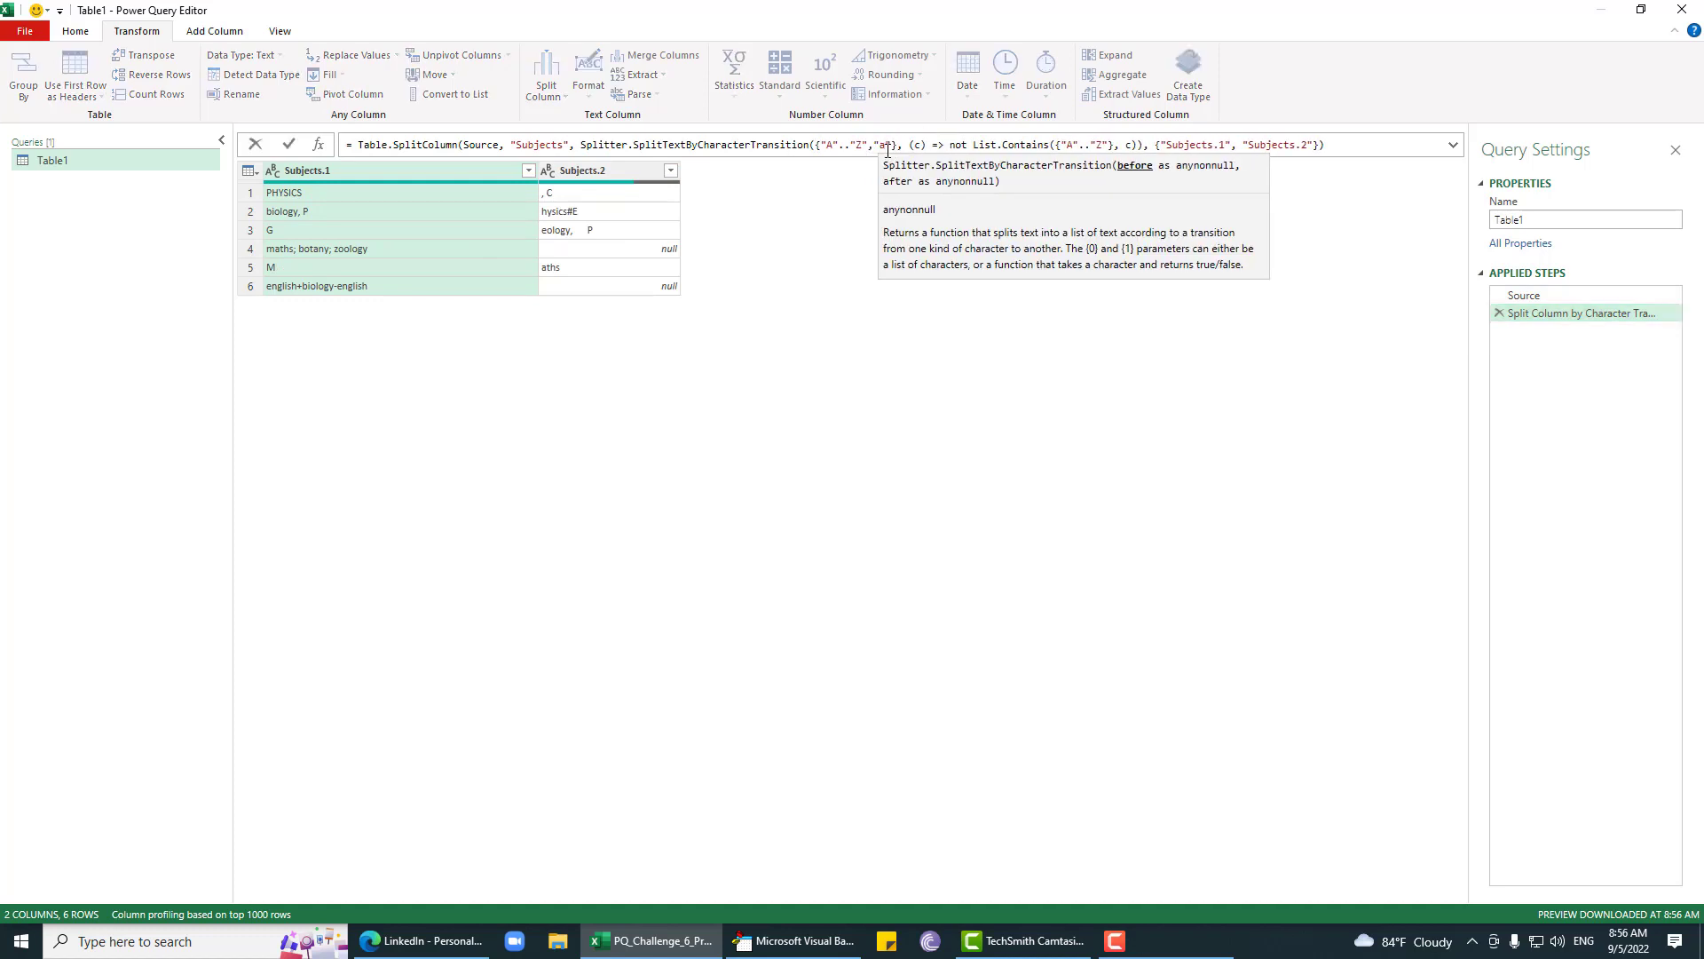
text(.)
key(BackSpace)
text(.)
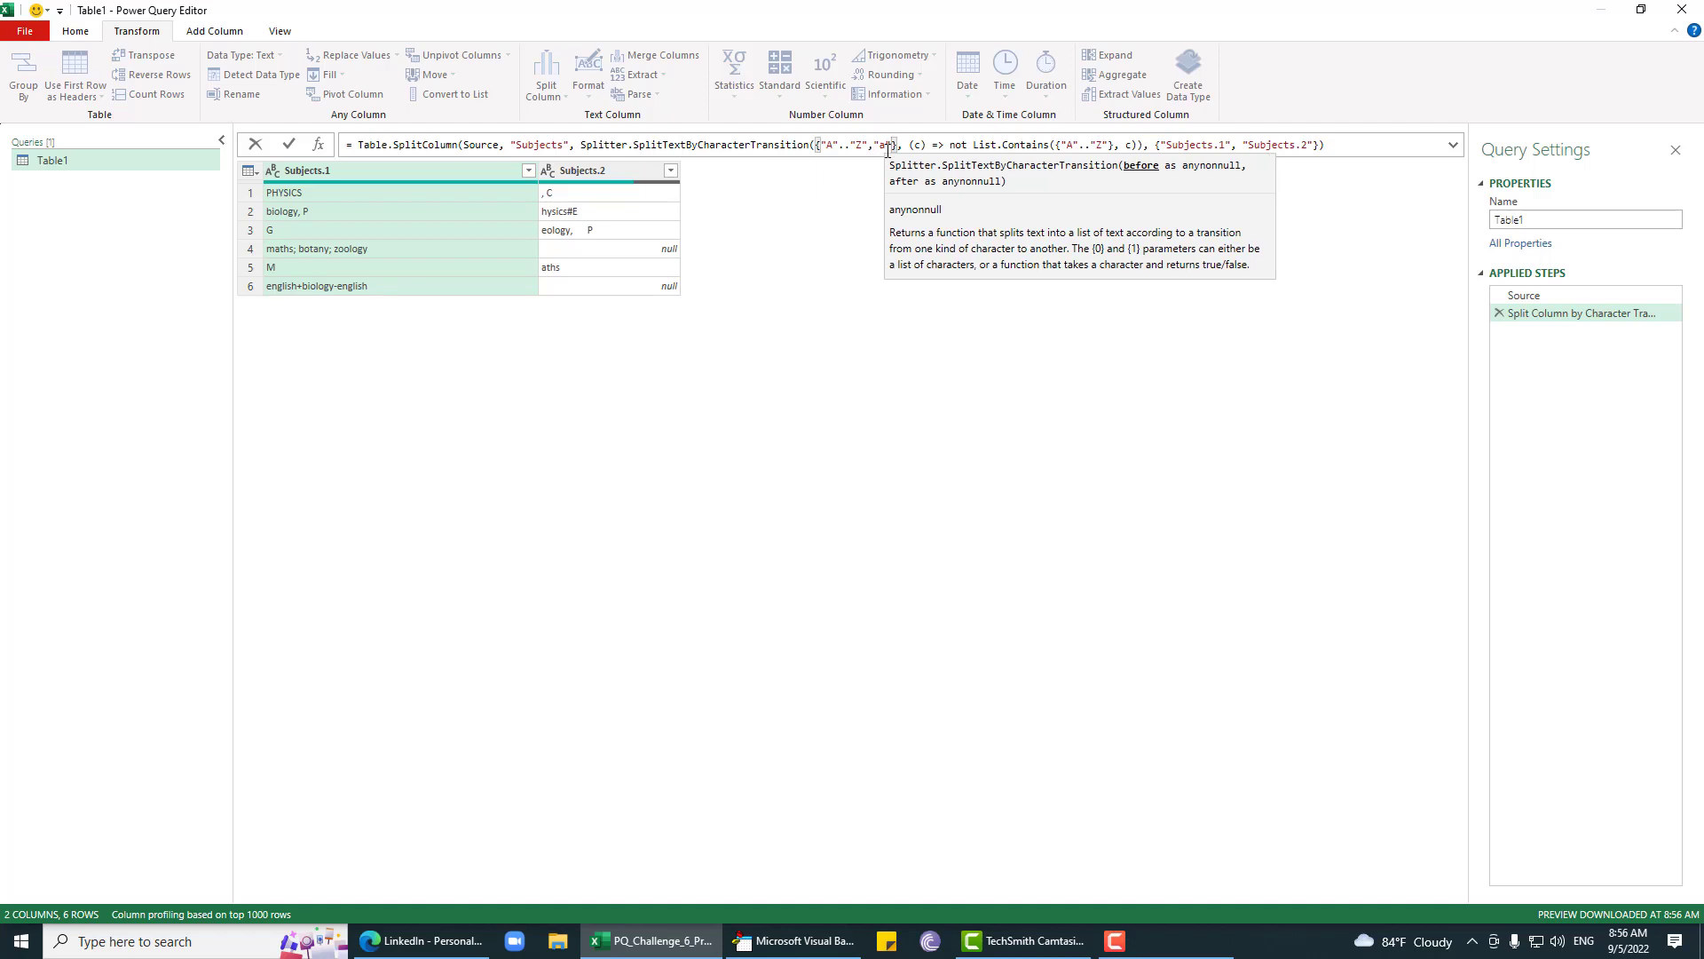
text(.."z")
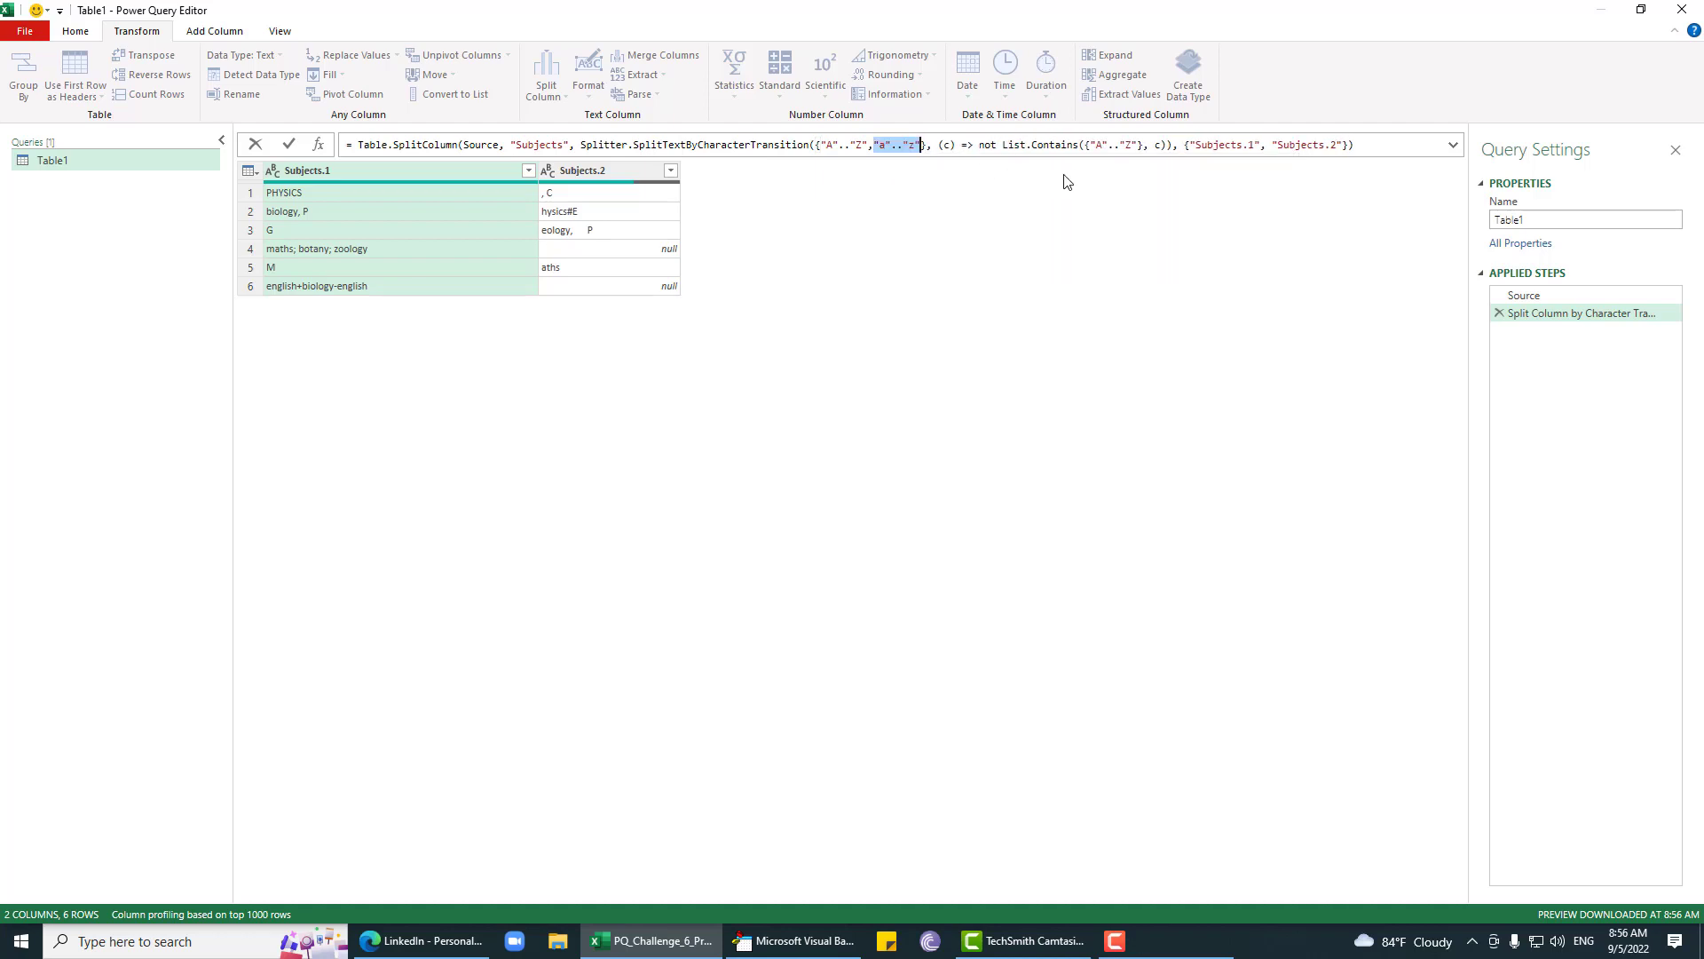
click(1133, 144)
key(shift+Return)
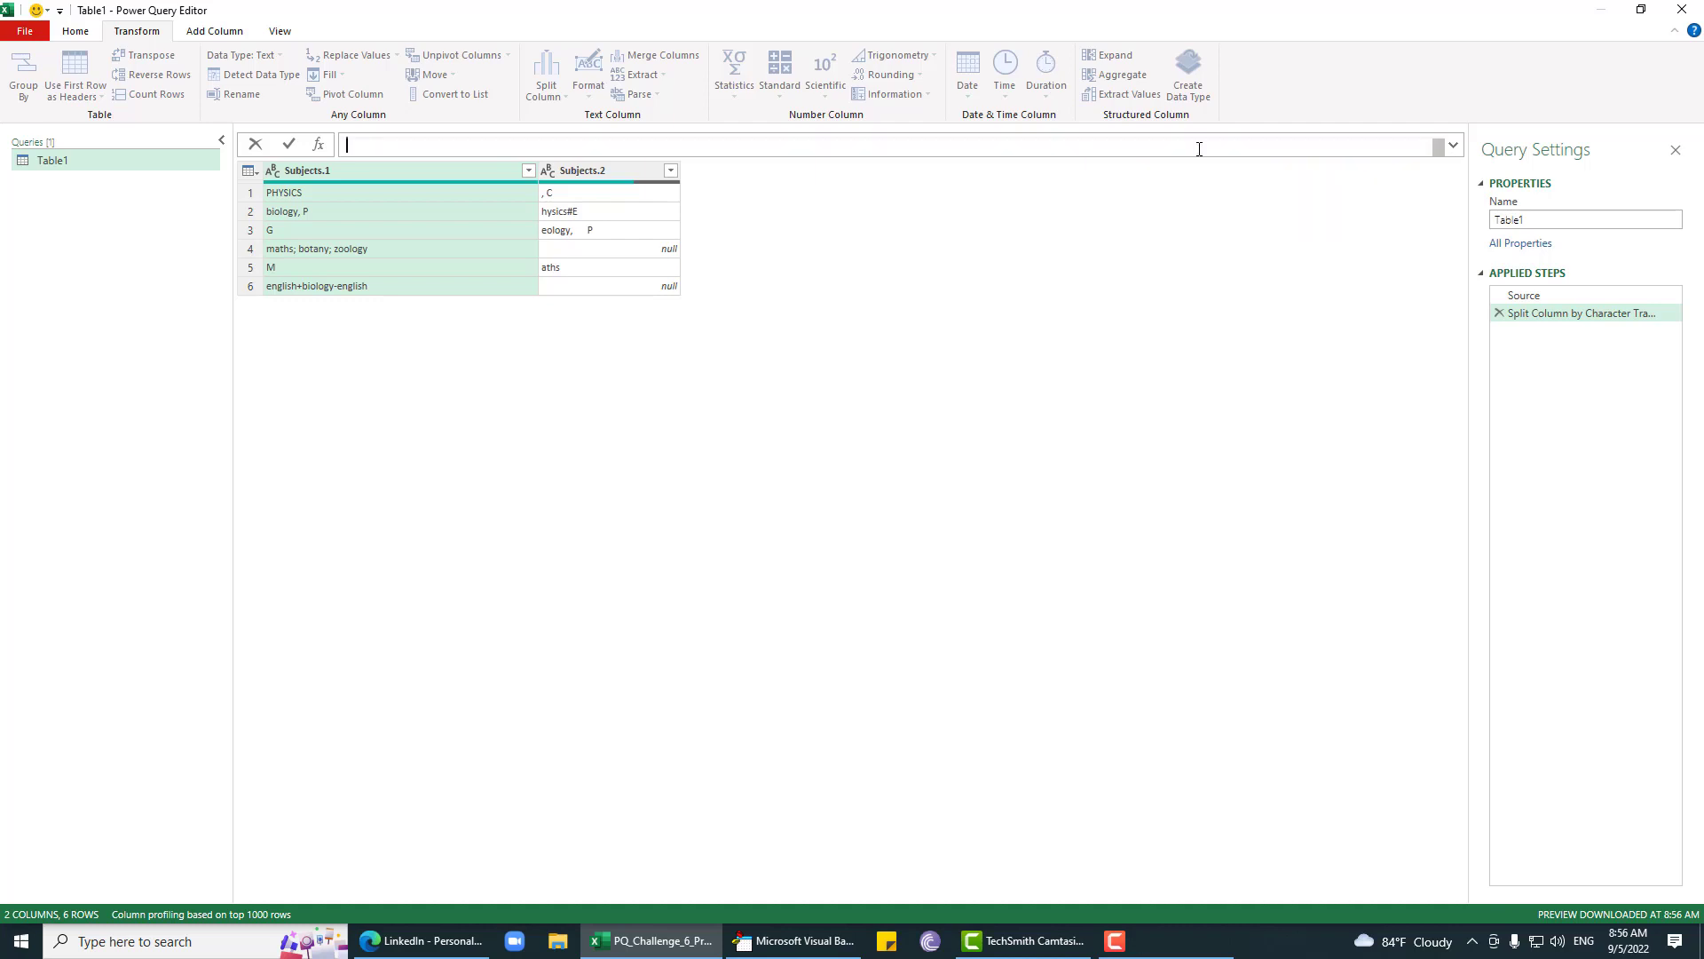
key(Return)
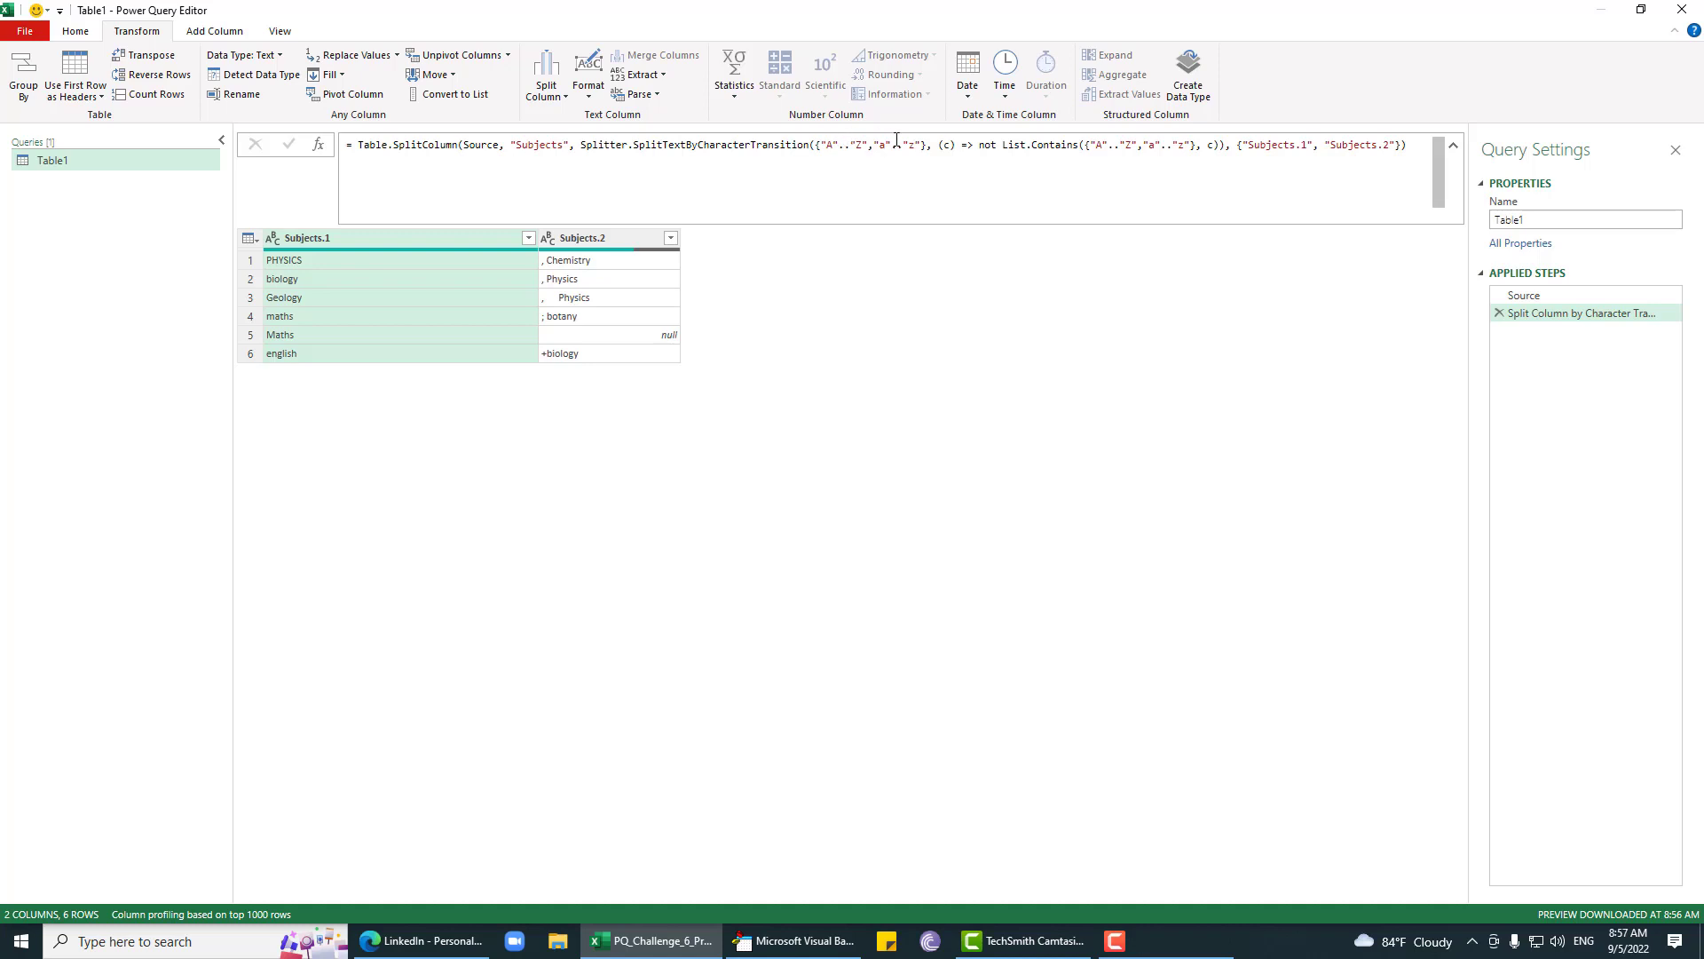
Step: Select and copy the combined letter list, then add a new step after the split
click(772, 149)
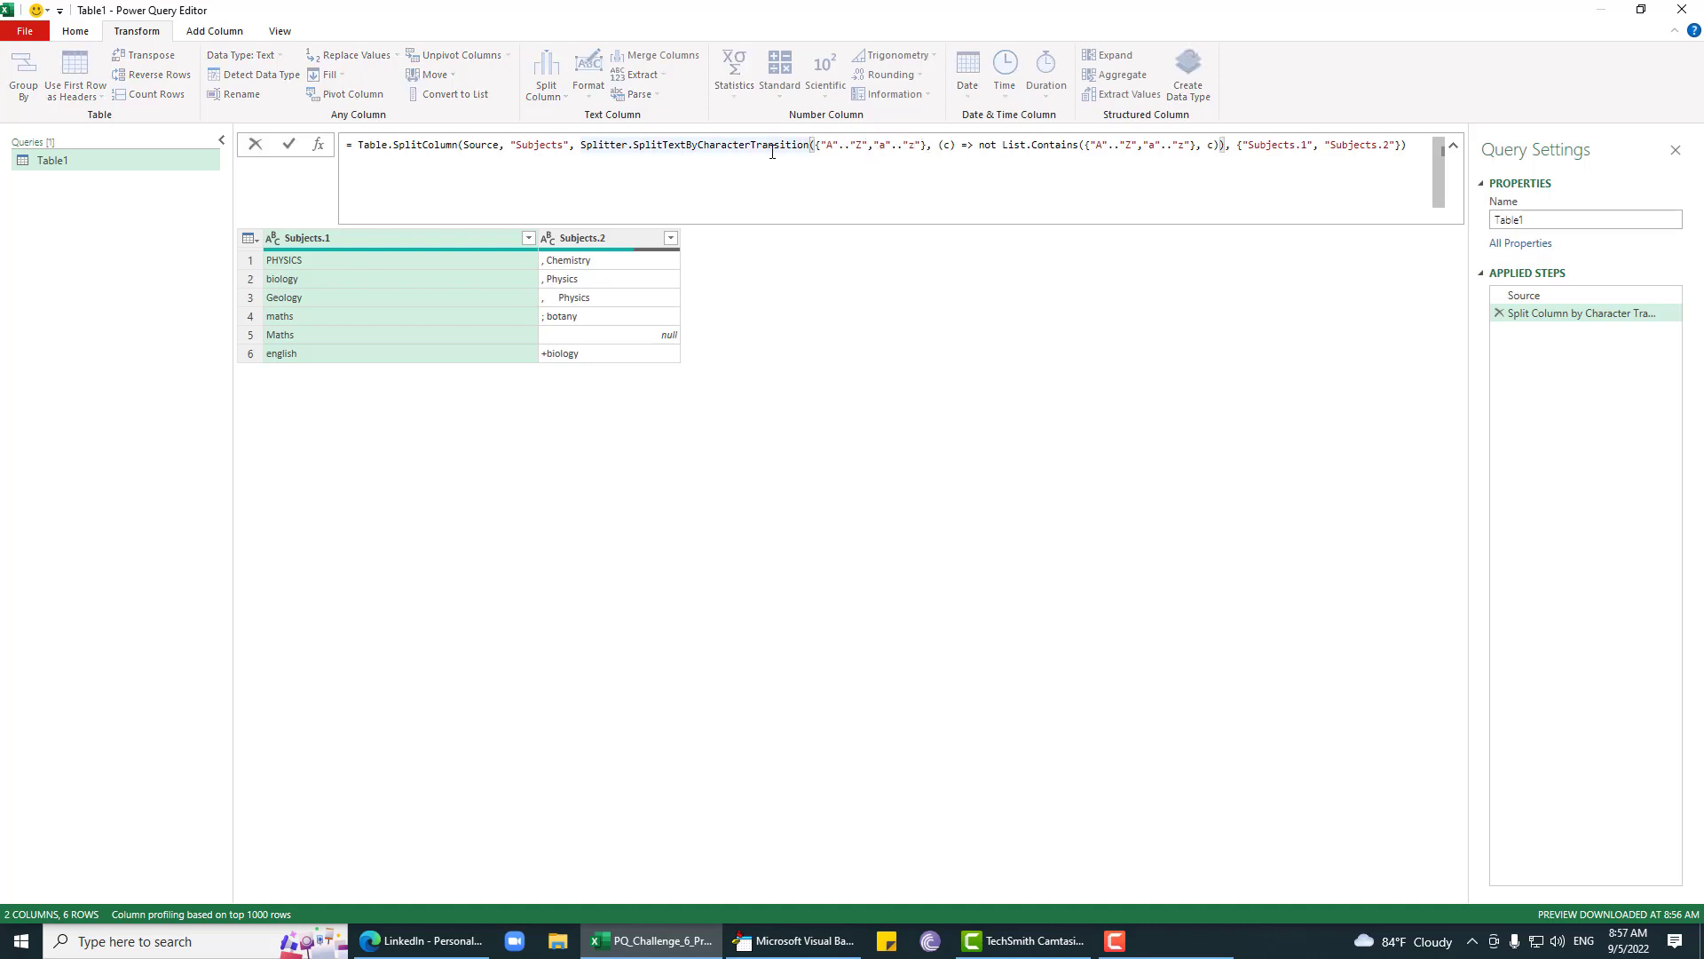
drag(818, 144, 932, 145)
key(ctrl+c)
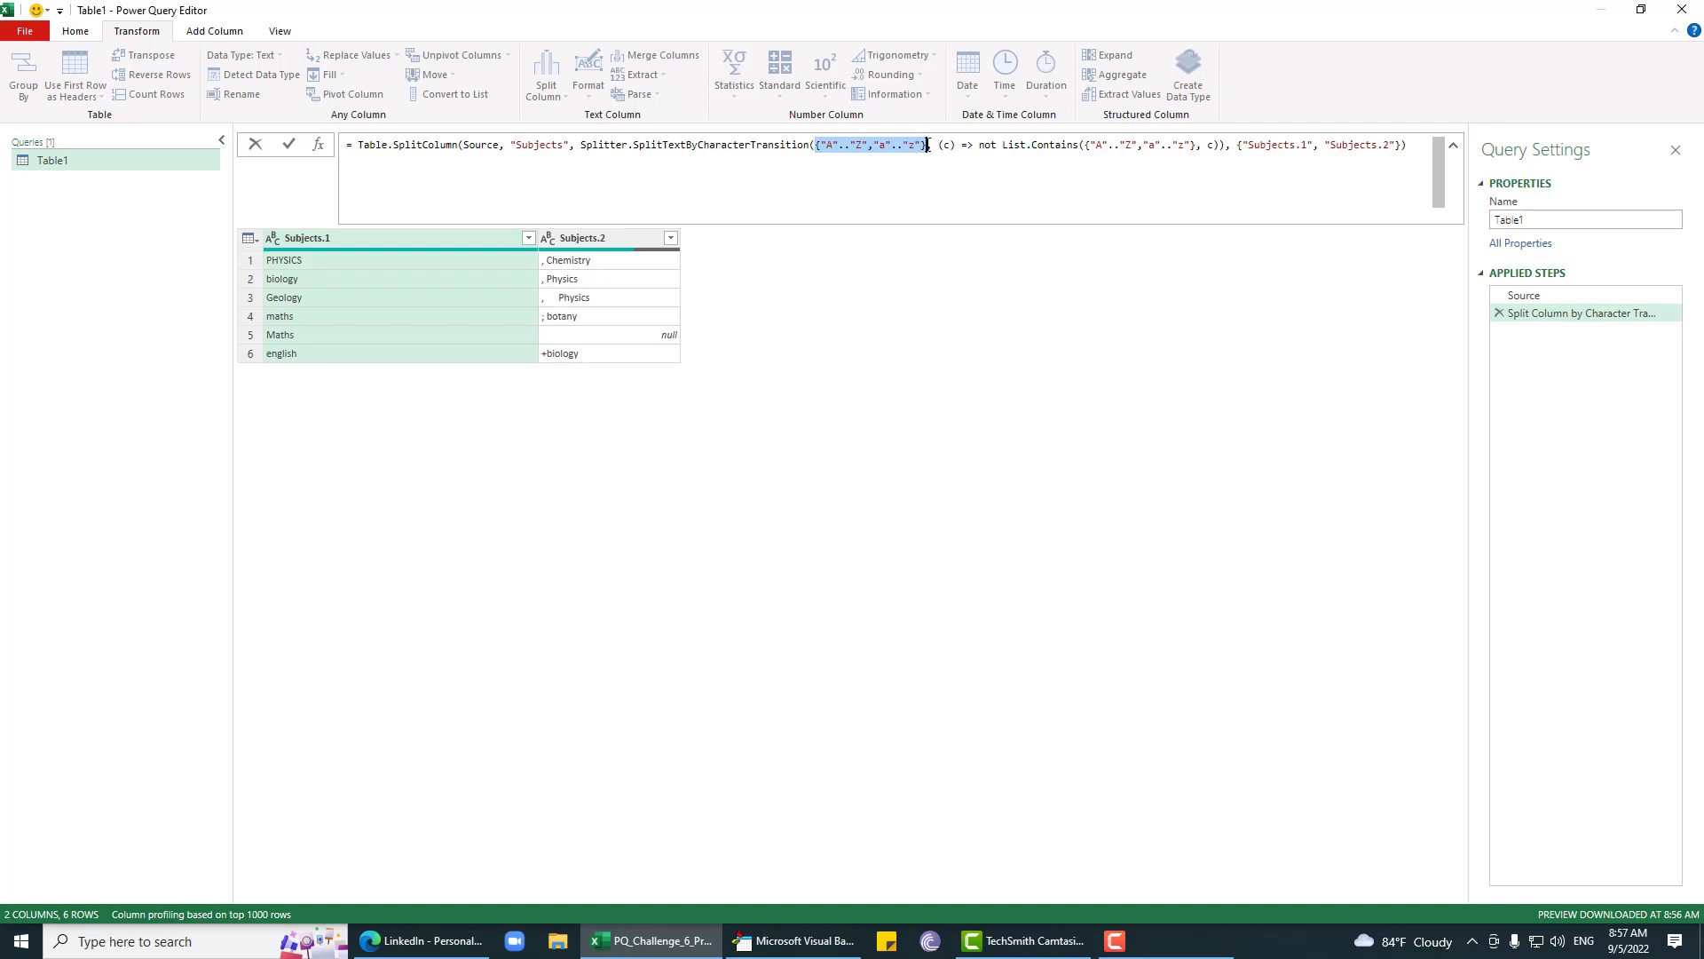
click(317, 144)
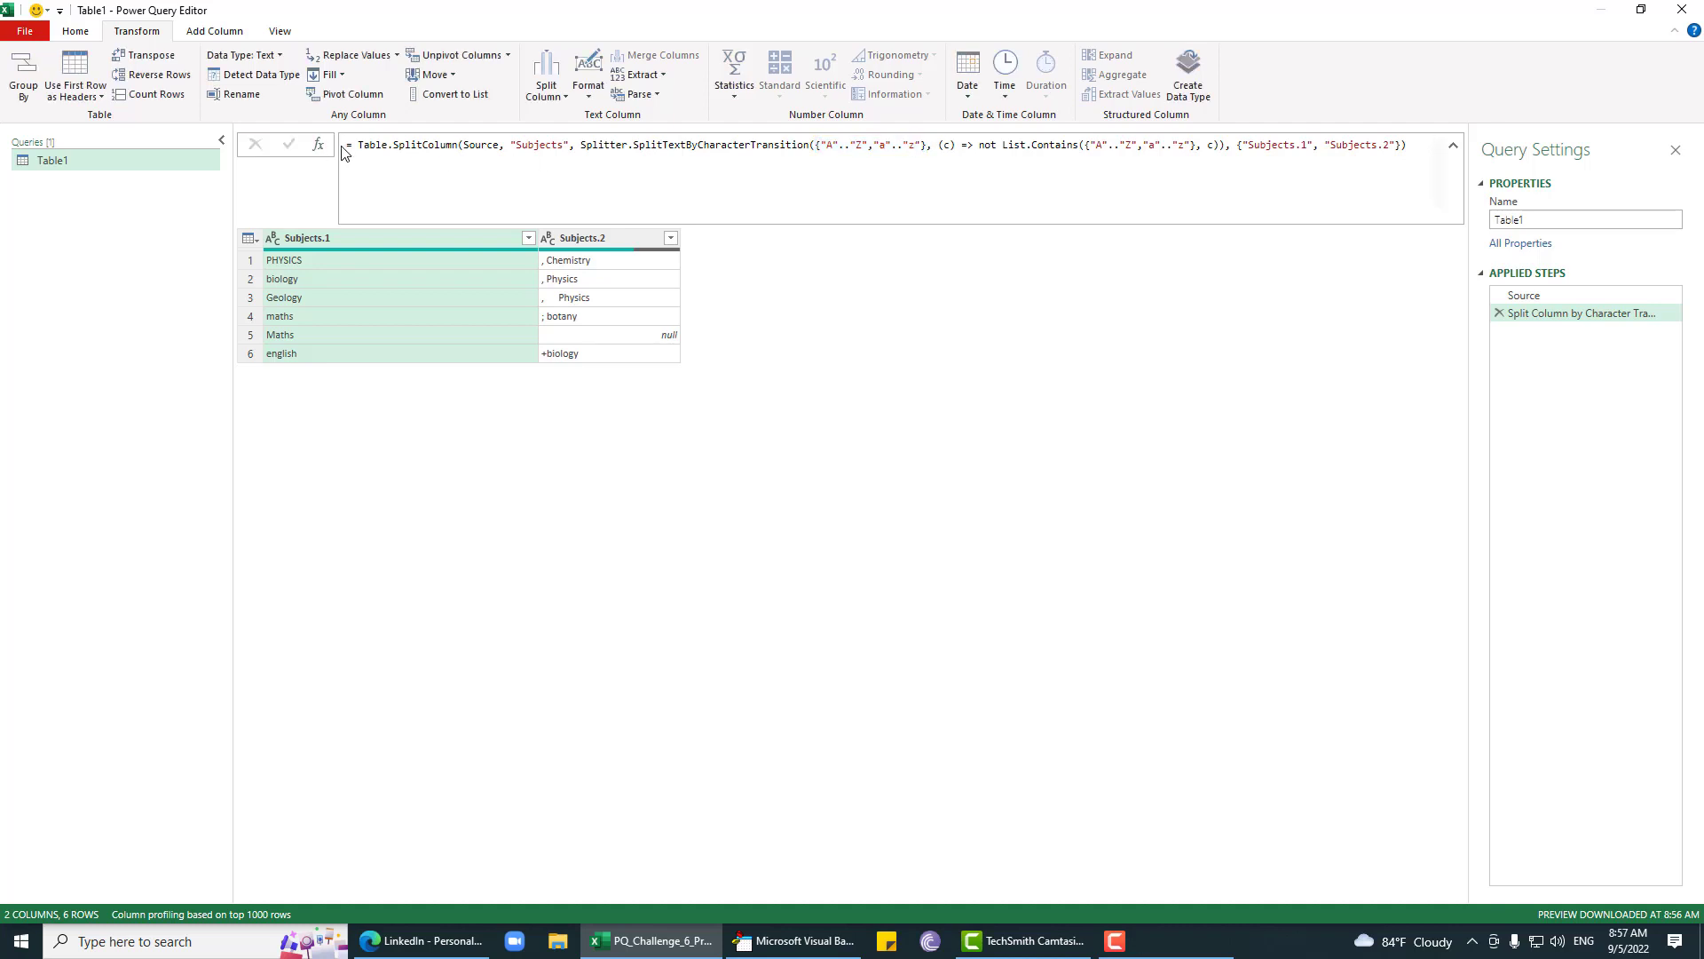
Step: Set the Custom1 step's formula to {"A".."Z","a".."z"} and review the 52-item letter list
drag(358, 145, 743, 142)
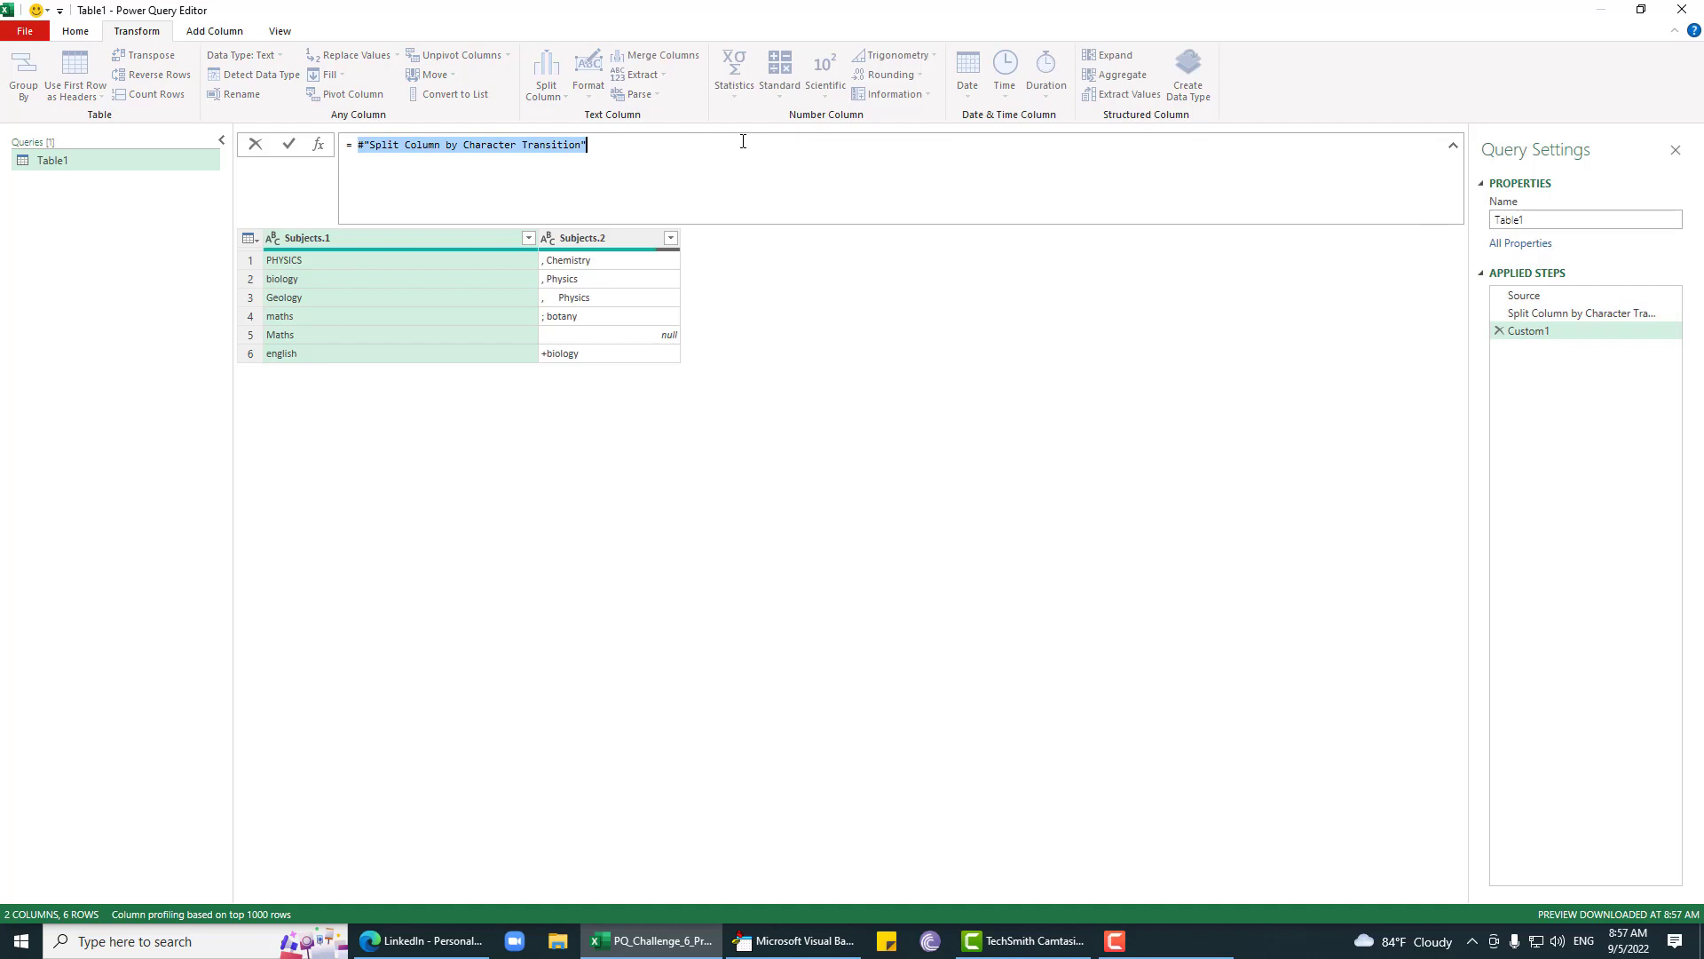
key(ctrl+v)
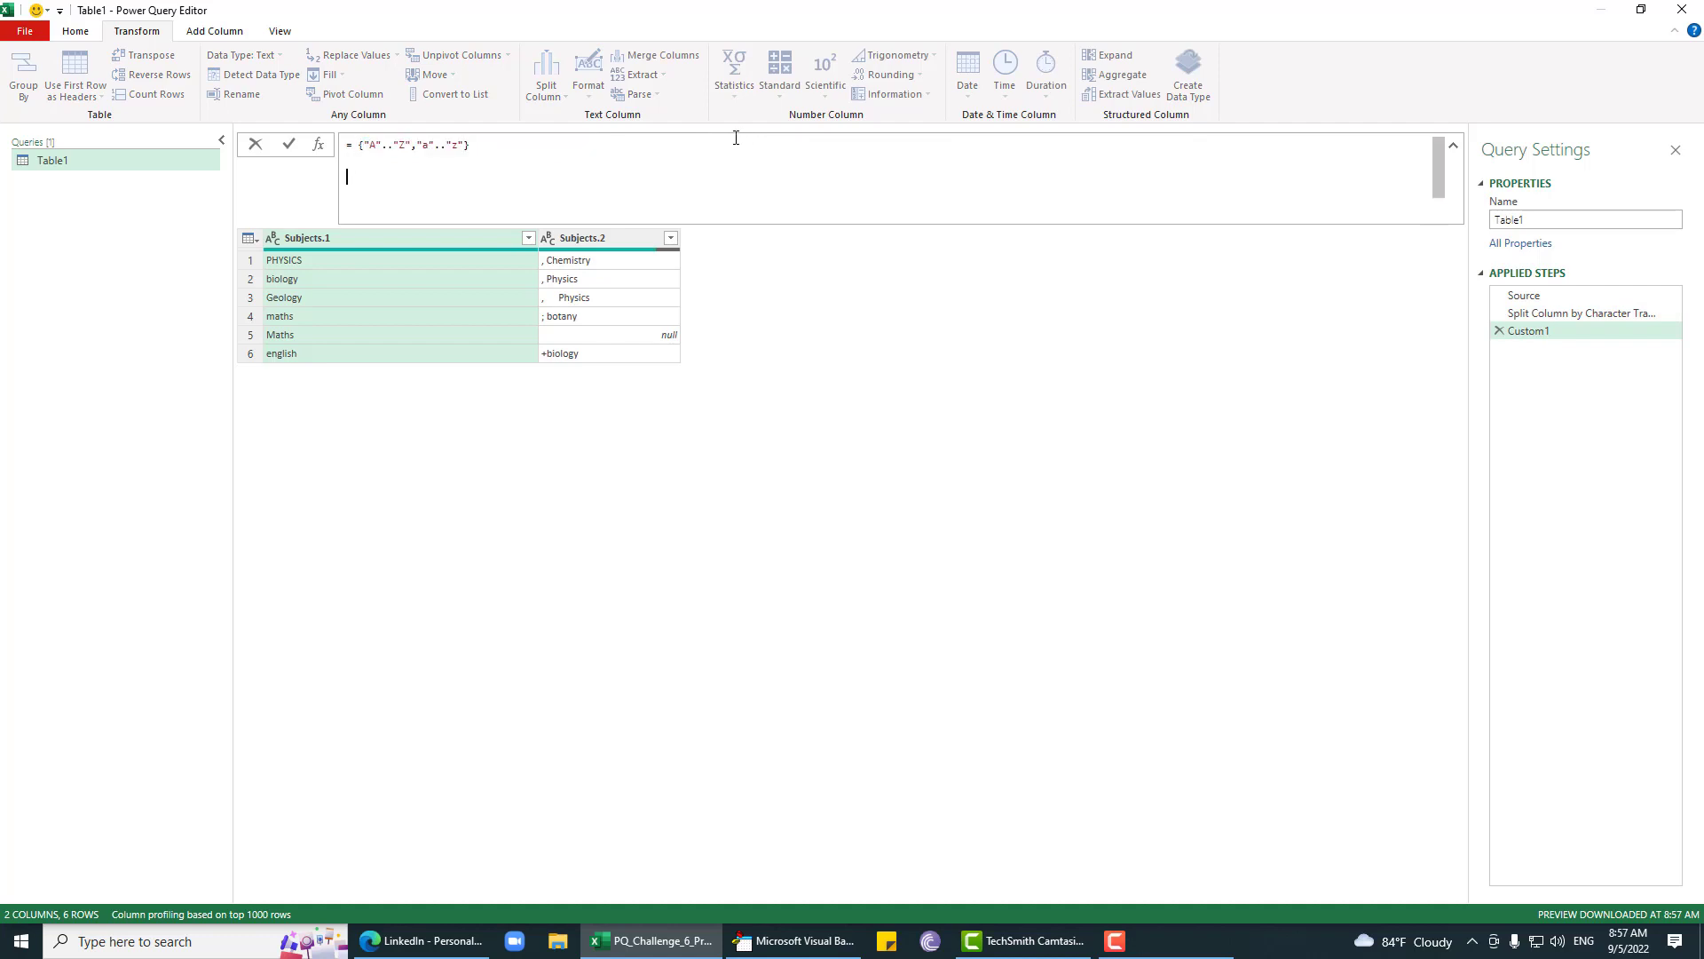
scroll(736, 138, down, 1)
key(BackSpace)
click(289, 144)
scroll(370, 370, down, 5)
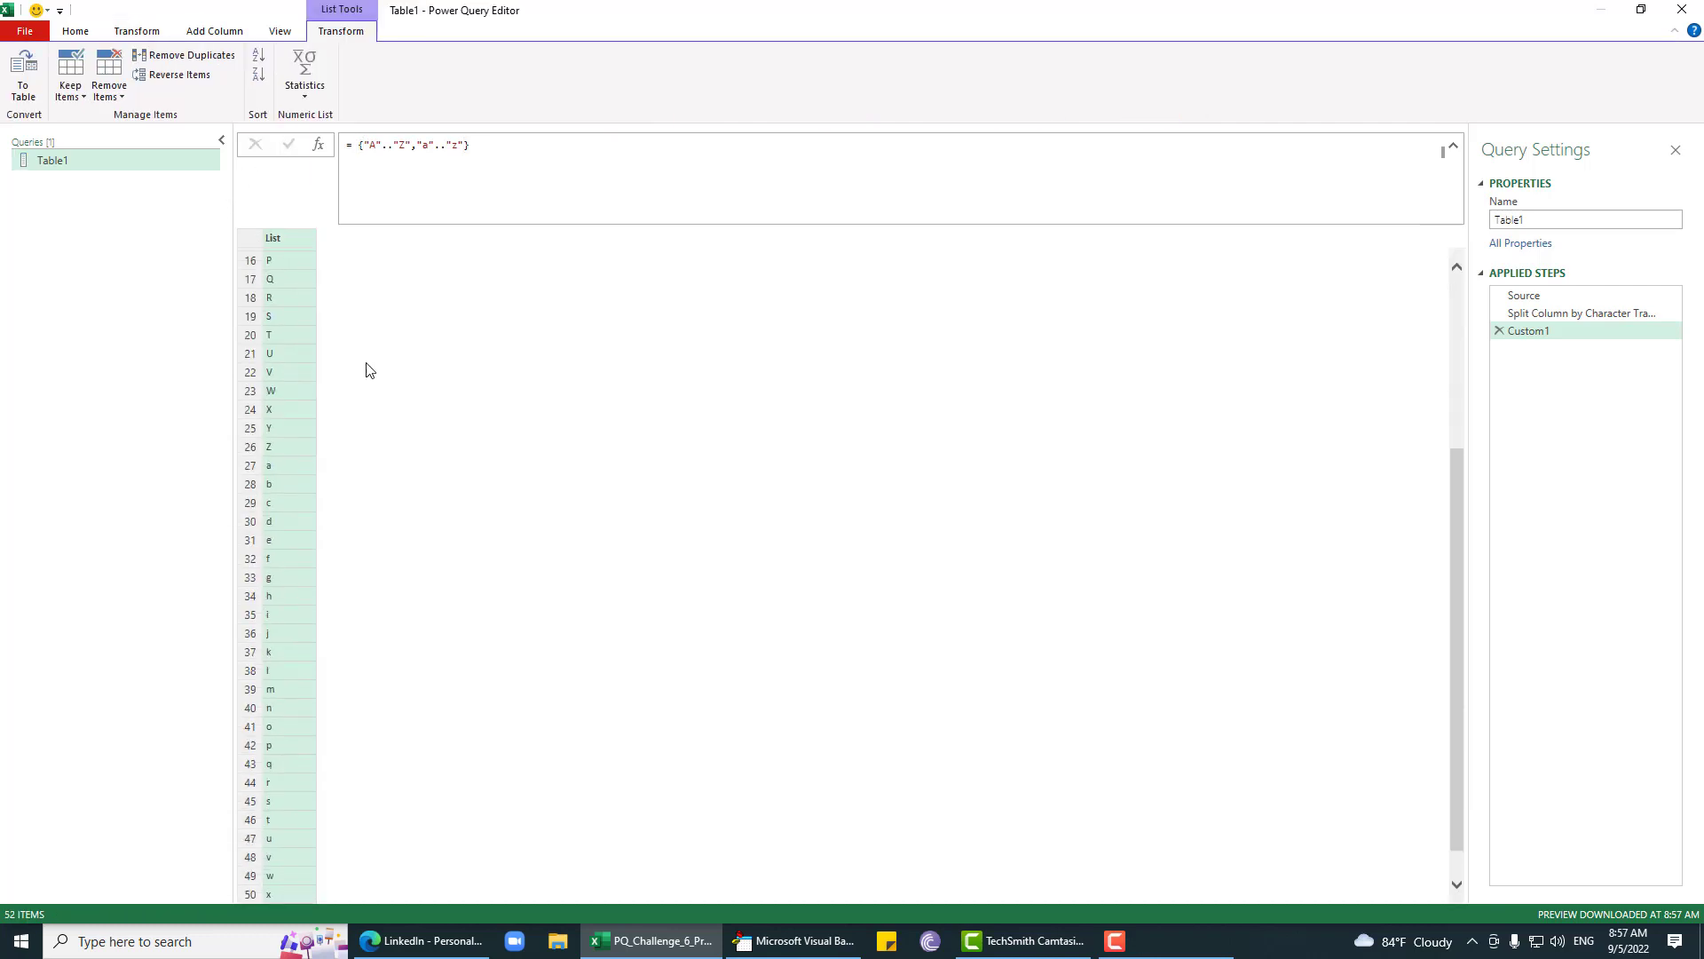
scroll(370, 370, up, 5)
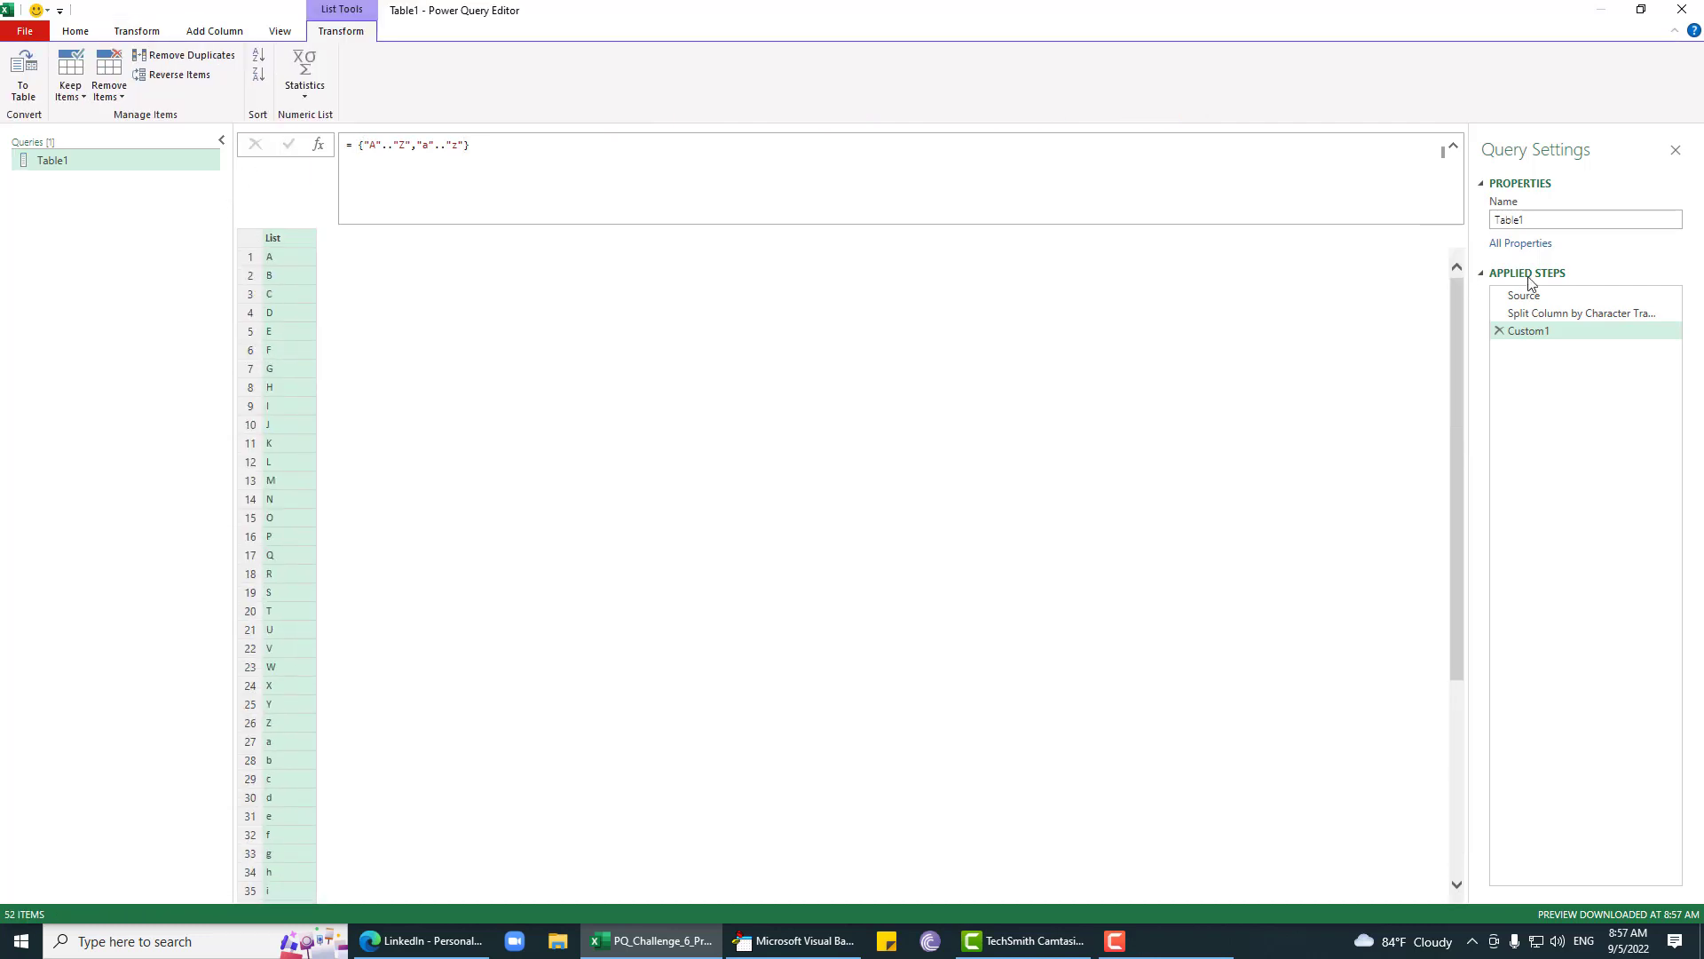
click(1501, 315)
Step: Delete {"Subjects.1", "Subjects.2"} from Table.SplitColumn so the split yields Subjects.1 to Subjects.4
drag(1401, 145, 1236, 145)
key(BackSpace)
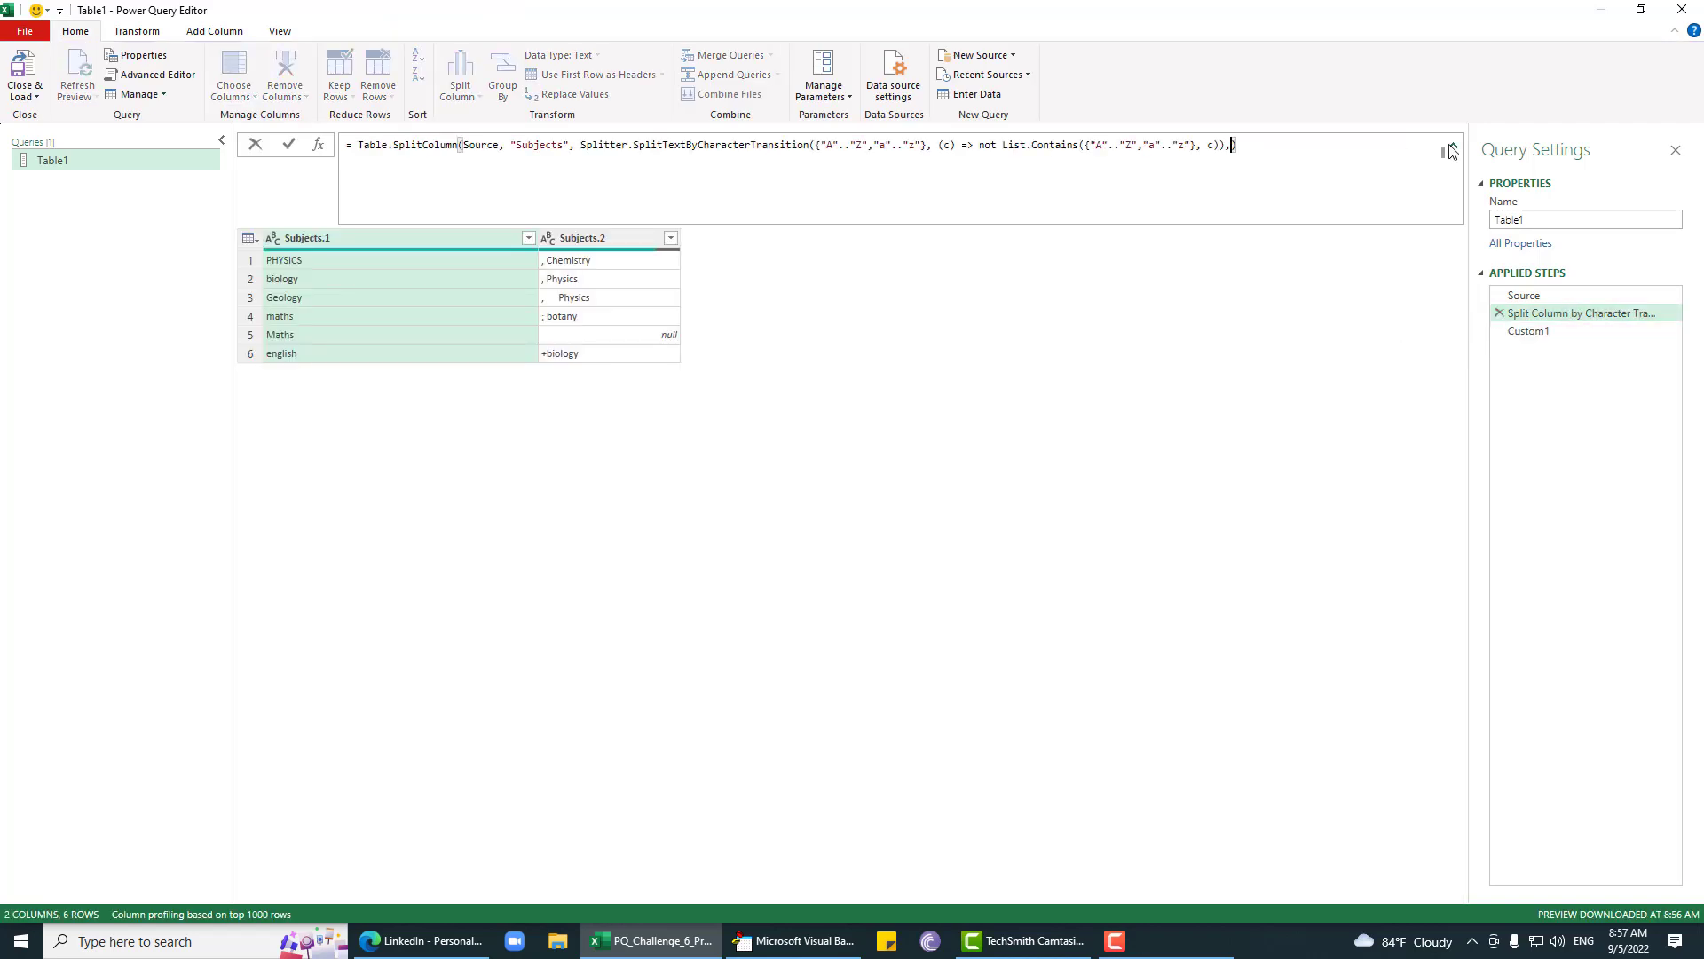
key(Return)
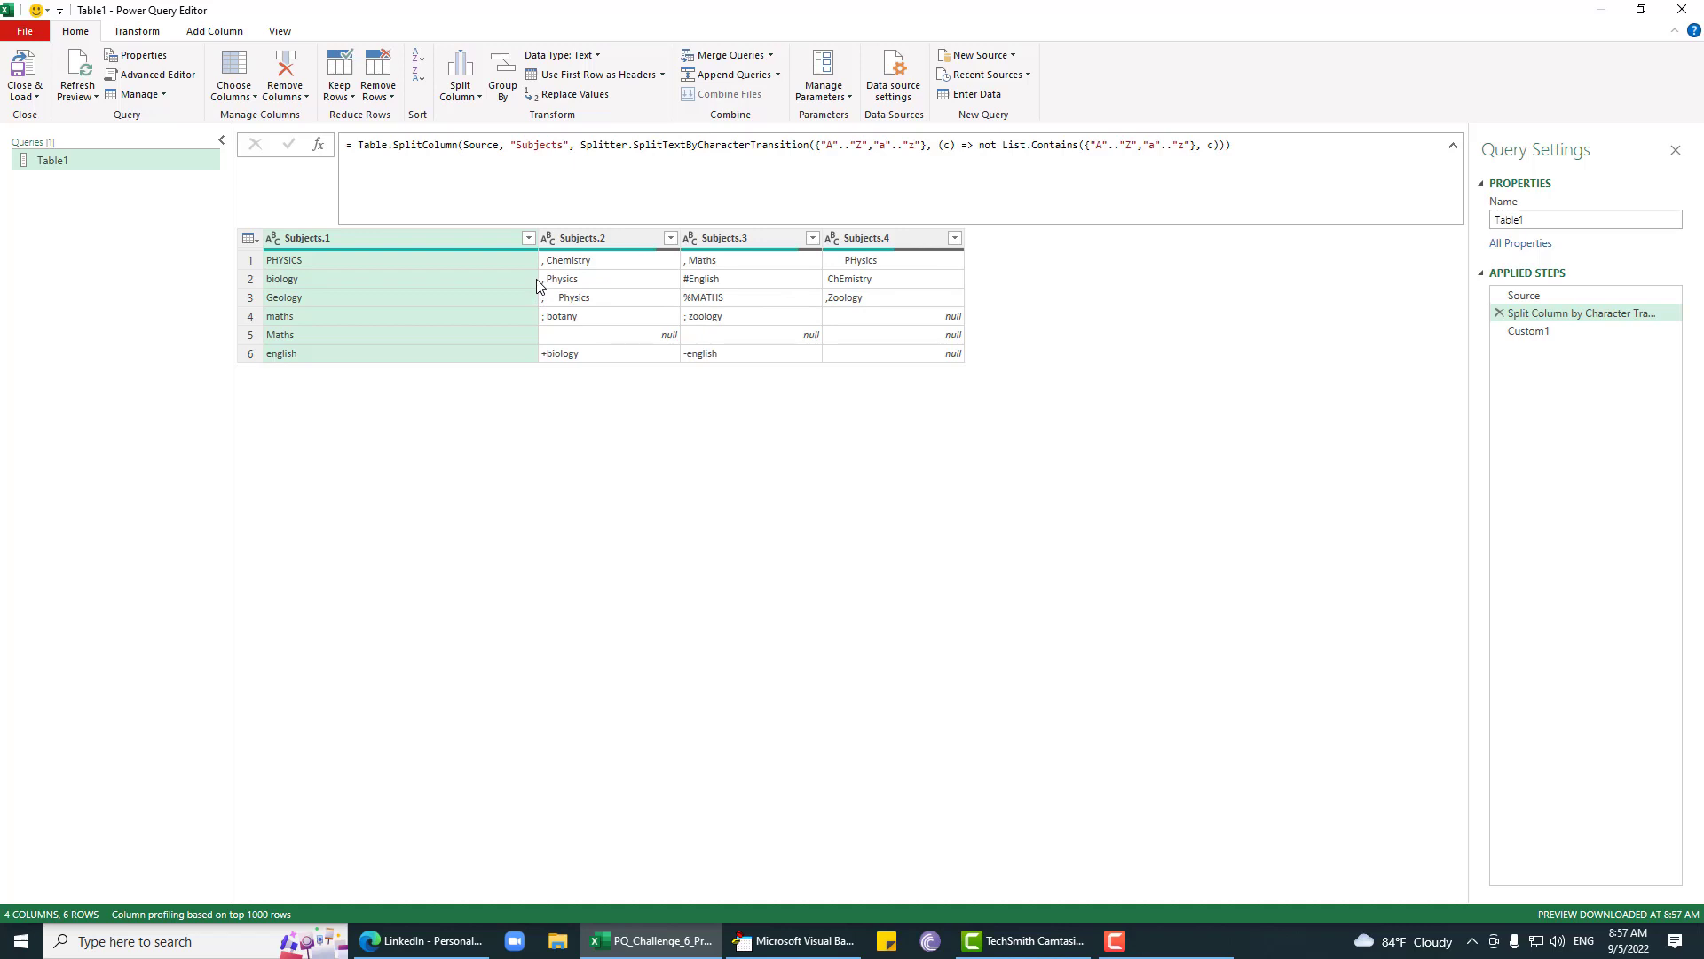
Step: Delete Custom1 and the split step, then add a Custom column text.tolist([Subjects])
click(1500, 332)
click(1499, 315)
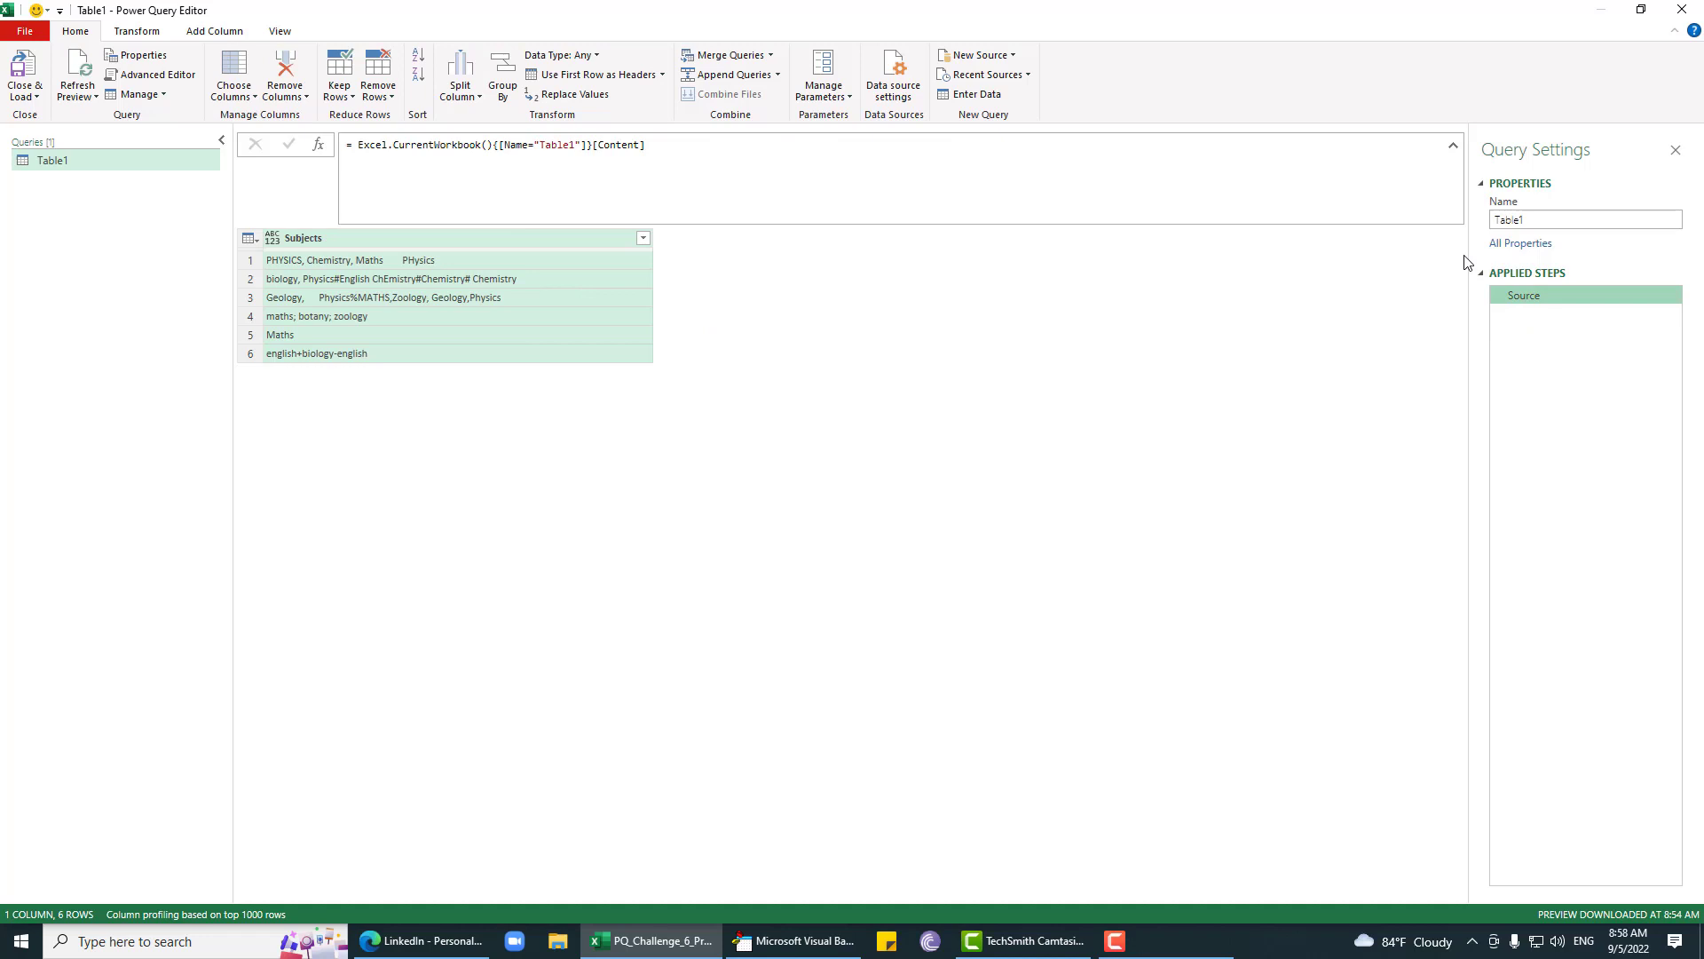
click(215, 31)
click(81, 76)
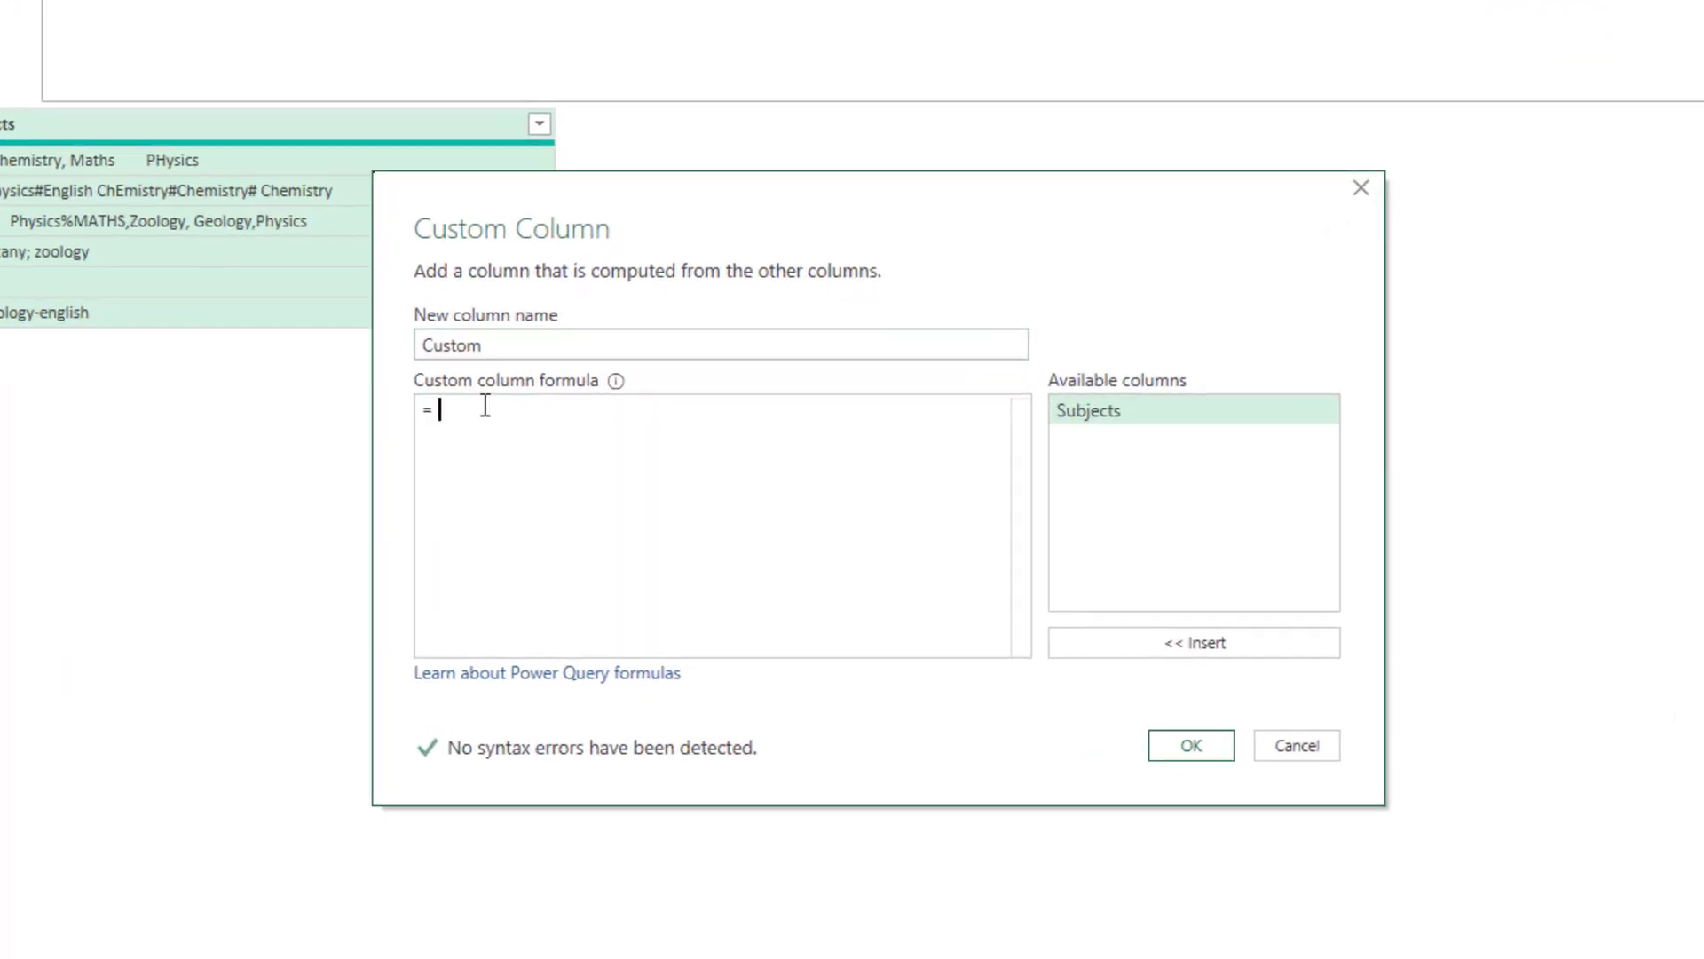
text(t)
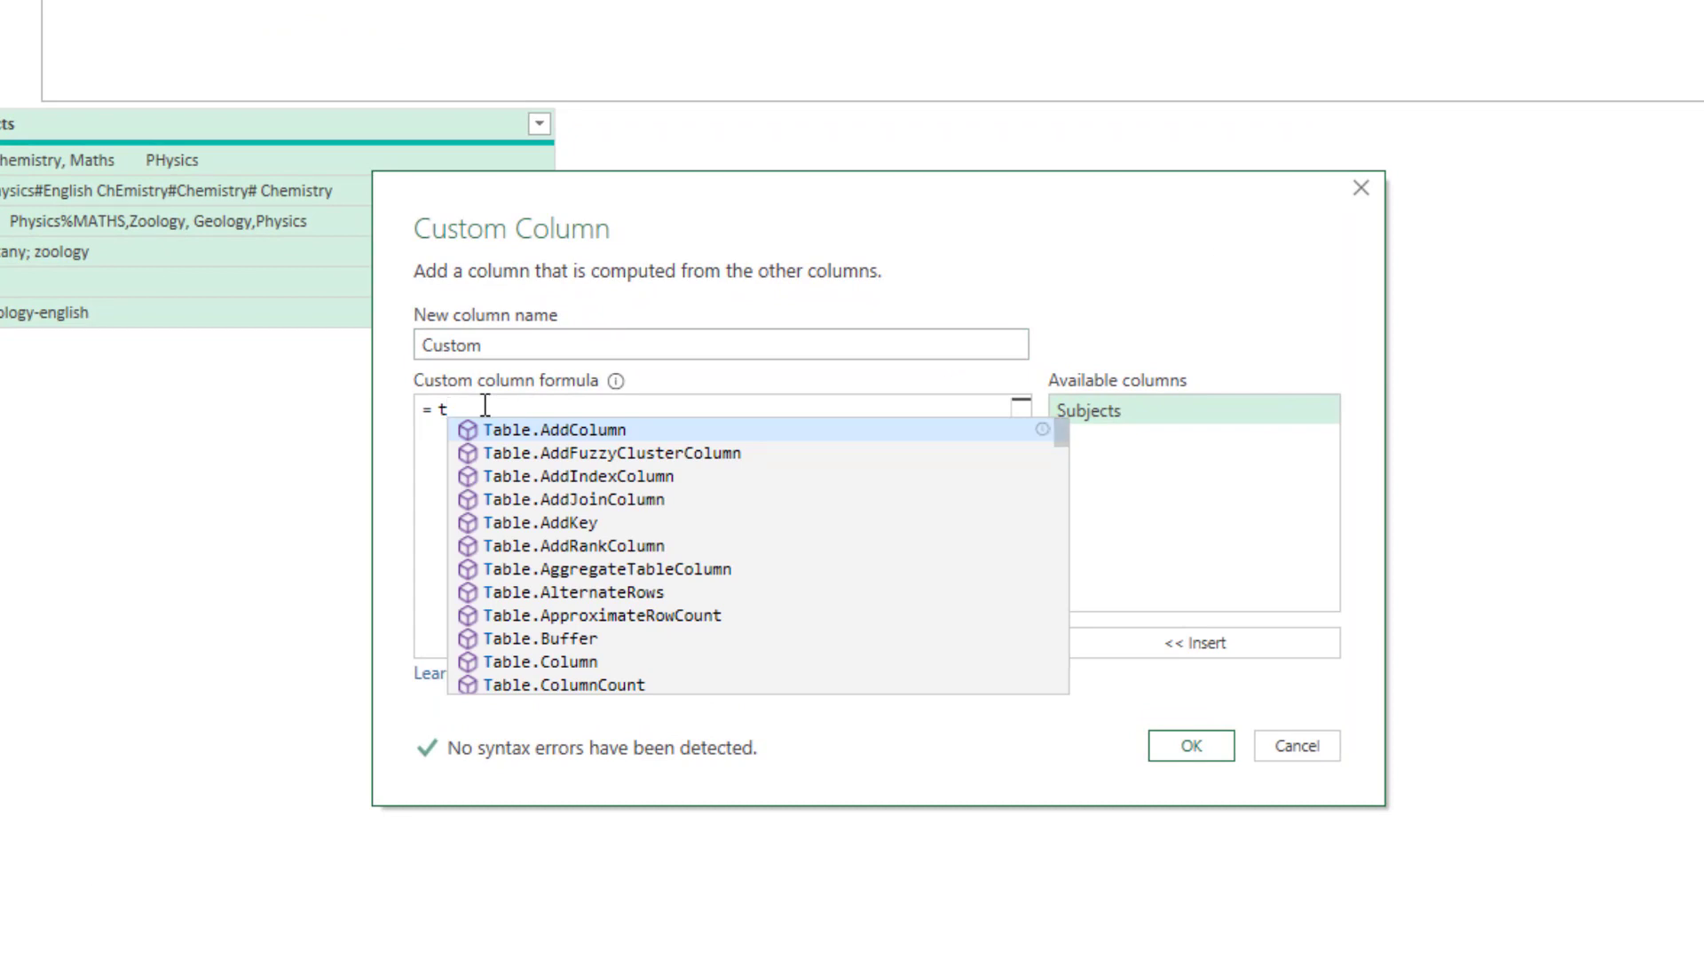
text(ext.to)
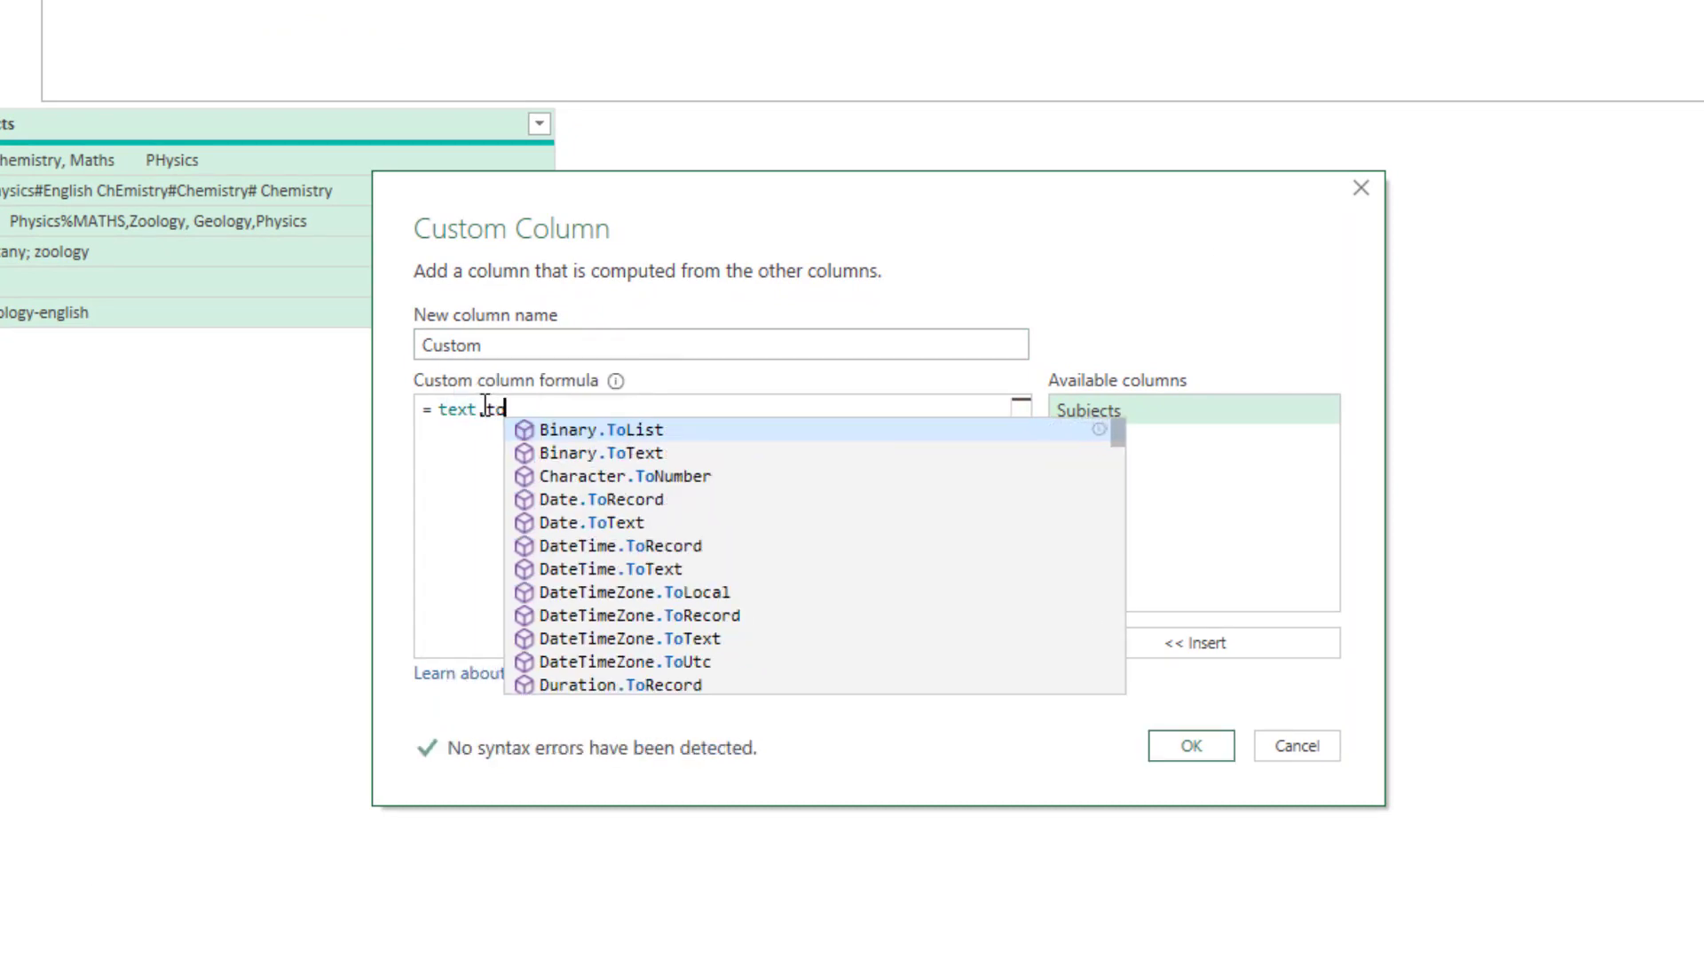
text(li)
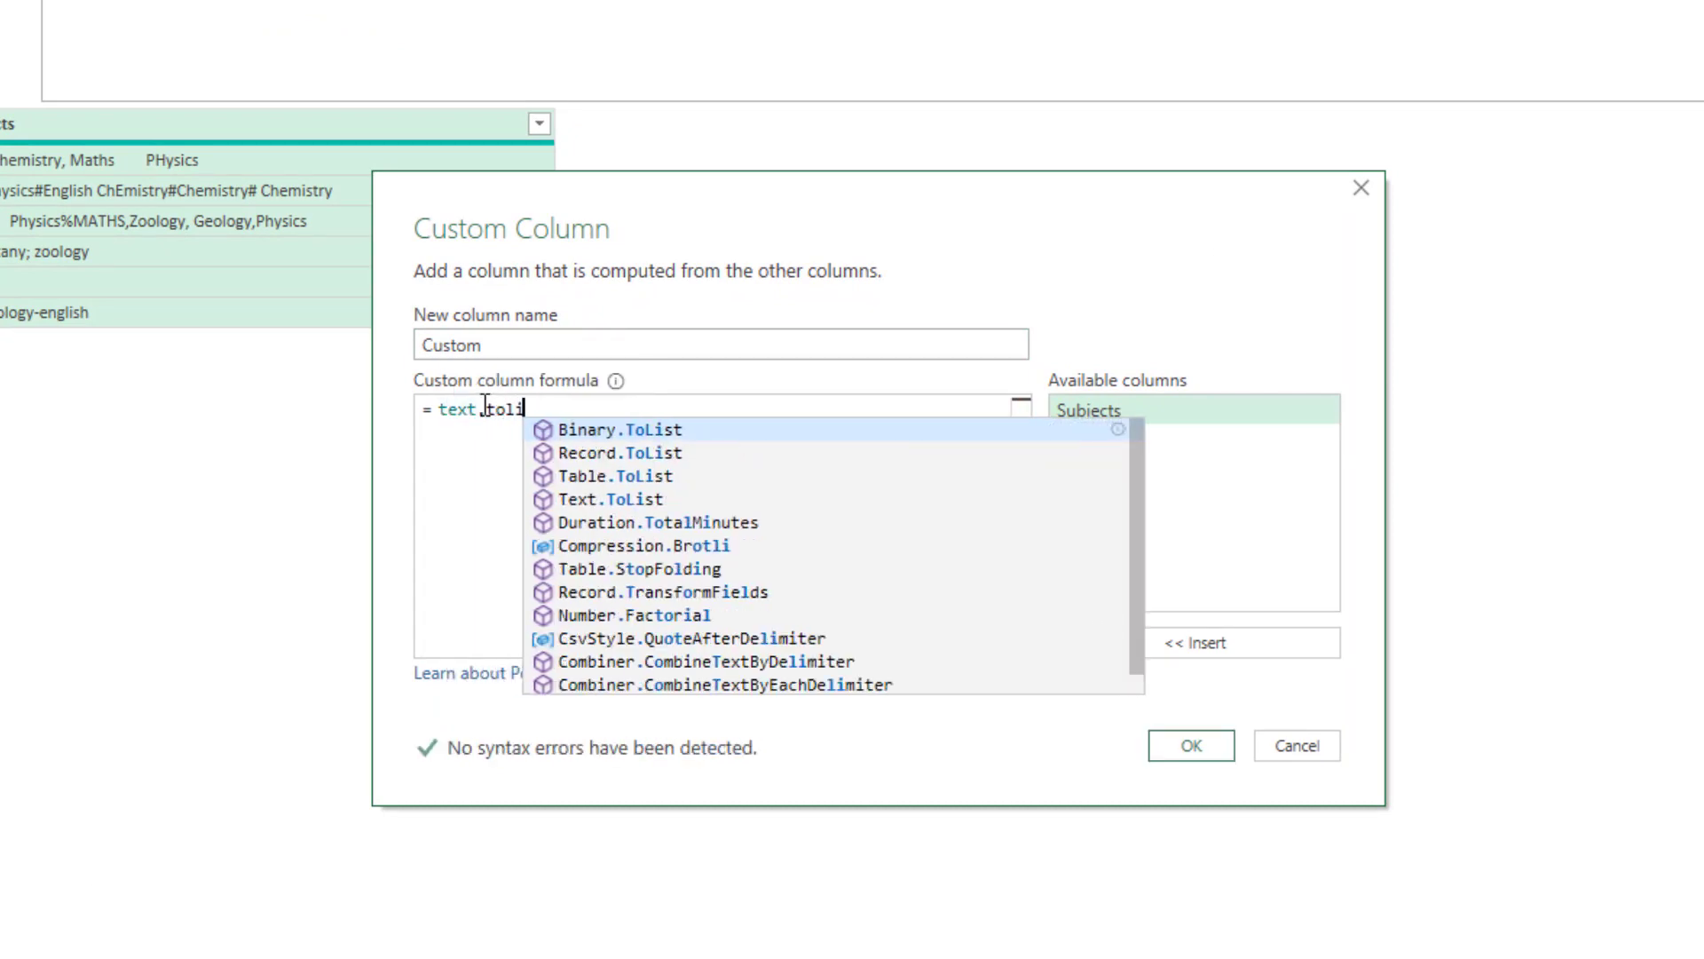
text(st()
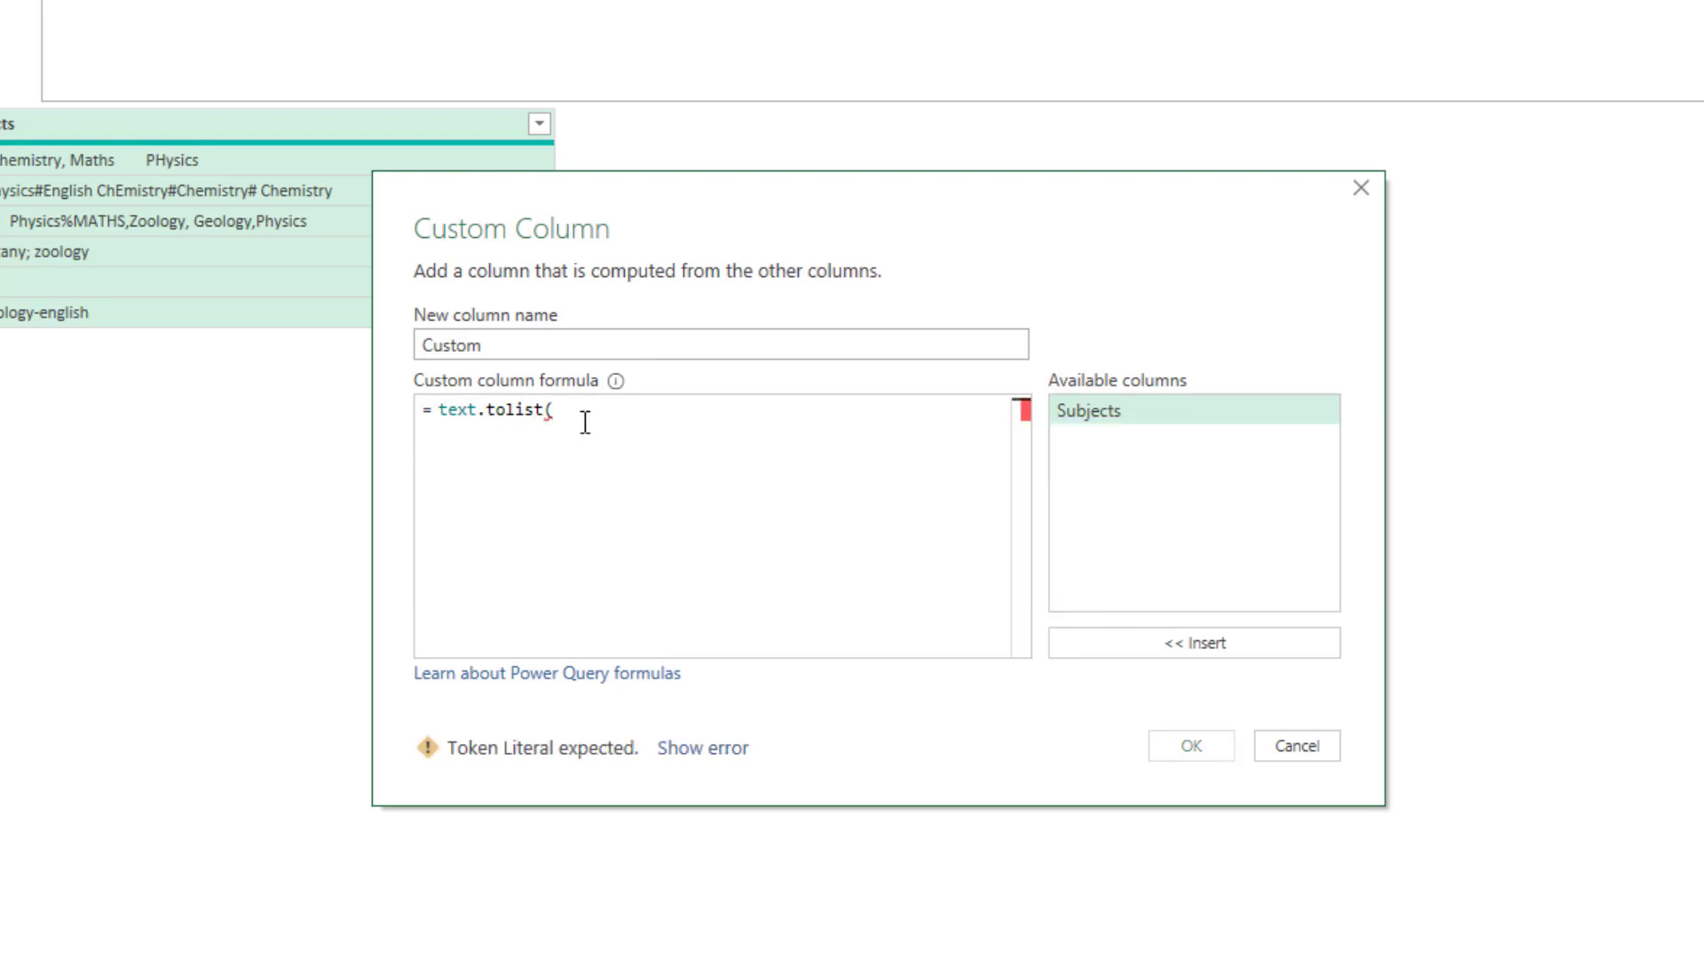
double_click(1152, 407)
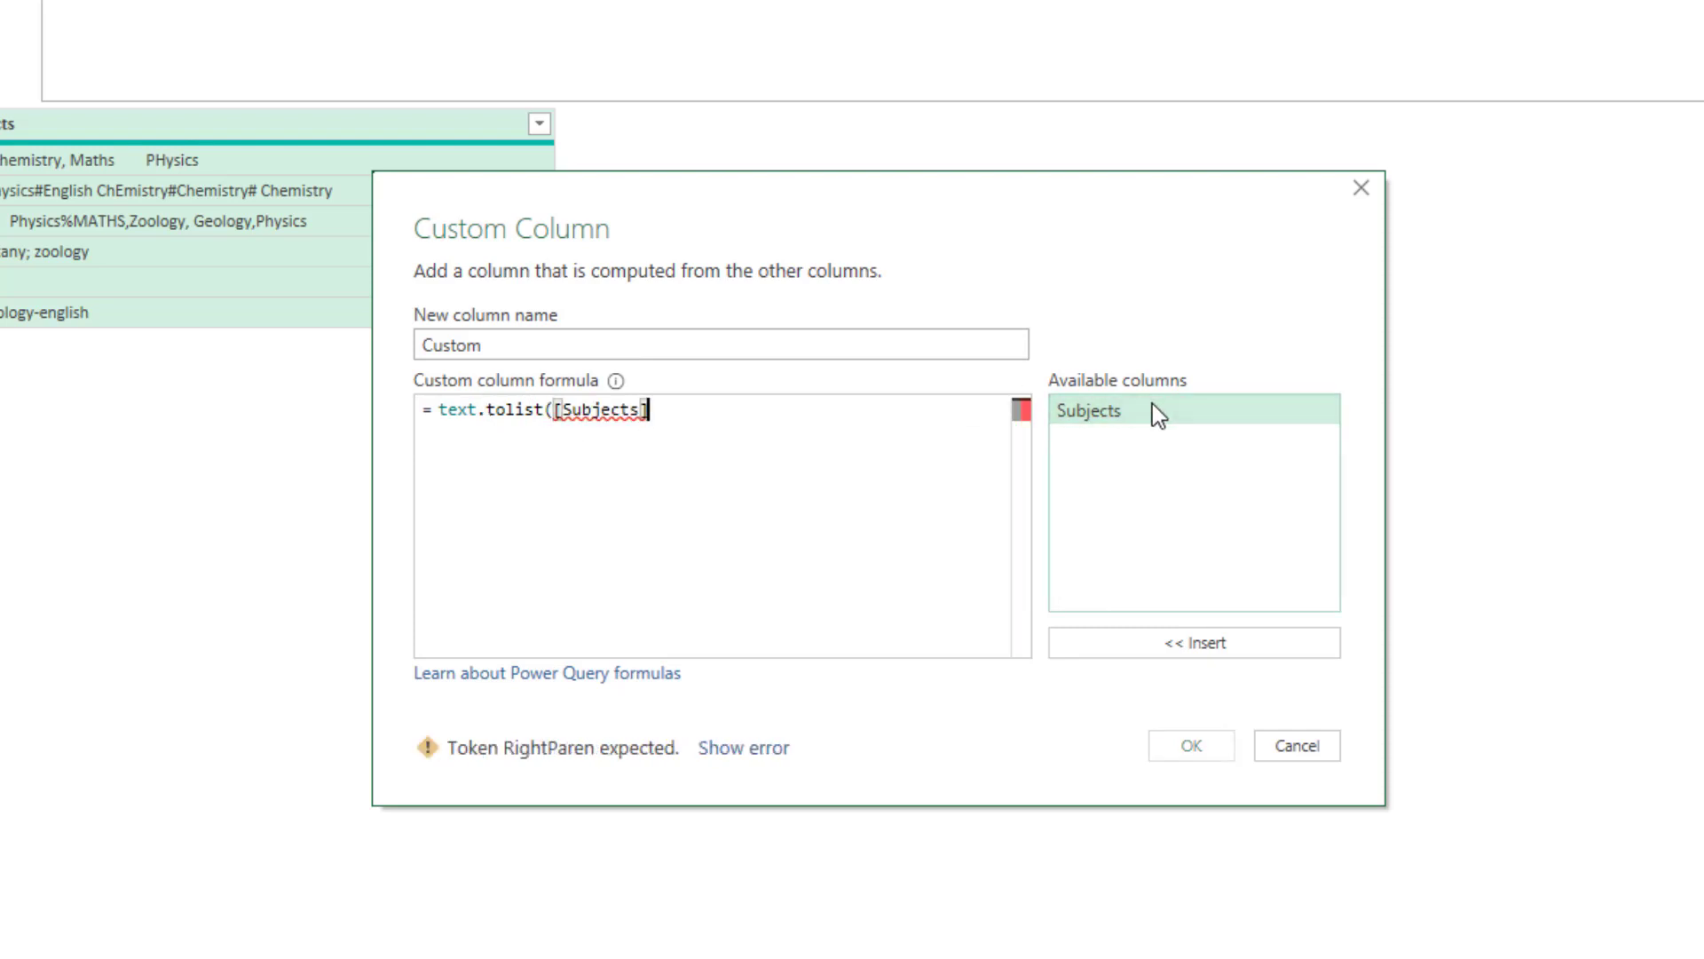
text())
click(1192, 745)
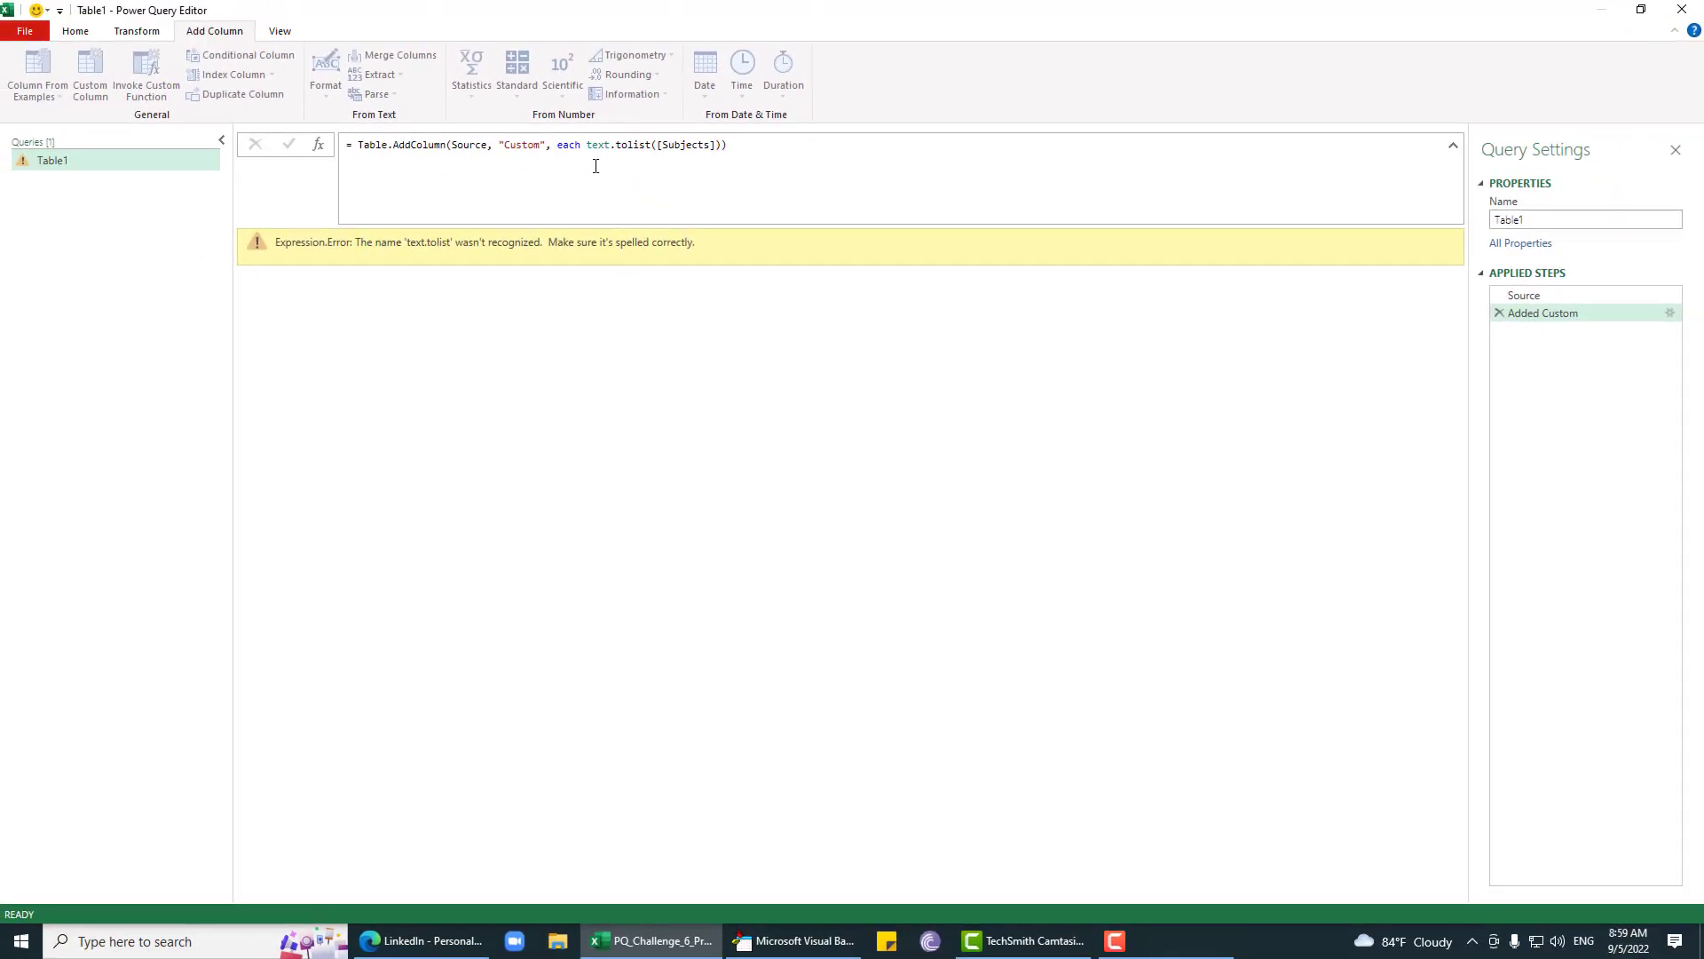
Step: Recapitalise the formula to Text.ToList([Subjects]) and preview the first row's character list
click(589, 145)
key(Delete)
text(T)
key(Return)
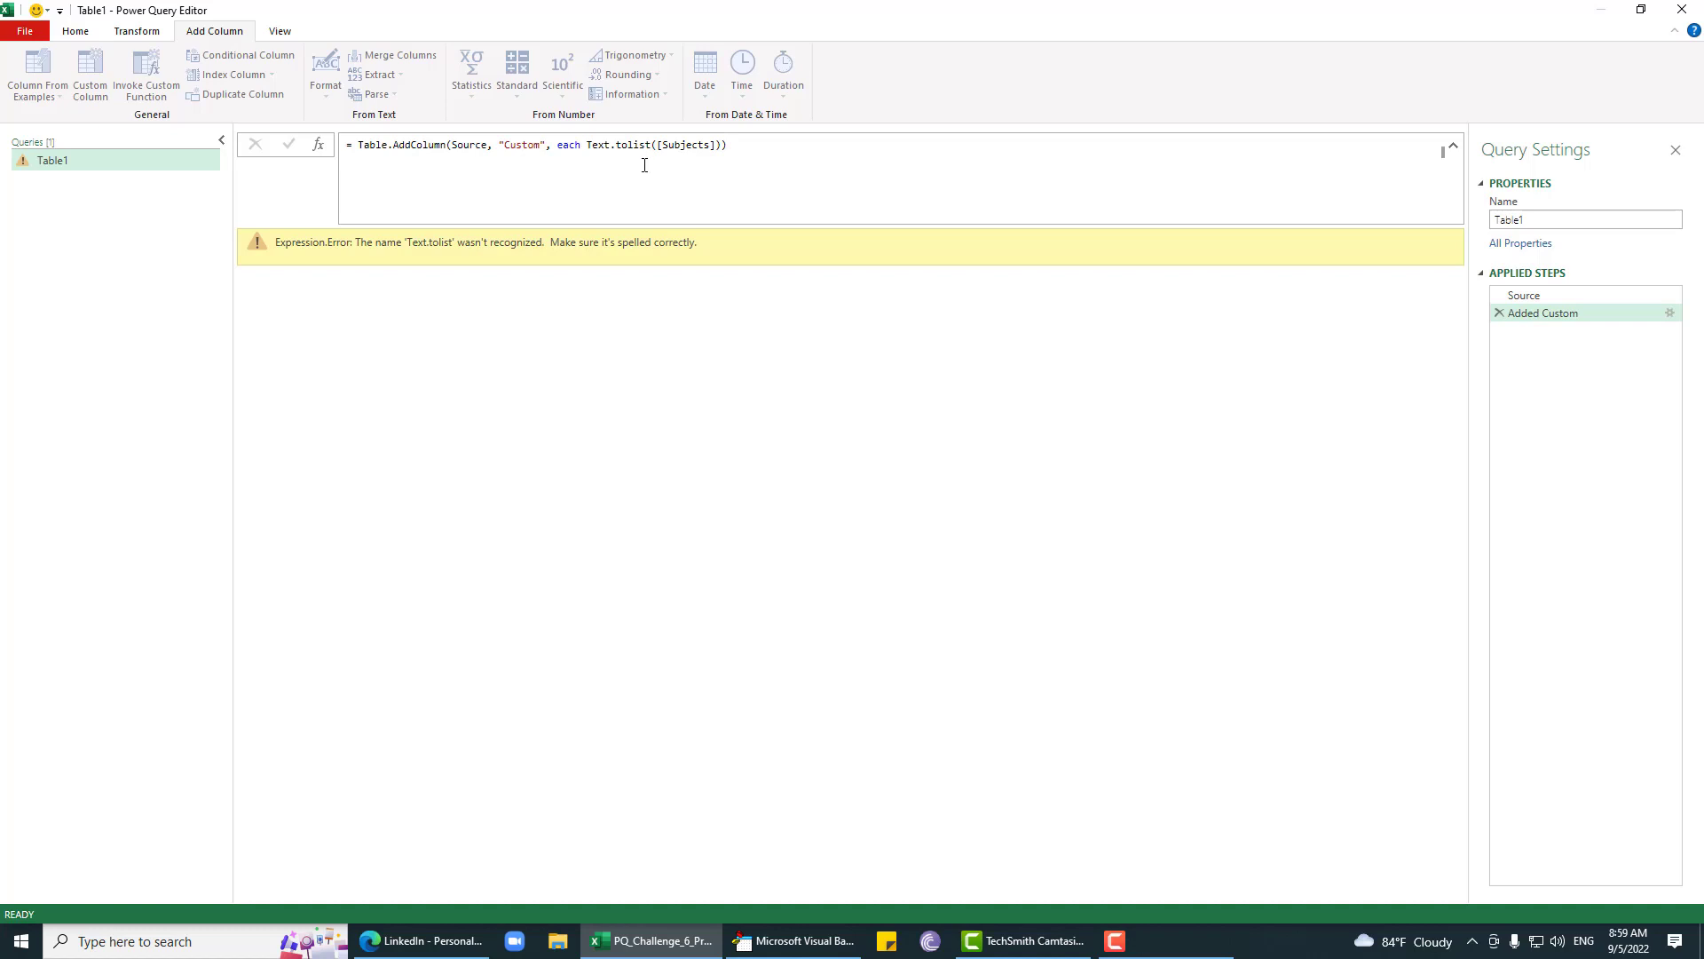
click(623, 144)
key(BackSpace)
text(T)
key(End)
key(Left)
key(Left)
key(Left)
key(Left)
key(Left)
key(Left)
key(Left)
key(Left)
key(Left)
key(Delete)
text(L)
key(Return)
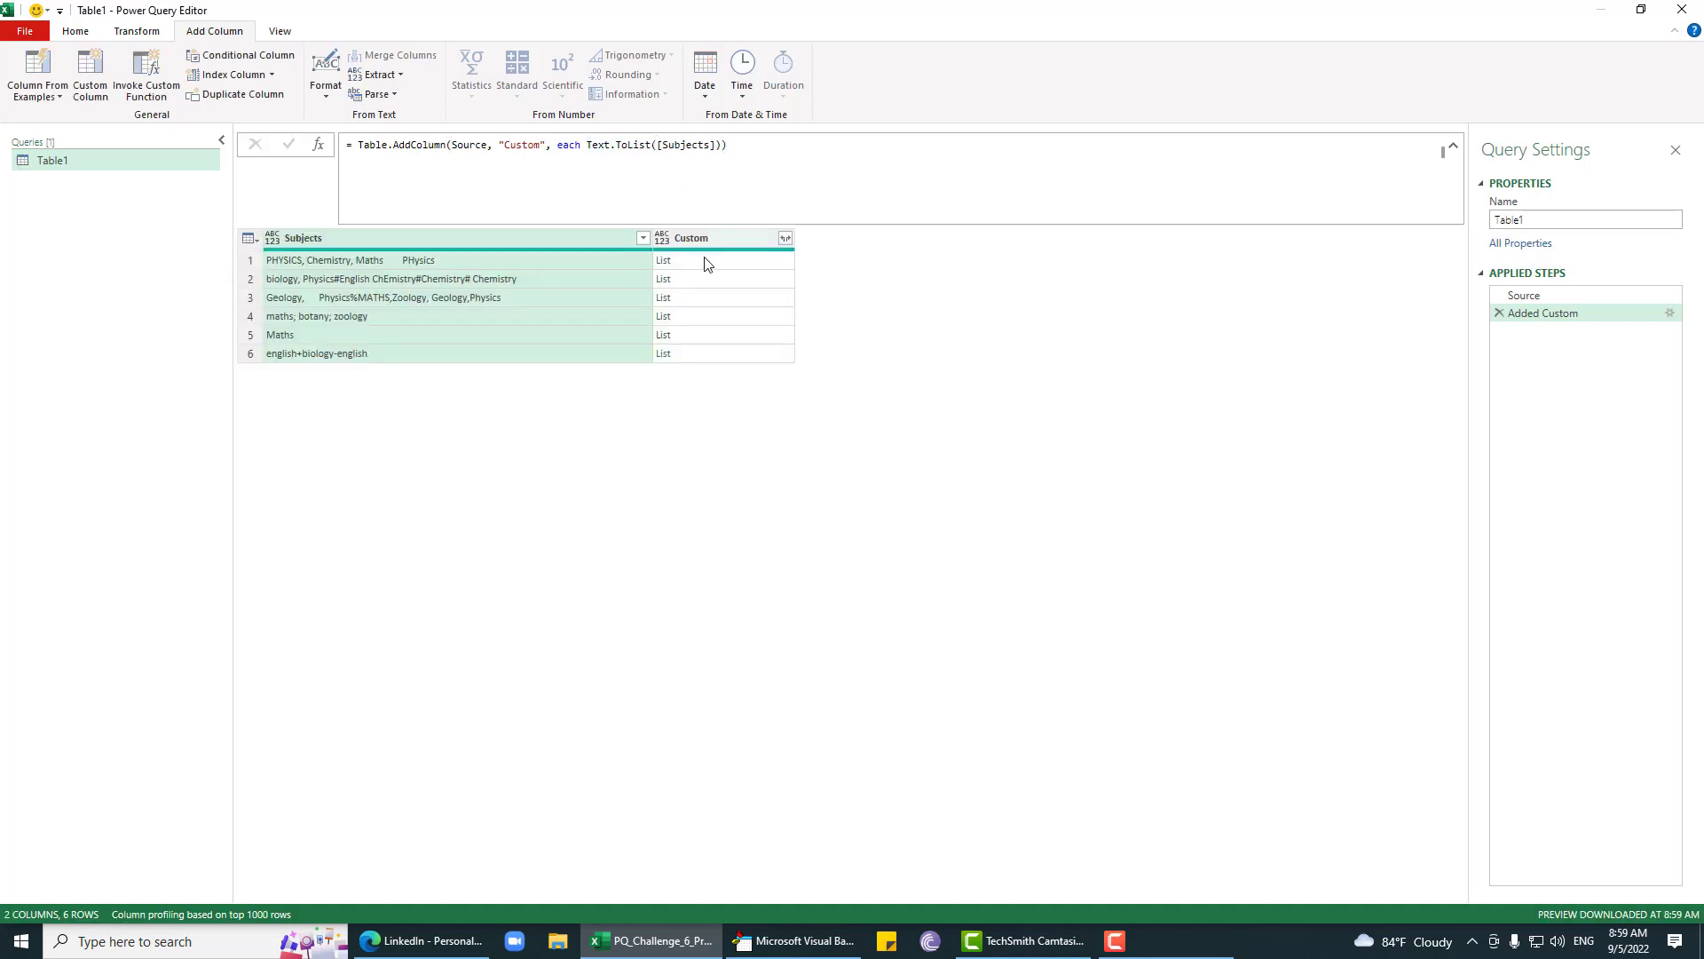
click(707, 261)
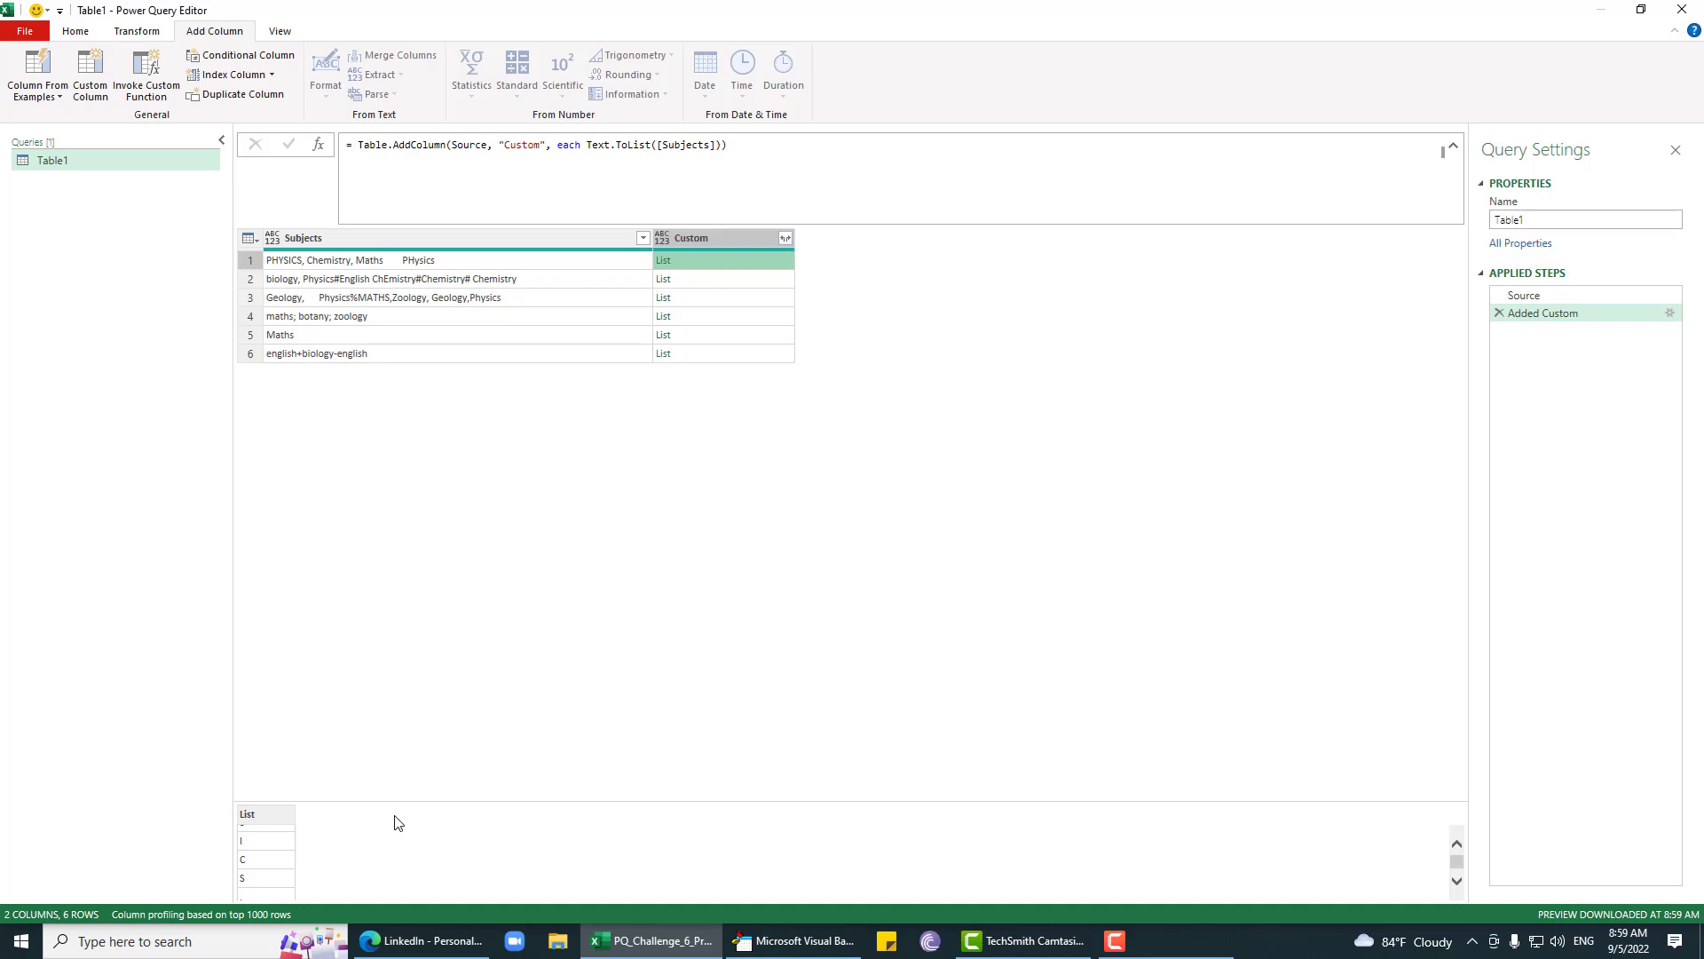
click(1669, 313)
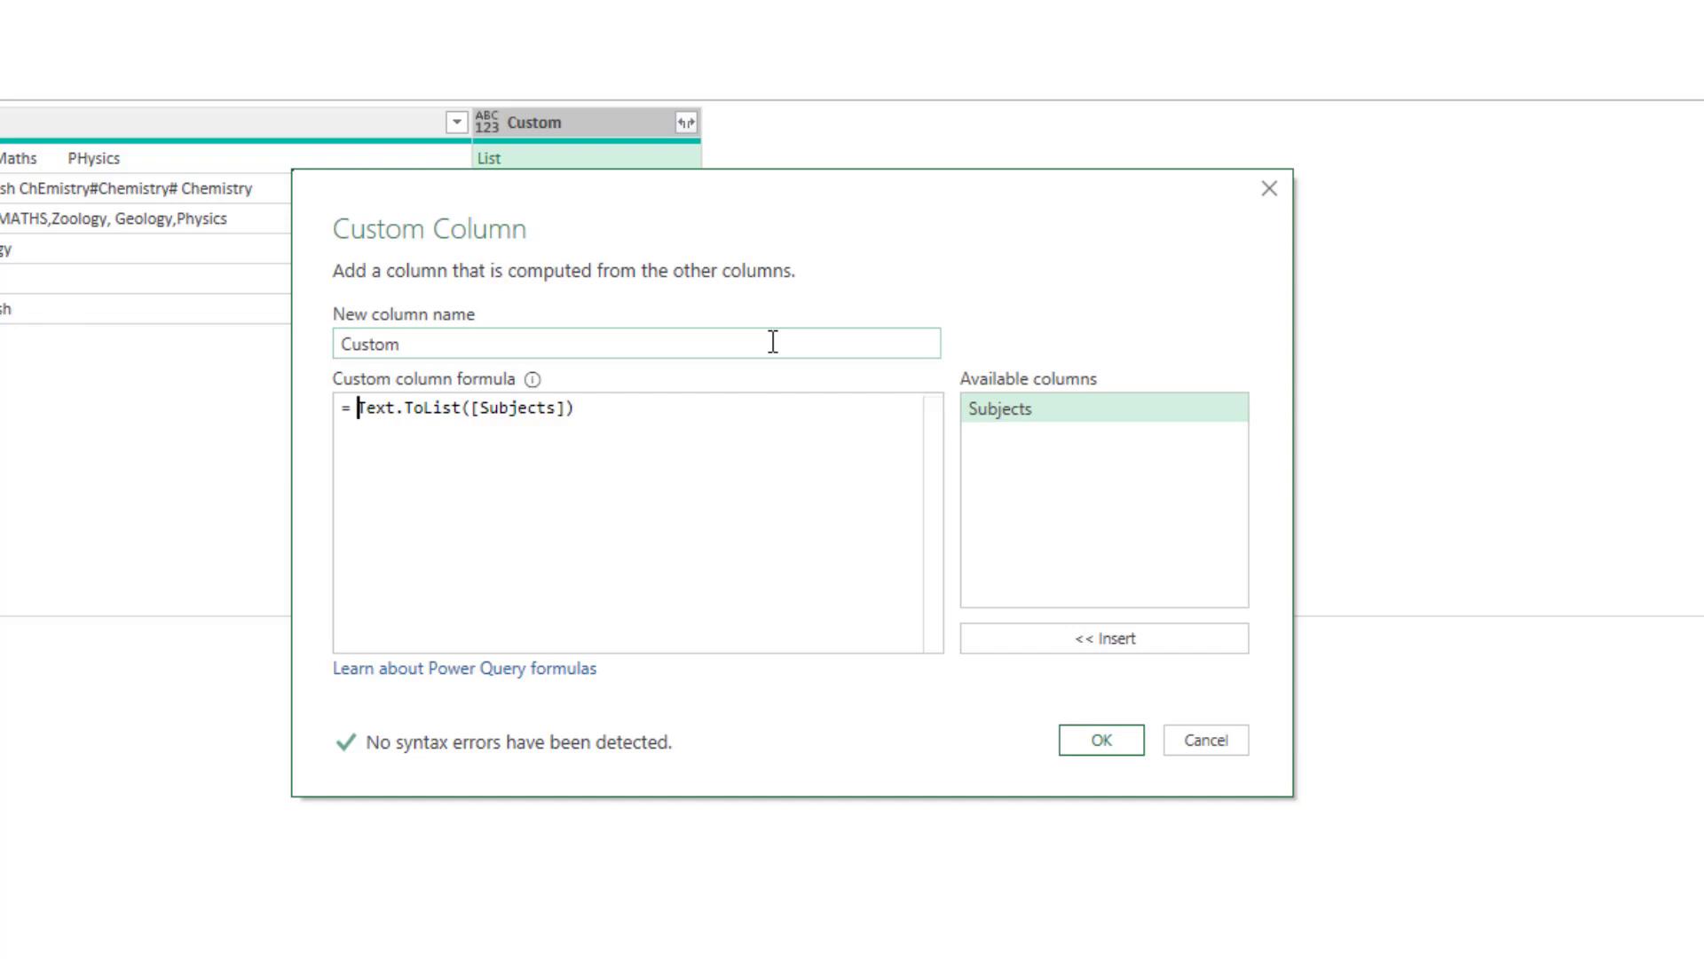
Step: Wrap Text.ToList([Subjects]) inside List.Transform in the Custom Column formula
key(Left)
text(1)
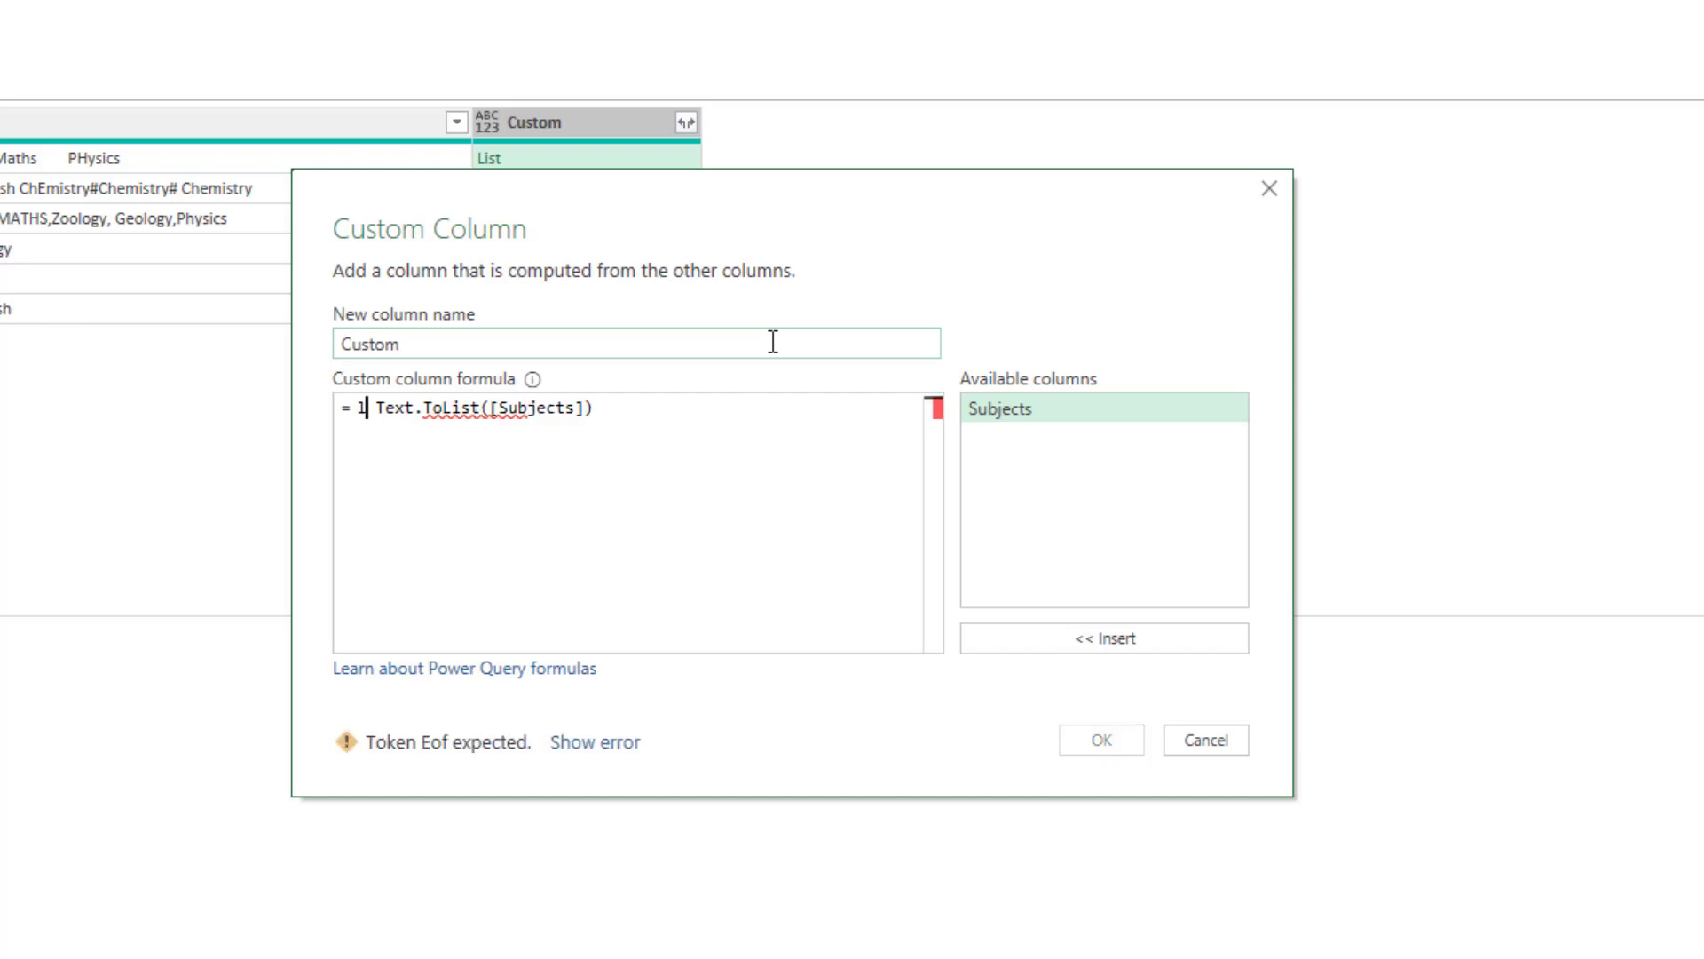
text(.)
key(BackSpace)
key(BackSpace)
text(1.t)
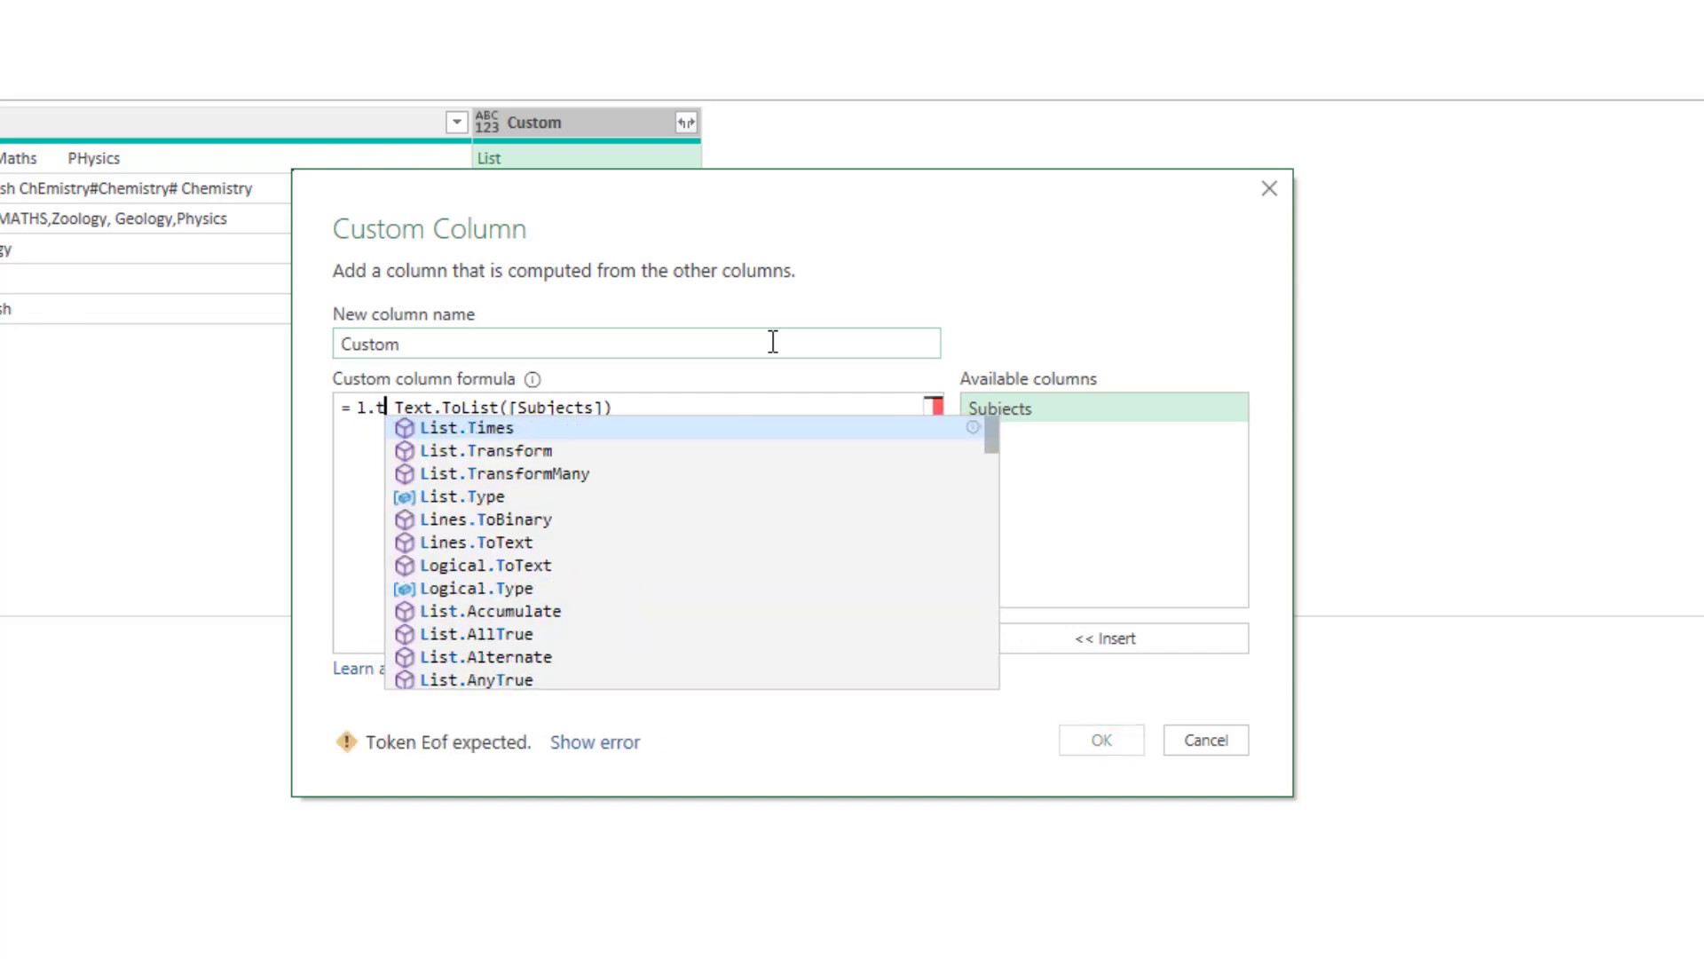
text(r)
key(Tab)
text(()
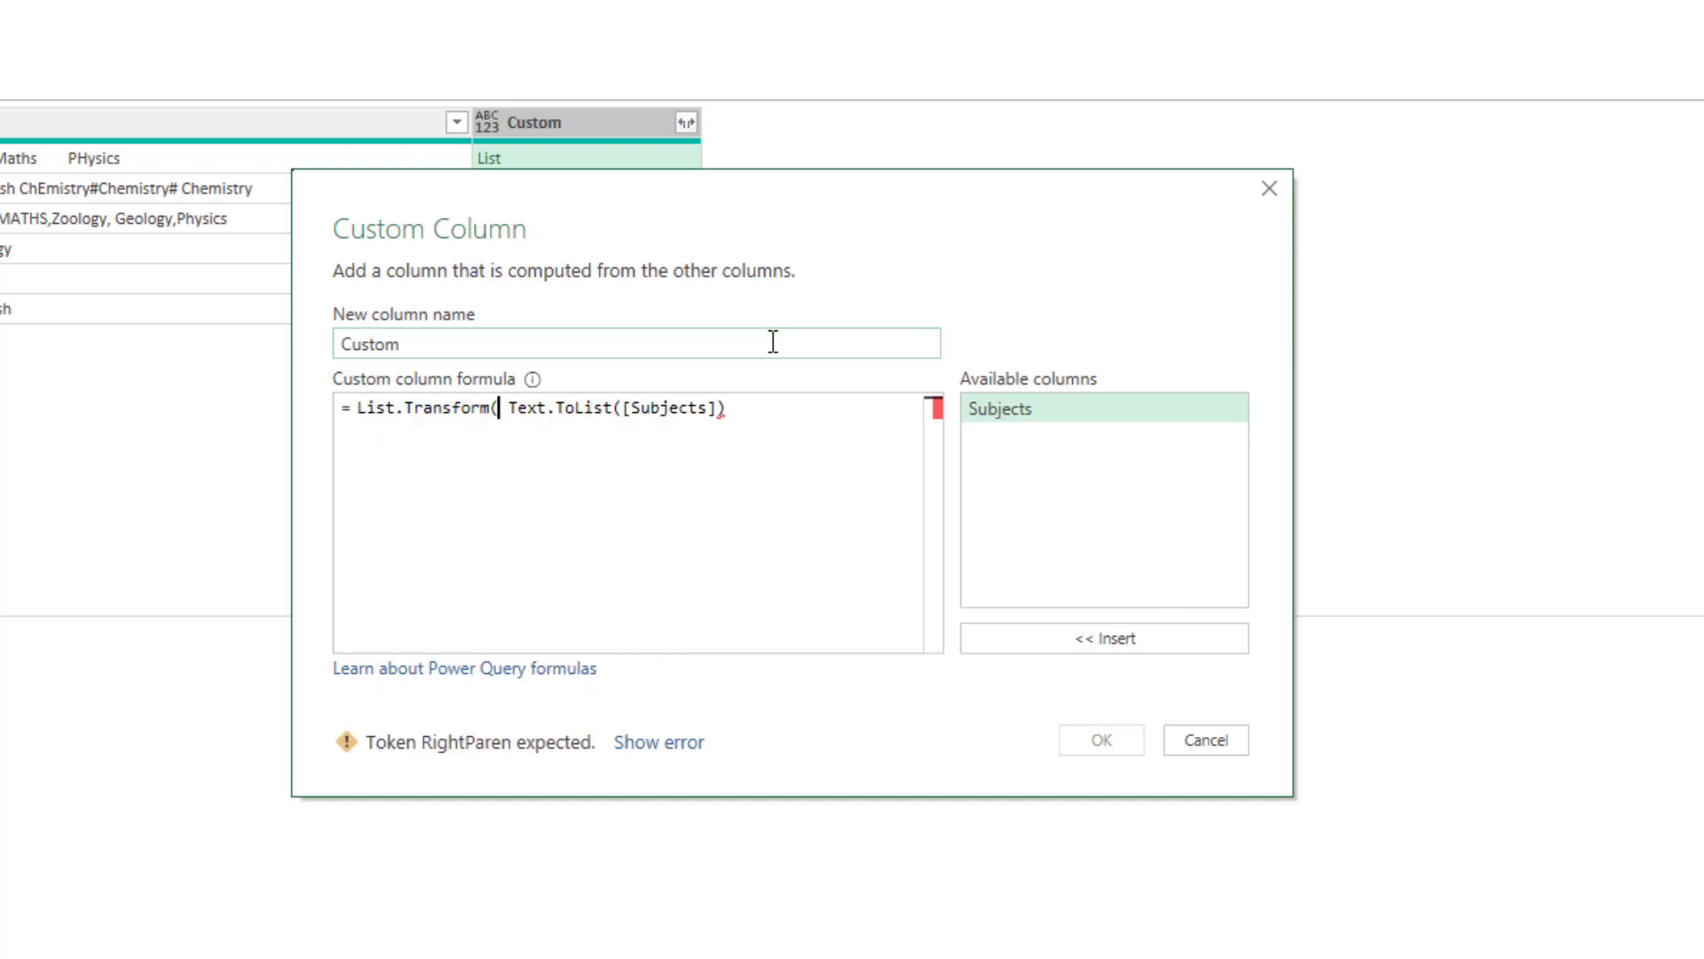
key(Delete)
key(End)
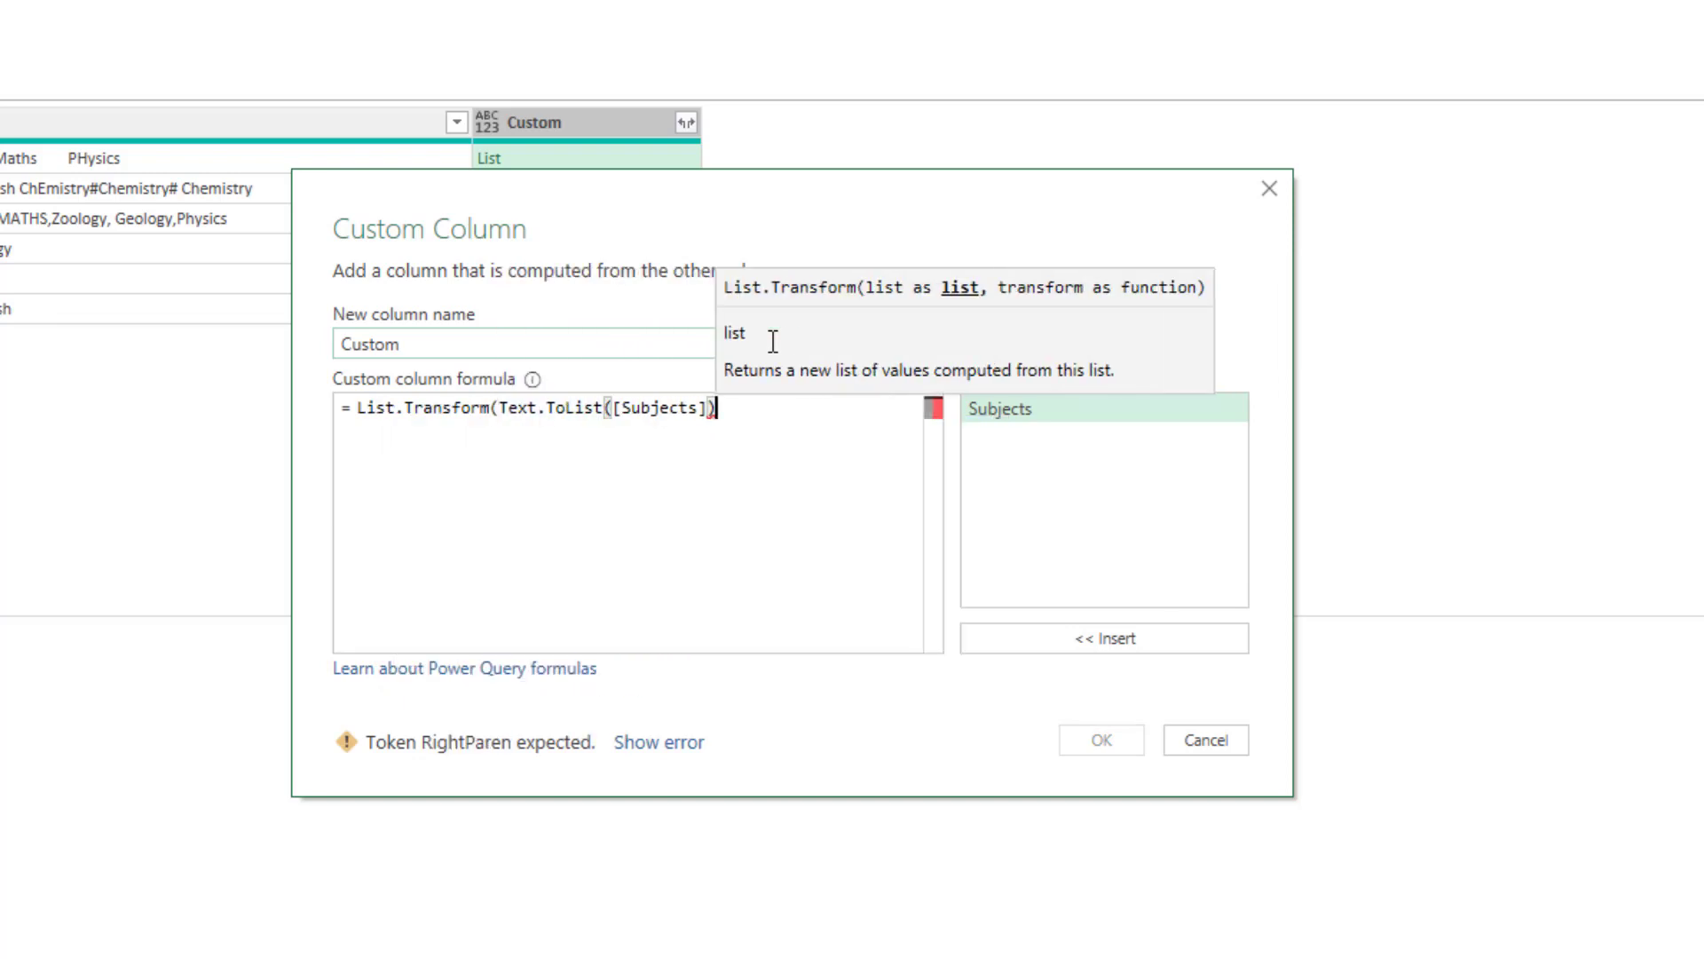
Step: Add the transform each List.Contains({"A".."Z"}, Text.Upper(_)) and confirm the column
text(,each)
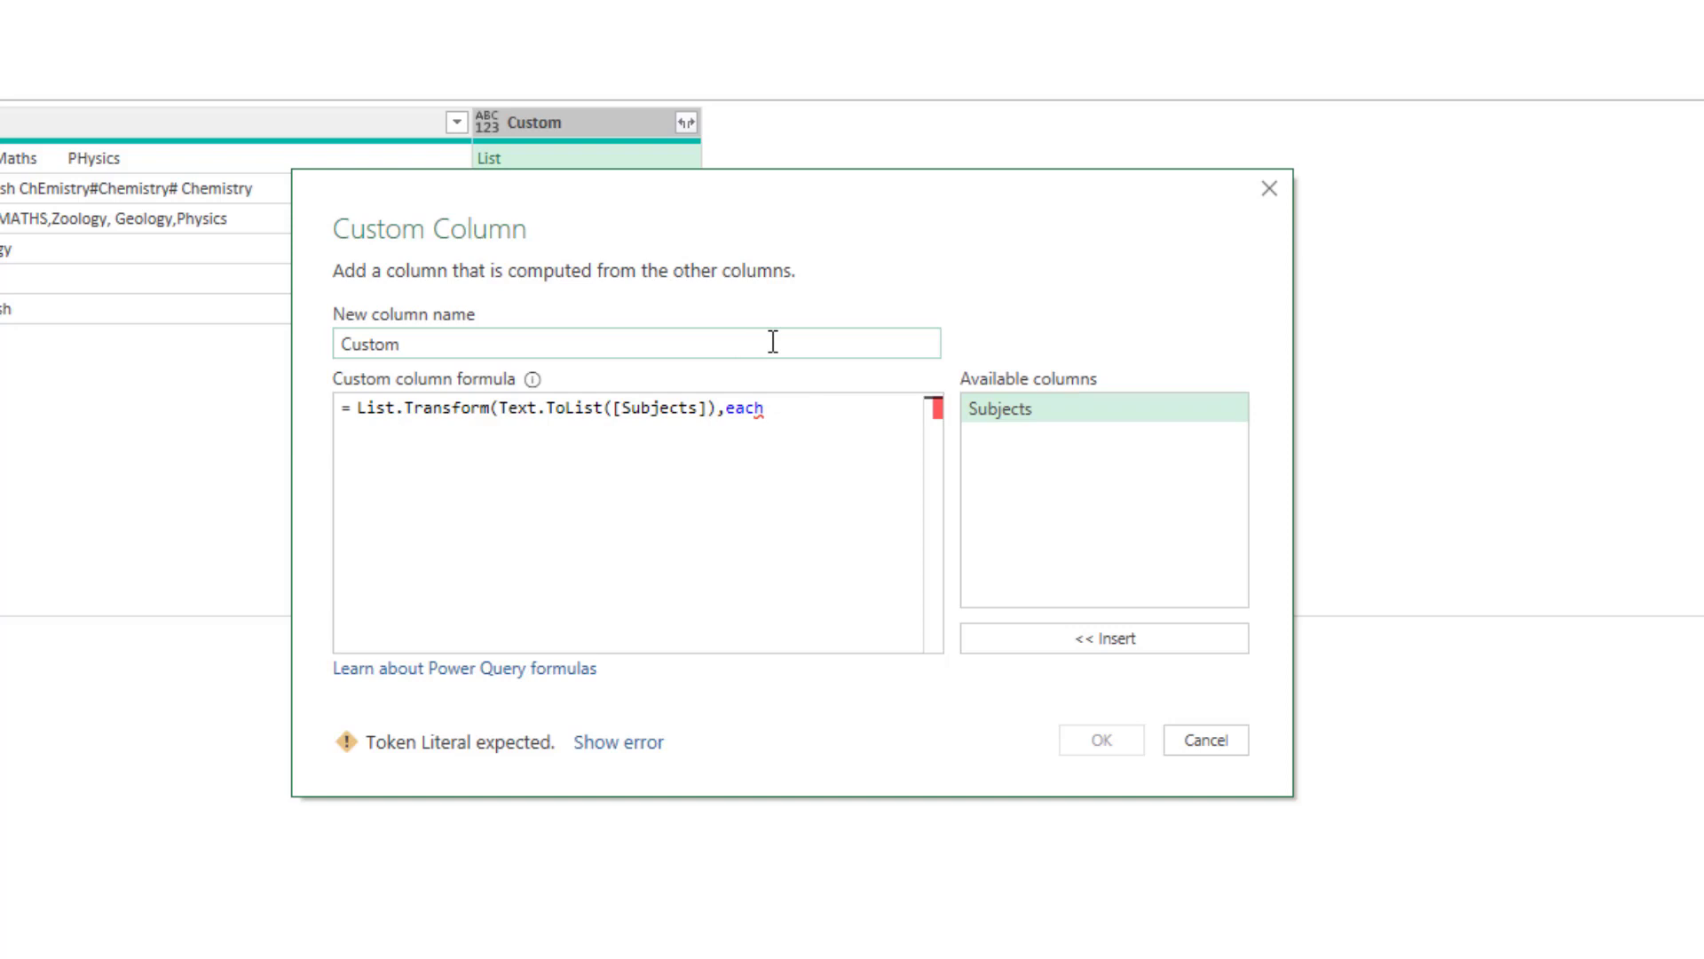
text( L.contain)
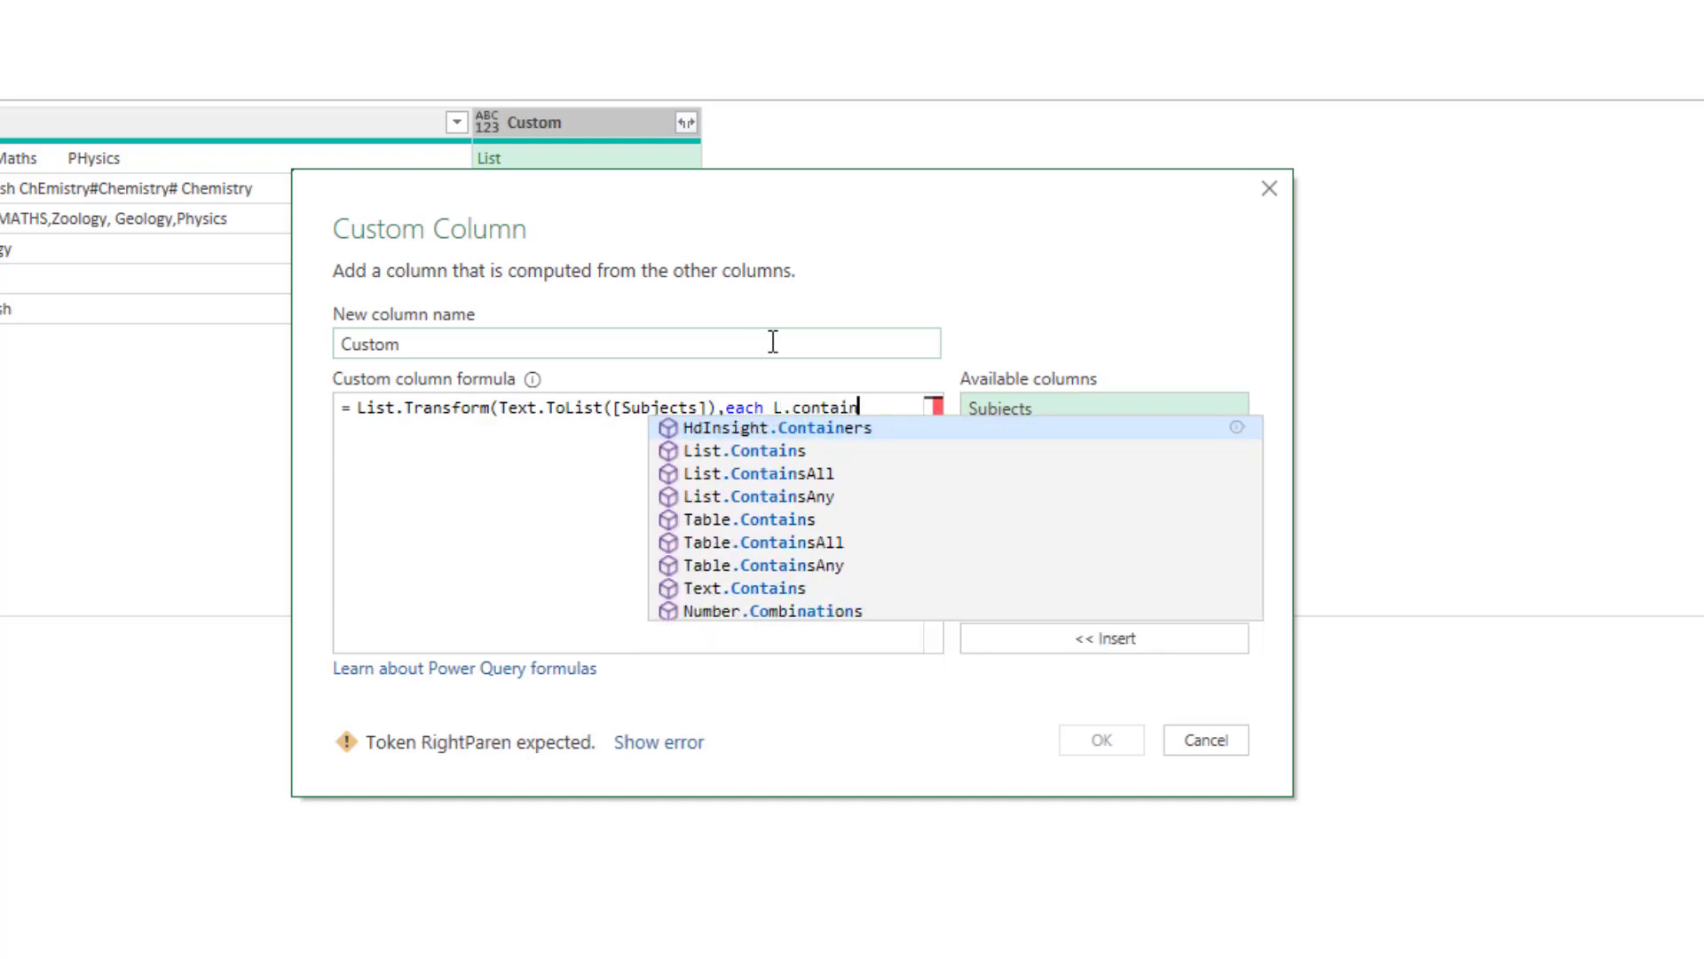
key(Down)
key(Tab)
text(()
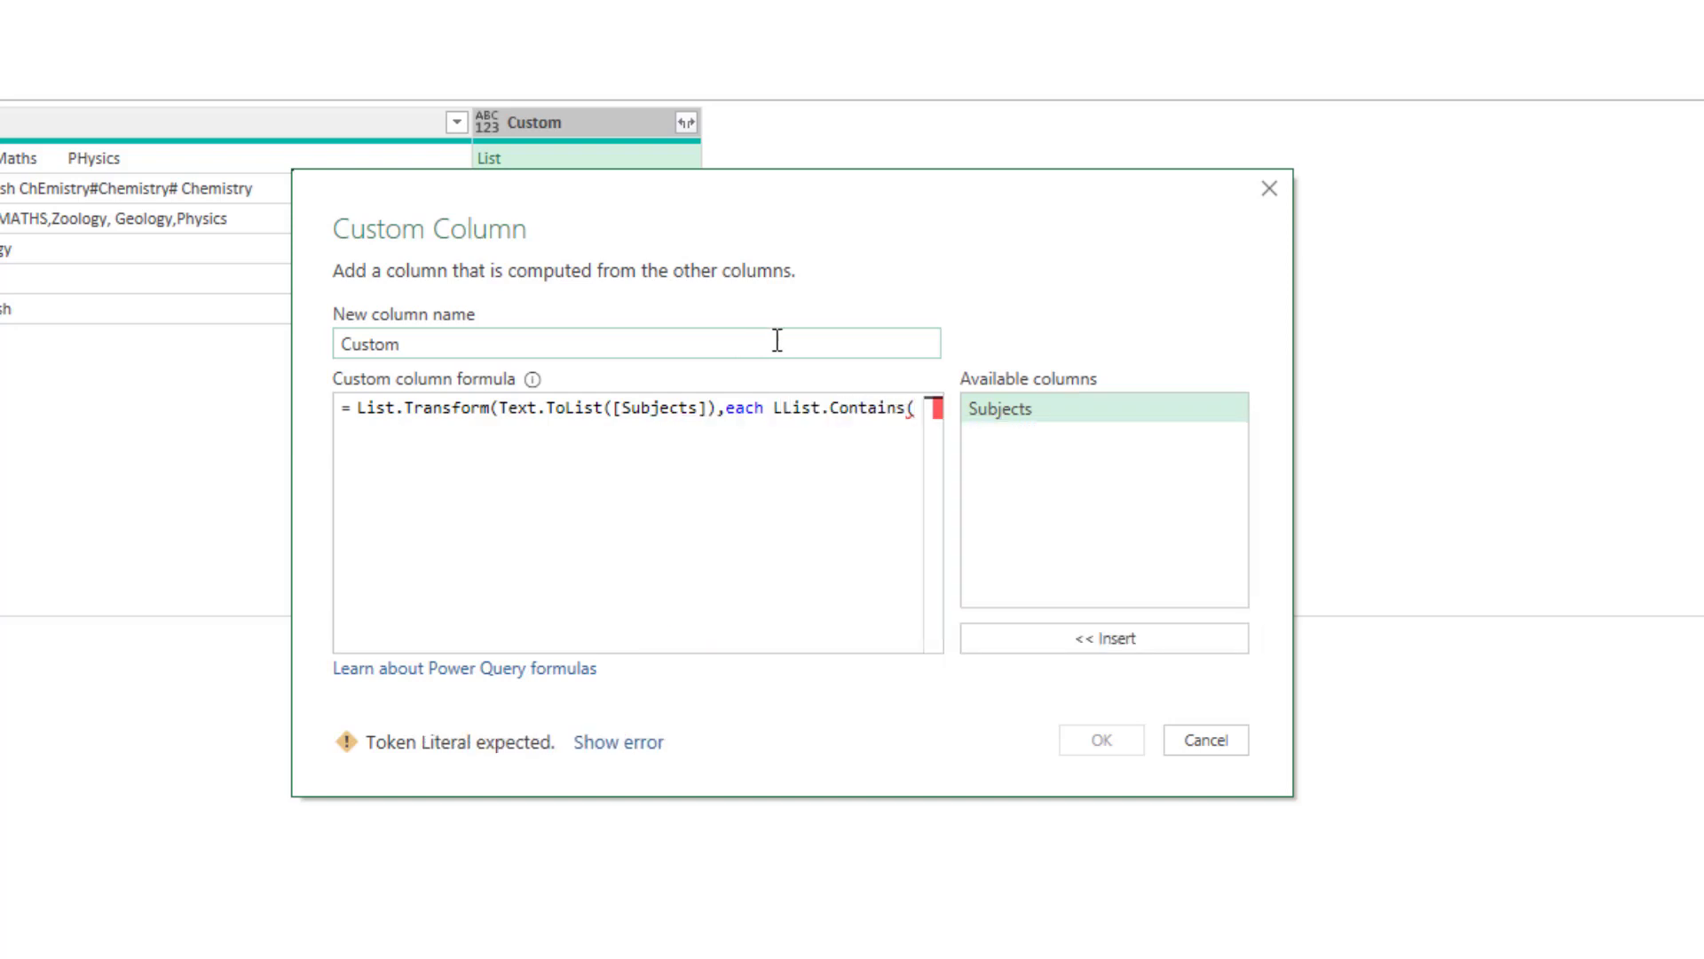
text("A)
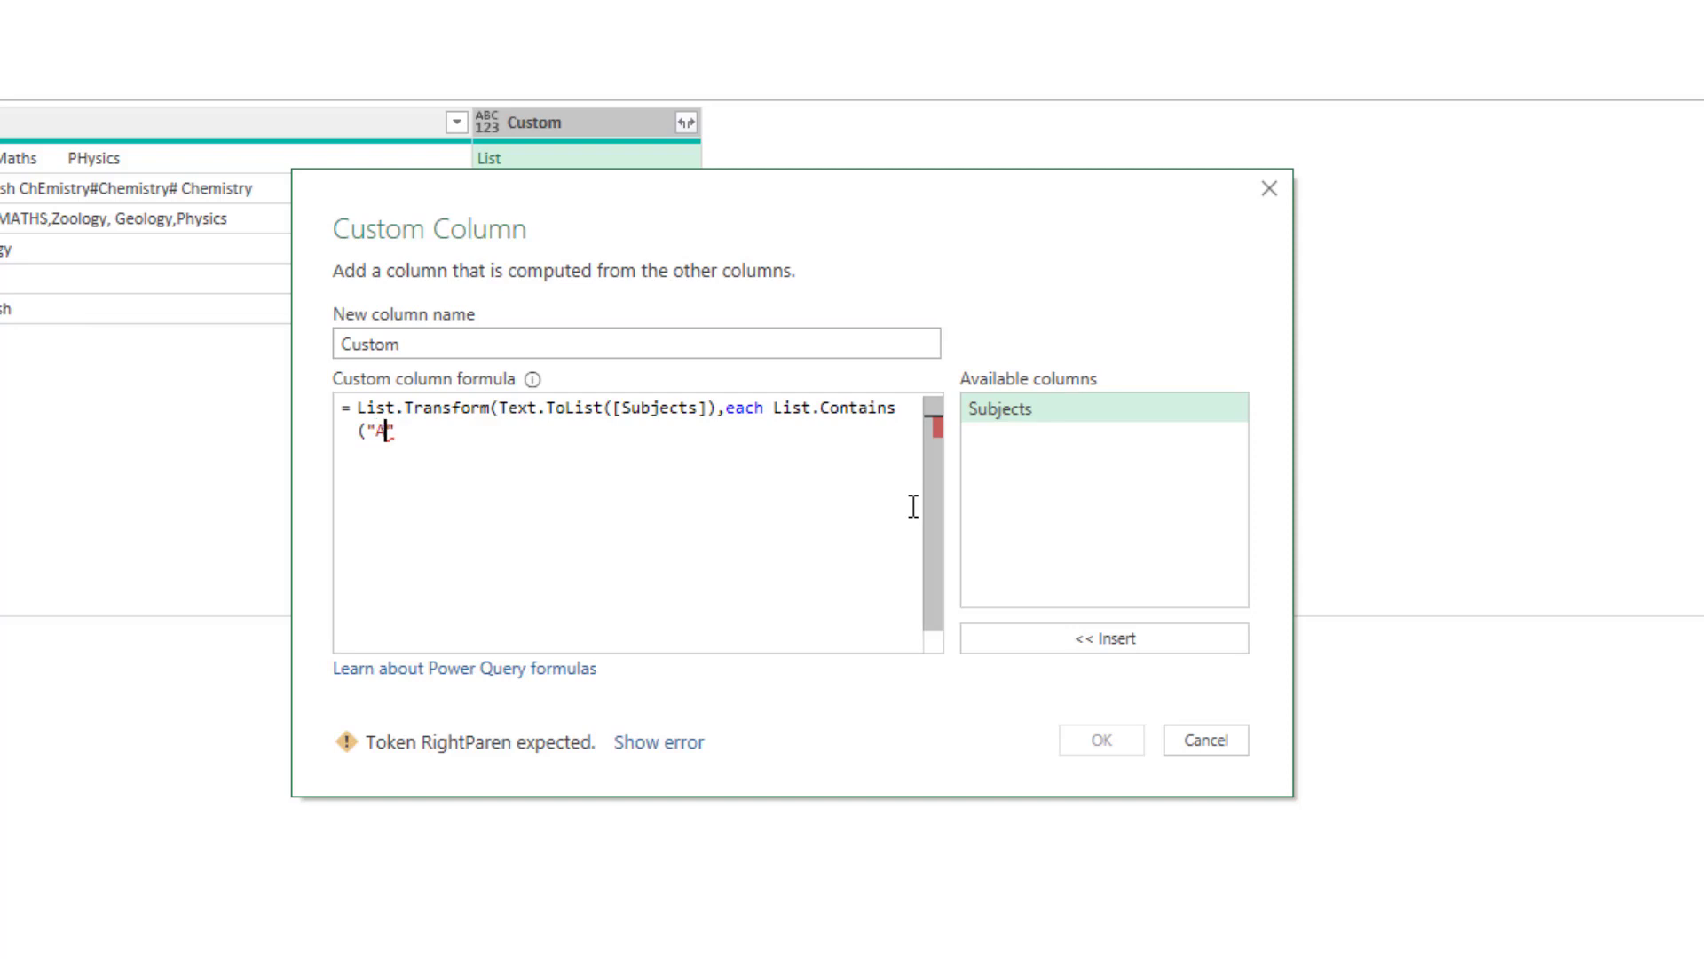
text(".."Z)
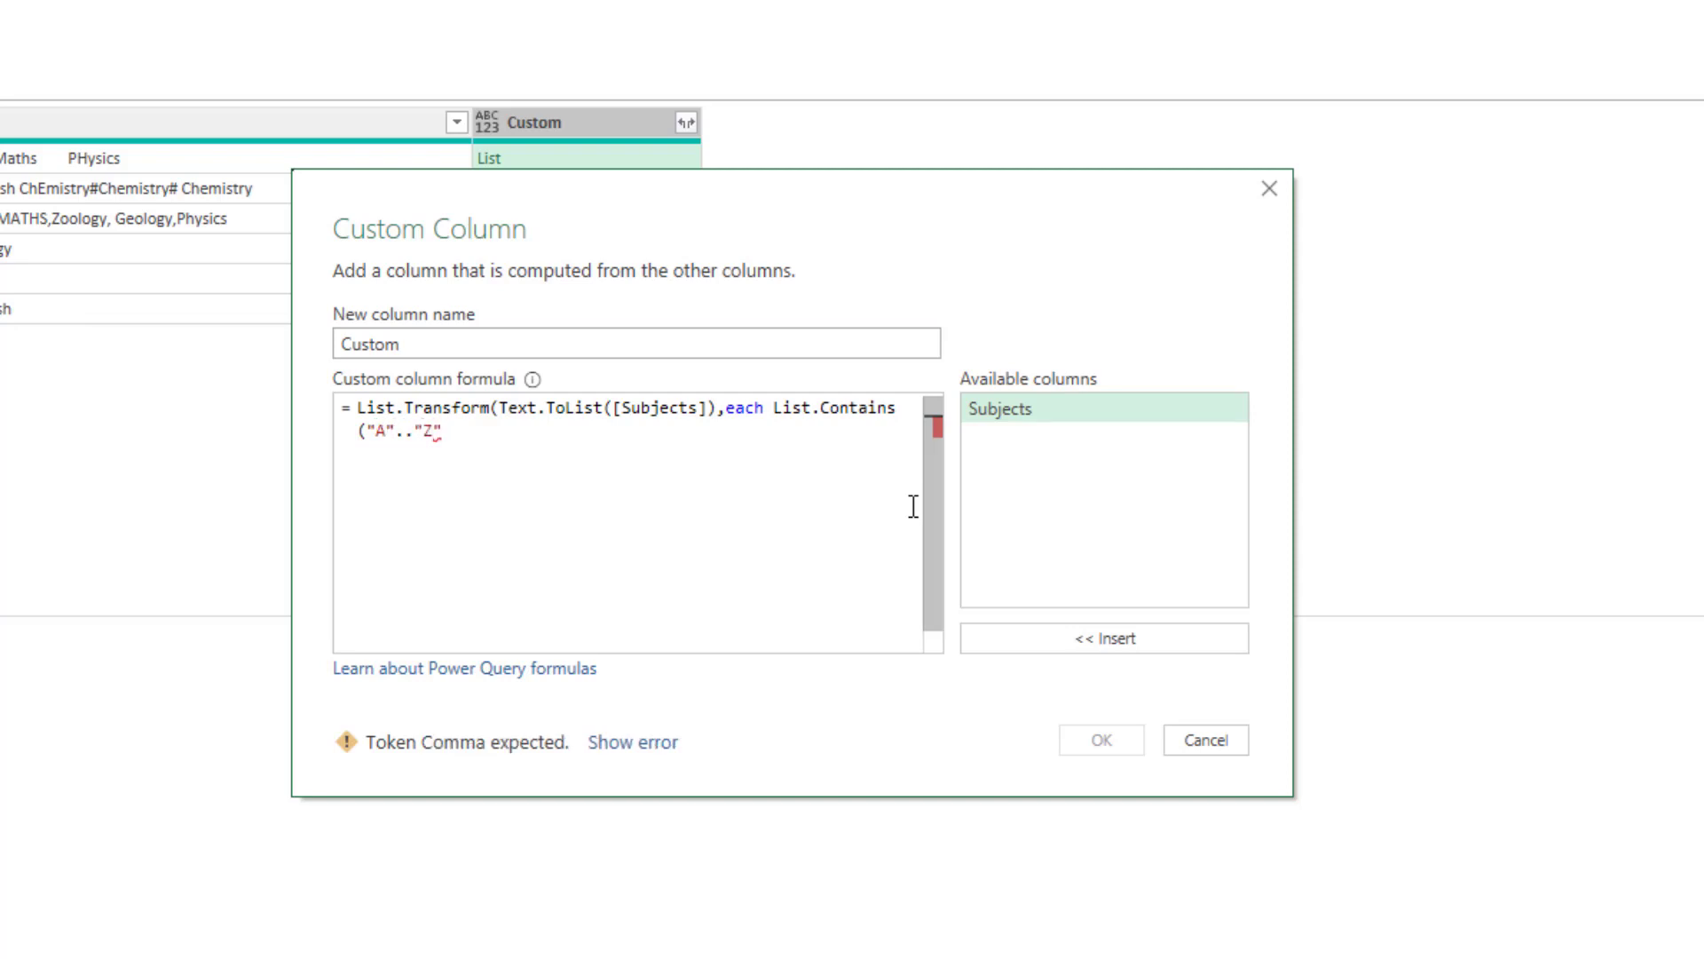
key(Left)
key(Left)
key(Left)
key(Left)
key(Left)
key(Left)
key(Left)
key(Left)
text({)
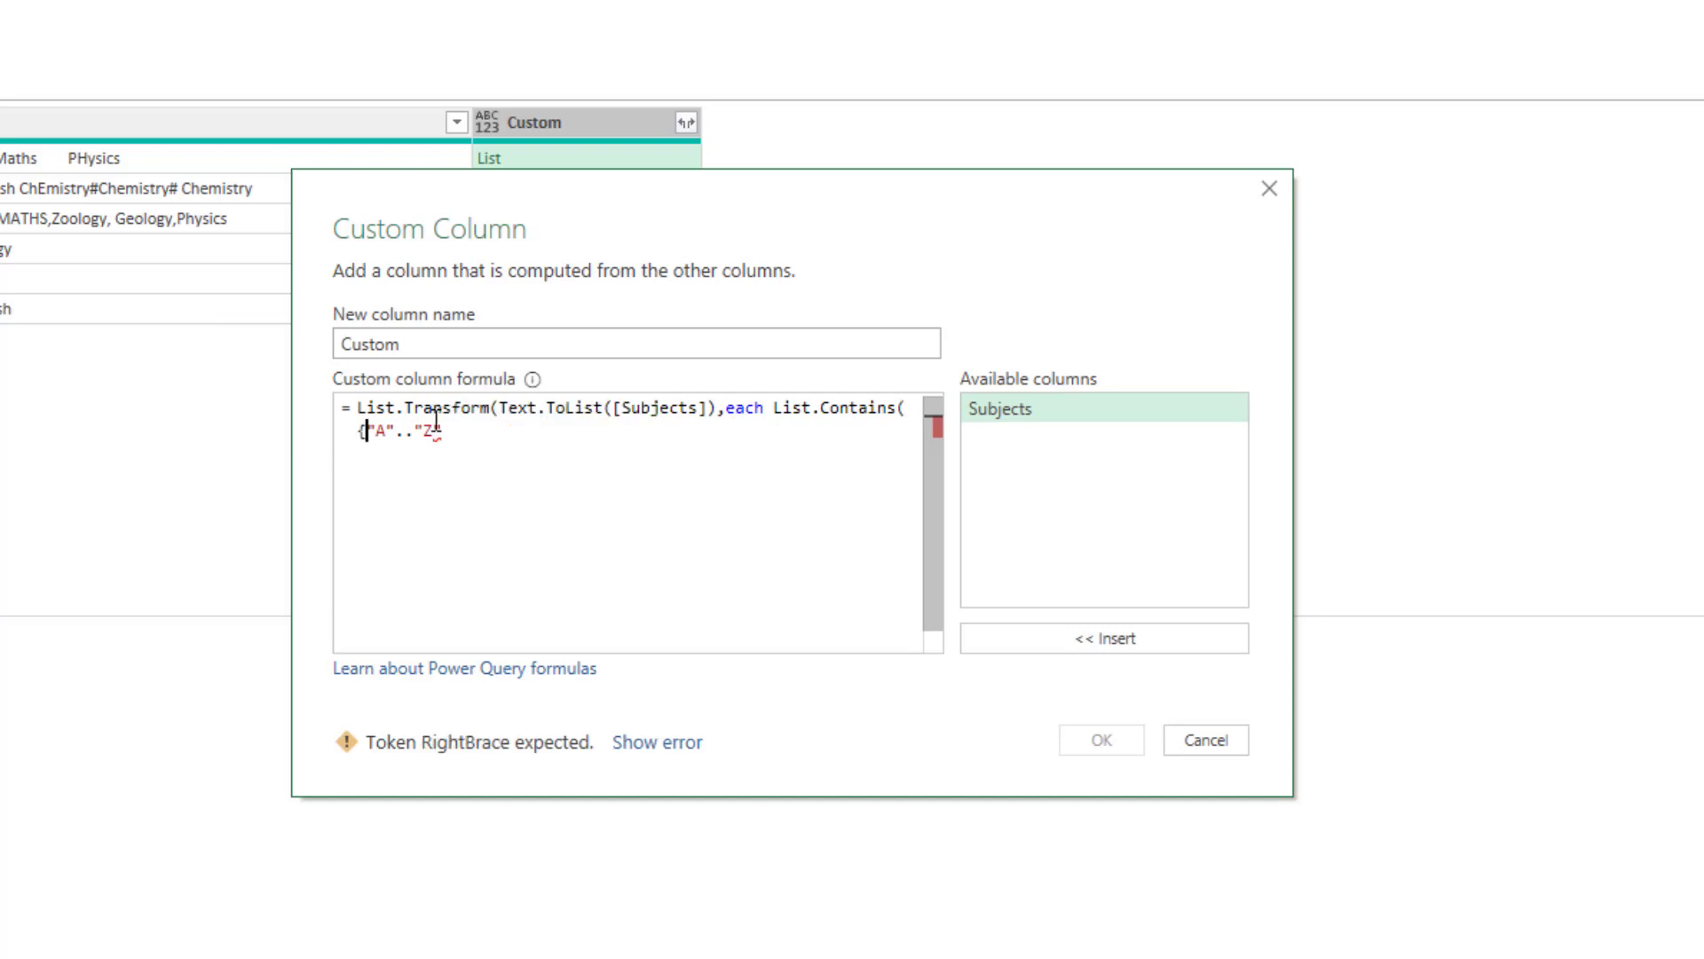
key(End)
text(},)
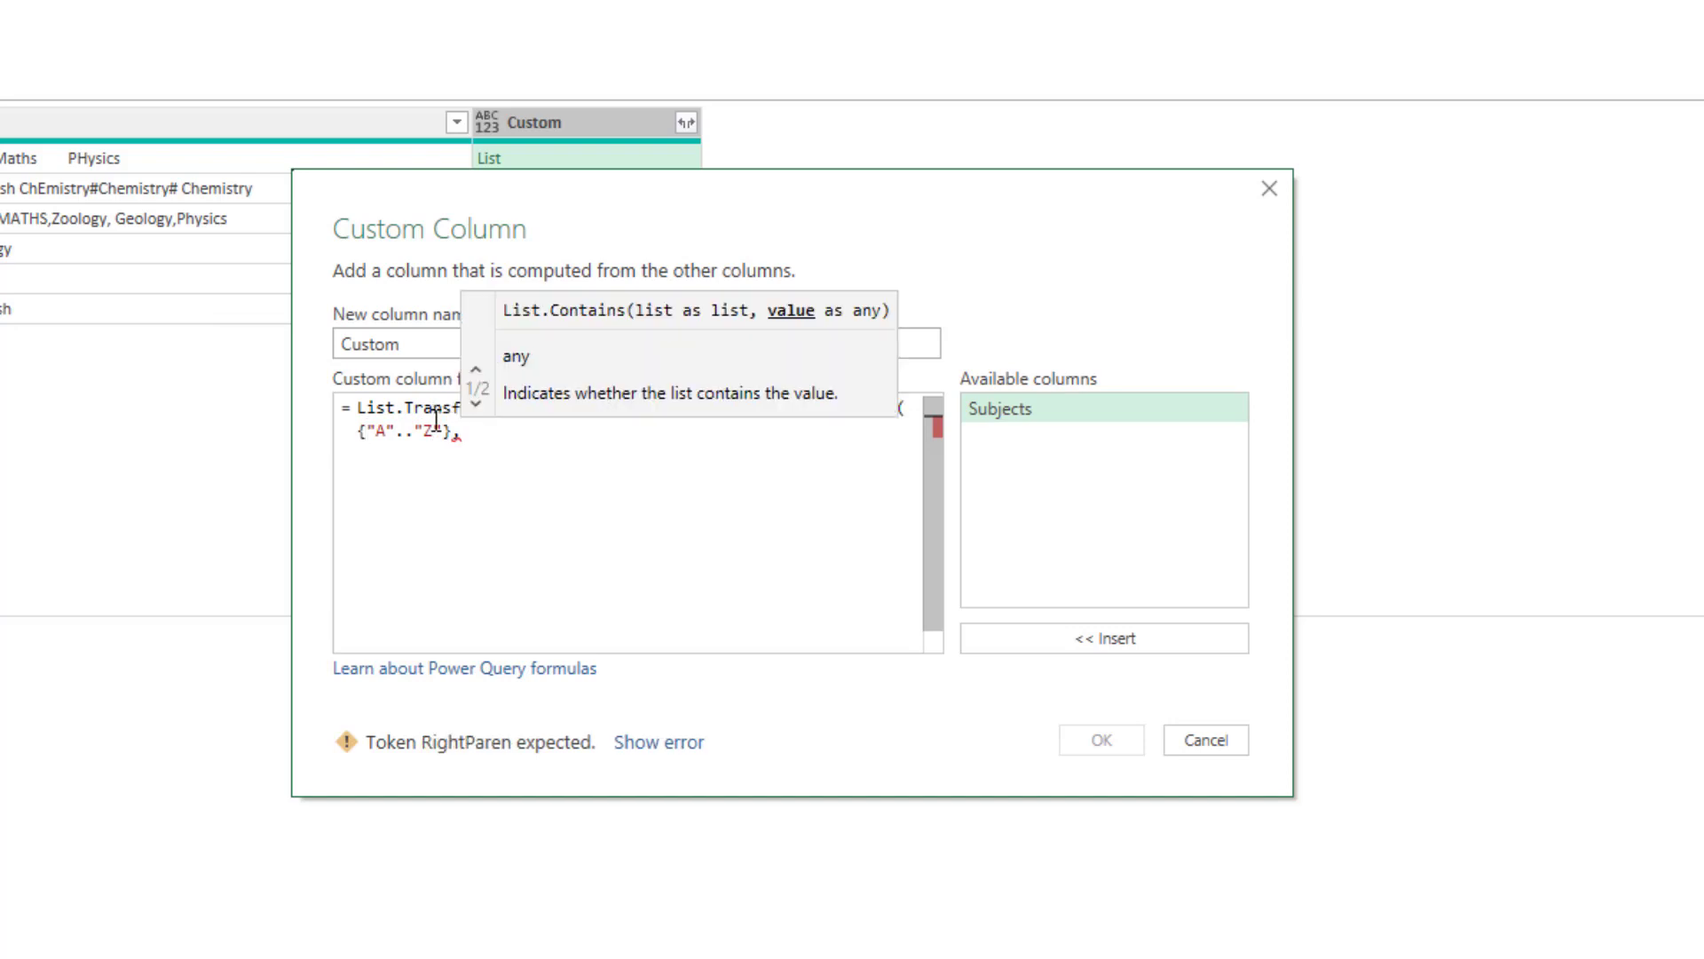
text(t.up)
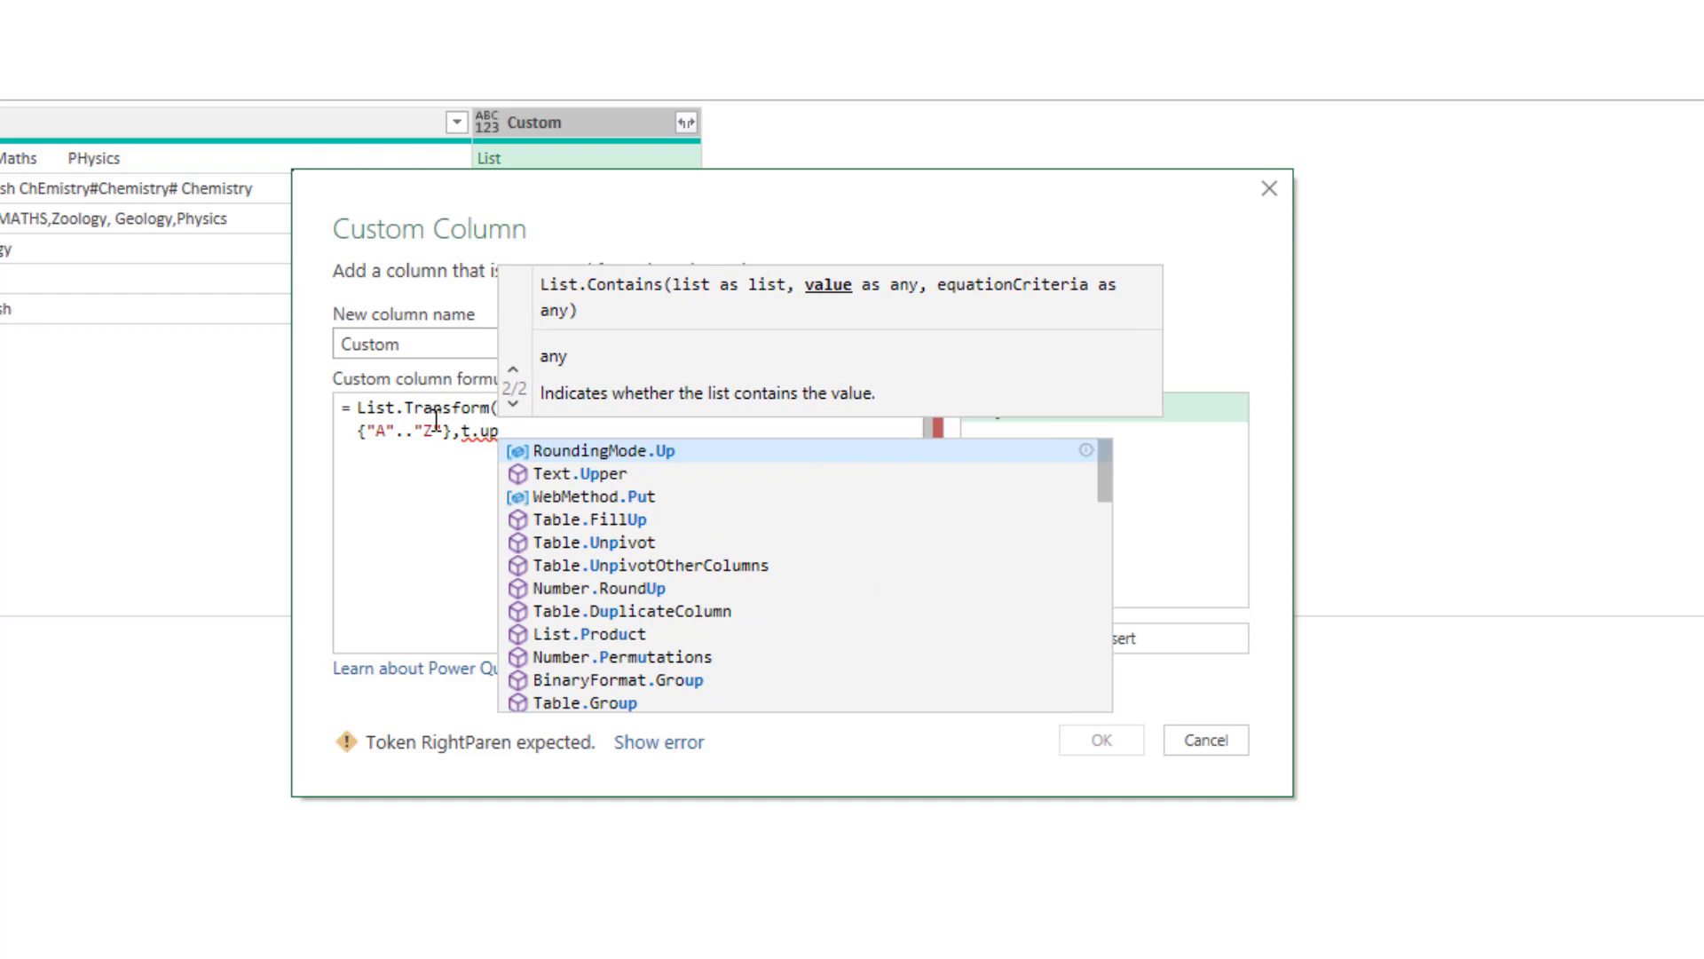
key(Down)
key(Tab)
text((_)
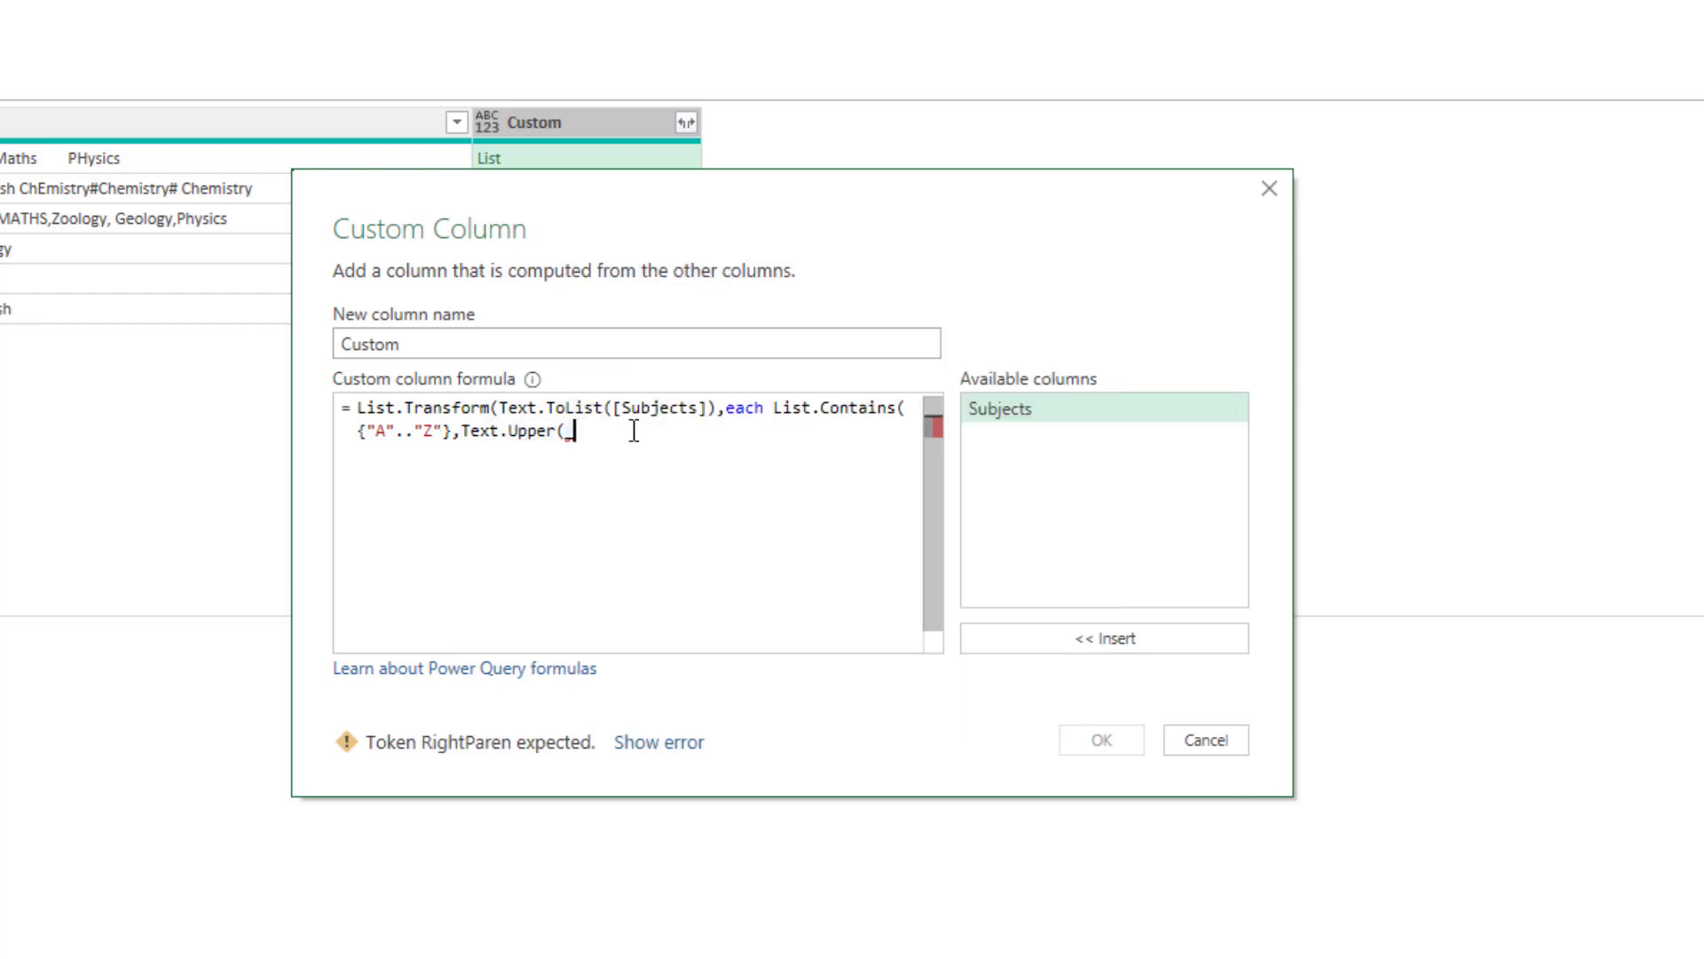
text()))
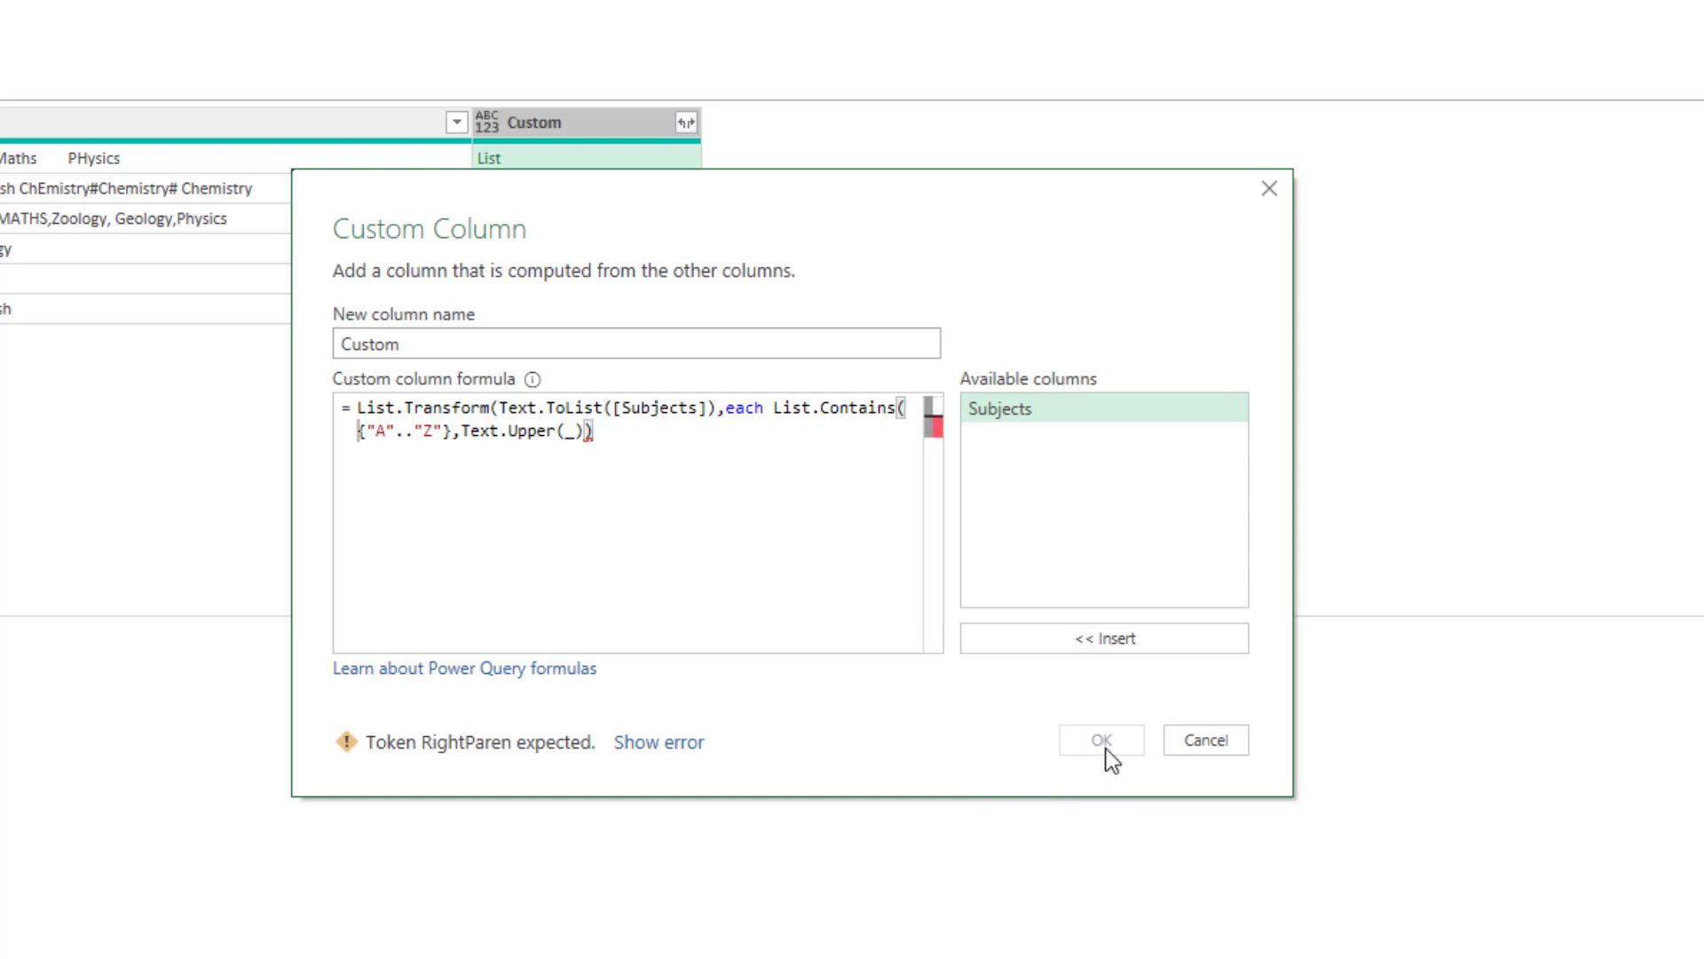
text())
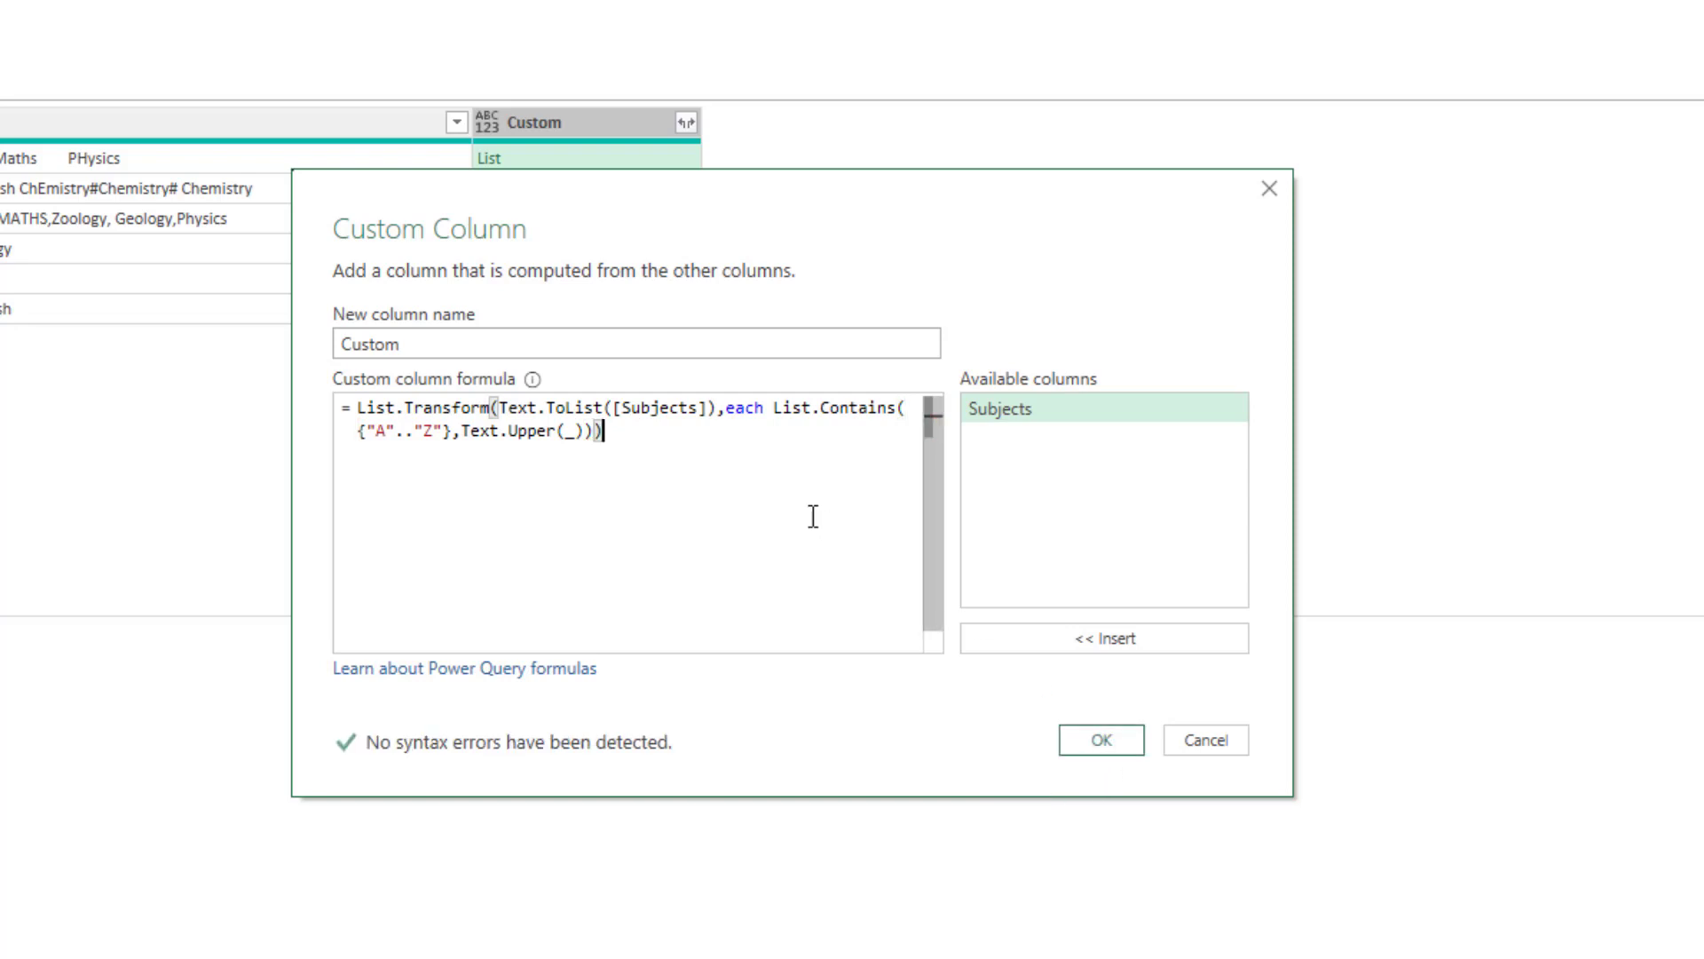
key(Return)
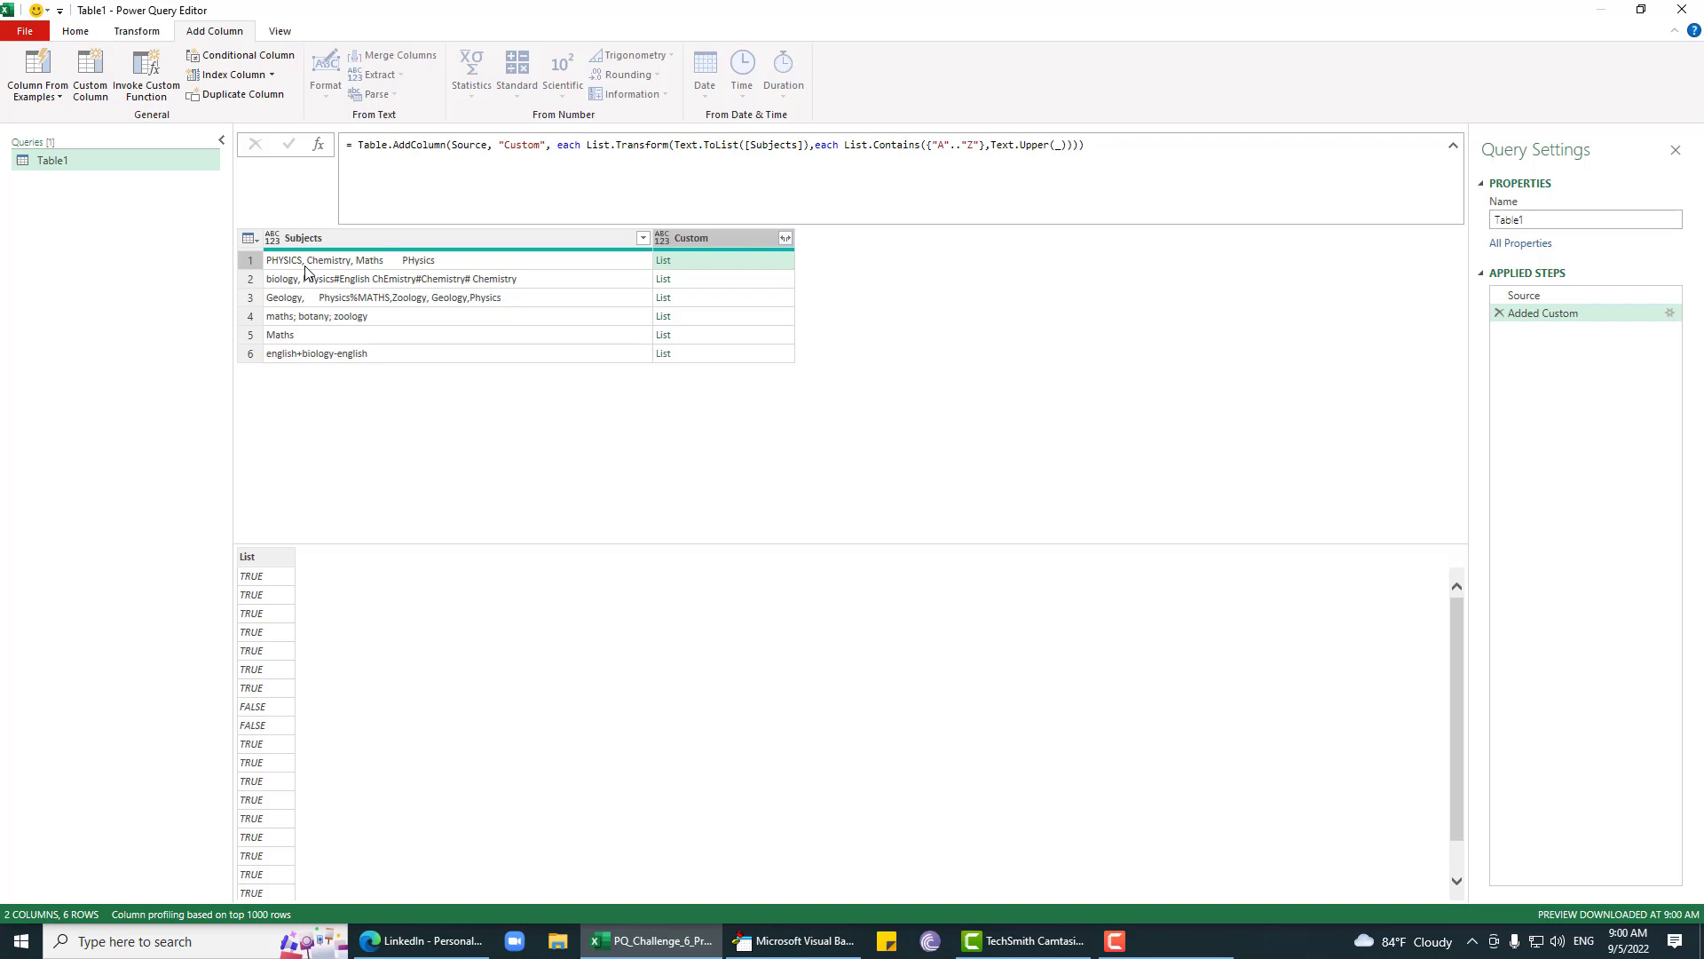
Step: Change the Custom column test to if List.Contains(...) then _ else " "
click(1670, 315)
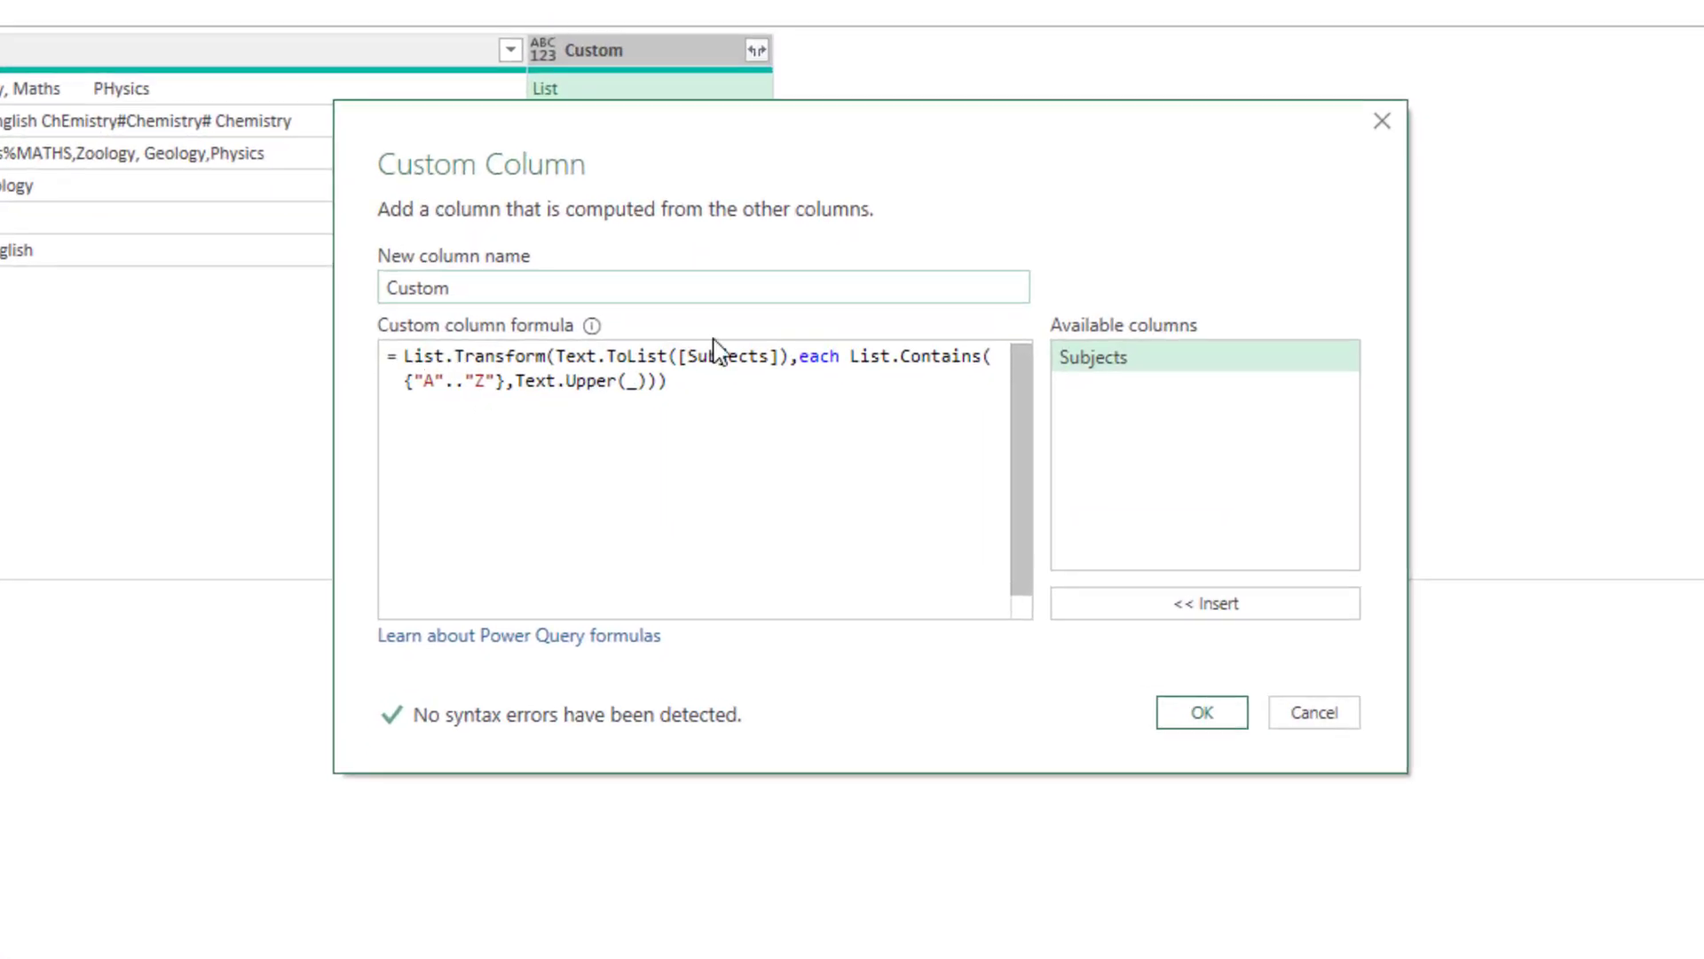
click(840, 358)
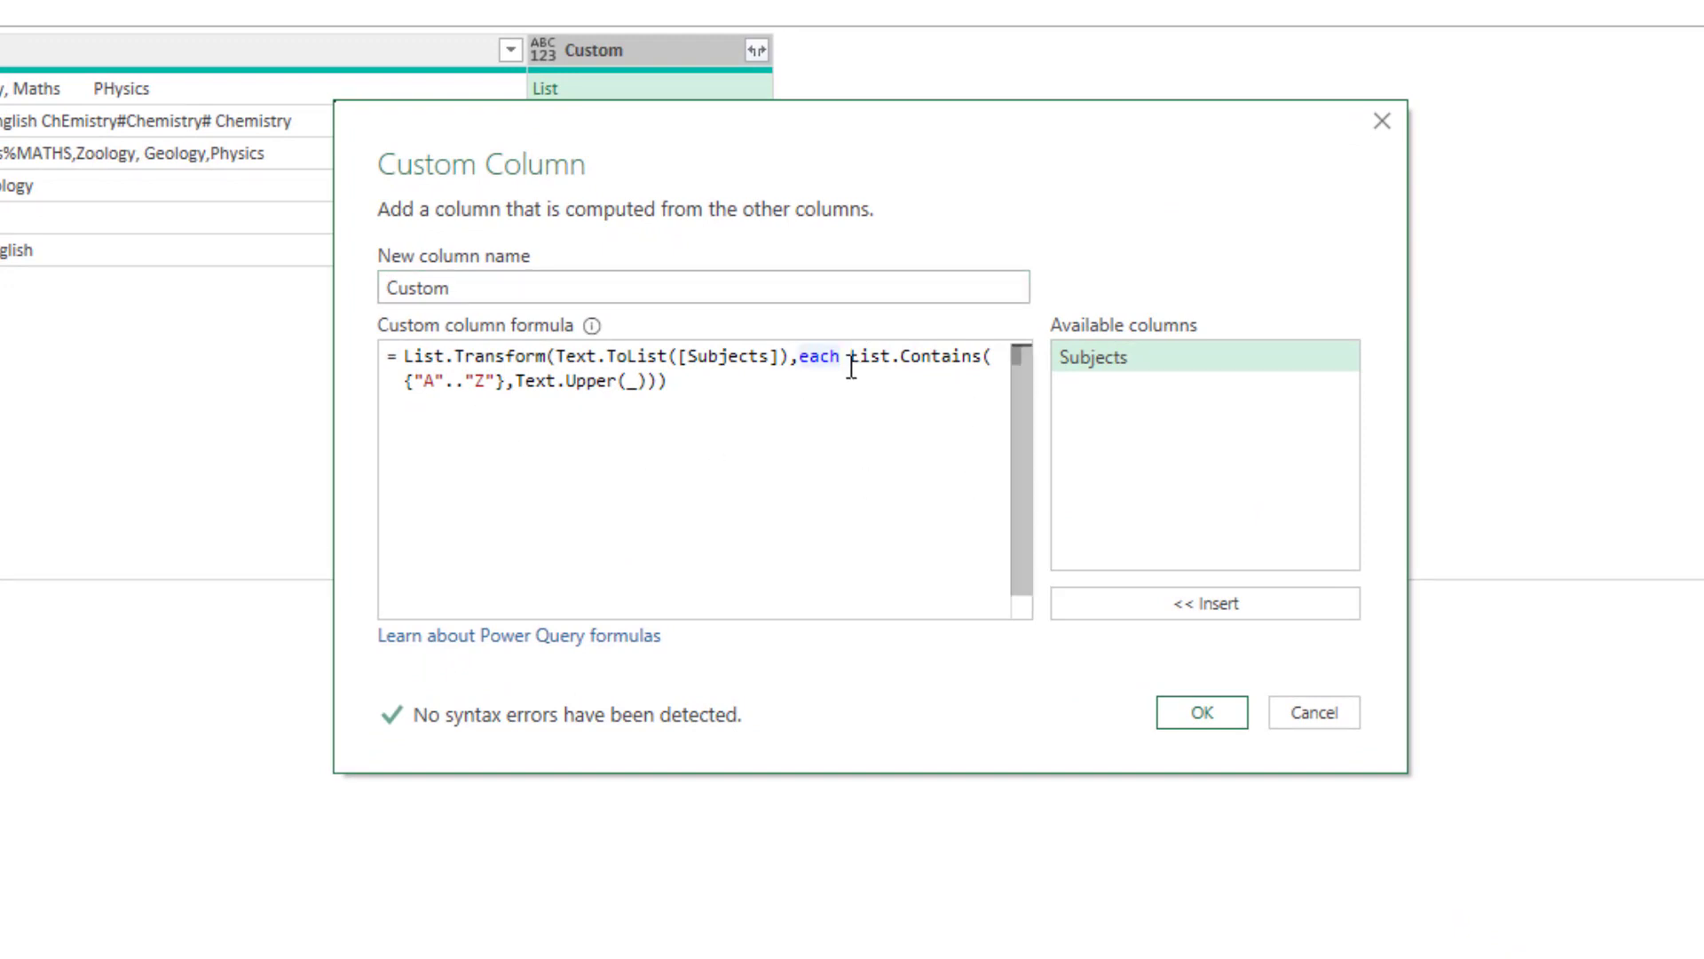
key(Right)
text(if)
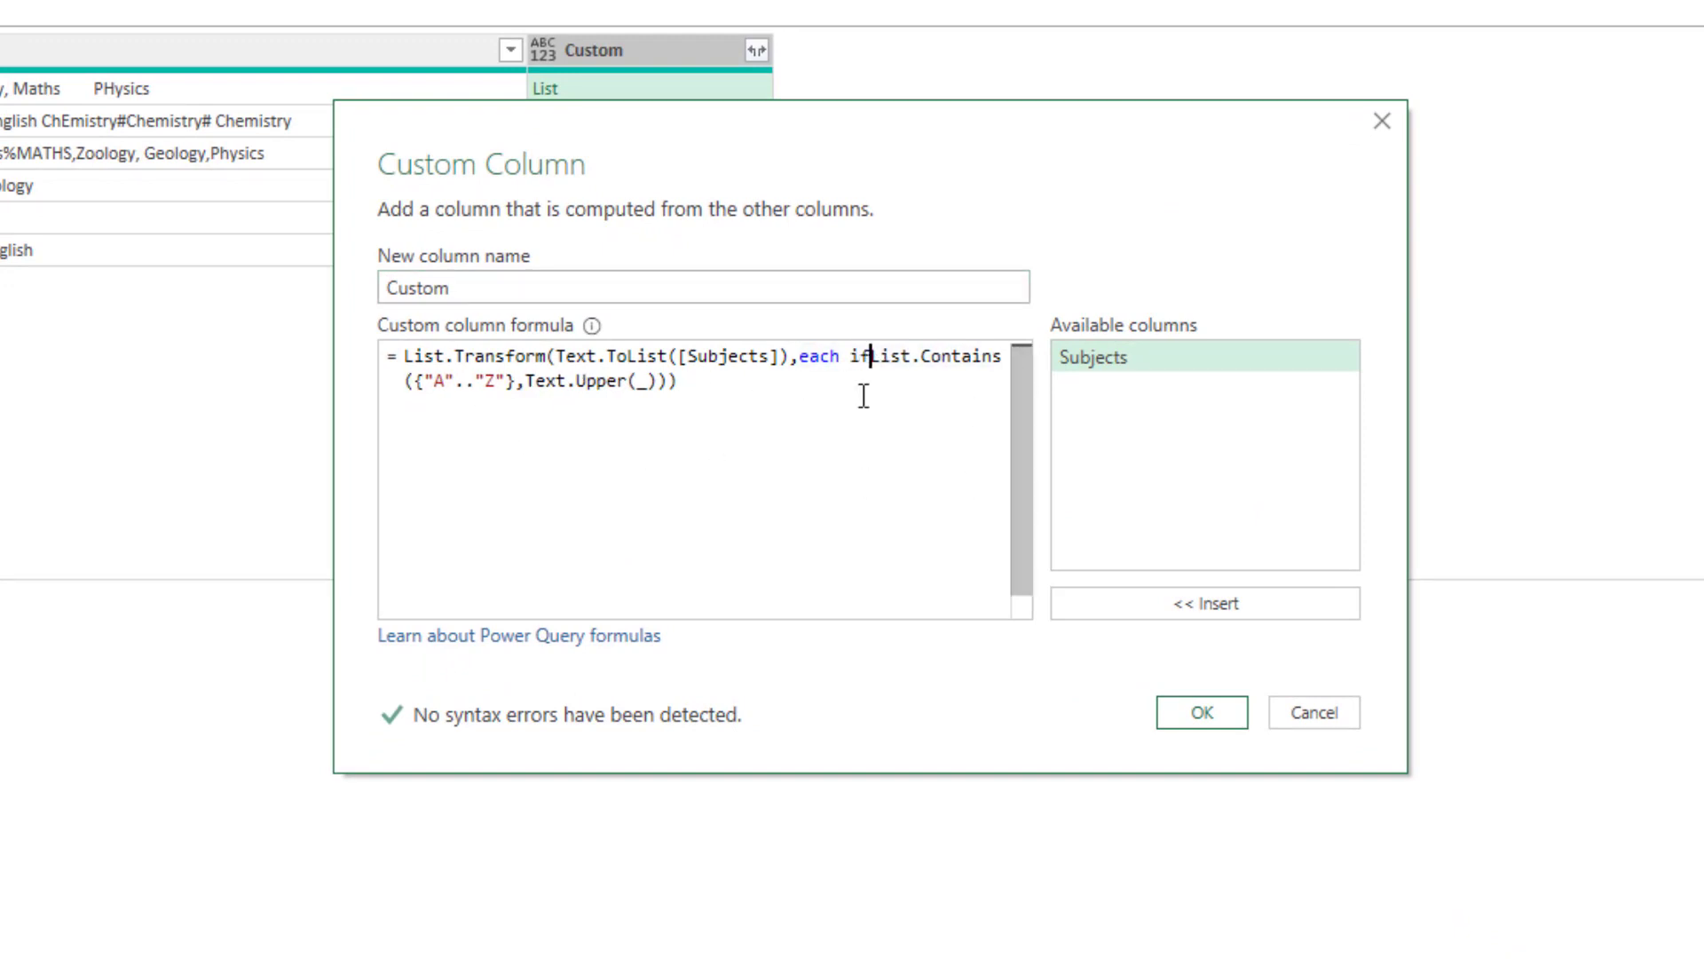
click(813, 381)
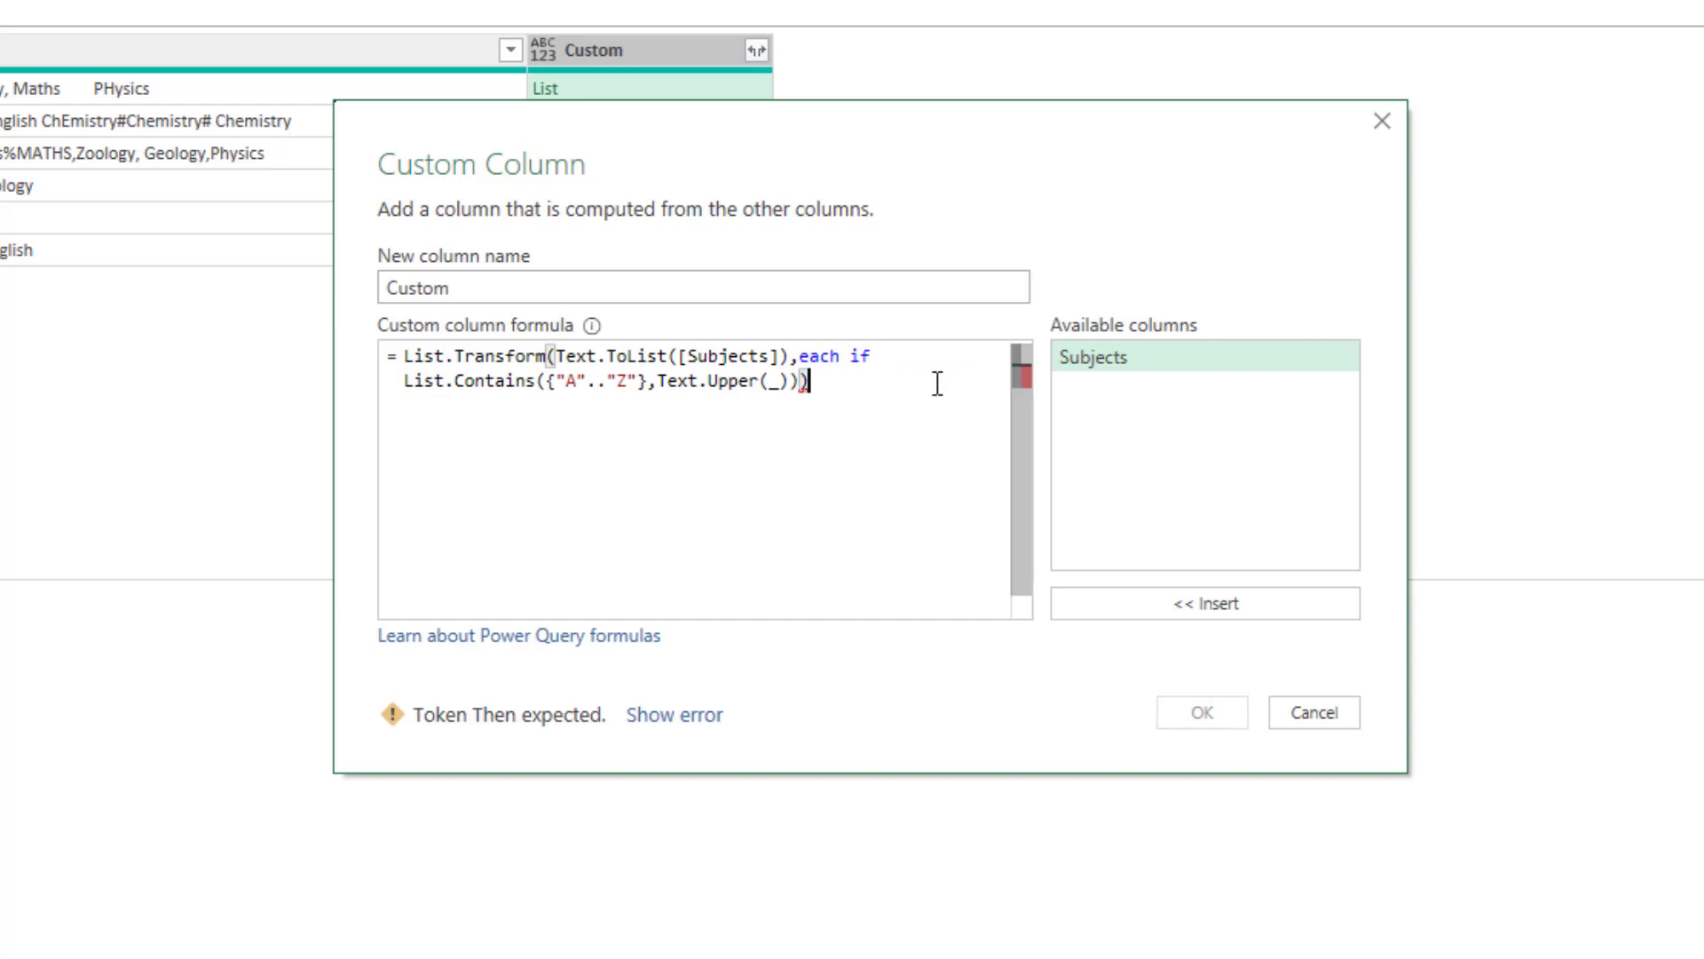
text(t)
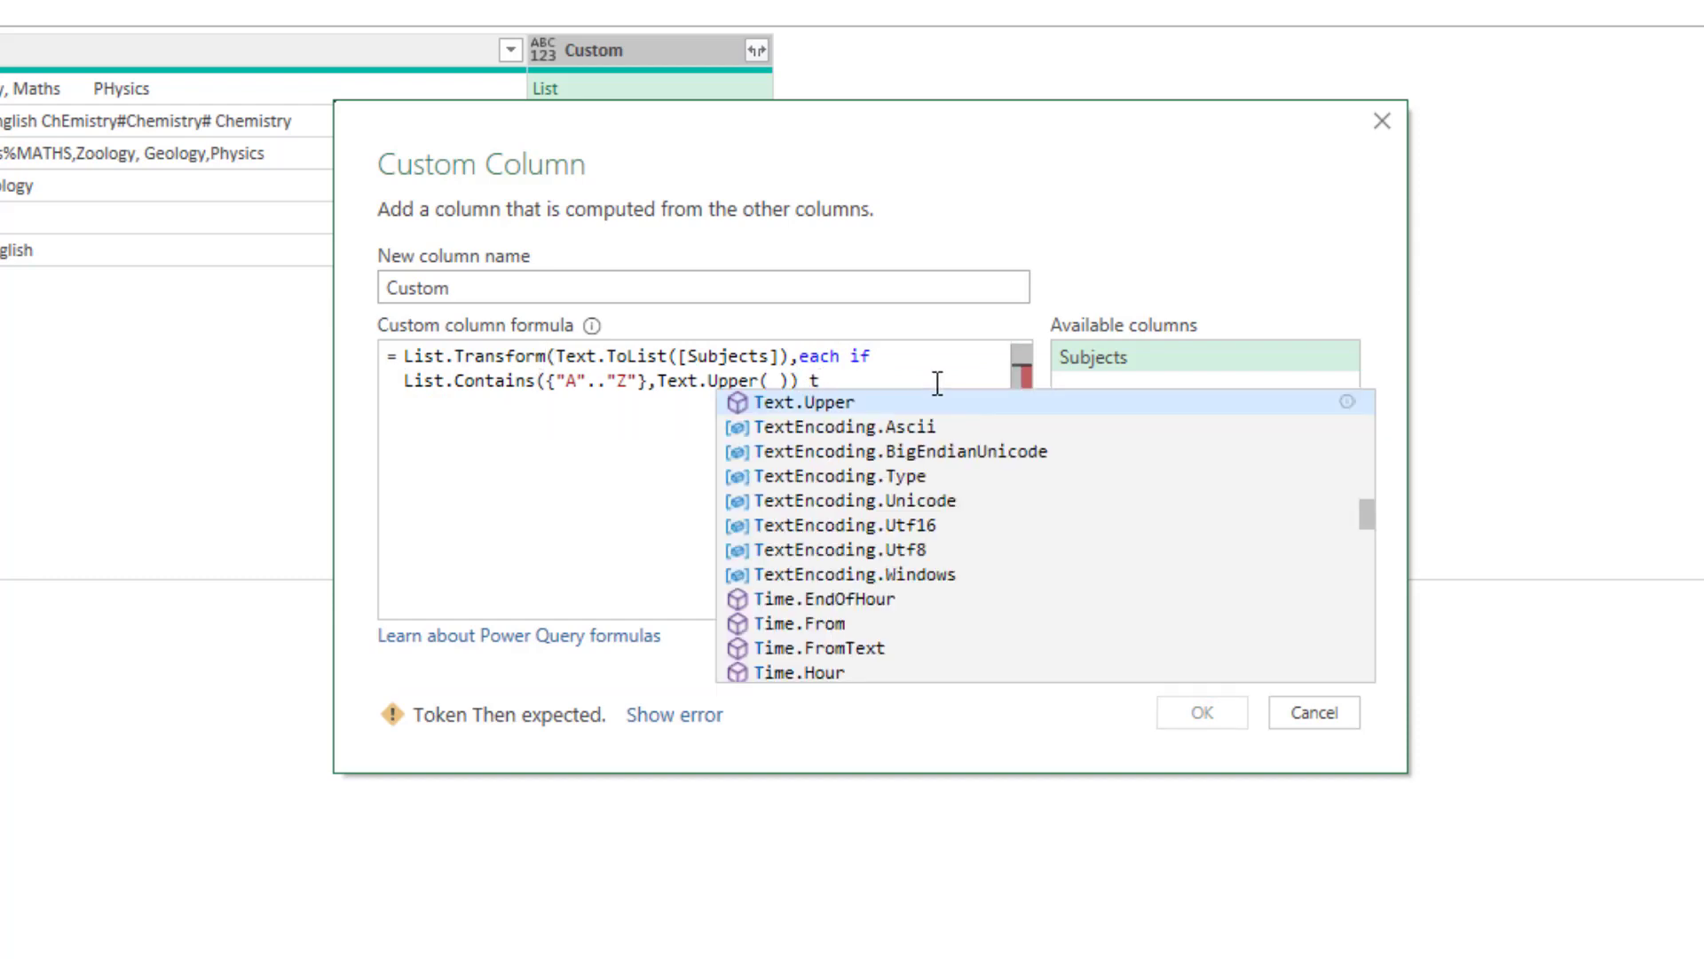
text(hen)
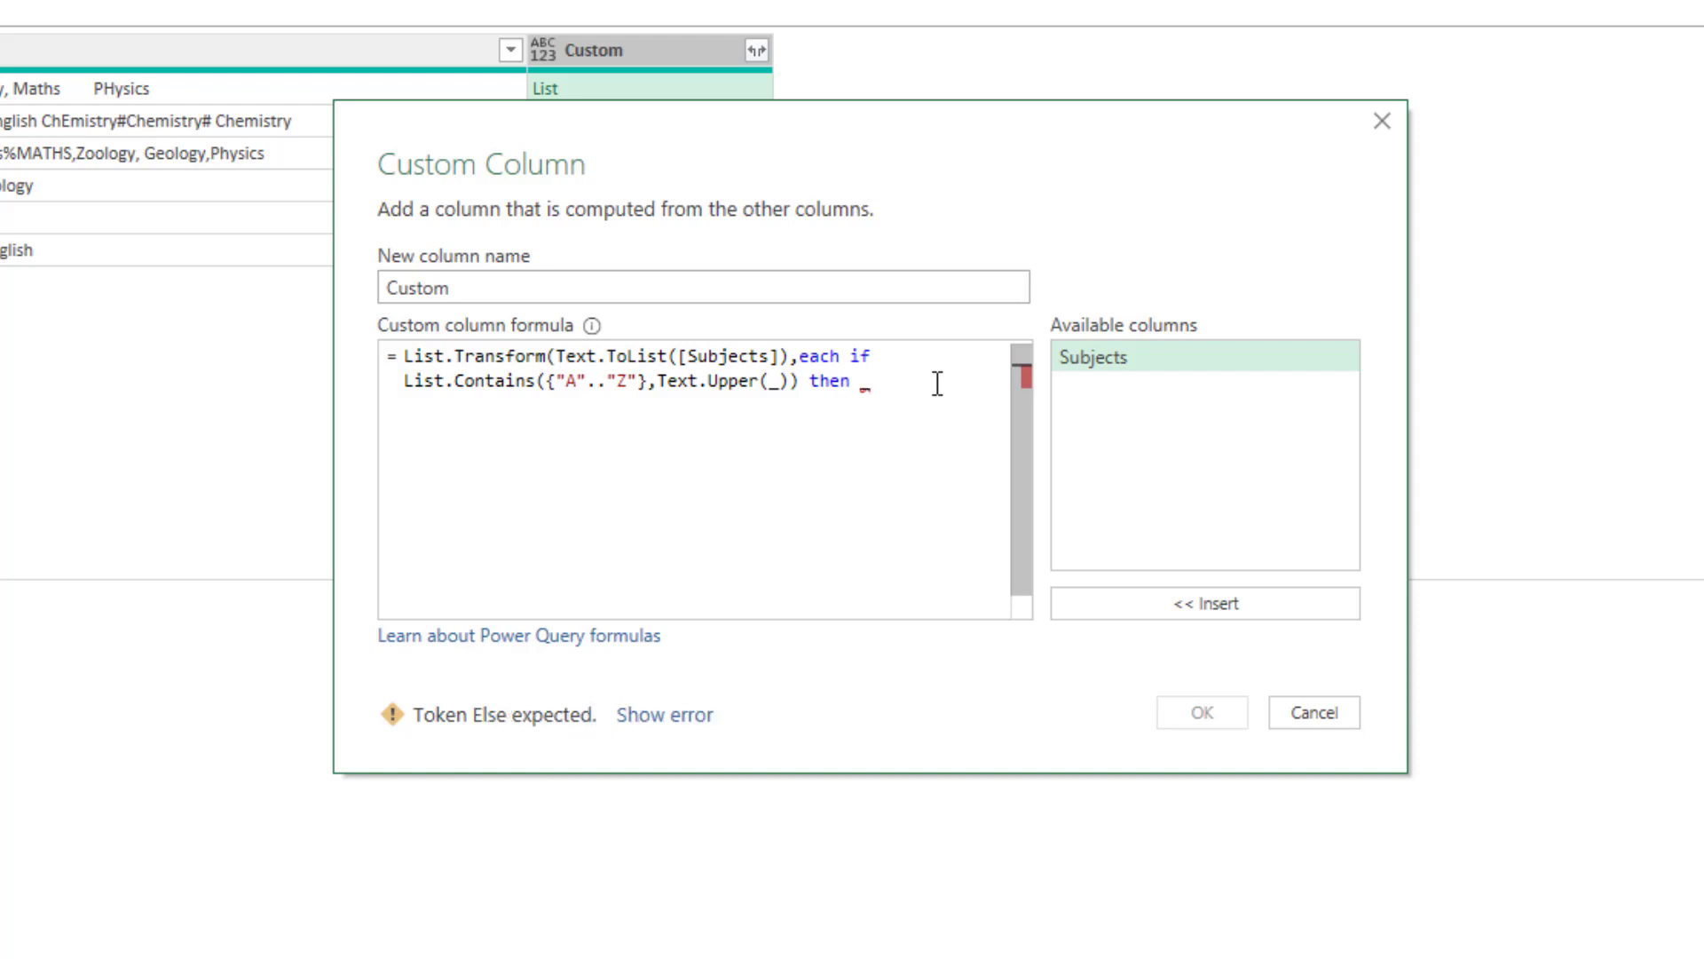
text(_ else )
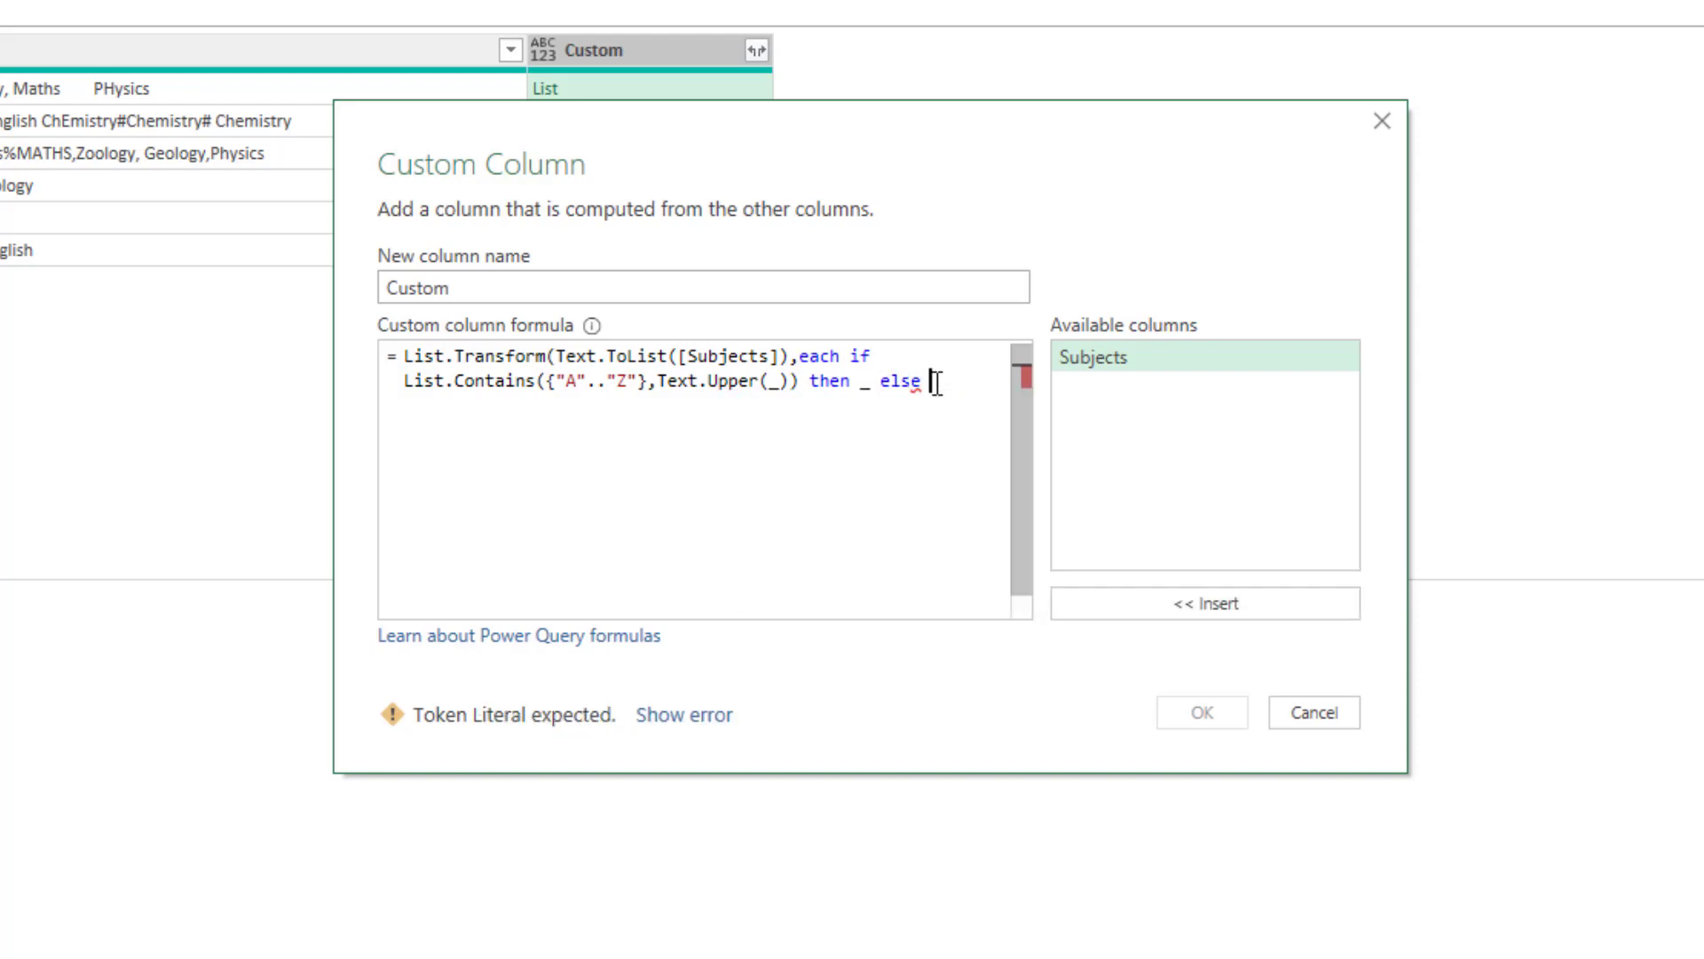
text(" ")
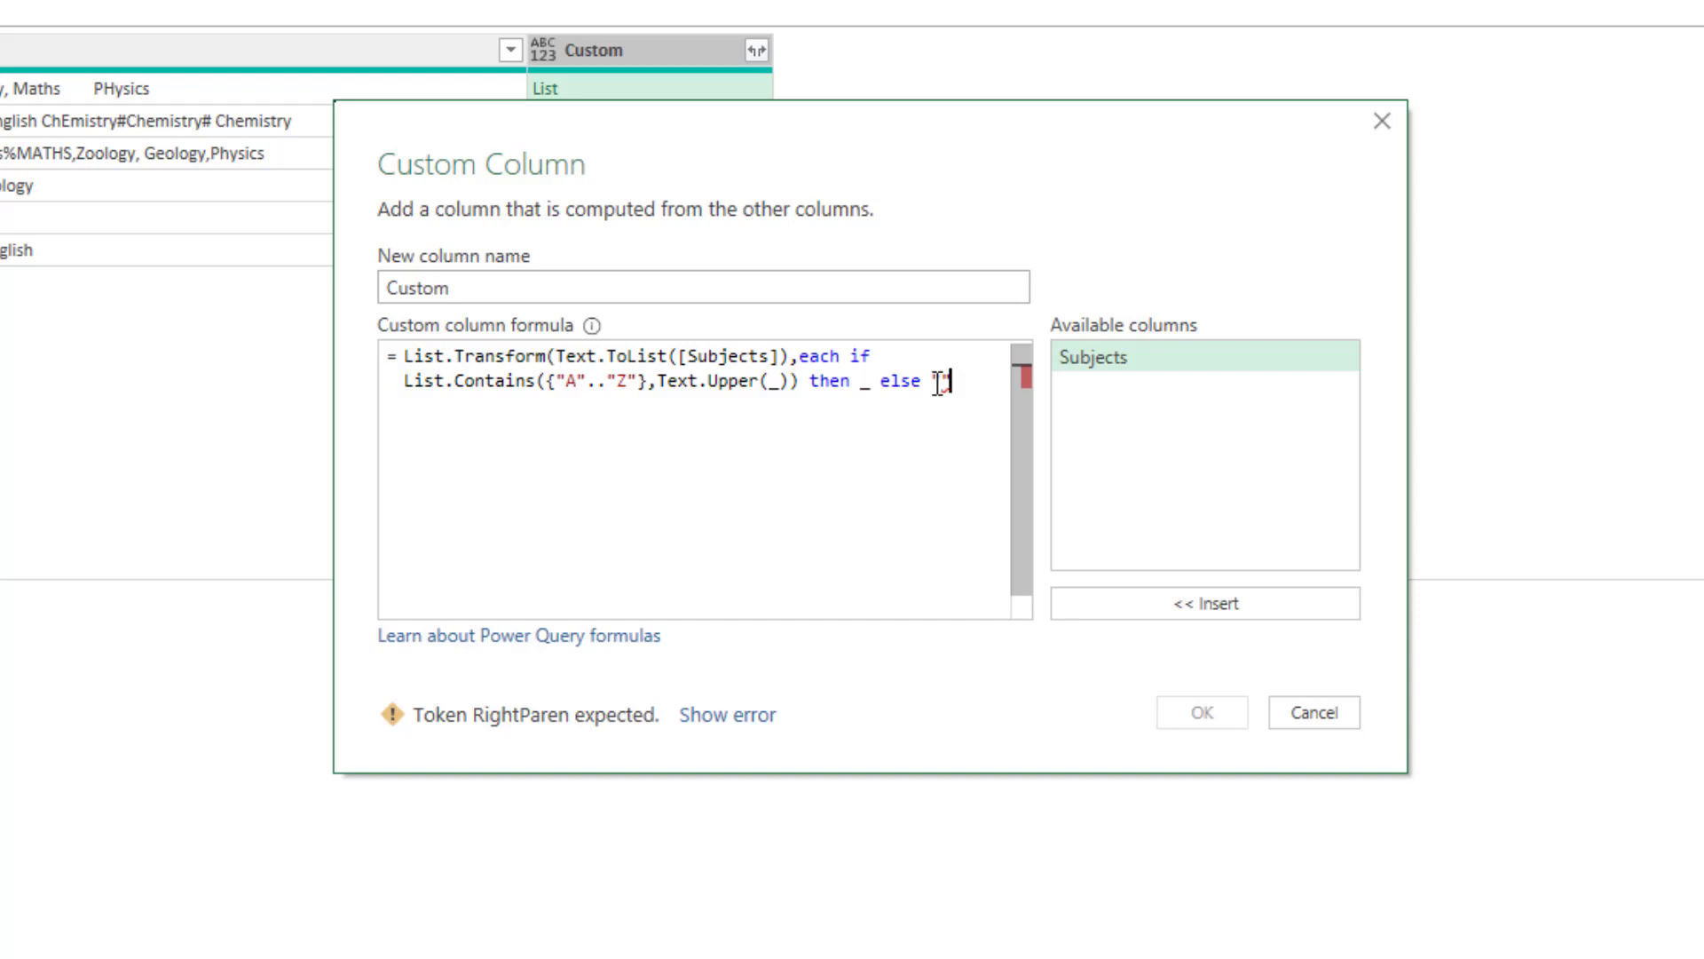
text())
click(1202, 712)
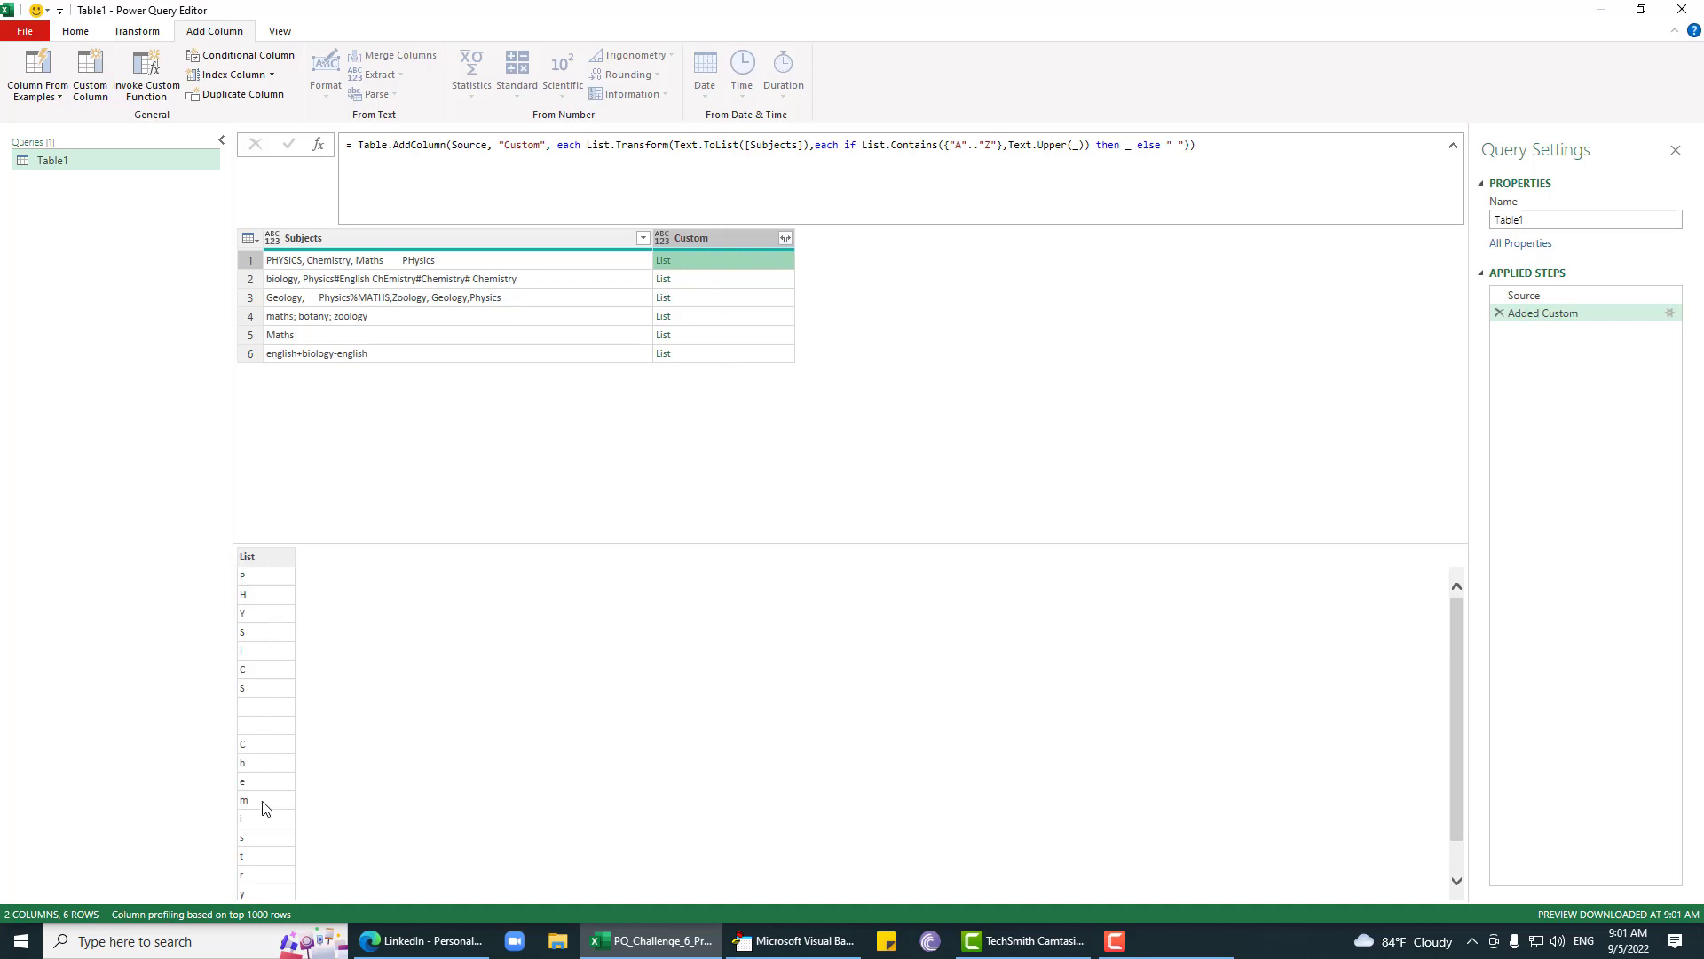
Step: Wrap the Added Custom formula in Text.Combine( … ) so Custom yields space-separated subject text
scroll(262, 808, down, 1)
scroll(284, 834, up, 1)
click(1670, 313)
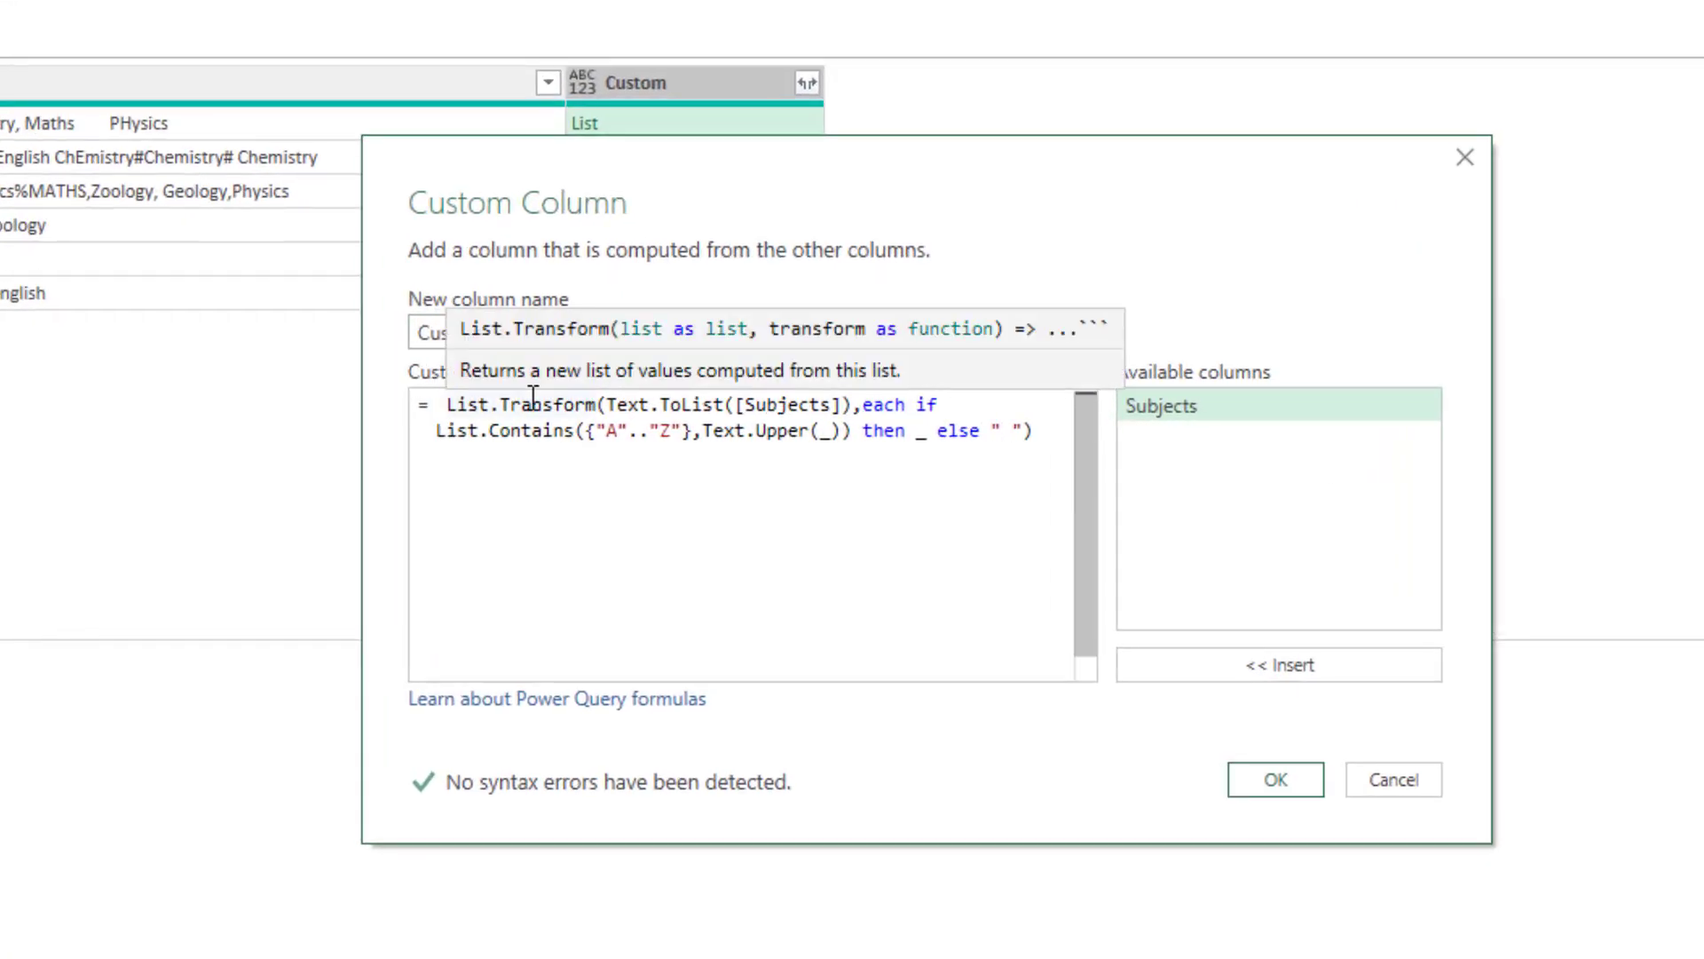
text(T.COM)
key(Tab)
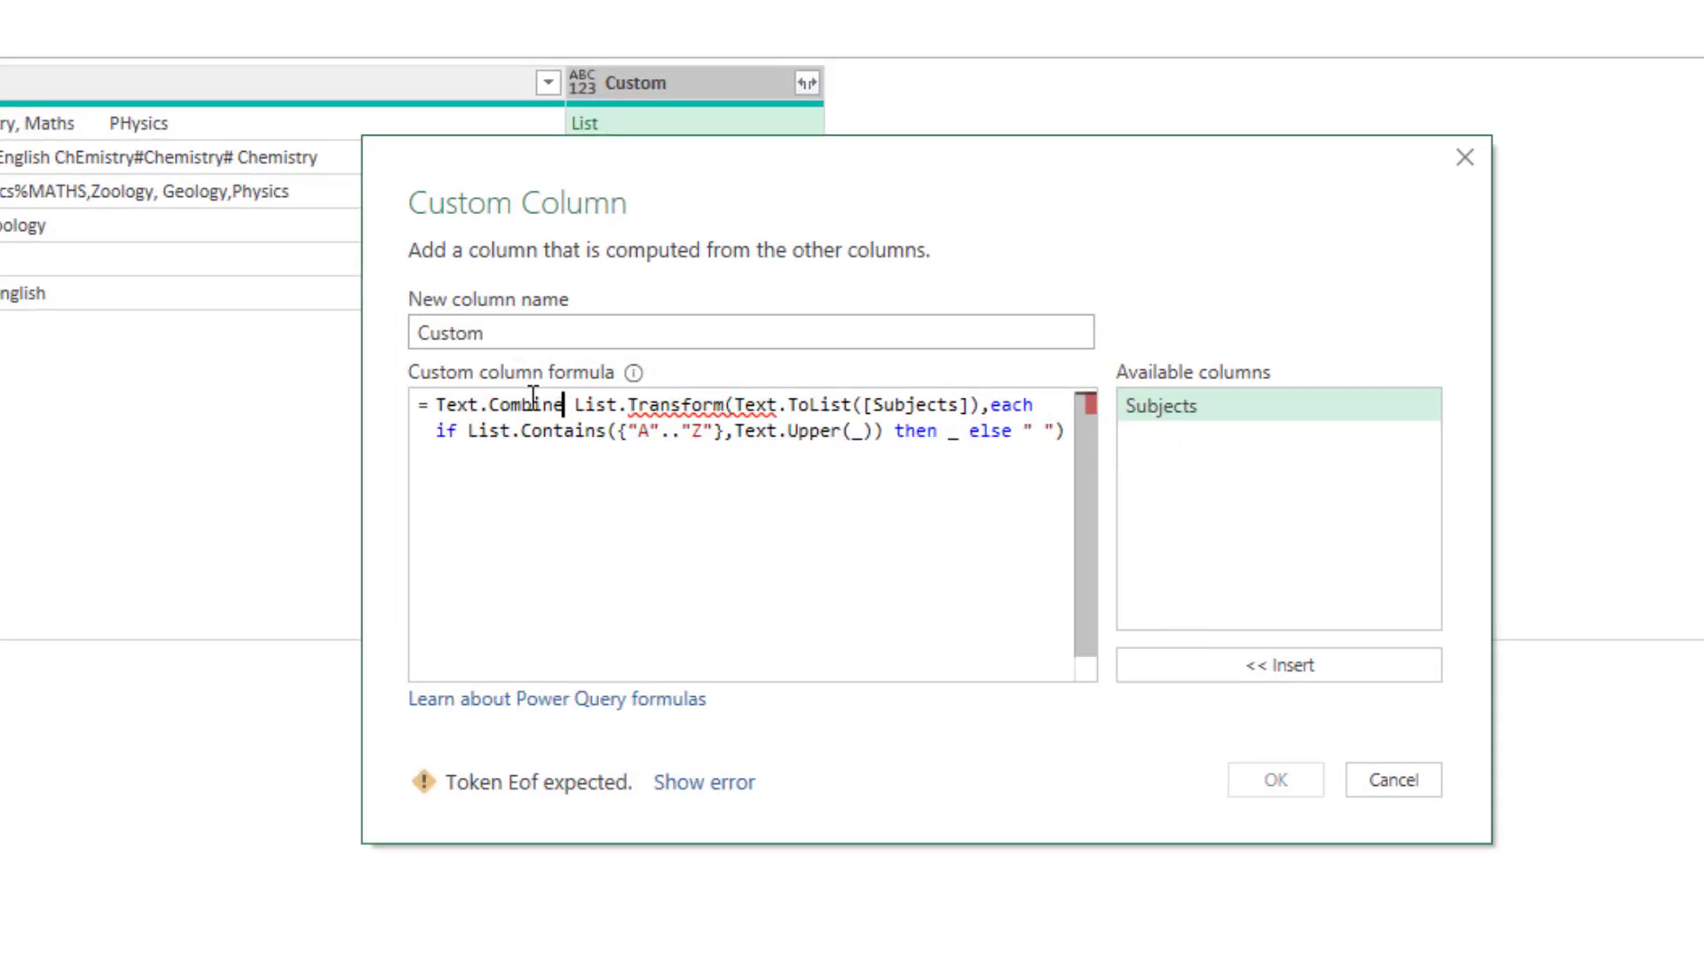
text(()
click(1074, 433)
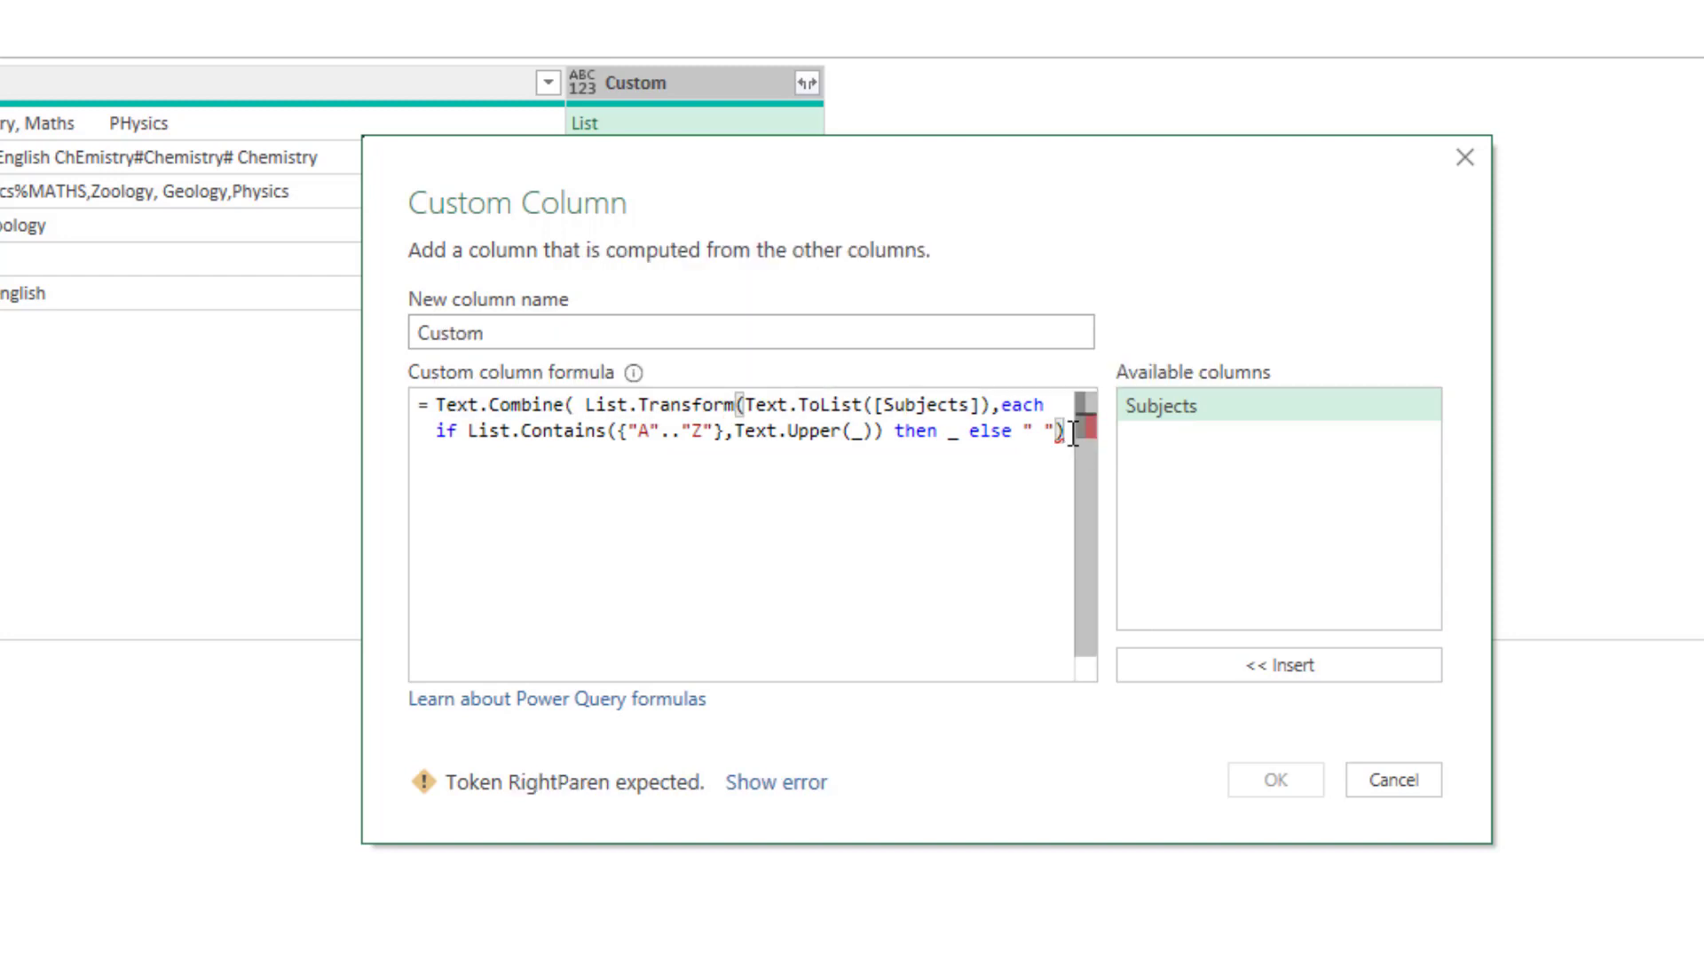
text())
click(1275, 779)
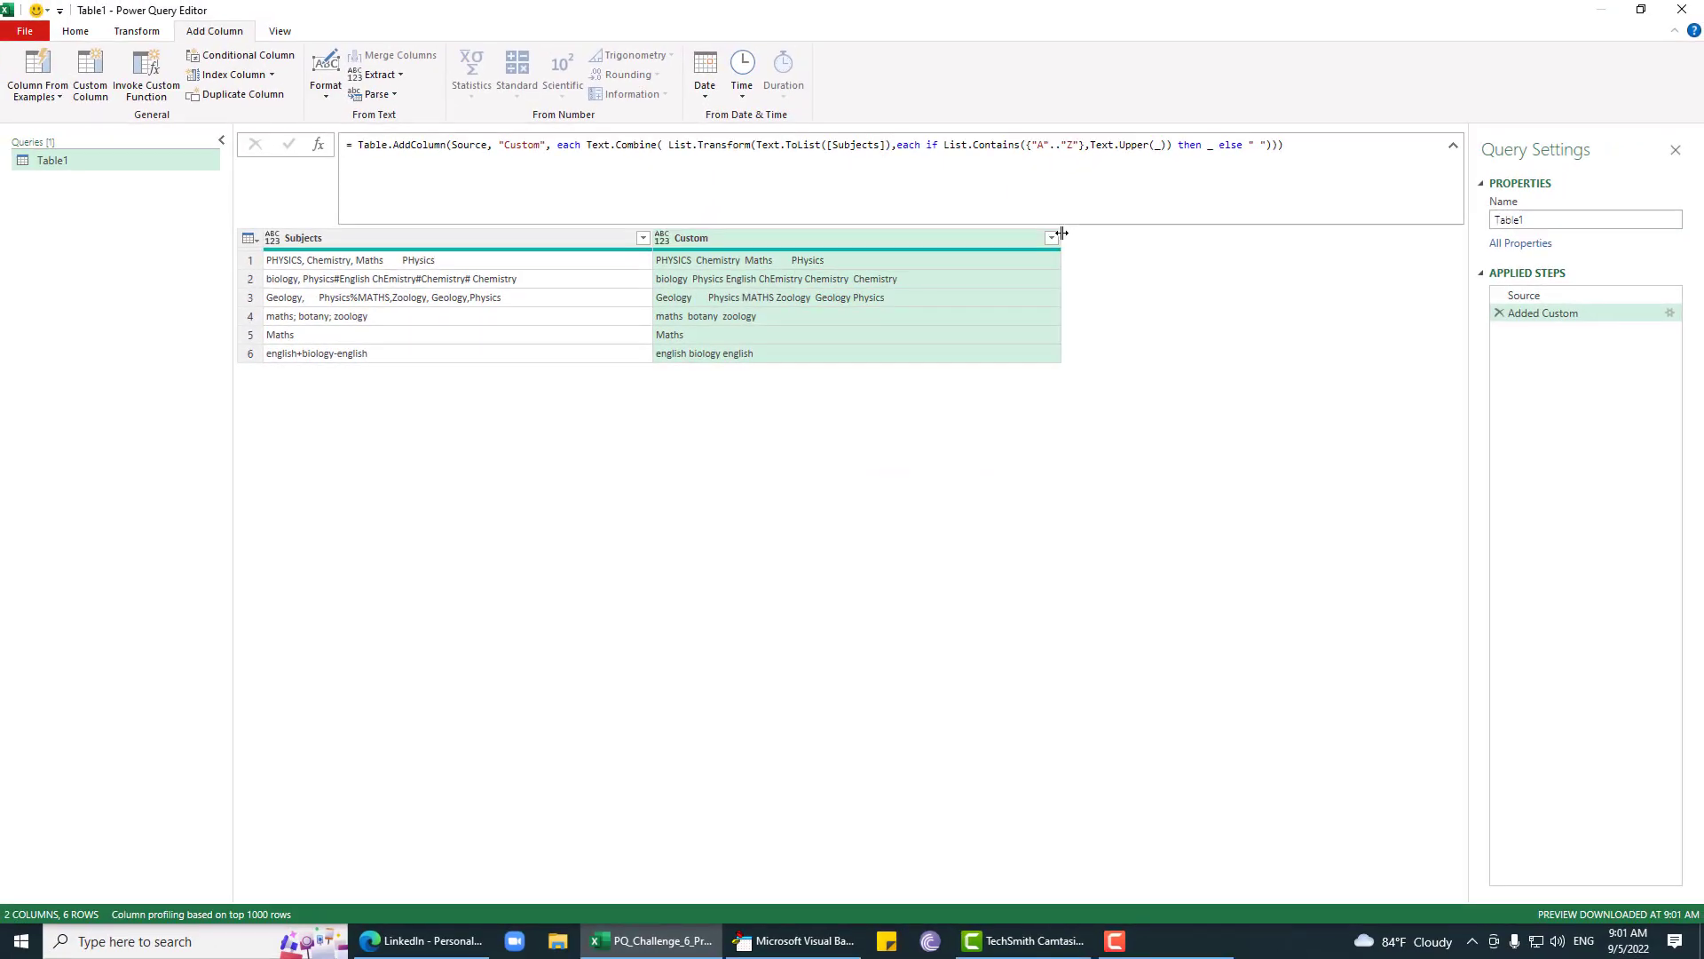
Step: Compare the combined Custom values of rows 1, 2 and 6 against their original Subjects
click(700, 264)
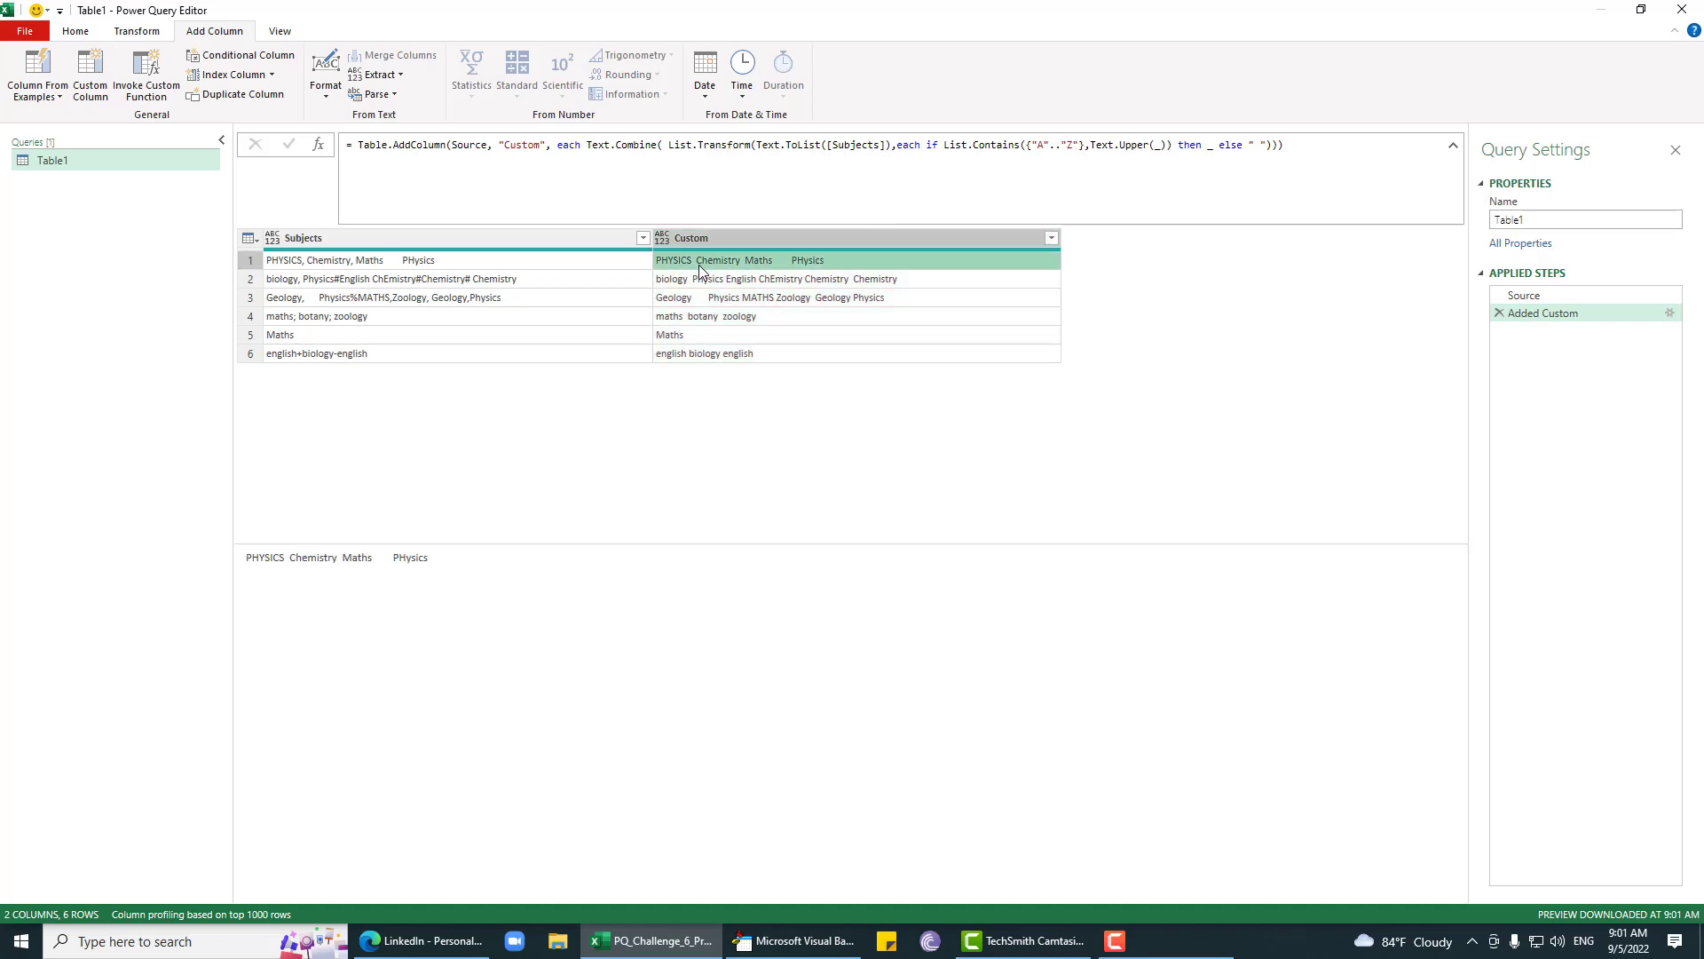
click(300, 264)
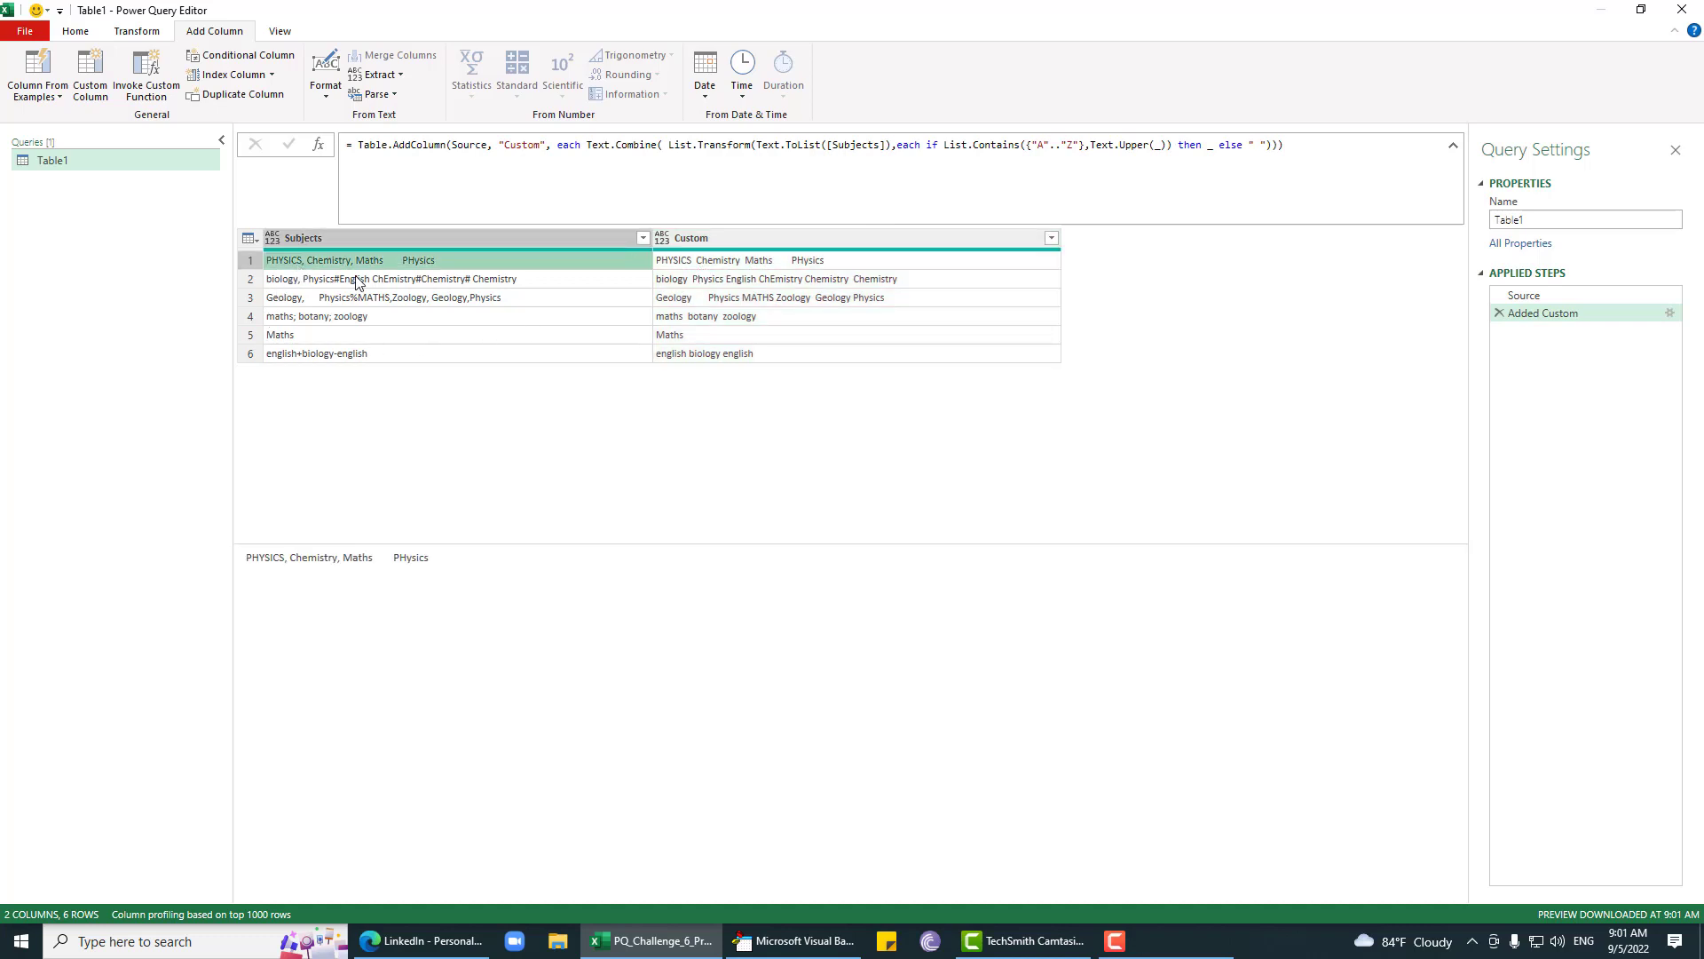
click(359, 281)
click(790, 282)
click(976, 353)
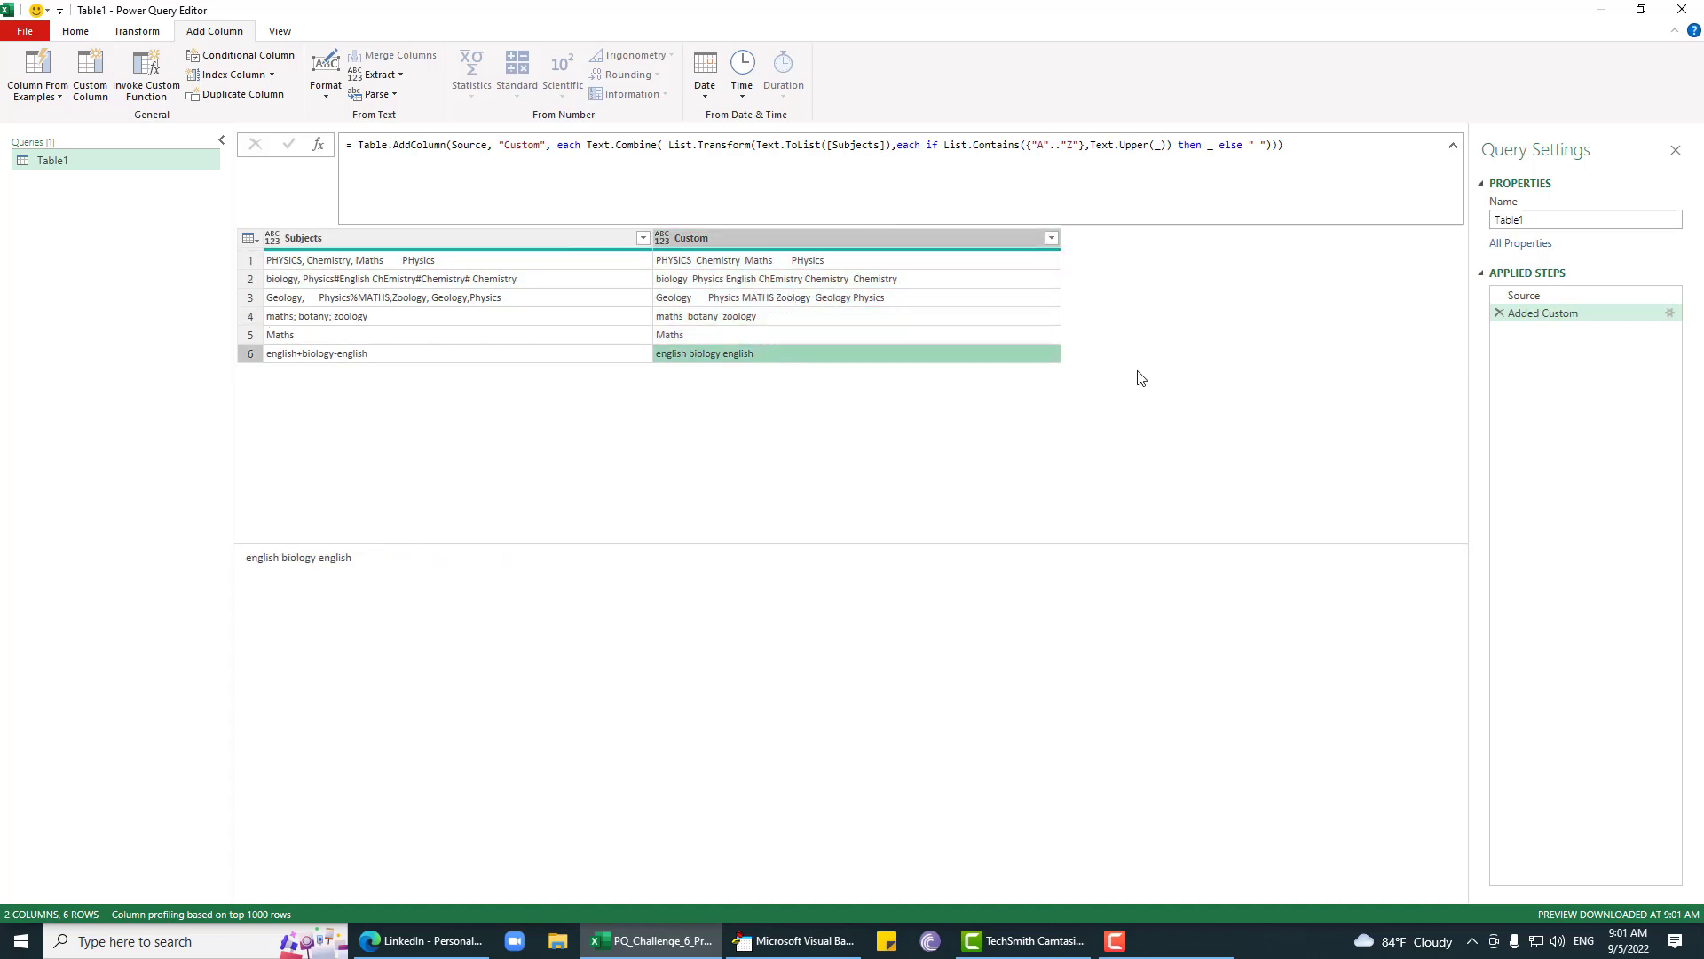
click(1670, 313)
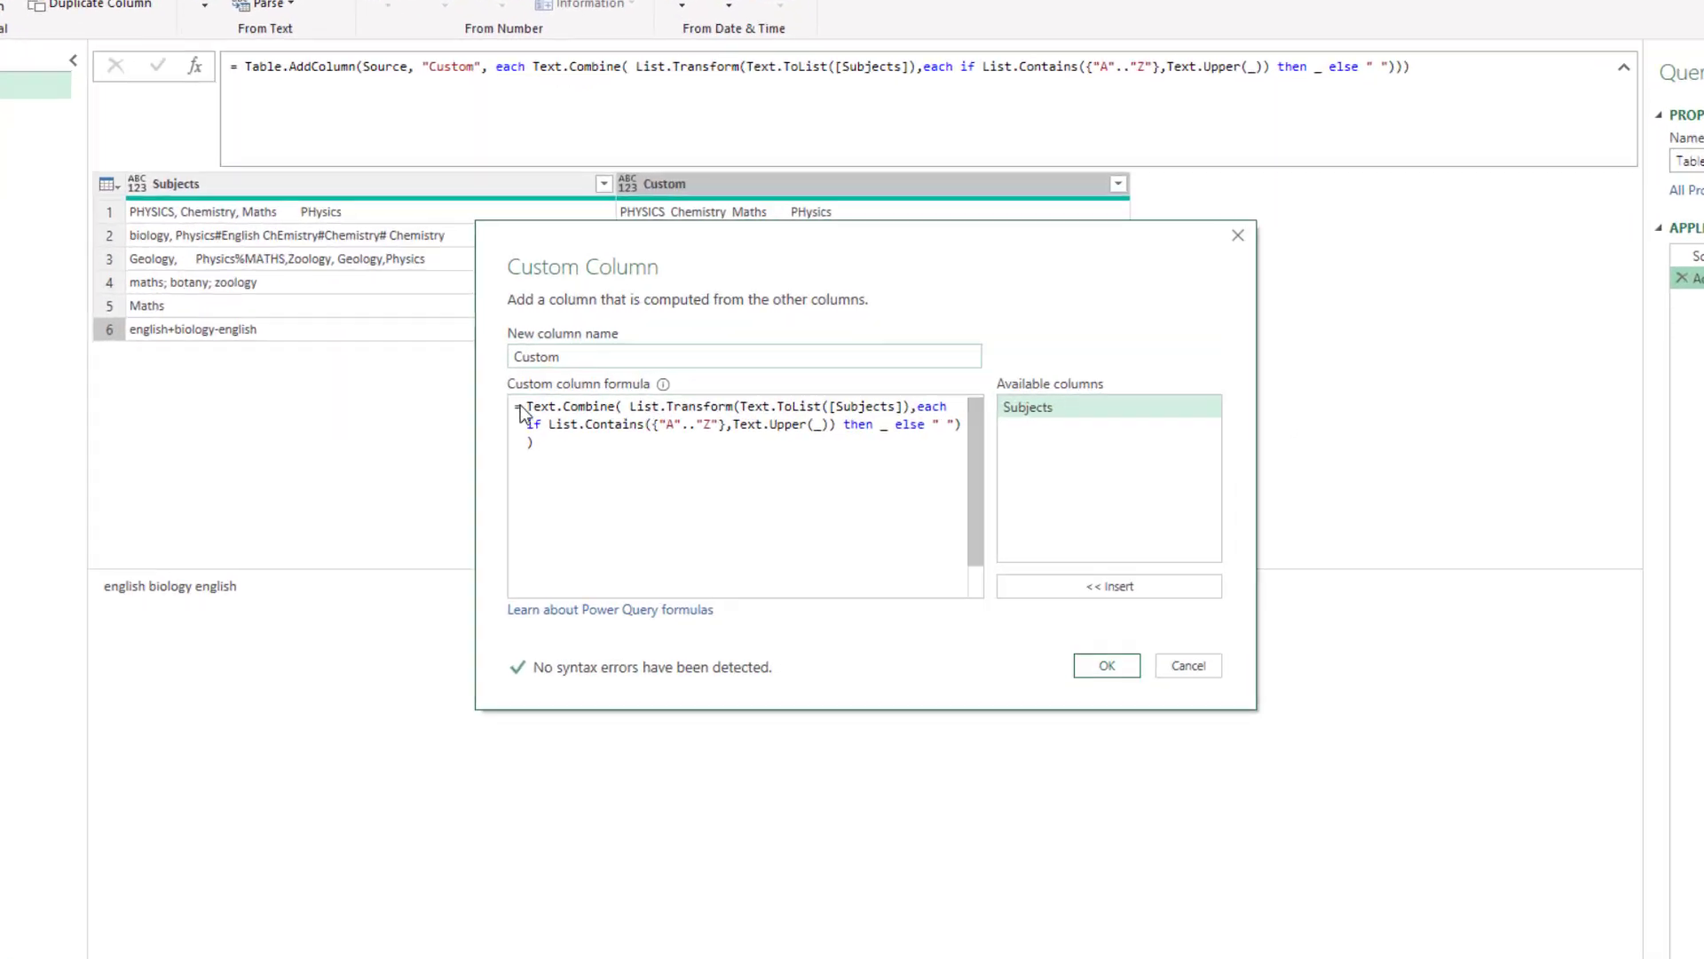
Step: Wrap the Text.Combine expression in Text.Trim( ) so values read like 'maths botany zoology'
click(534, 406)
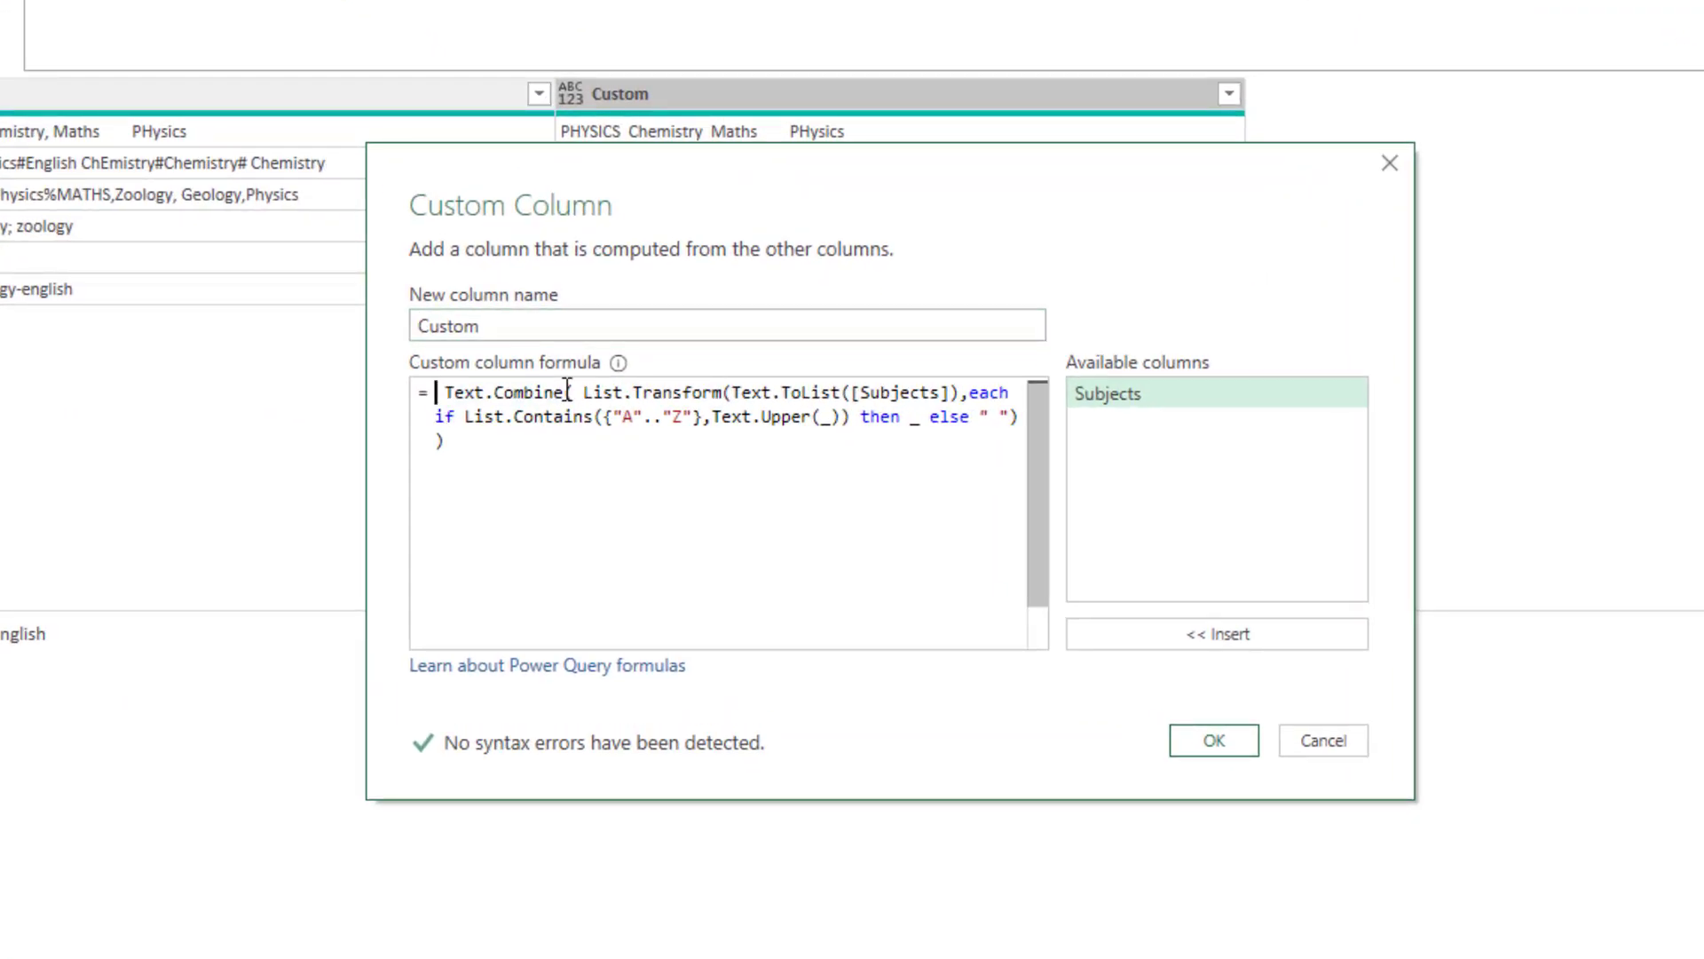
text(t.tr)
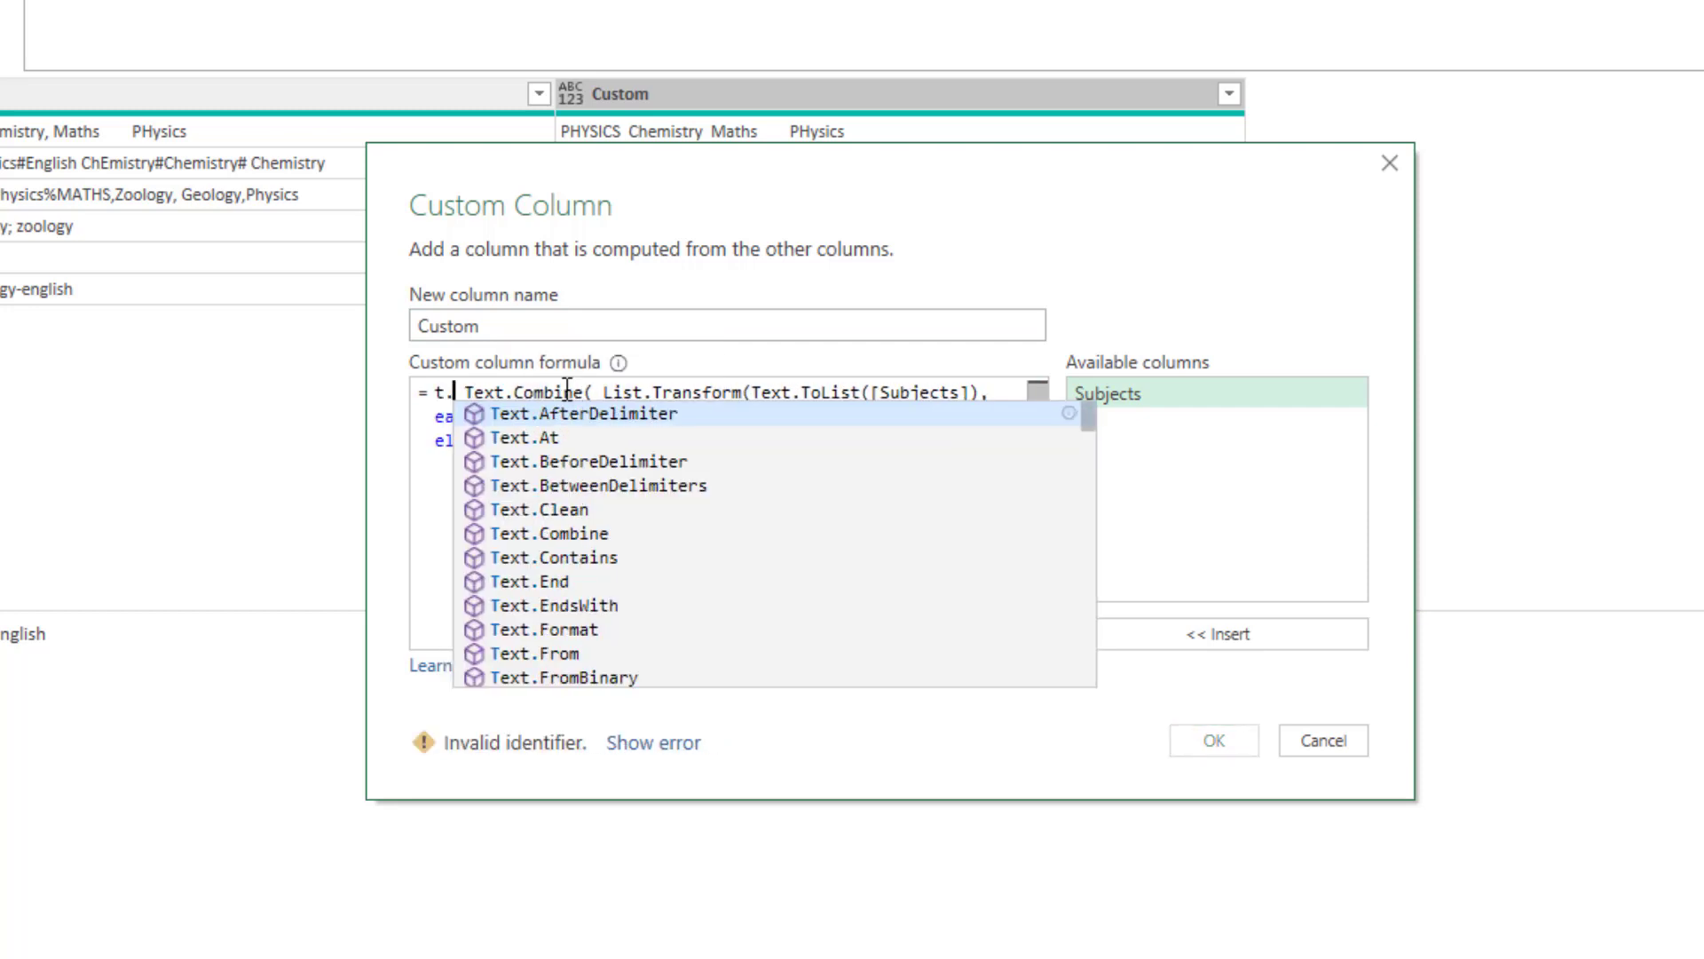
key(Tab)
text(()
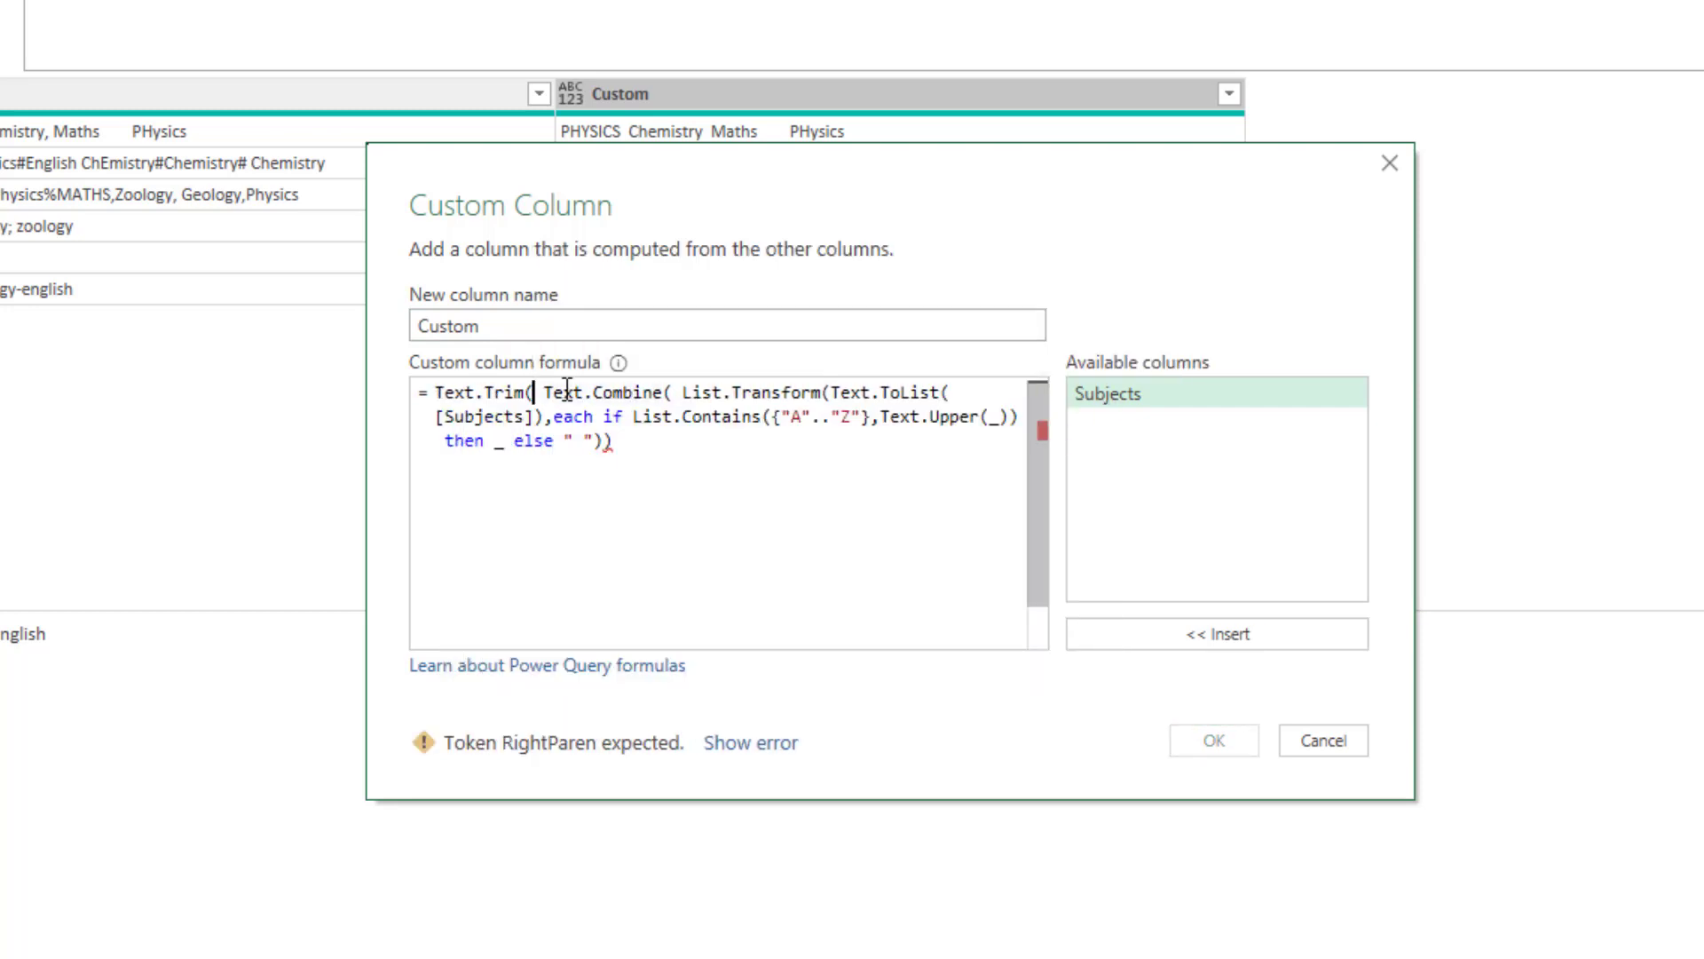
key(ctrl+End)
text()))
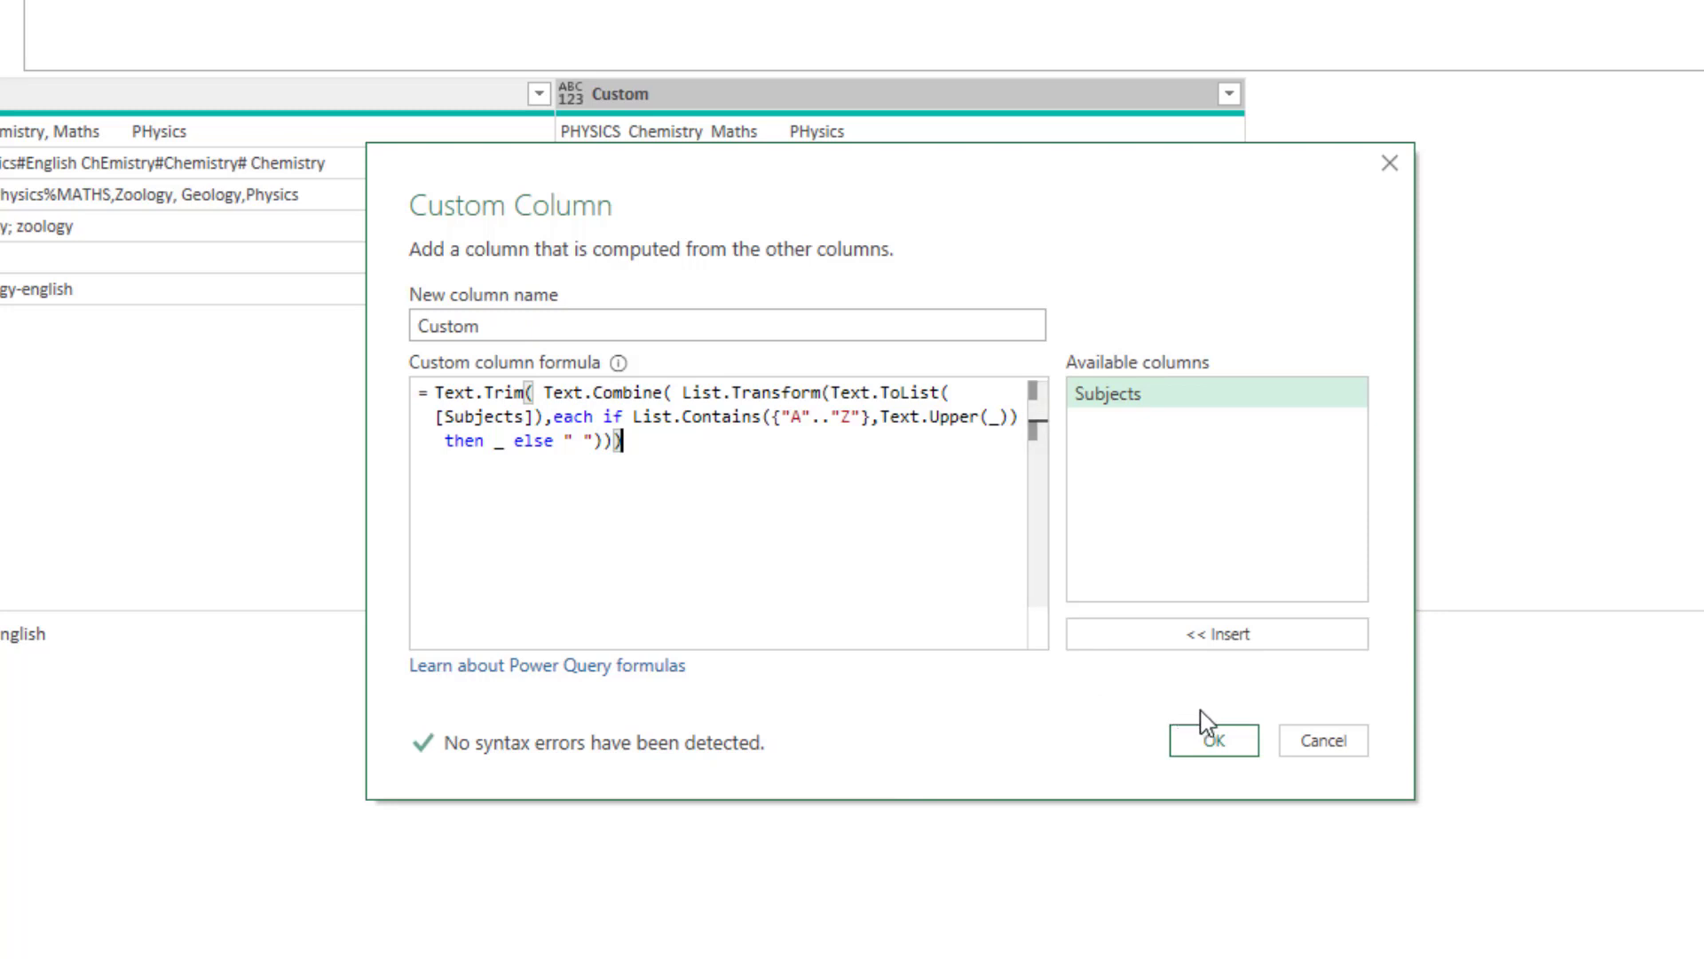
click(1215, 741)
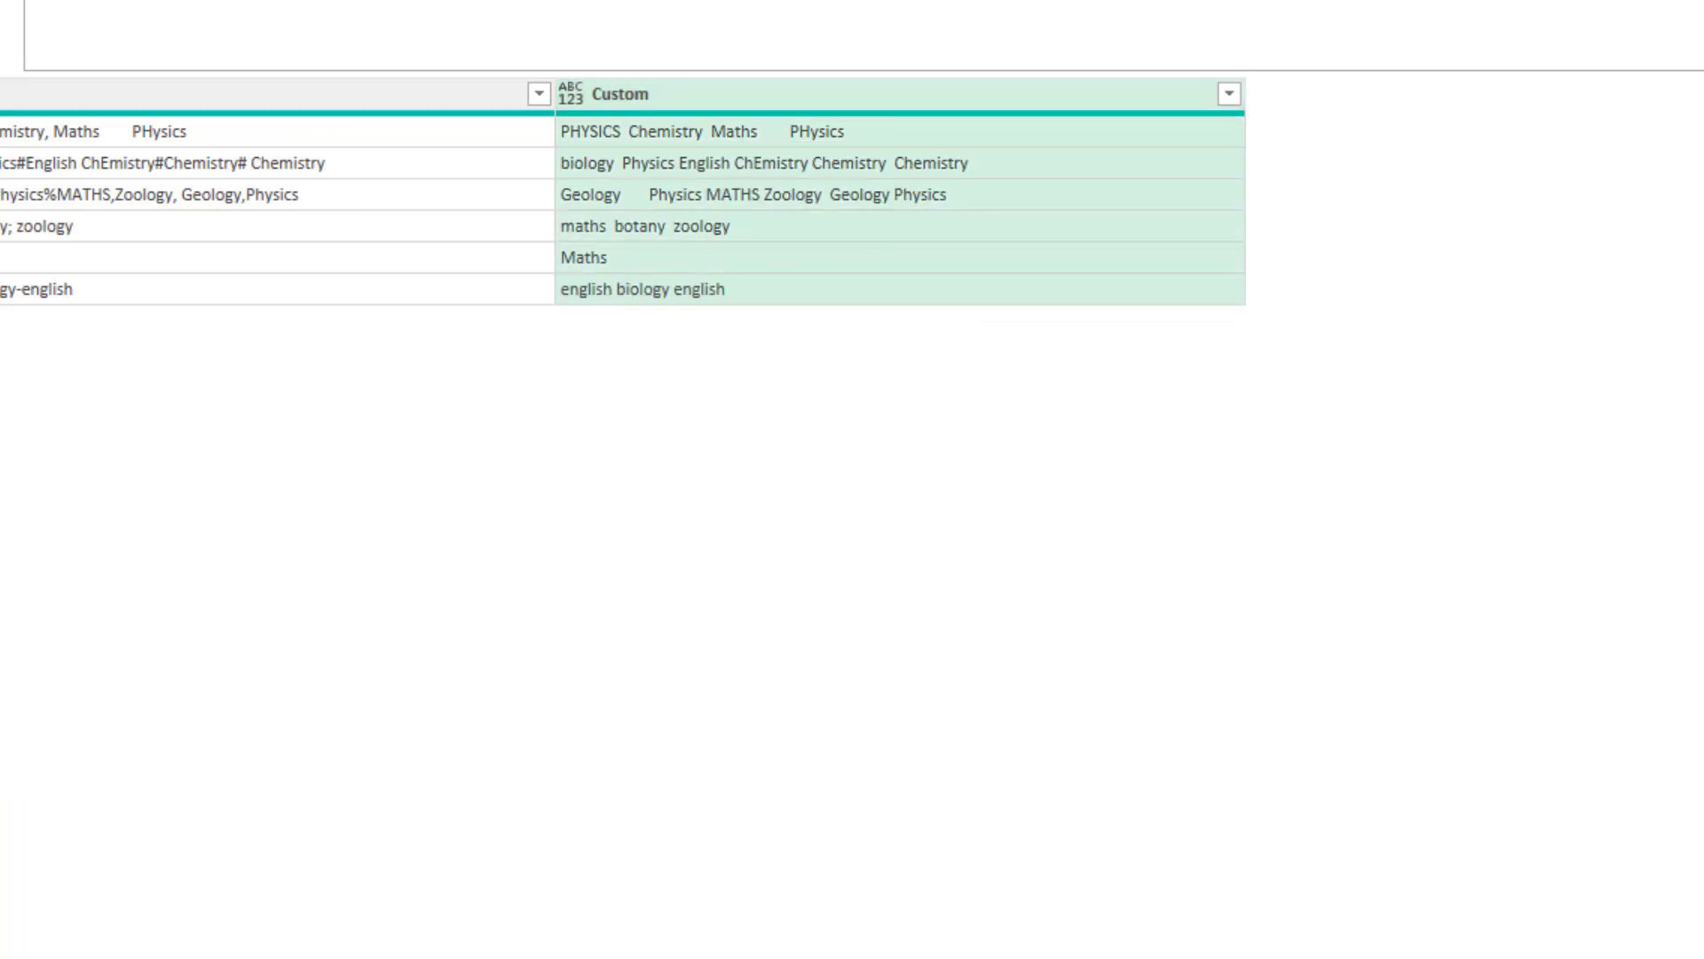
Step: Replace Text.Trim with Text.Split using " " as the separator in the Custom Column formula
key(BackSpace)
key(BackSpace)
key(BackSpace)
key(BackSpace)
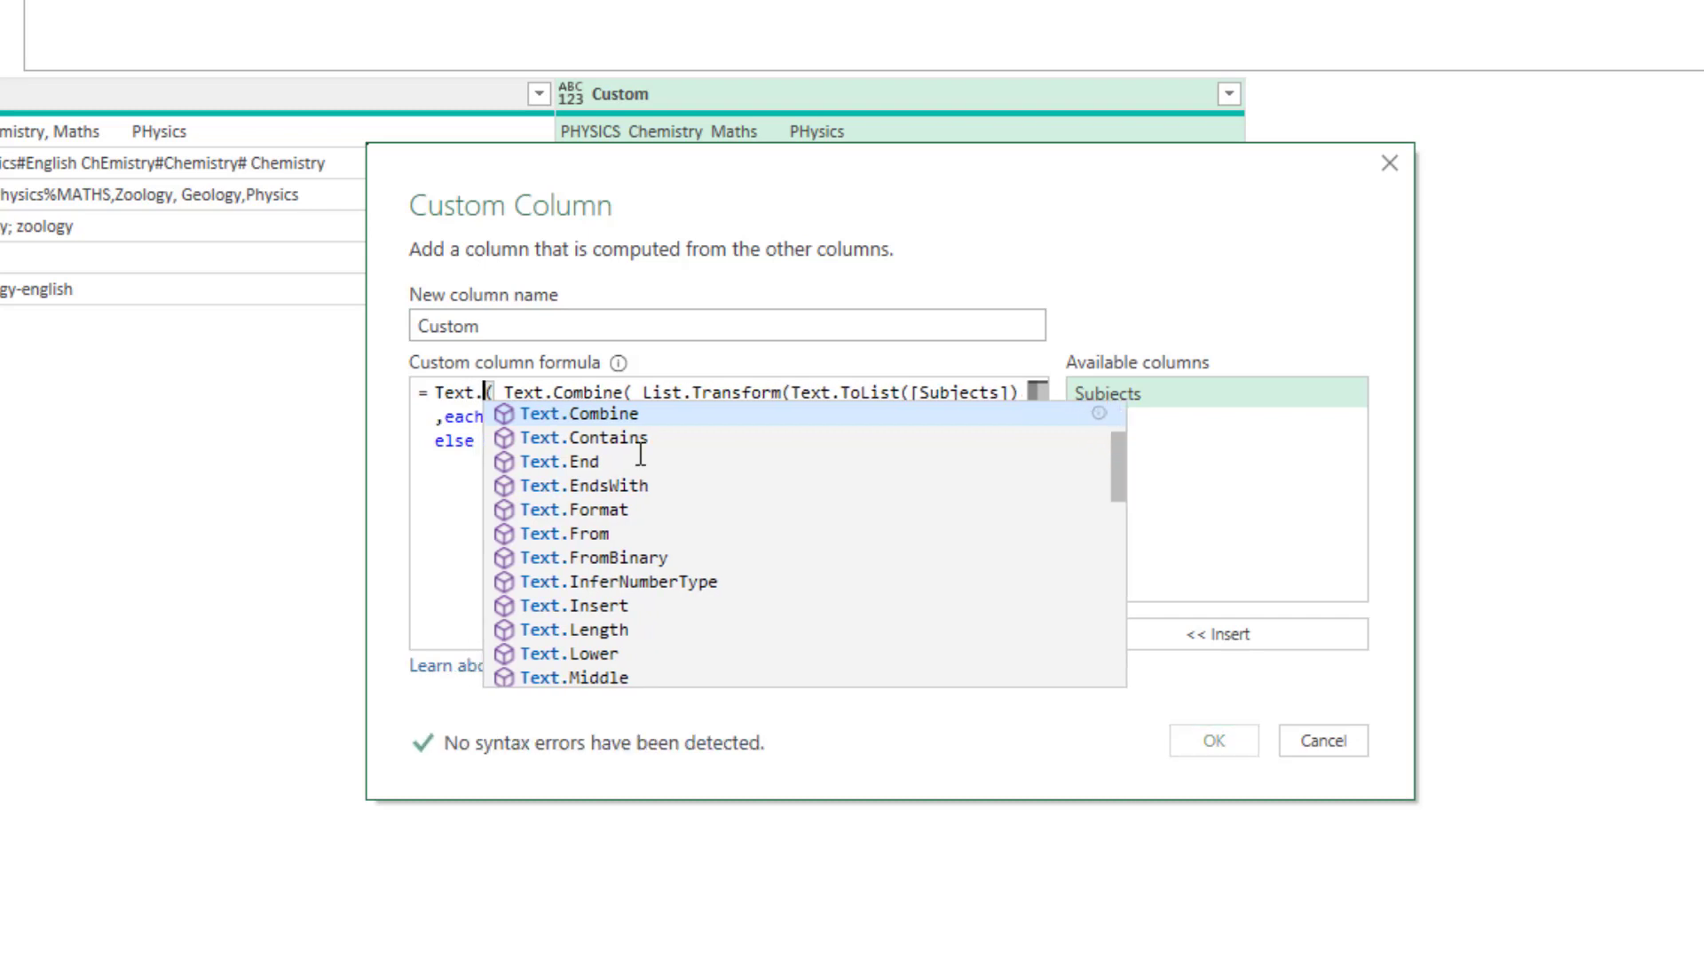
text(Spo)
key(BackSpace)
key(BackSpace)
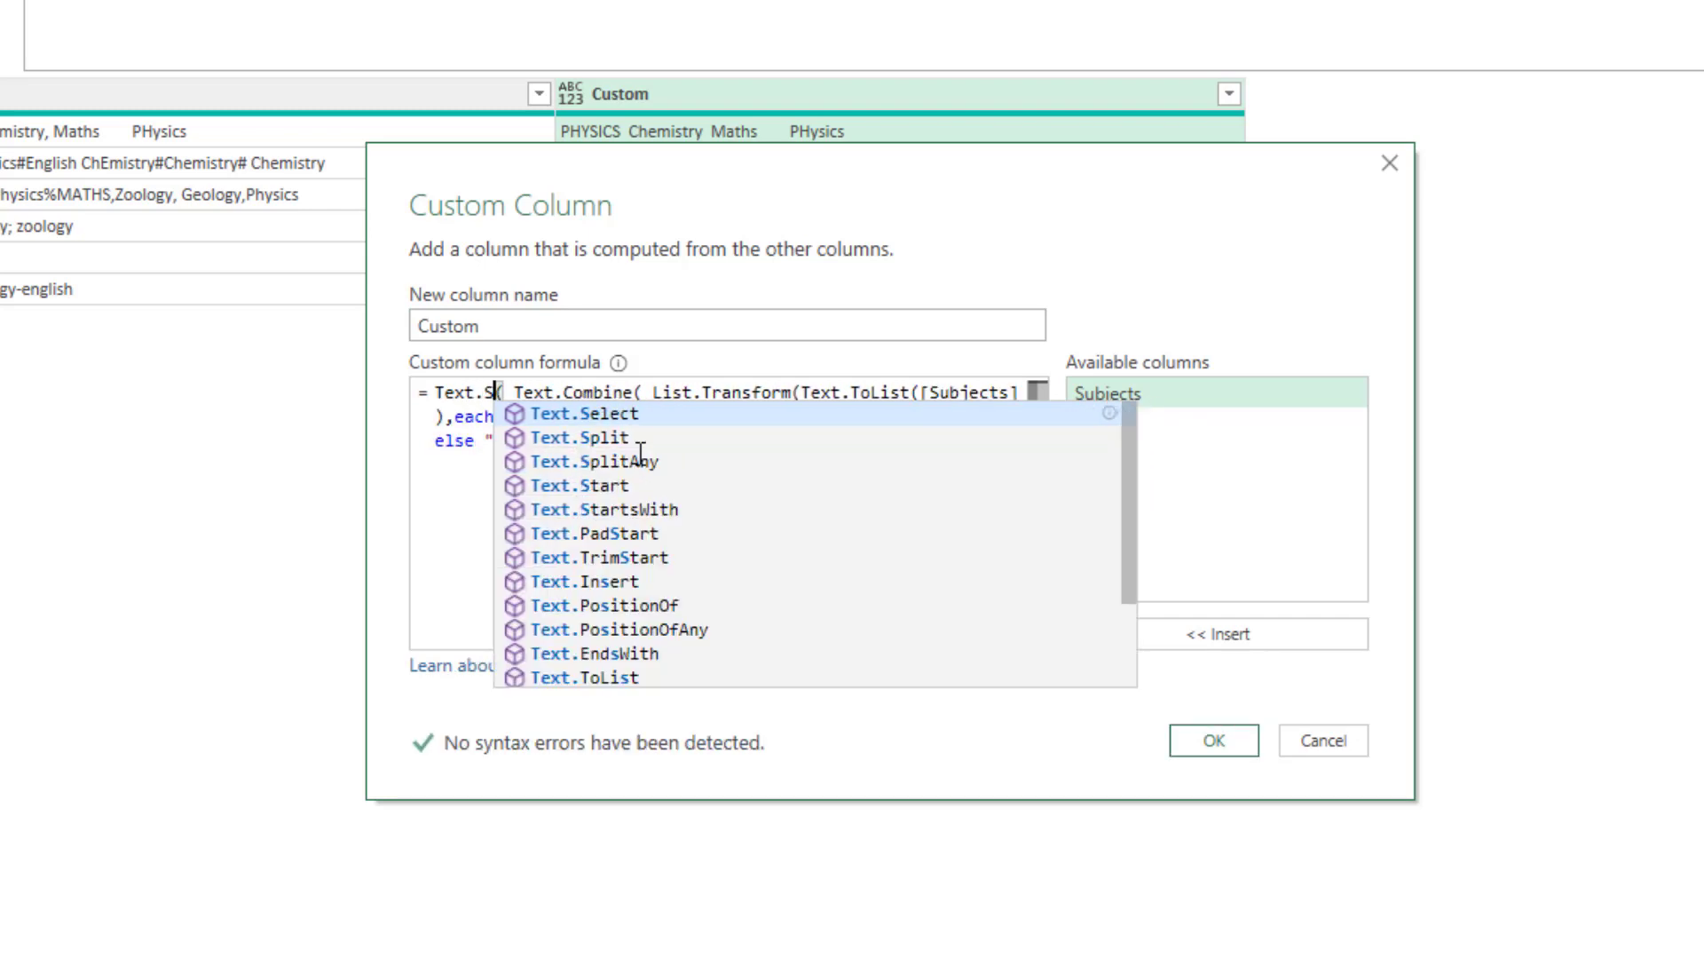
text(p)
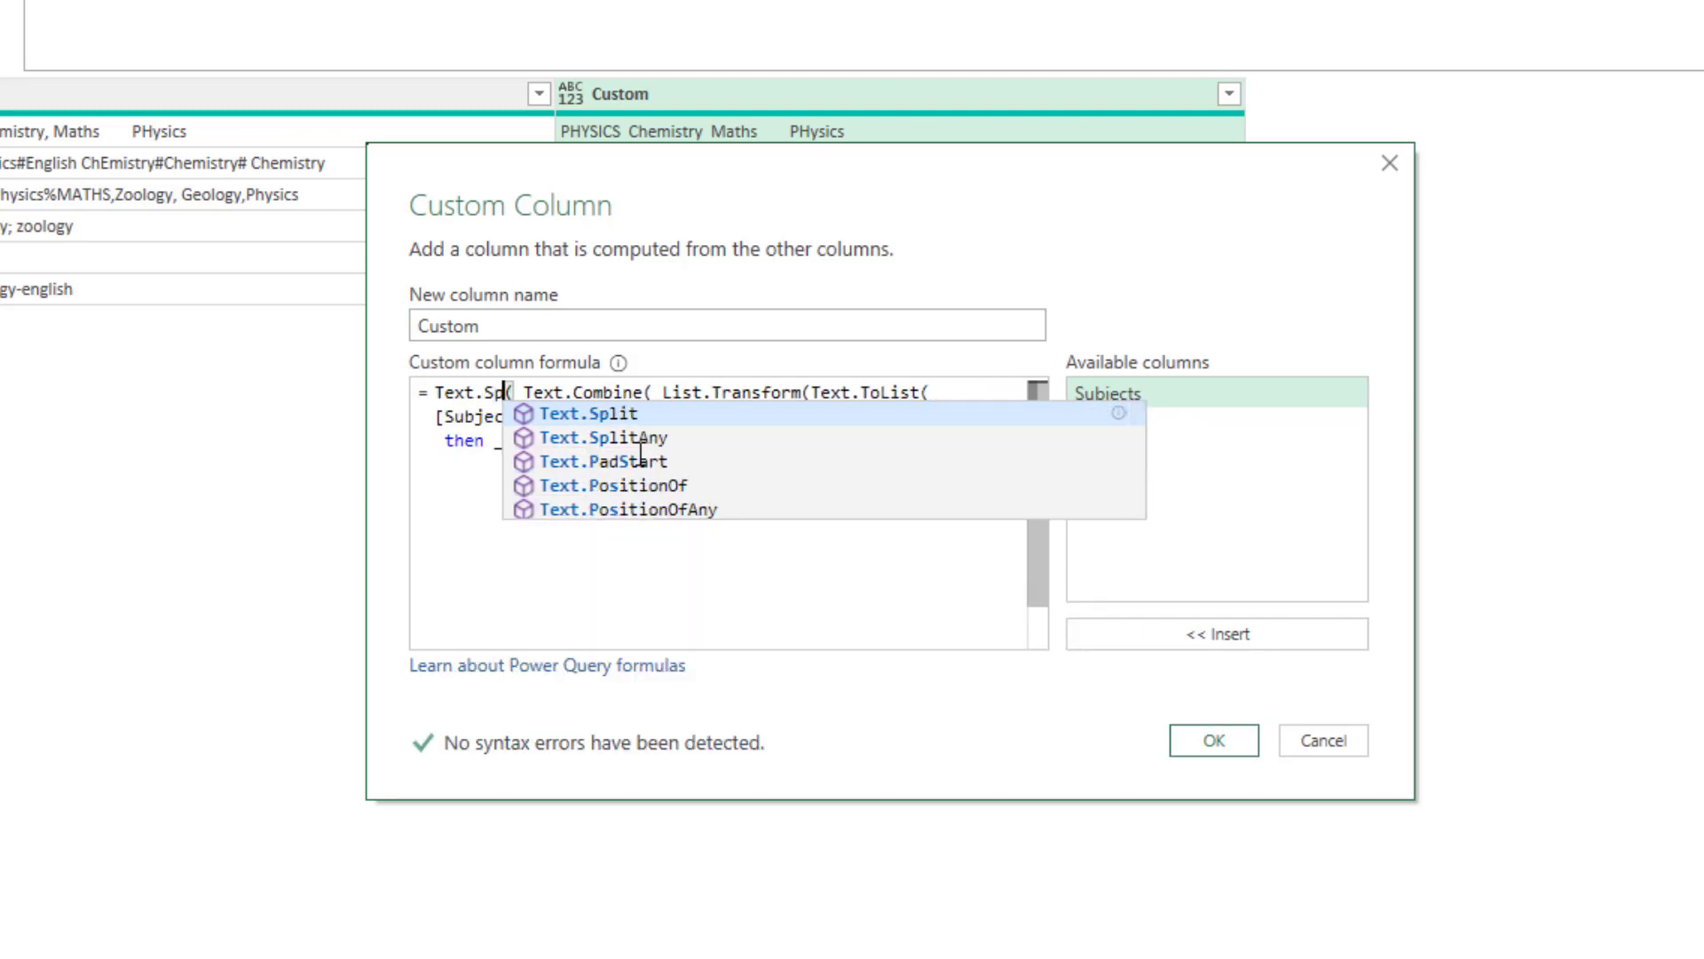
click(660, 440)
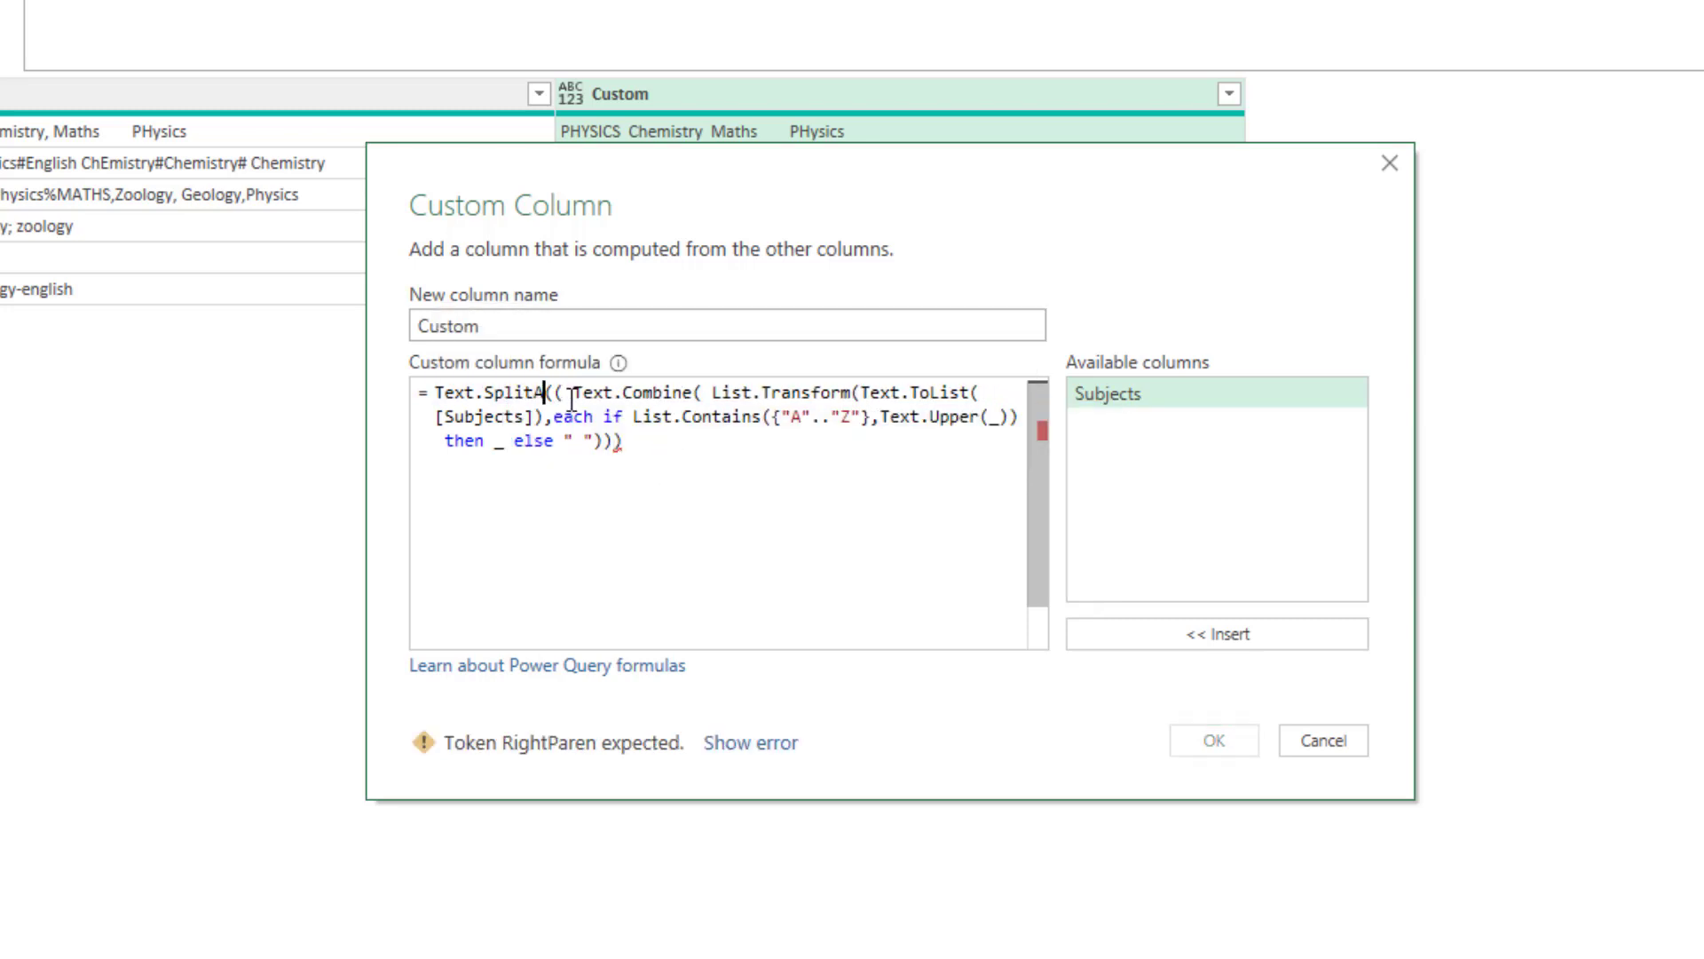
key(BackSpace)
key(BackSpace)
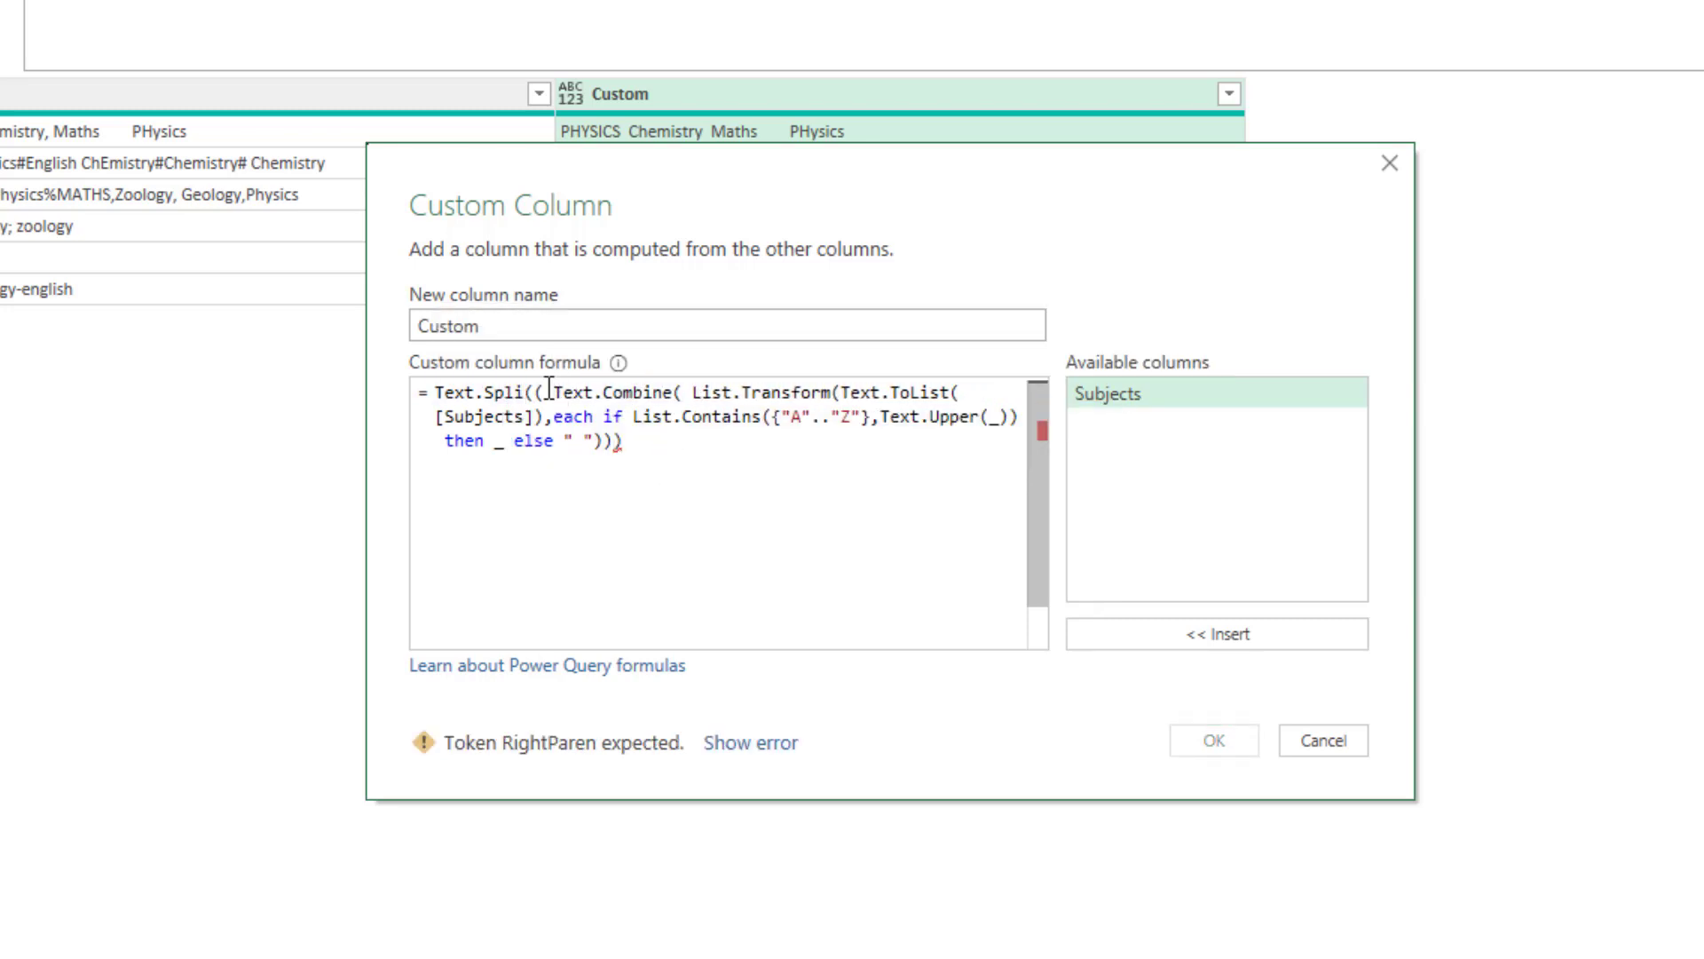
click(550, 391)
key(BackSpace)
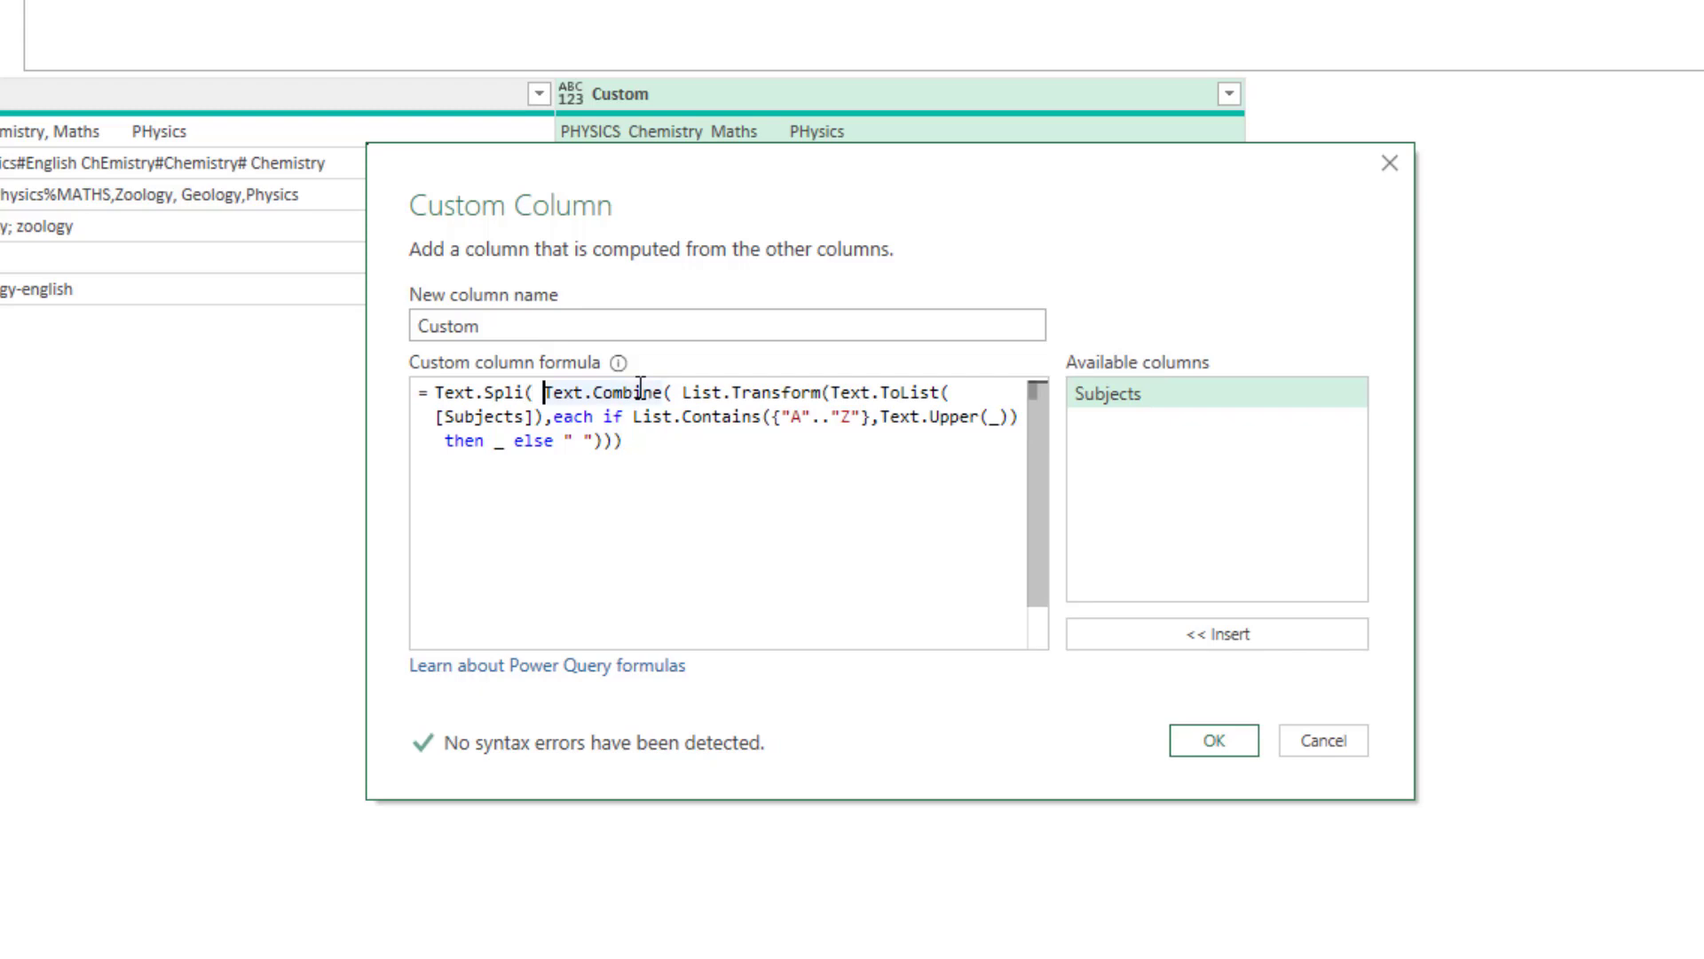
key(BackSpace)
click(611, 440)
text(,)
text(")
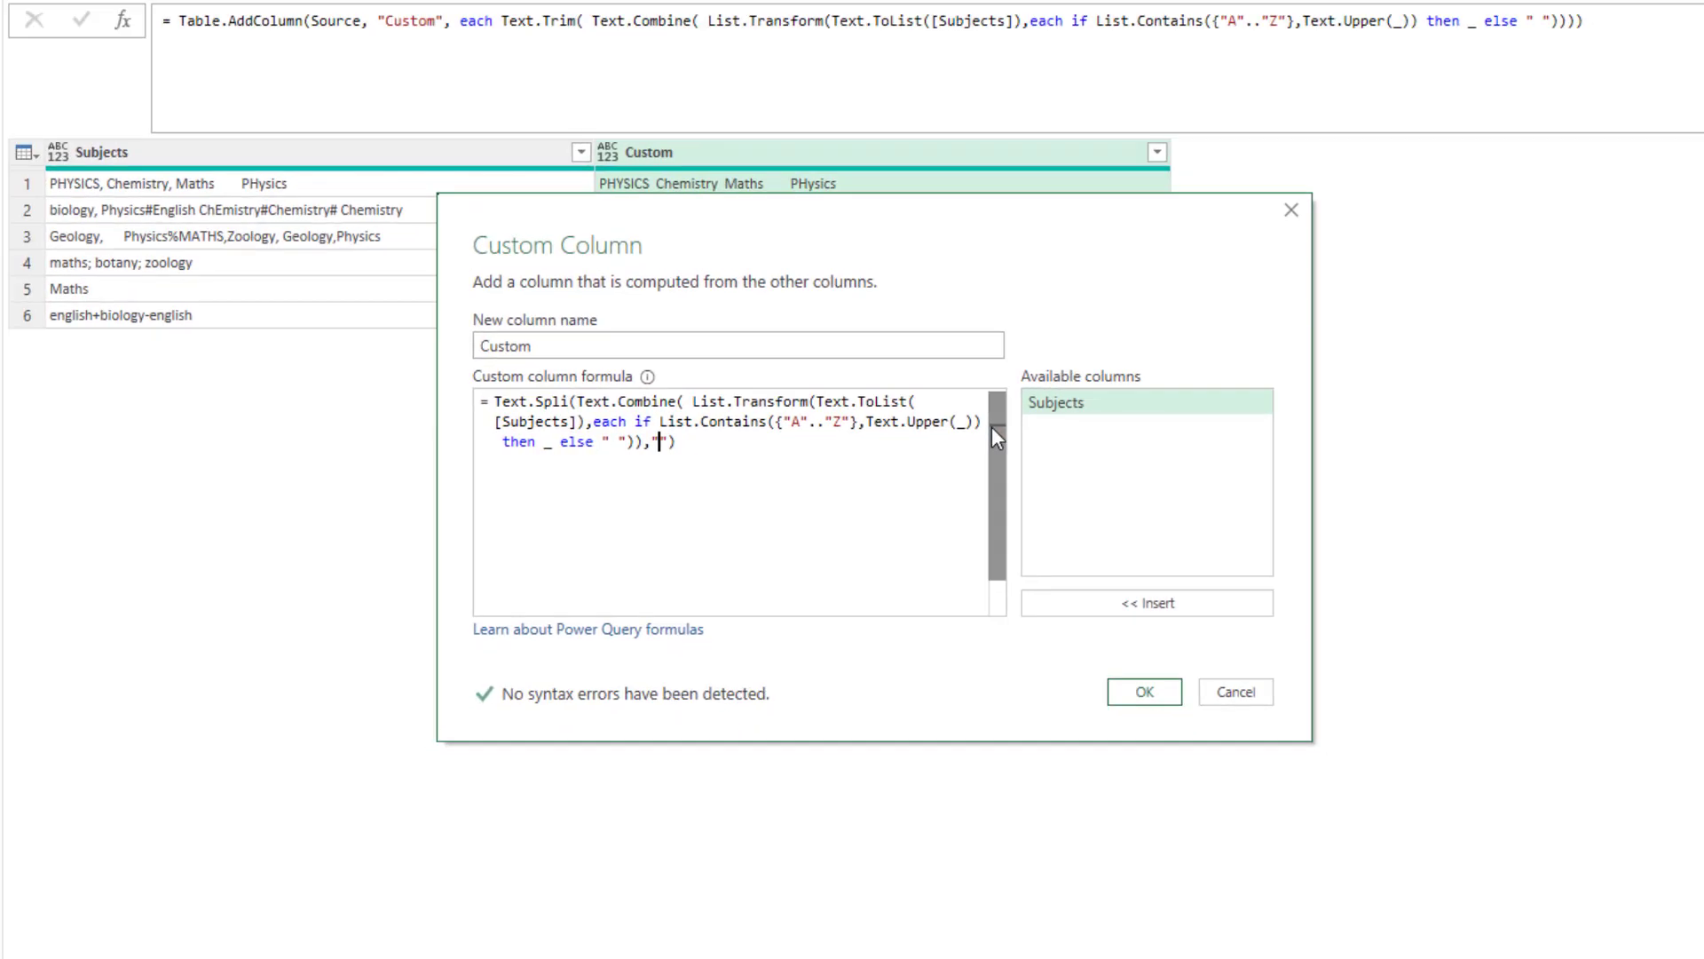
click(1144, 692)
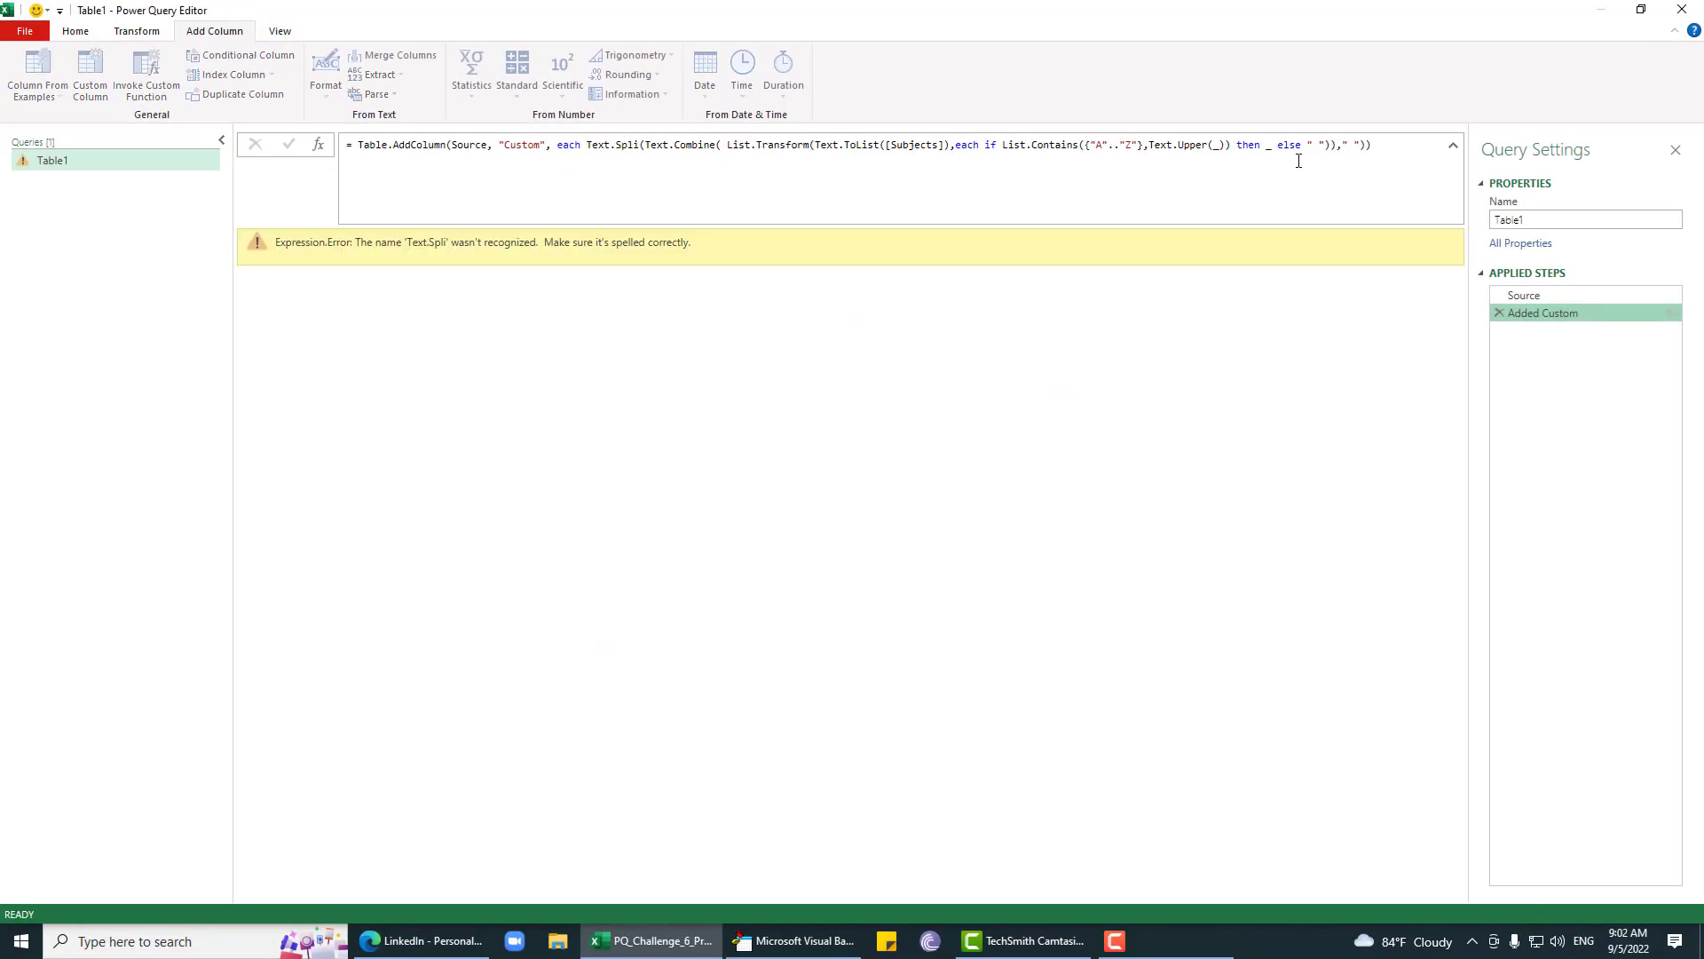
Step: Correct the misspelled Text.Spli to Text.Split in the formula bar and preview row 1's list
click(641, 142)
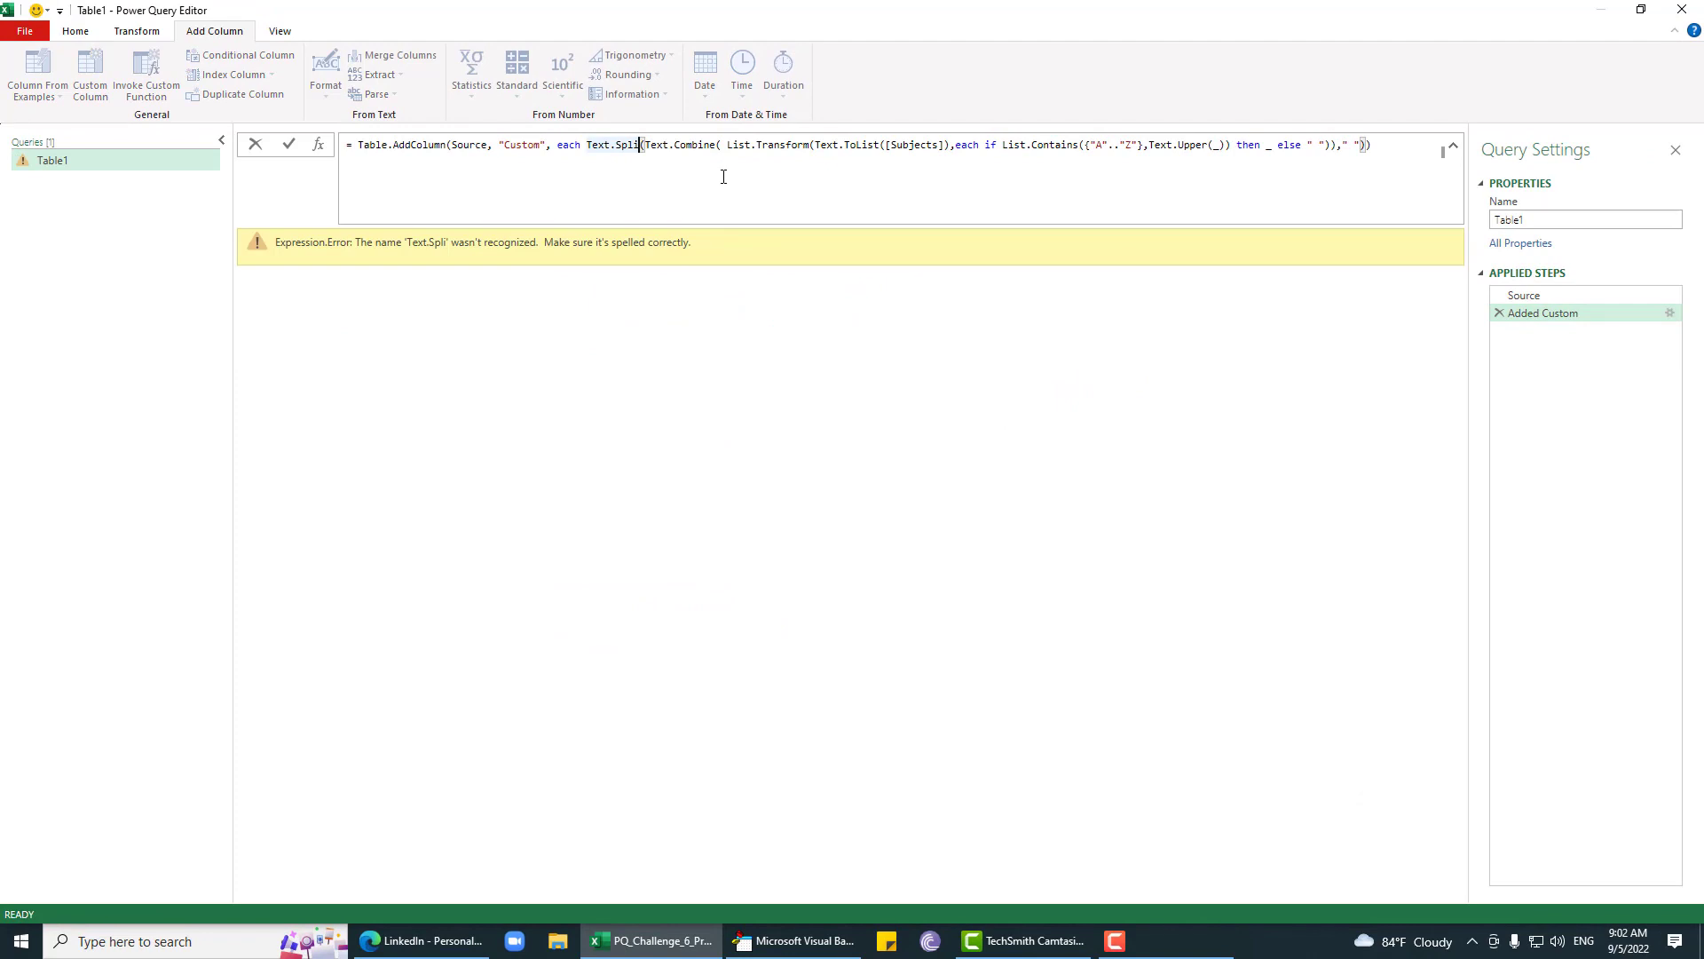
text(t)
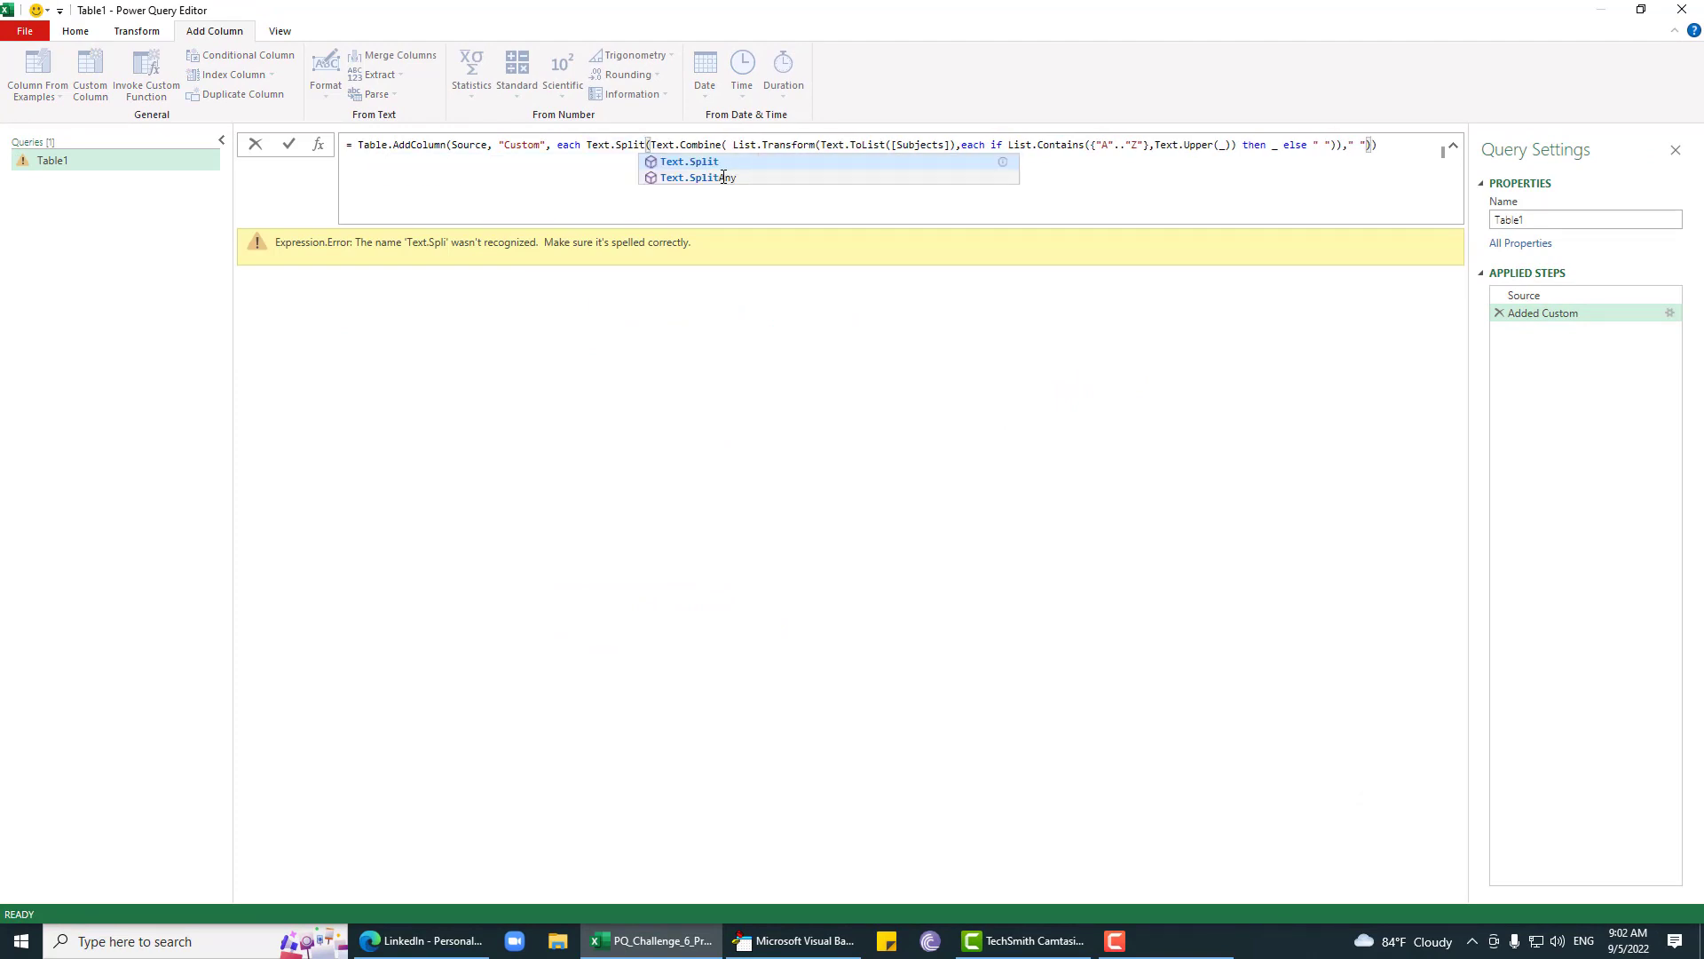
key(Return)
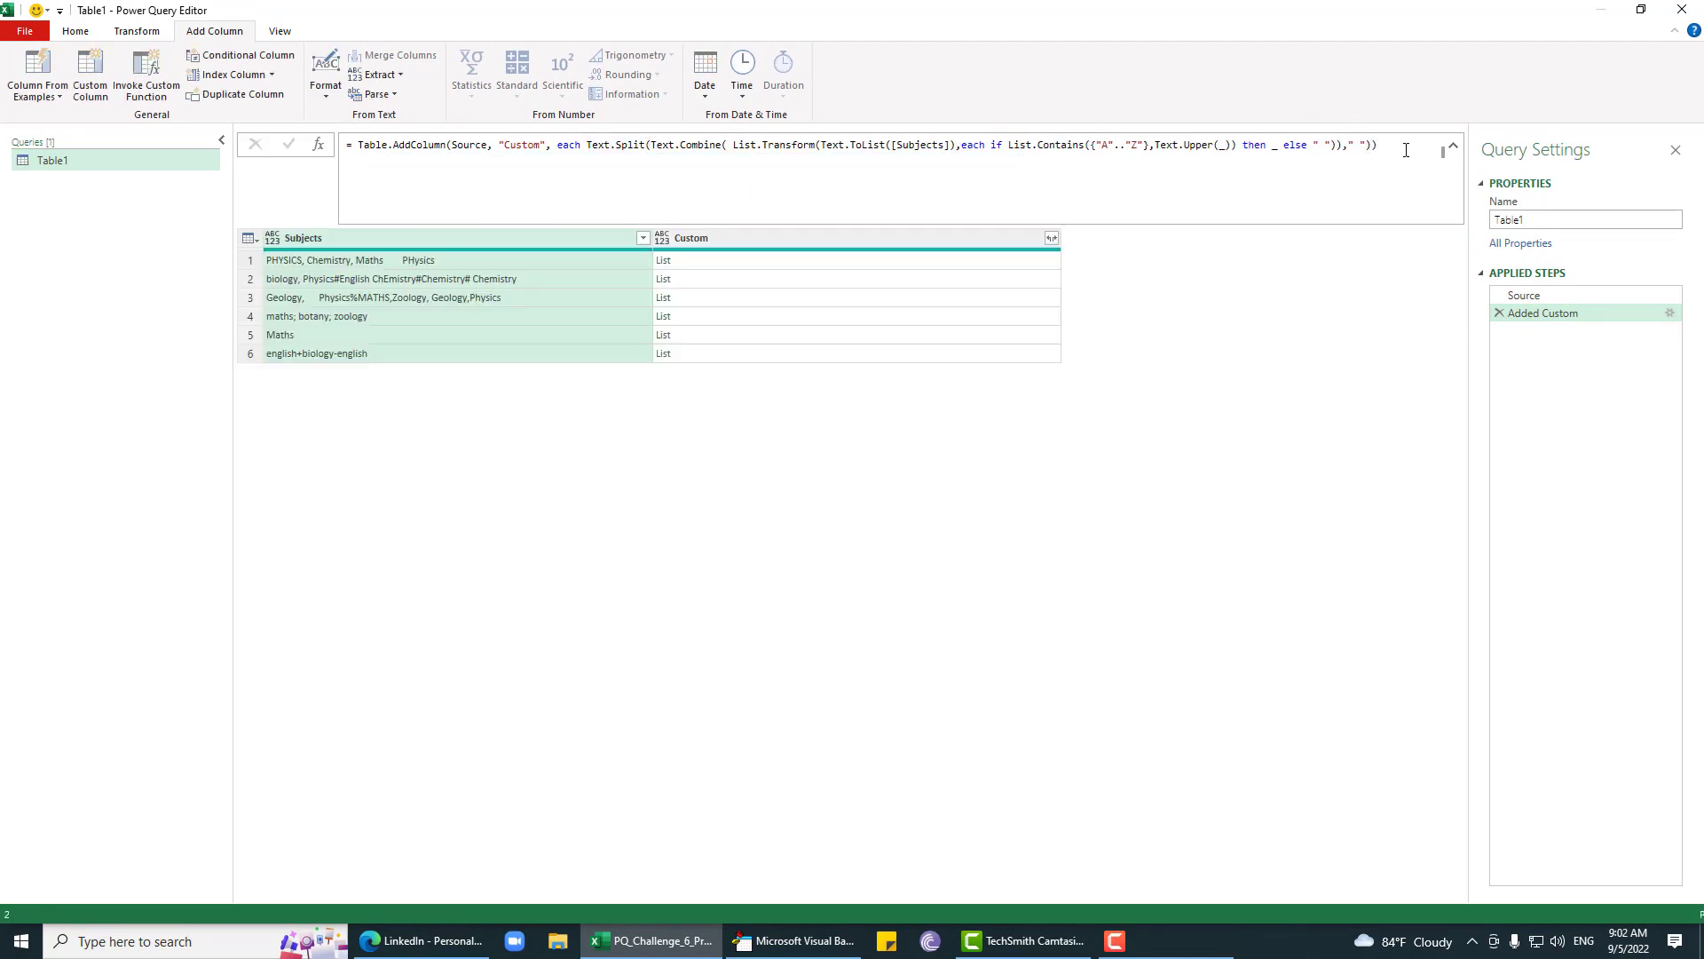
click(810, 263)
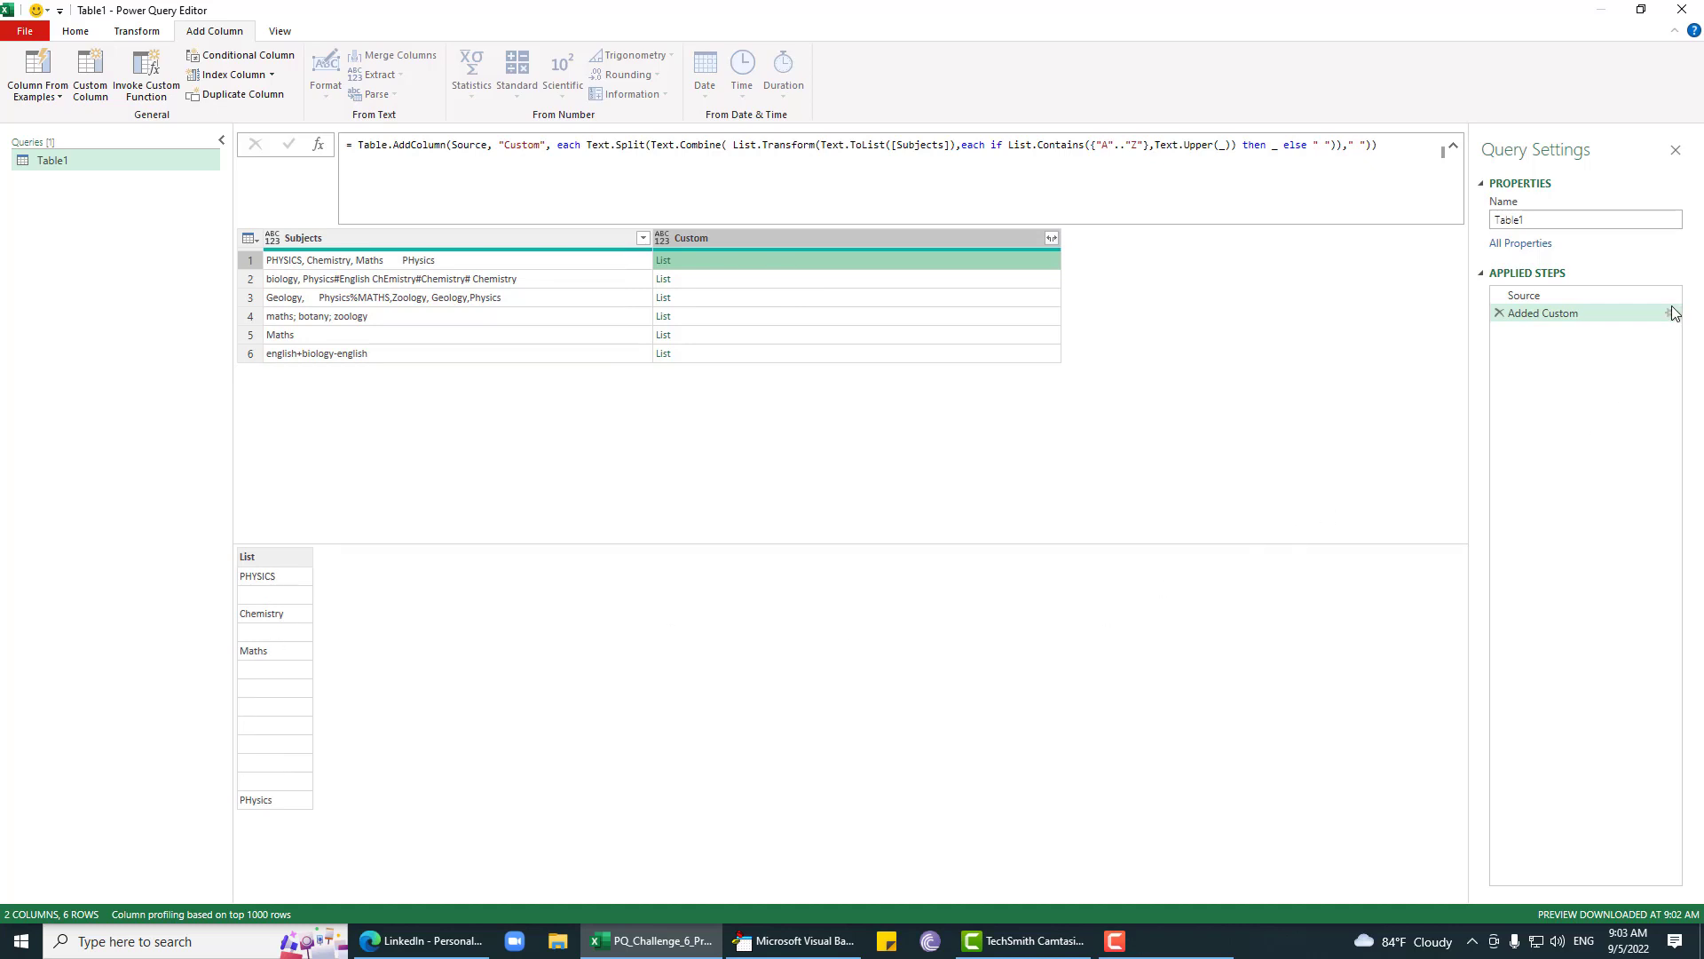
Step: Wrap the split in List.Transform( … ,each Text.Trim(_)) to trim every word in each list
click(1672, 313)
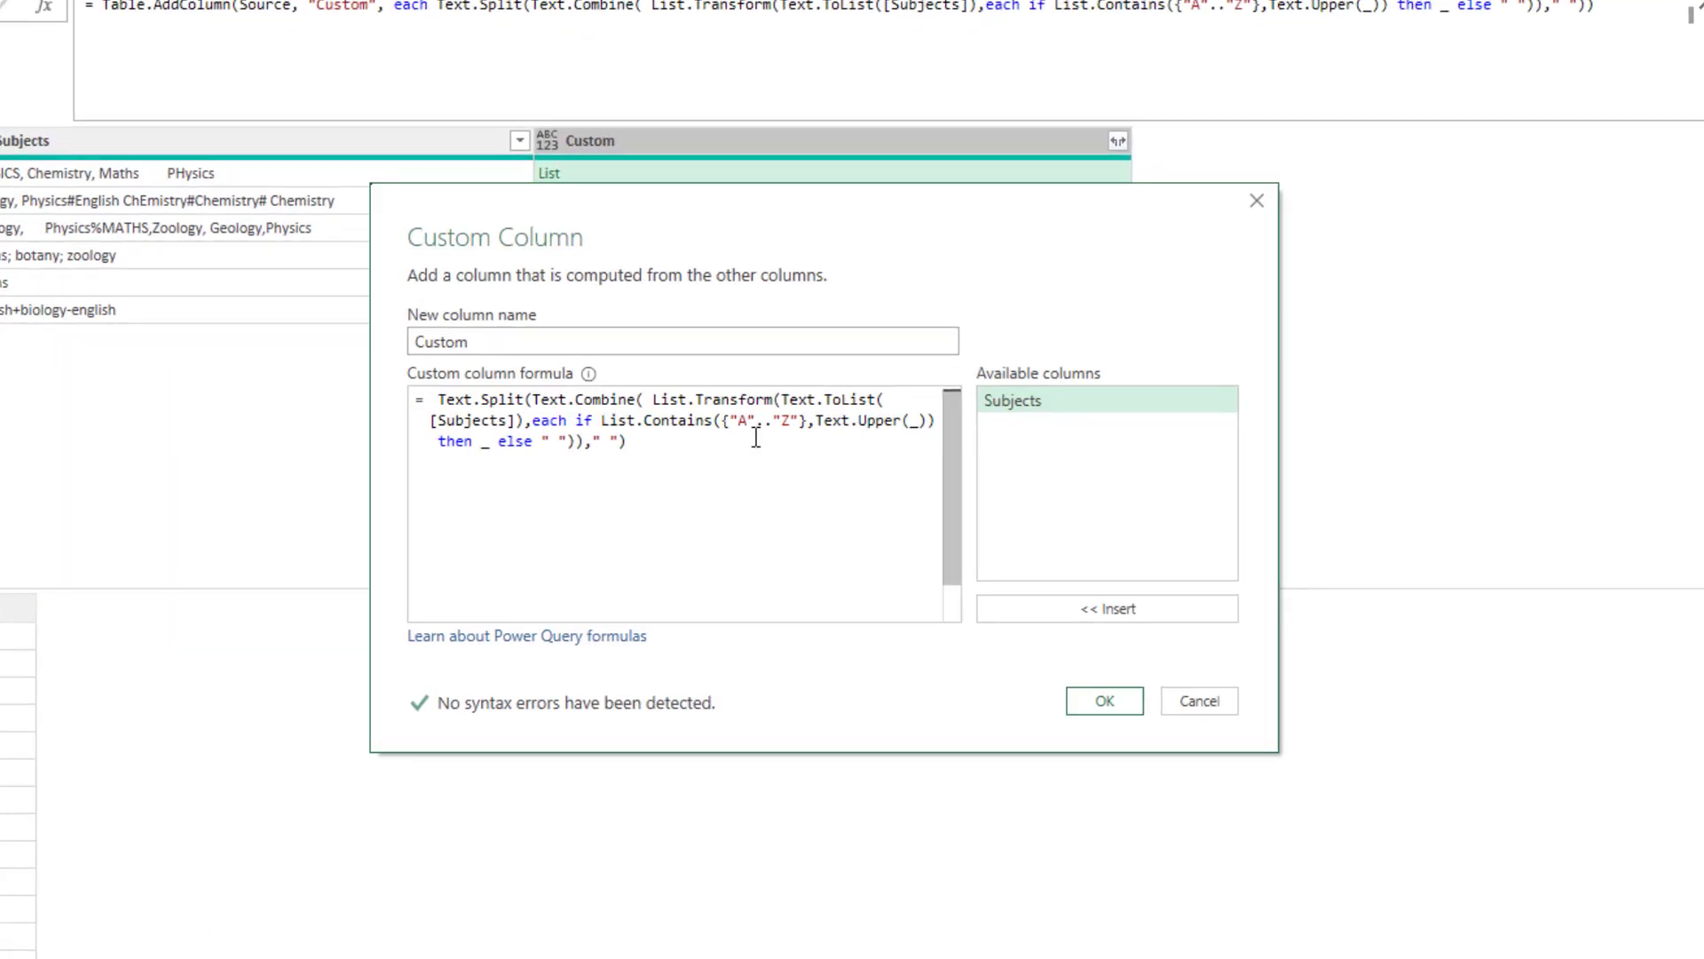
text(L.TR Text.Split(Text.Combine( List.Transform(Text.ToList()
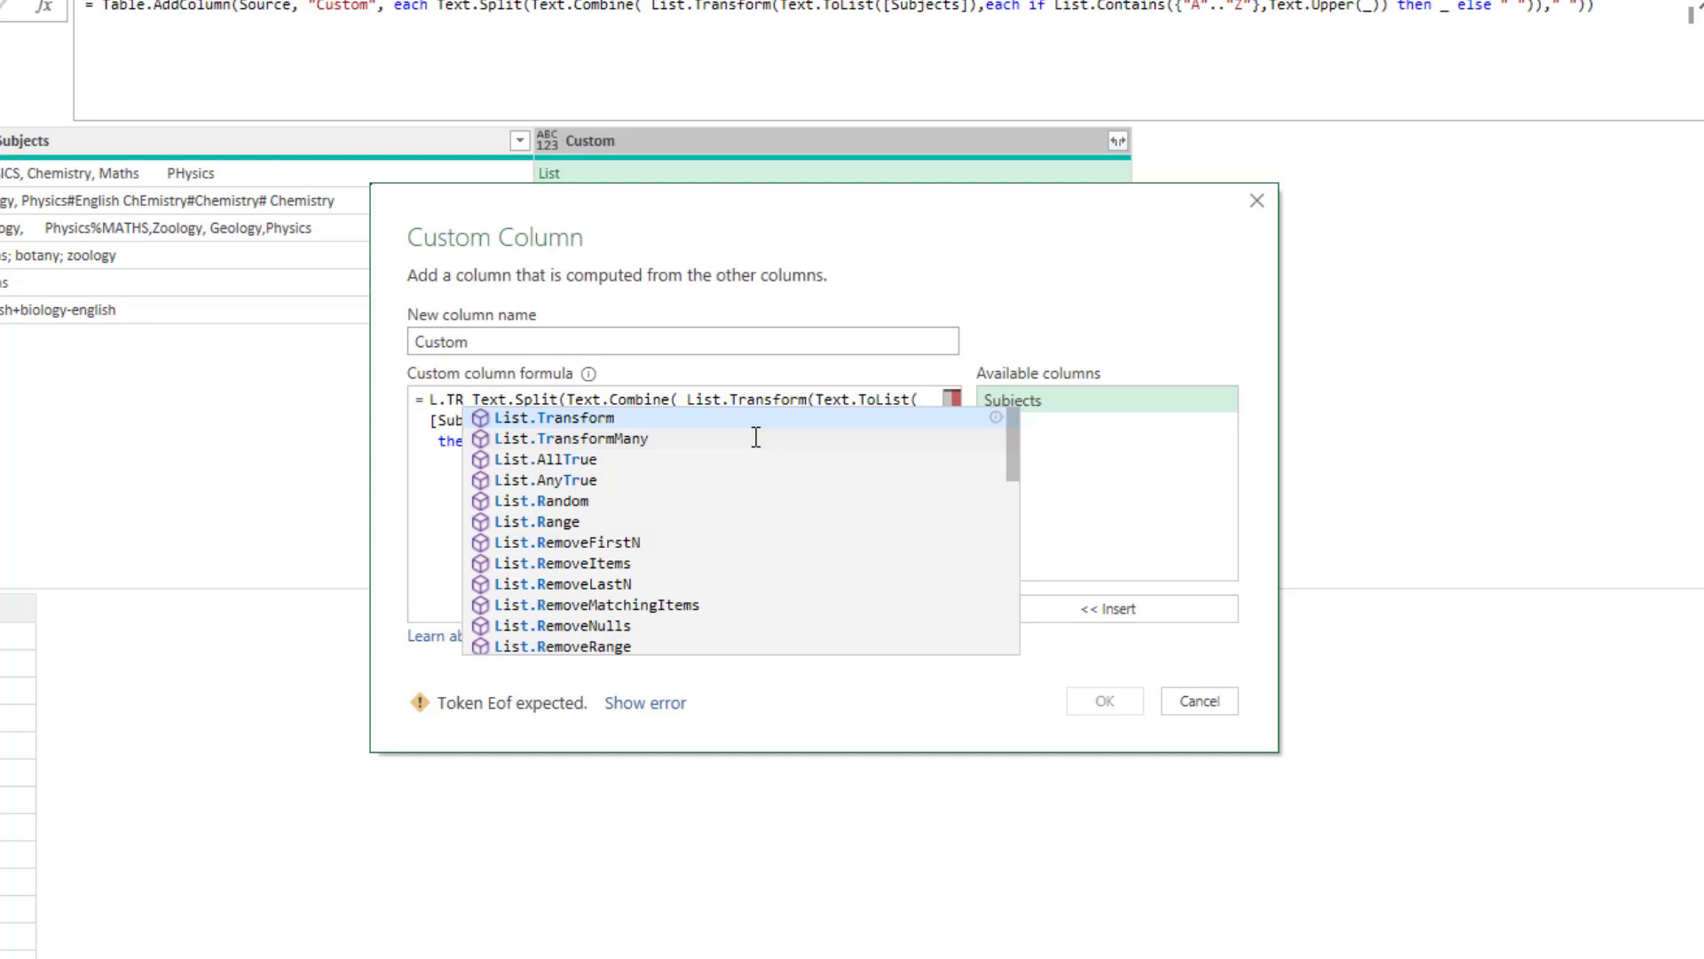
key(Tab)
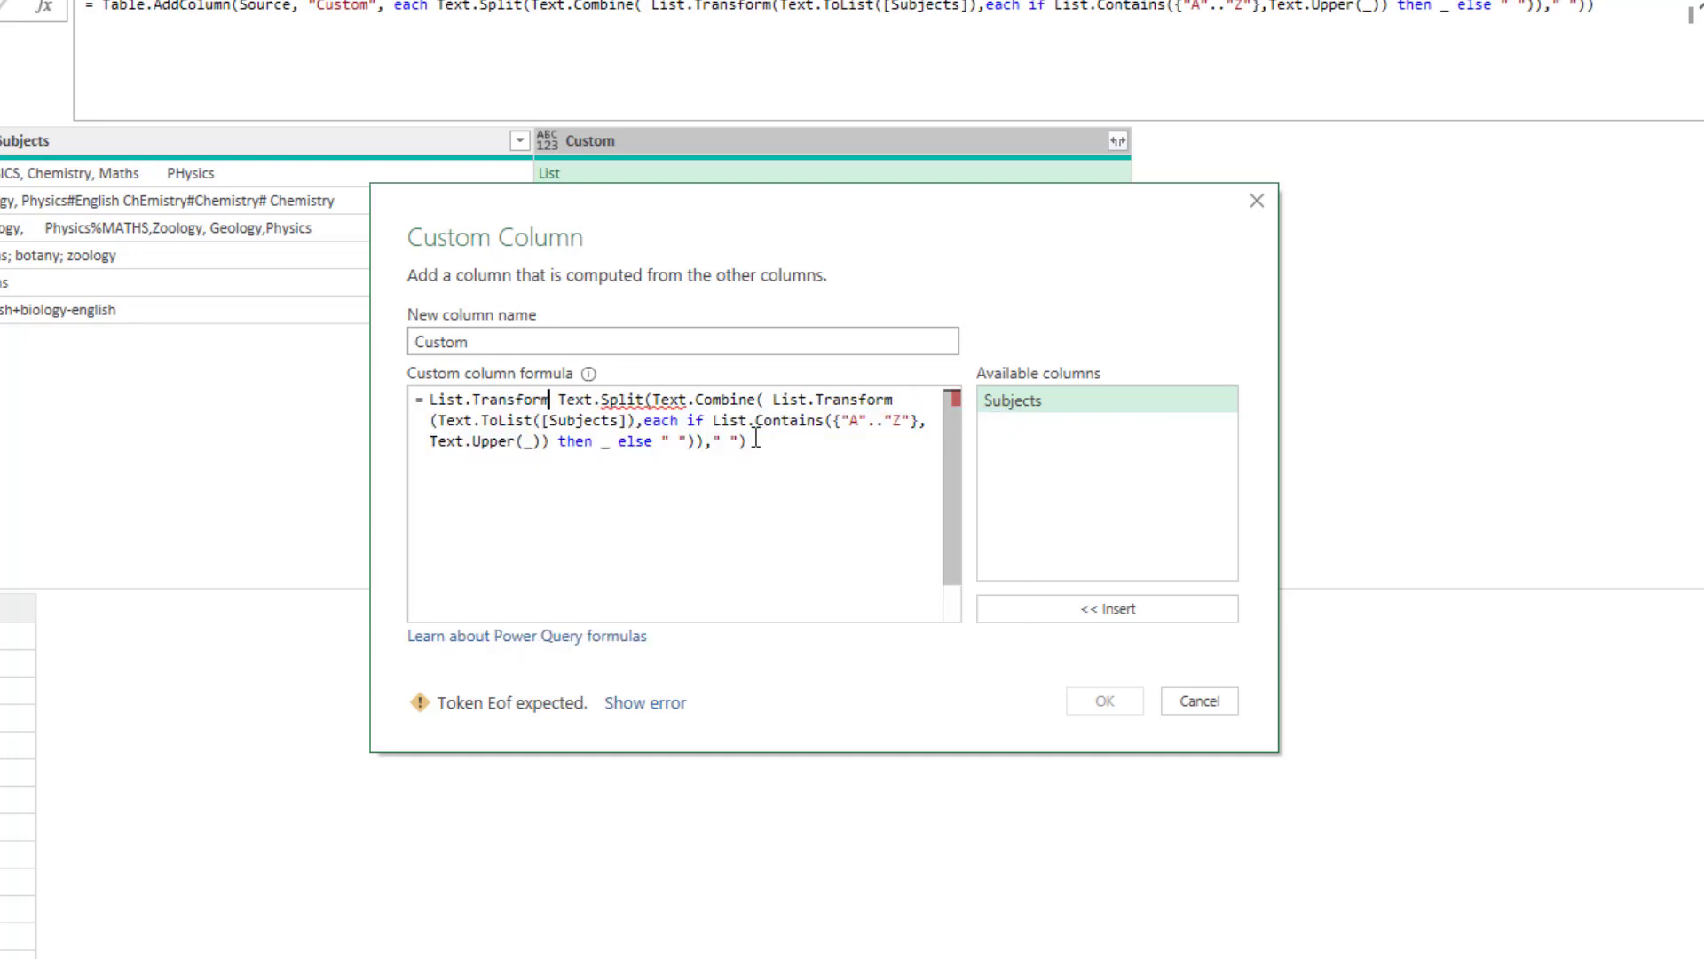
text(()
click(838, 456)
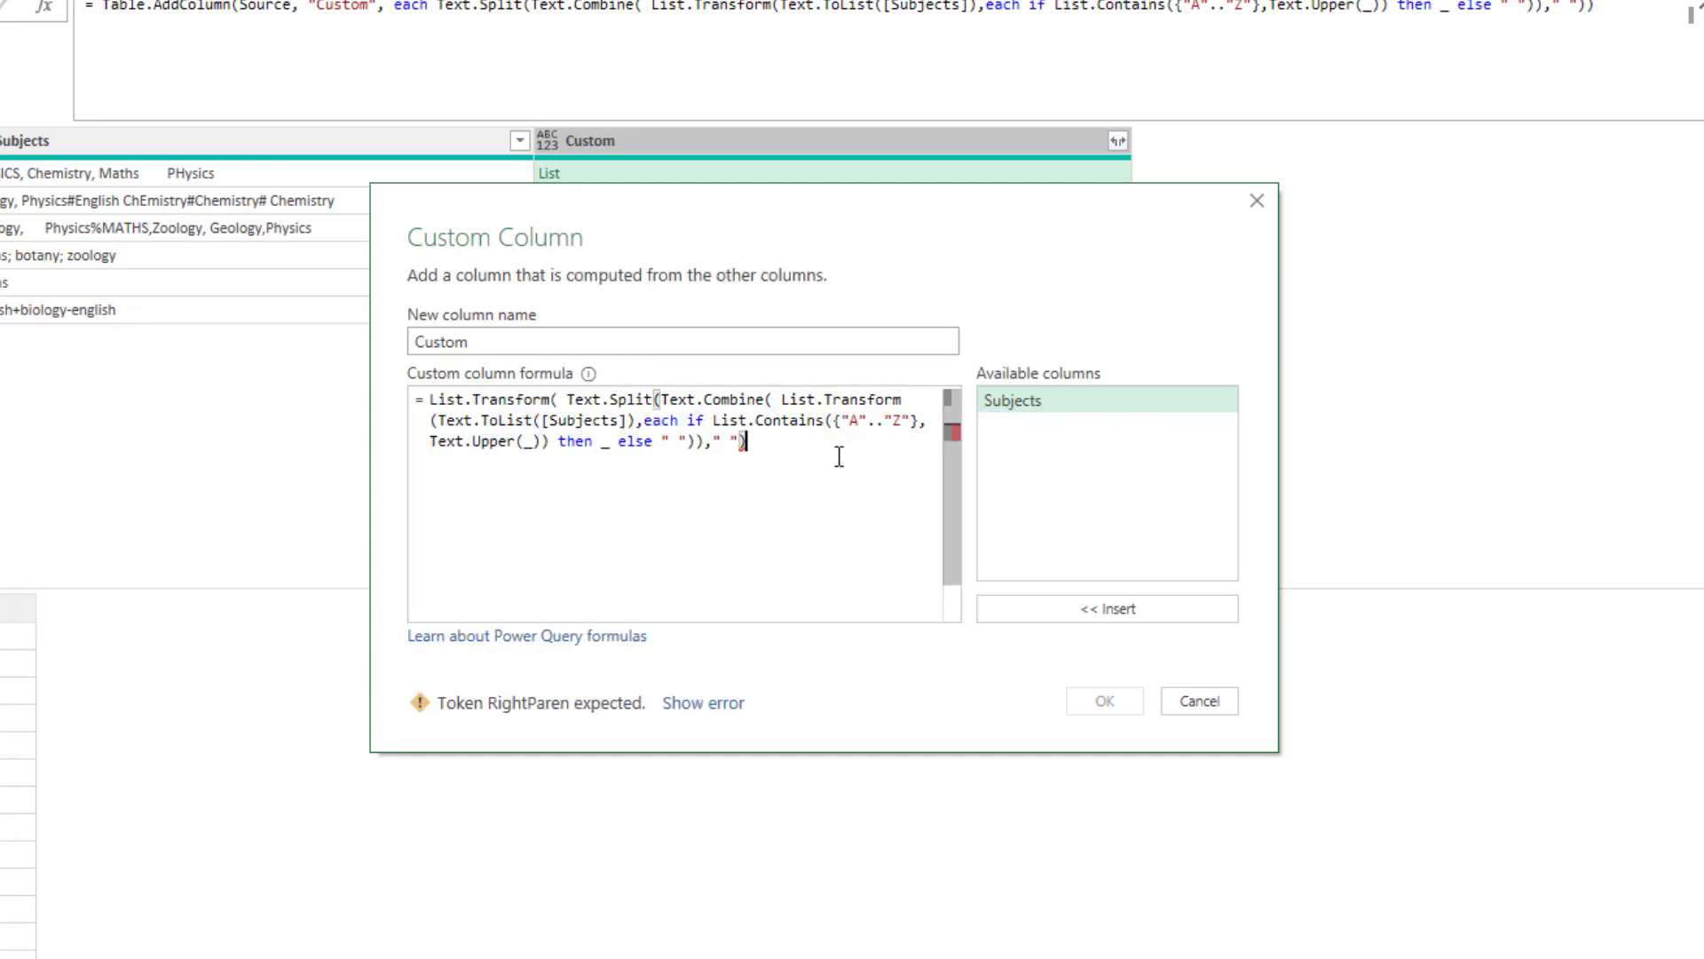
text(,ea)
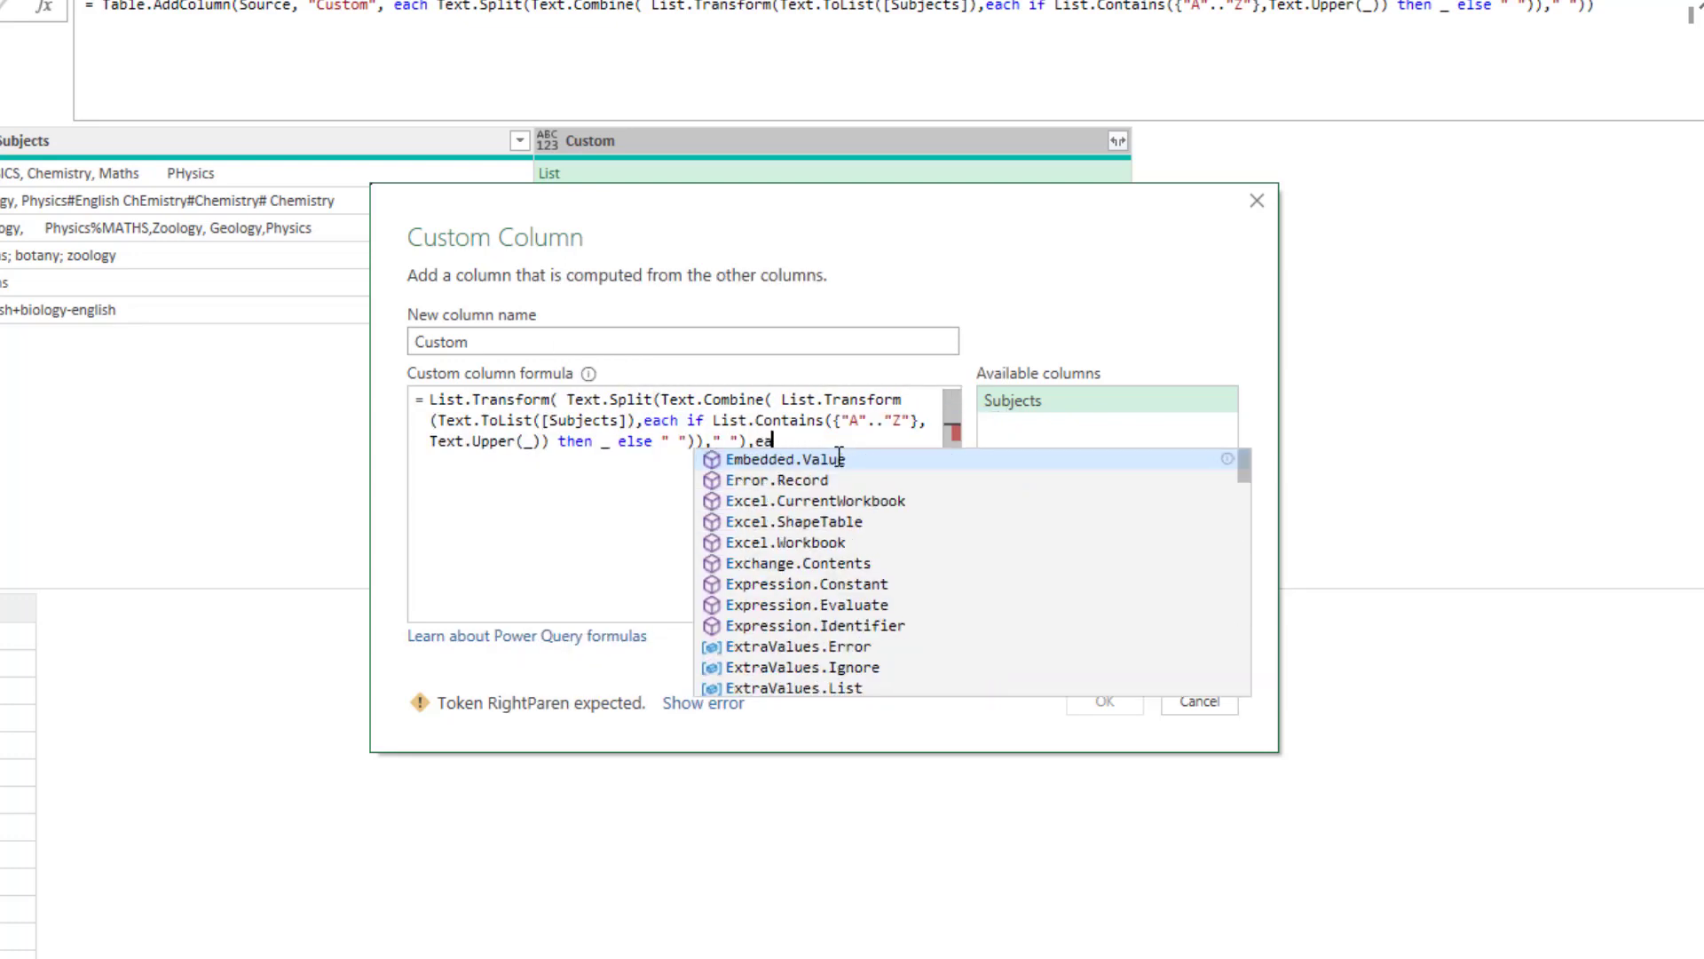
text(ch )
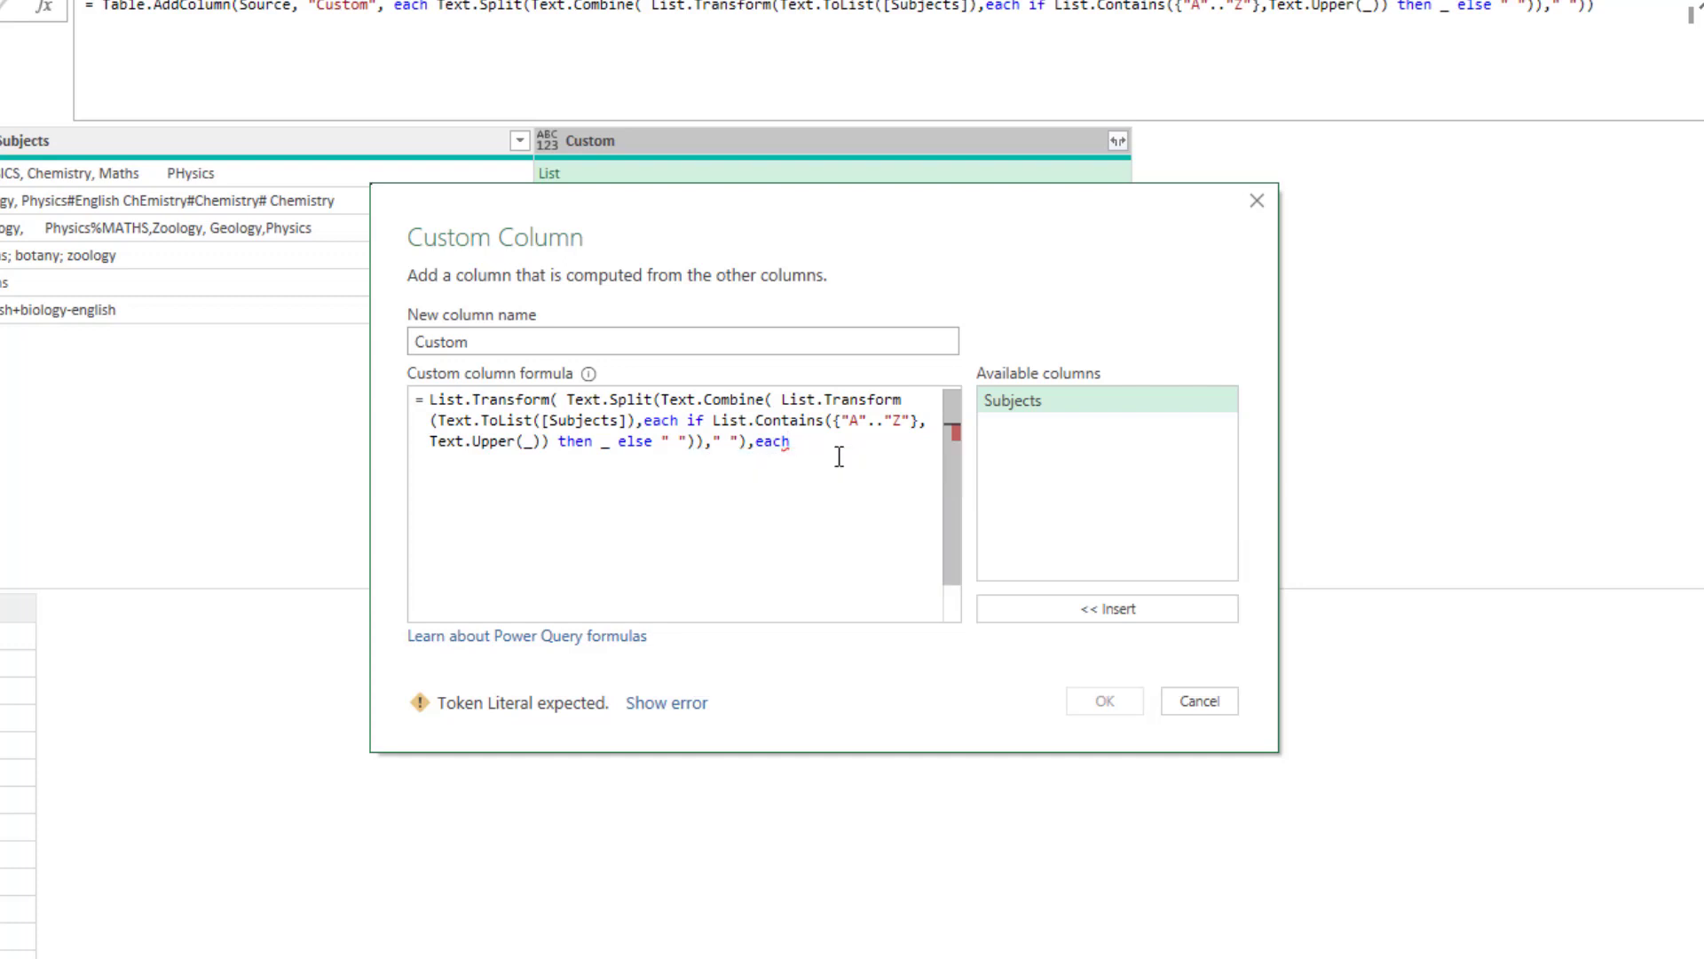
text(Text.)
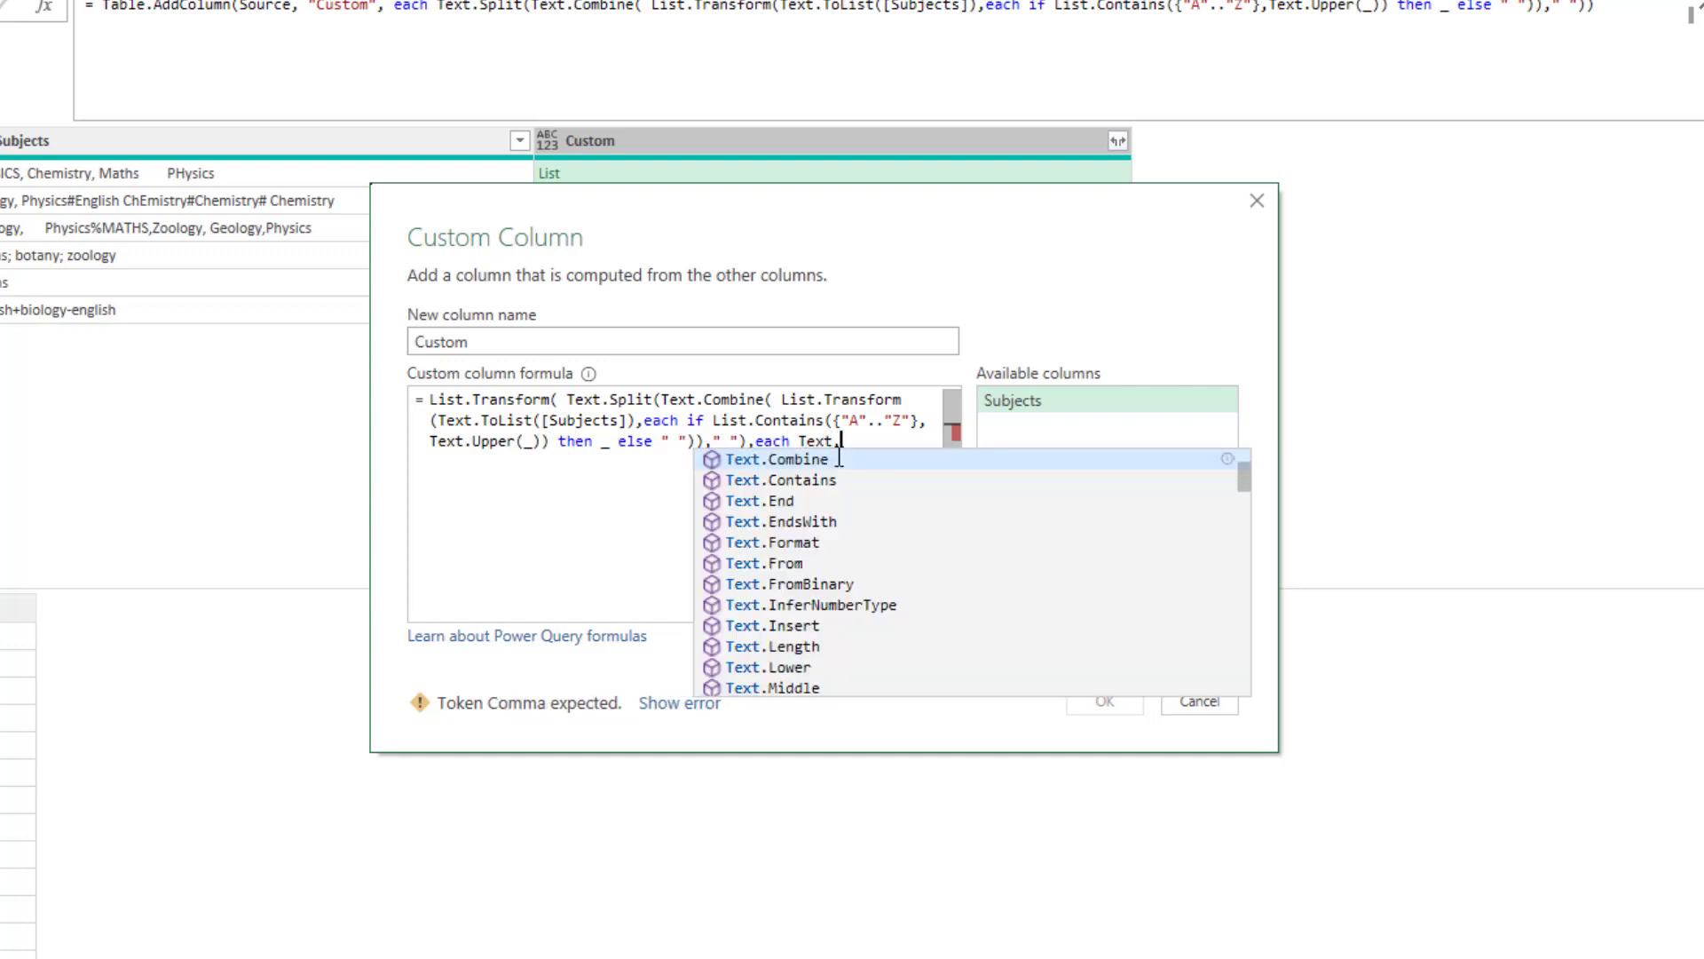
text(Trim(_))
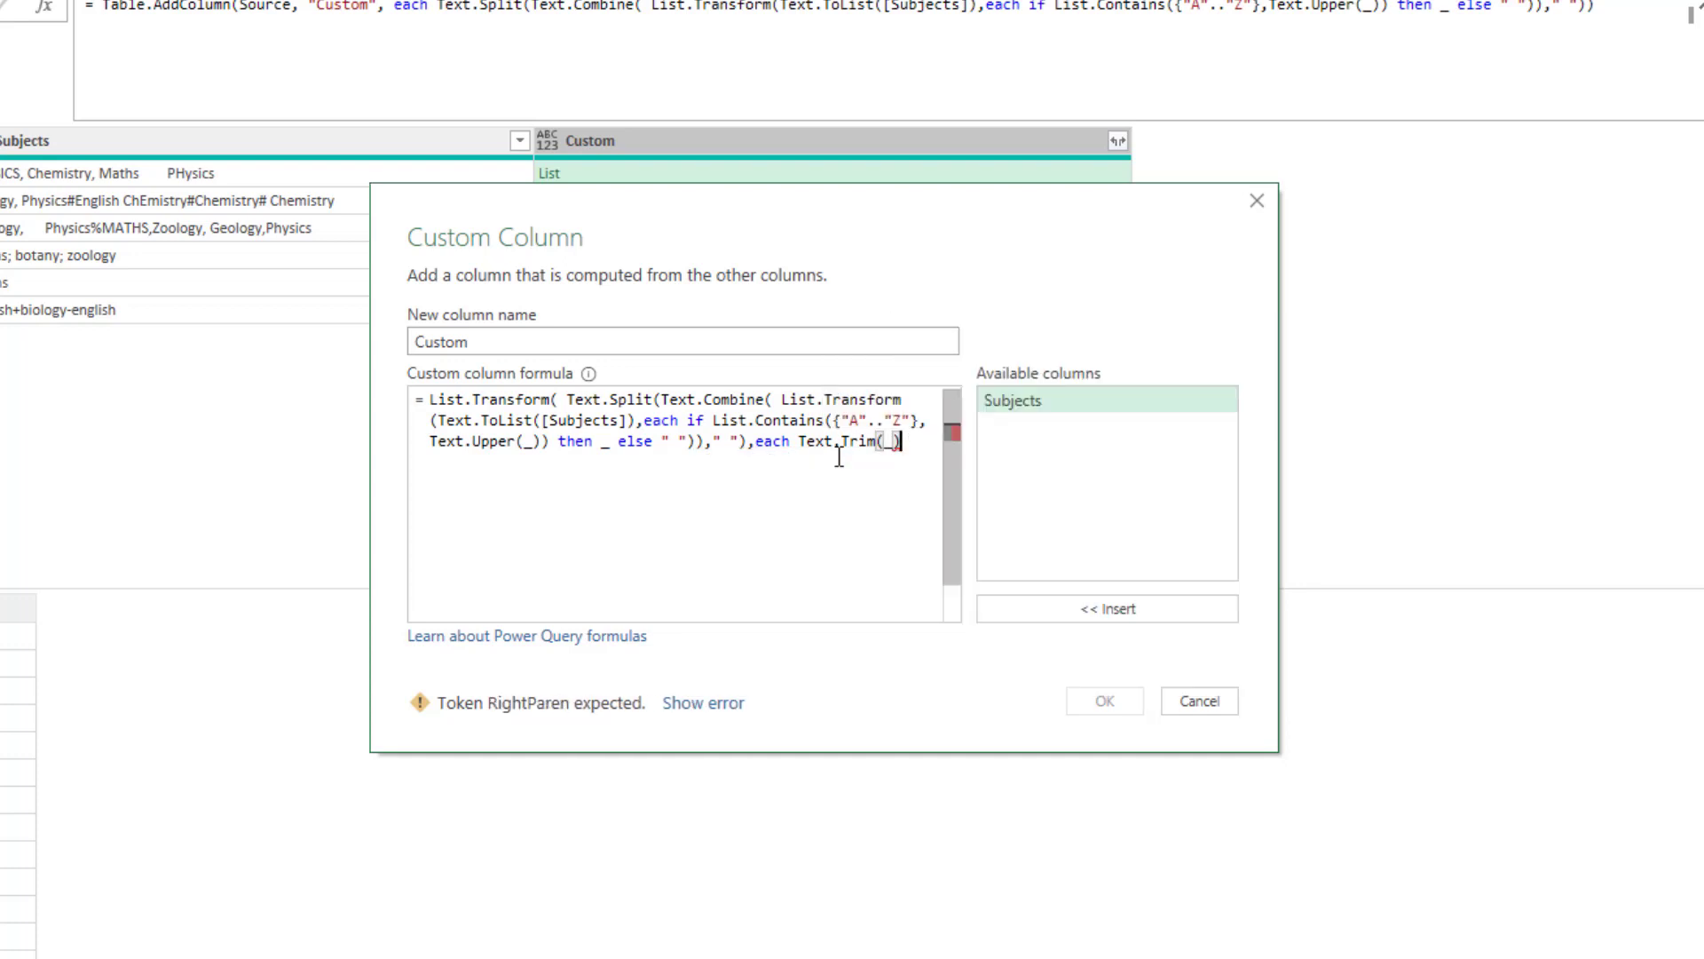
text())
click(1103, 701)
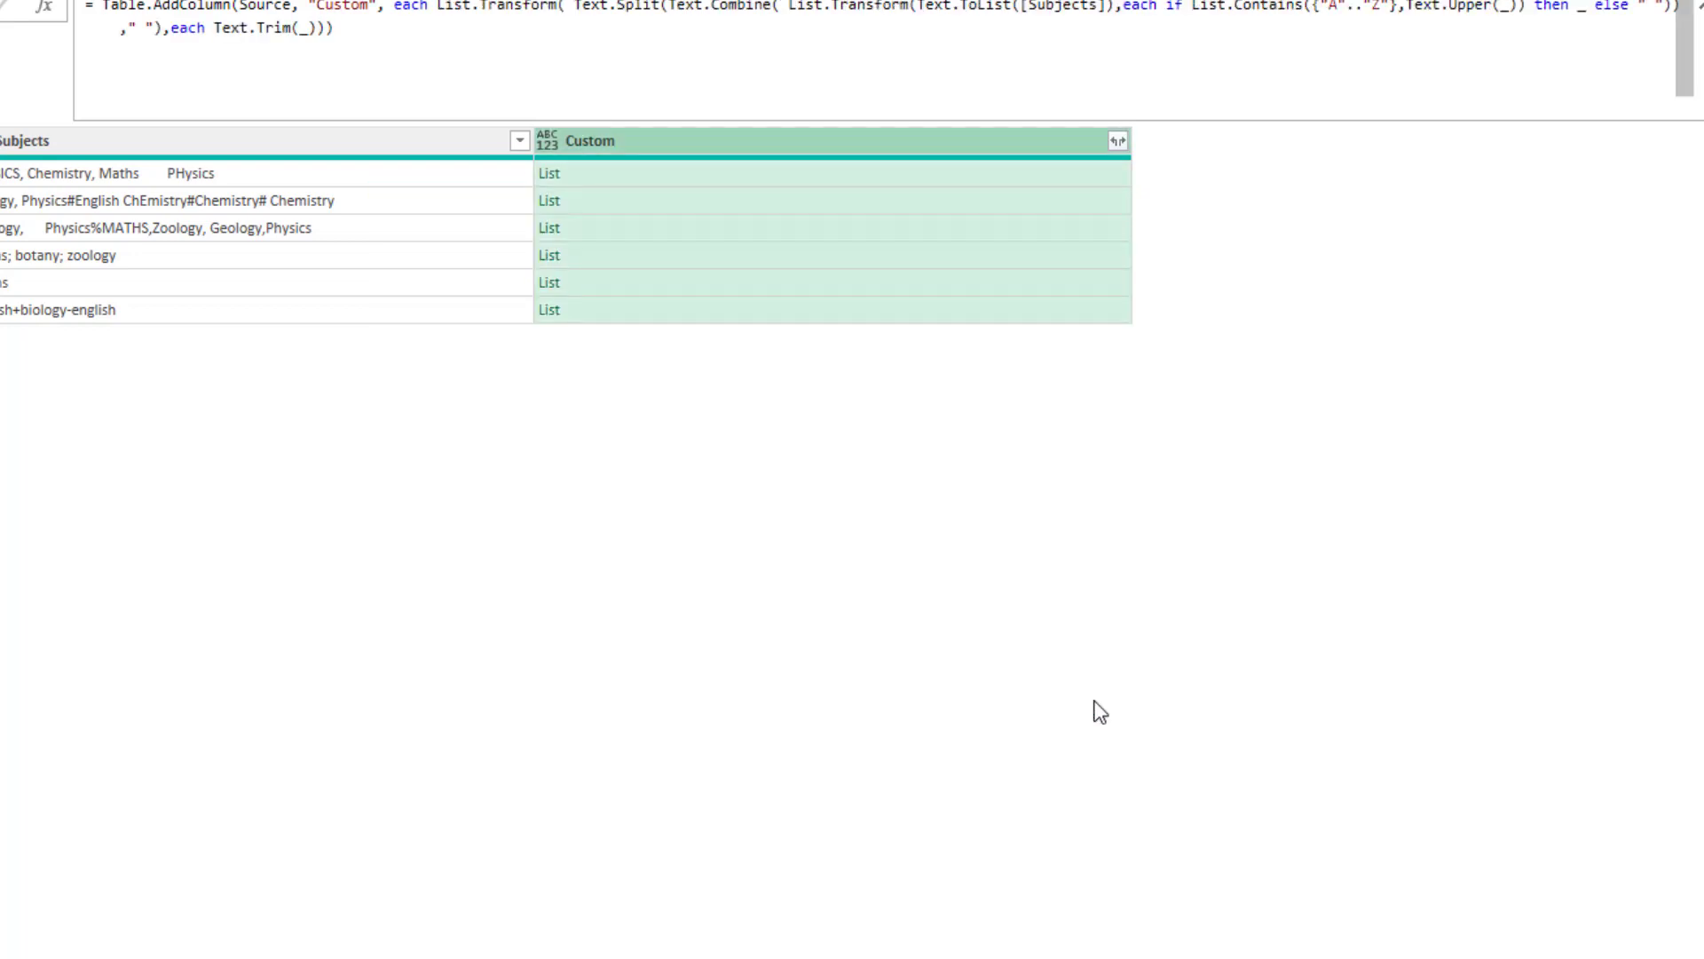
Step: Switch List.Transform to List.Select with each Text.Trim(_)<>"" to drop blank list items
click(868, 174)
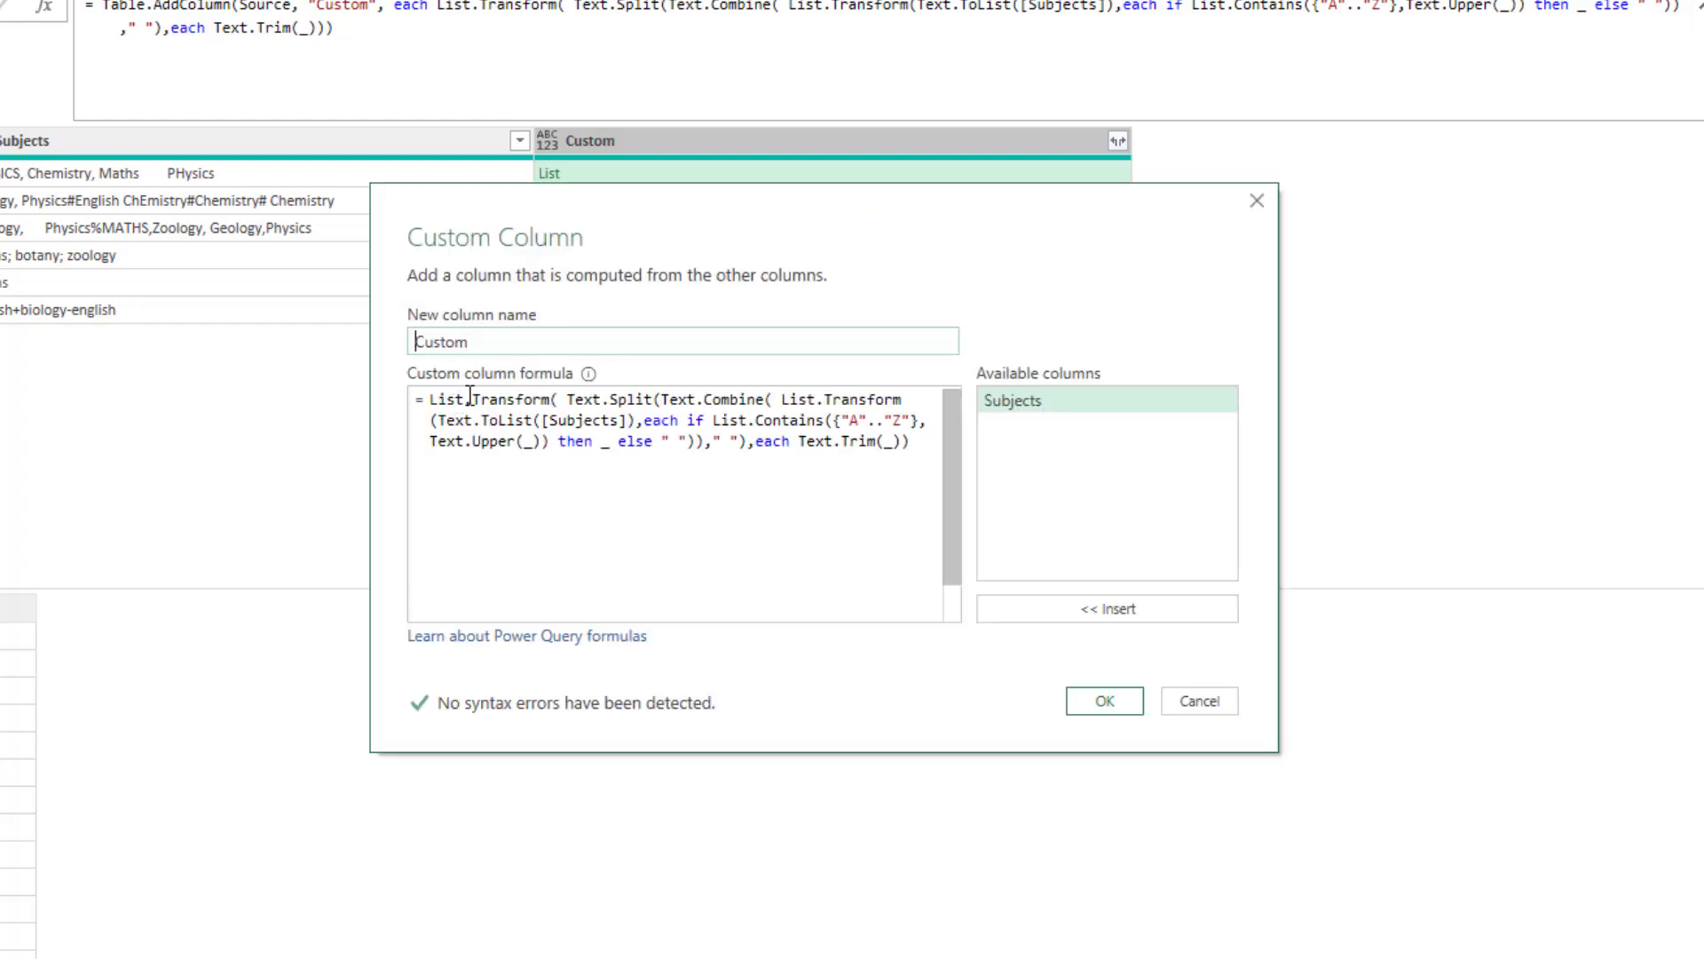
double_click(494, 399)
text(sel)
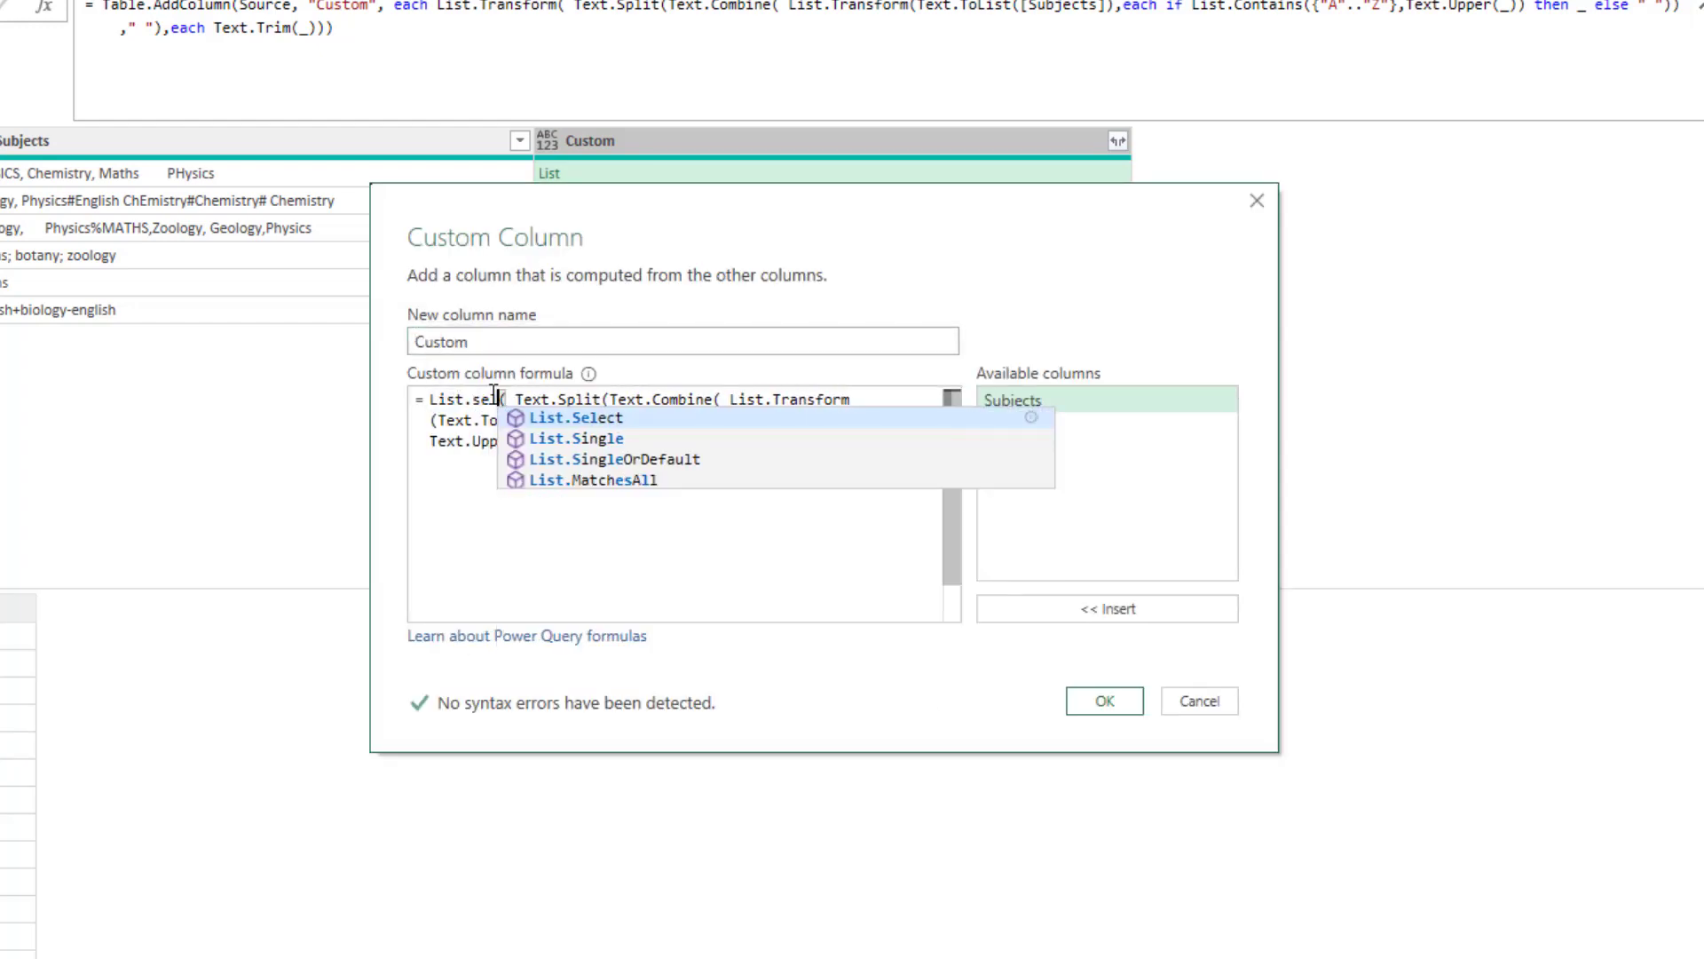
key(Tab)
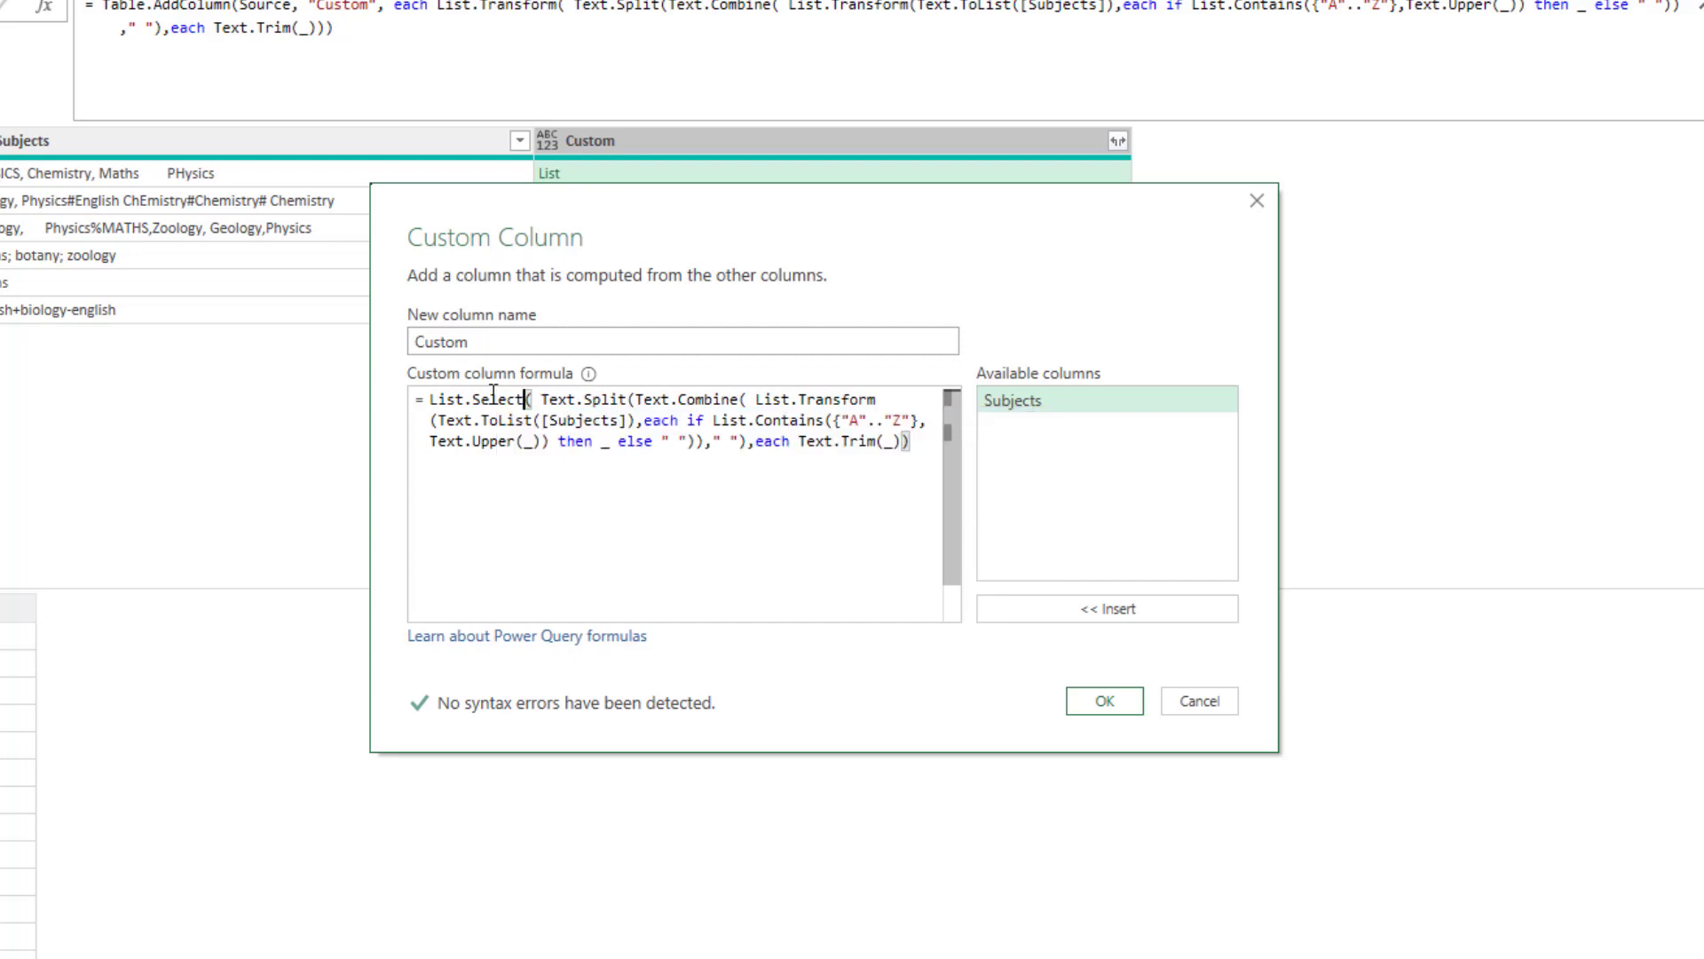
click(544, 405)
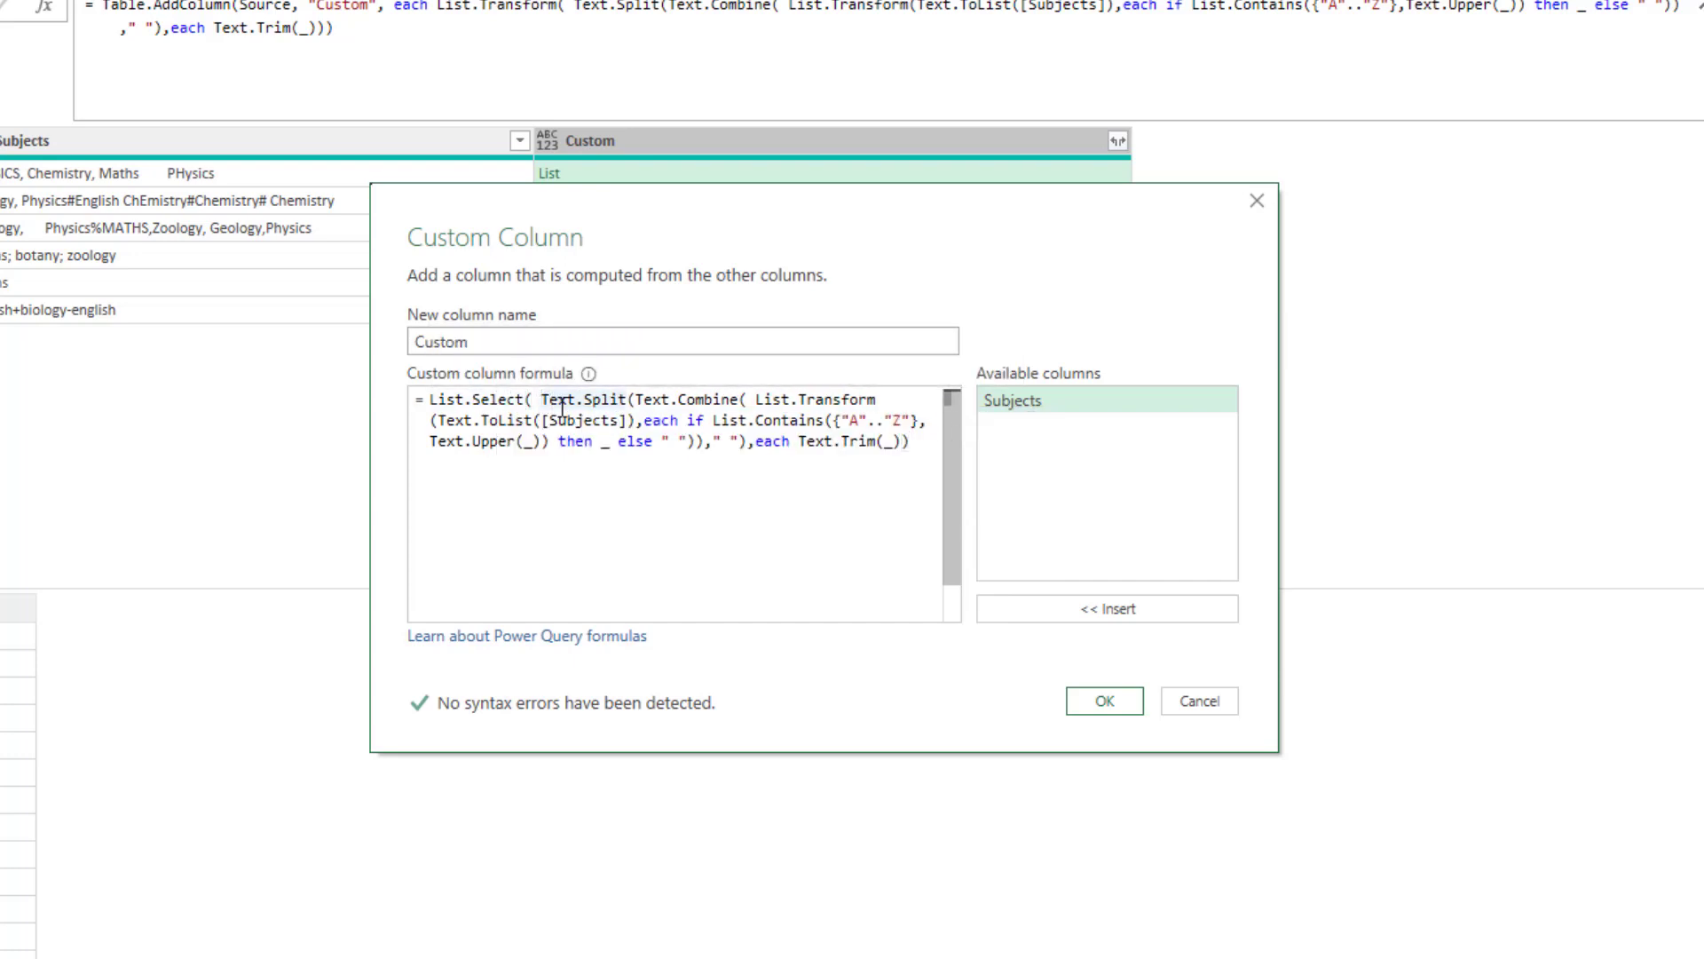
key(BackSpace)
click(490, 402)
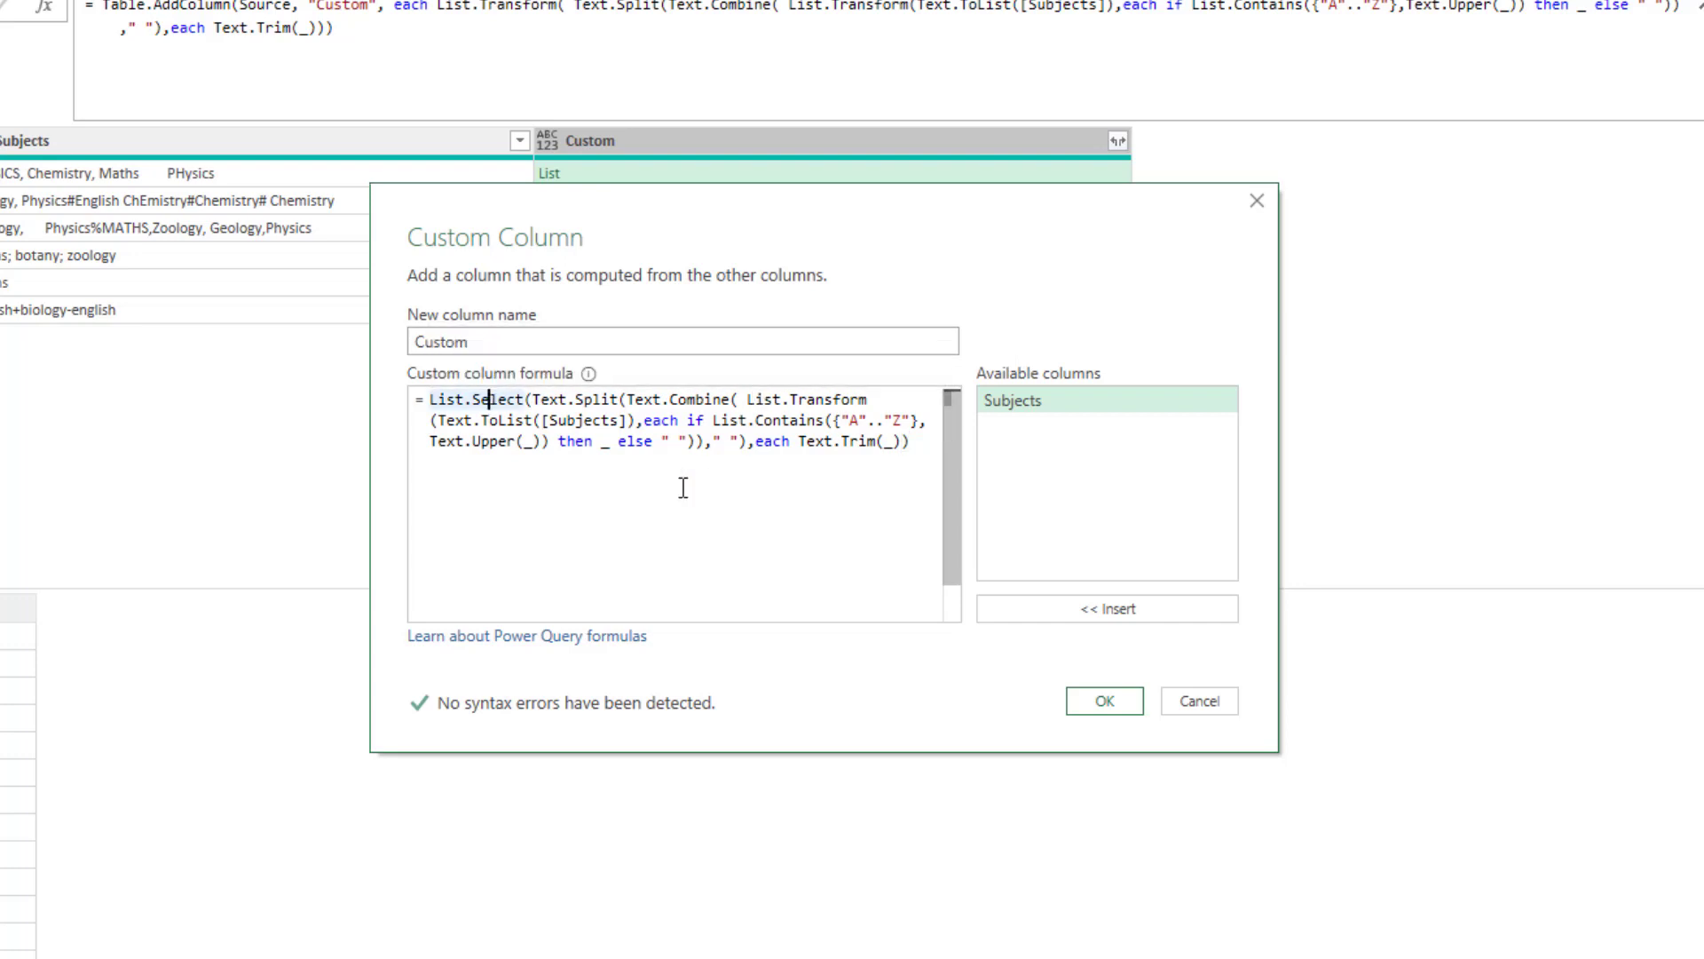
click(754, 442)
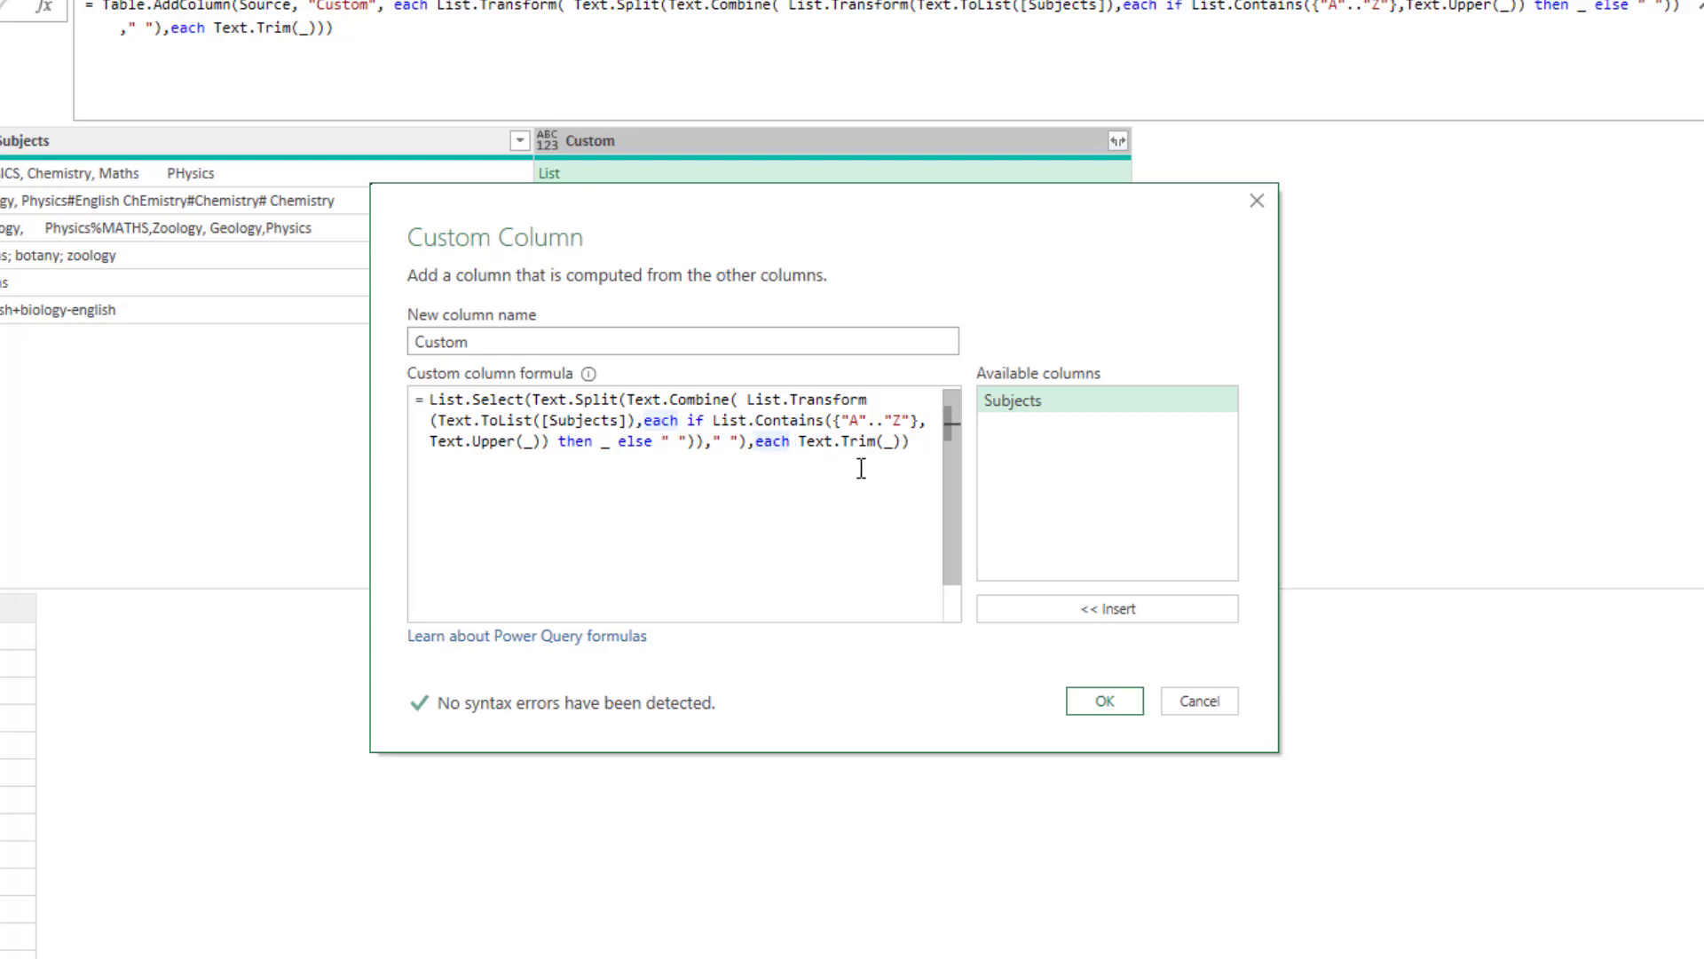
key(Right)
key(Right)
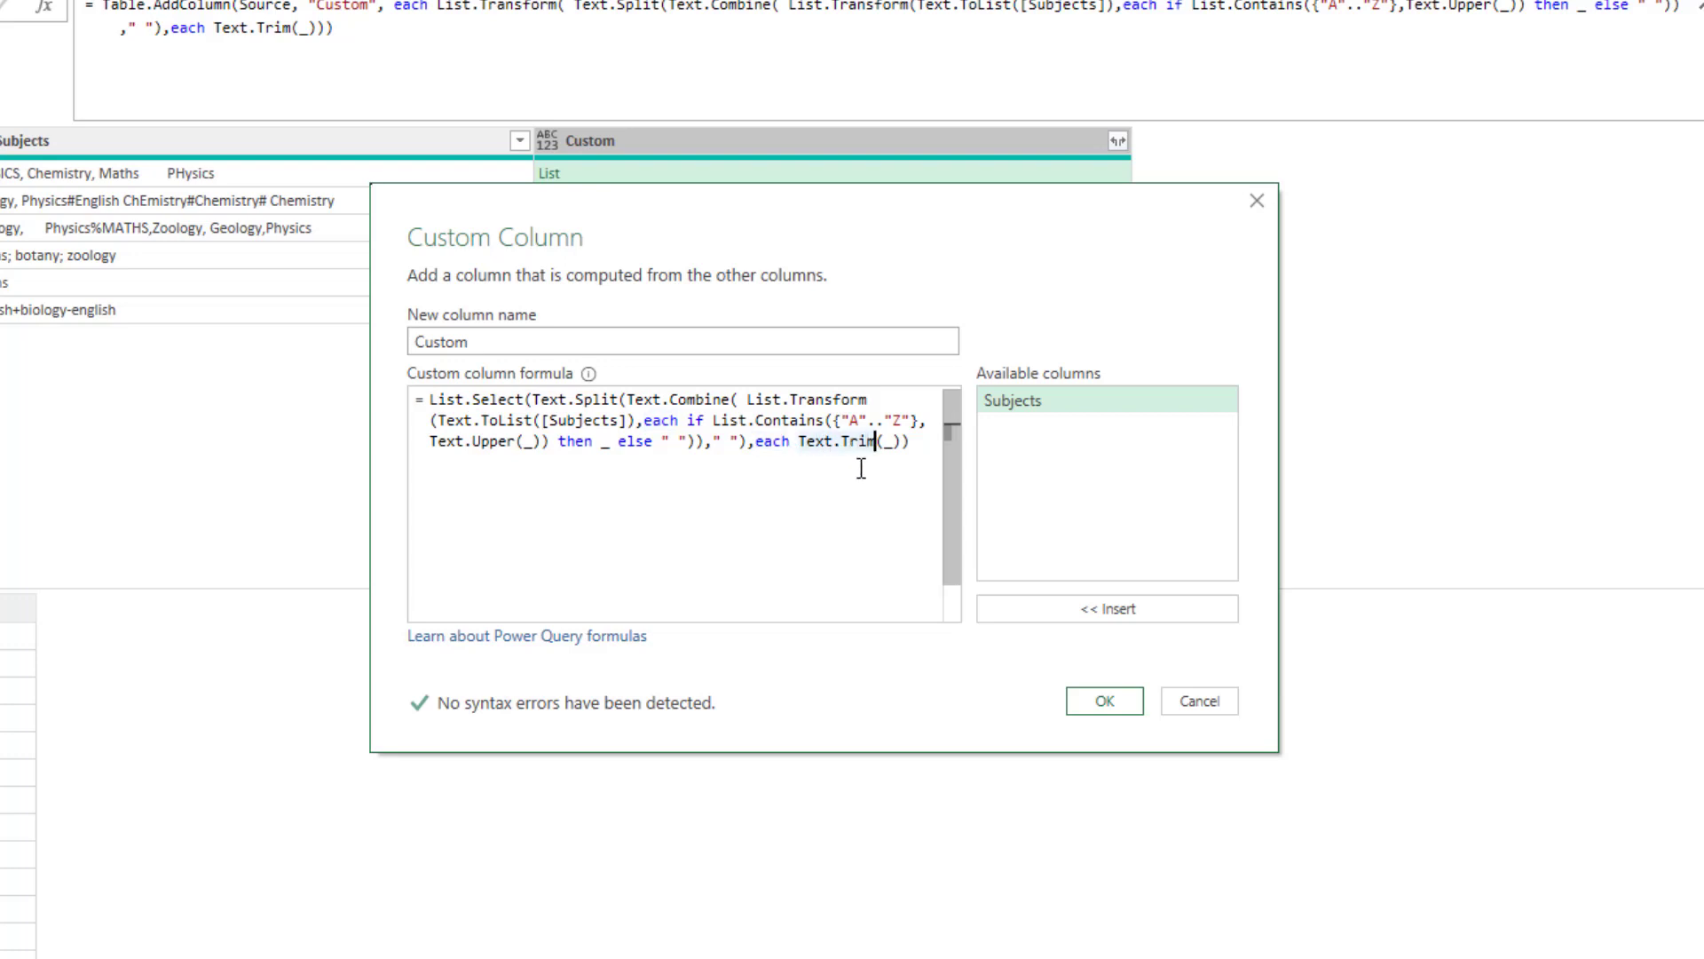
key(Right)
key(Right)
key(Right)
text(<>)
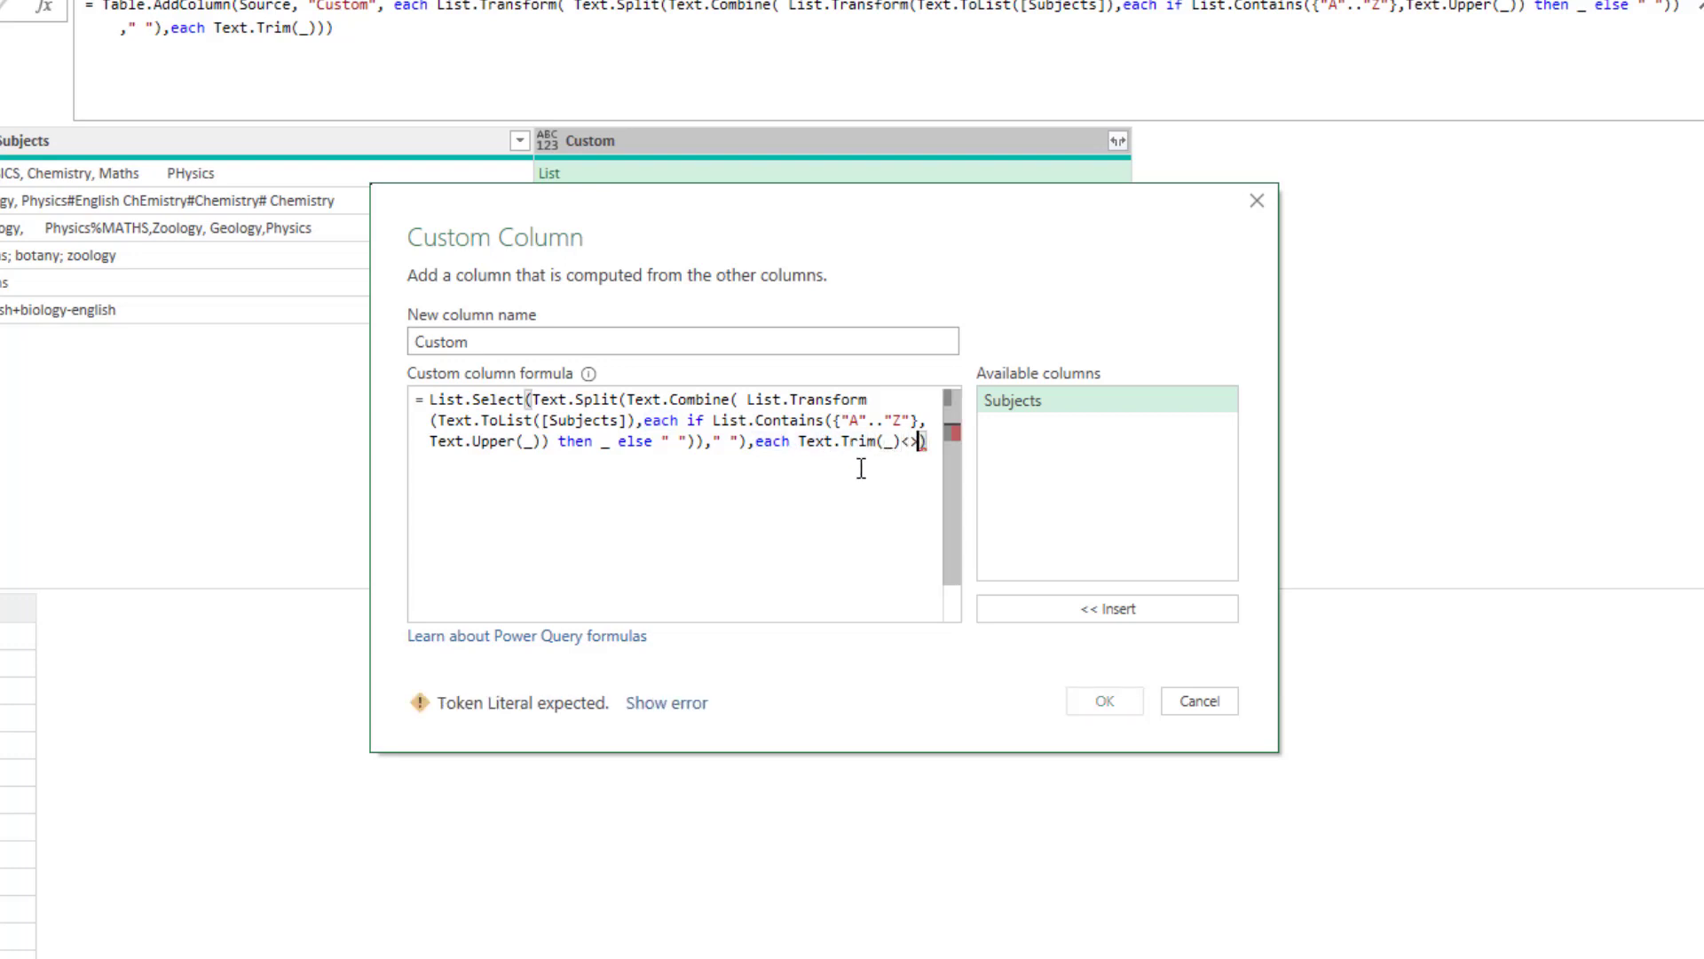
text("")
click(1105, 703)
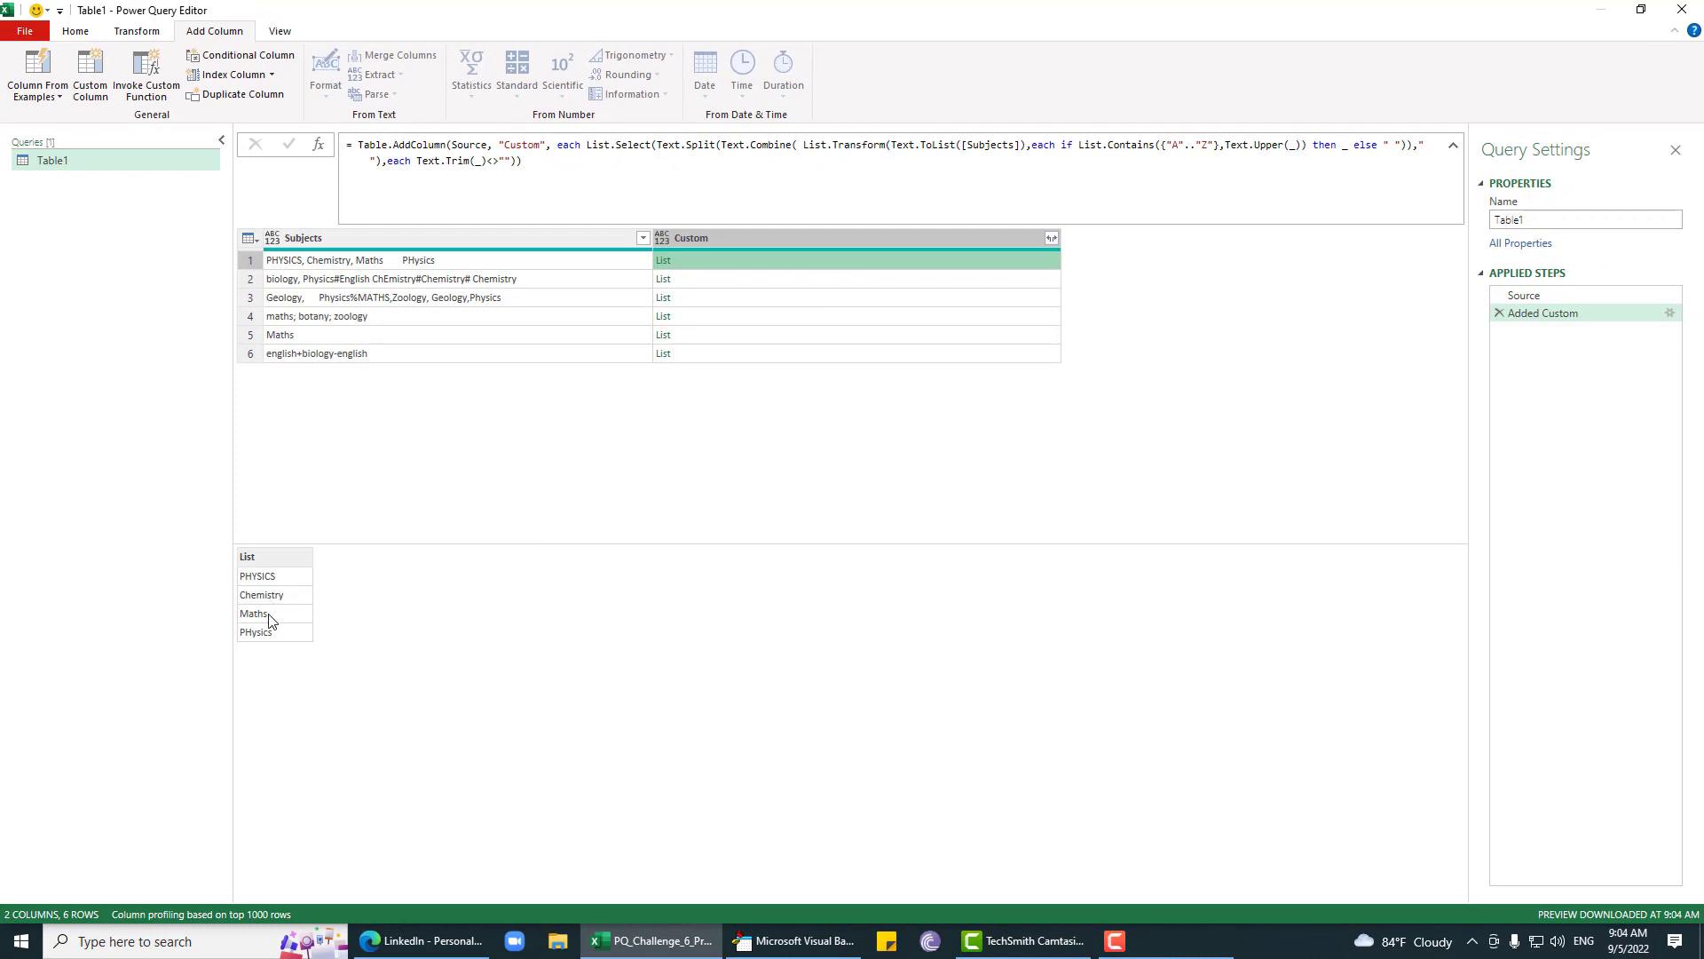
Step: Check the filtered subject lists for rows 2, 5 and 6, e.g. maths, botany, zoology
click(872, 279)
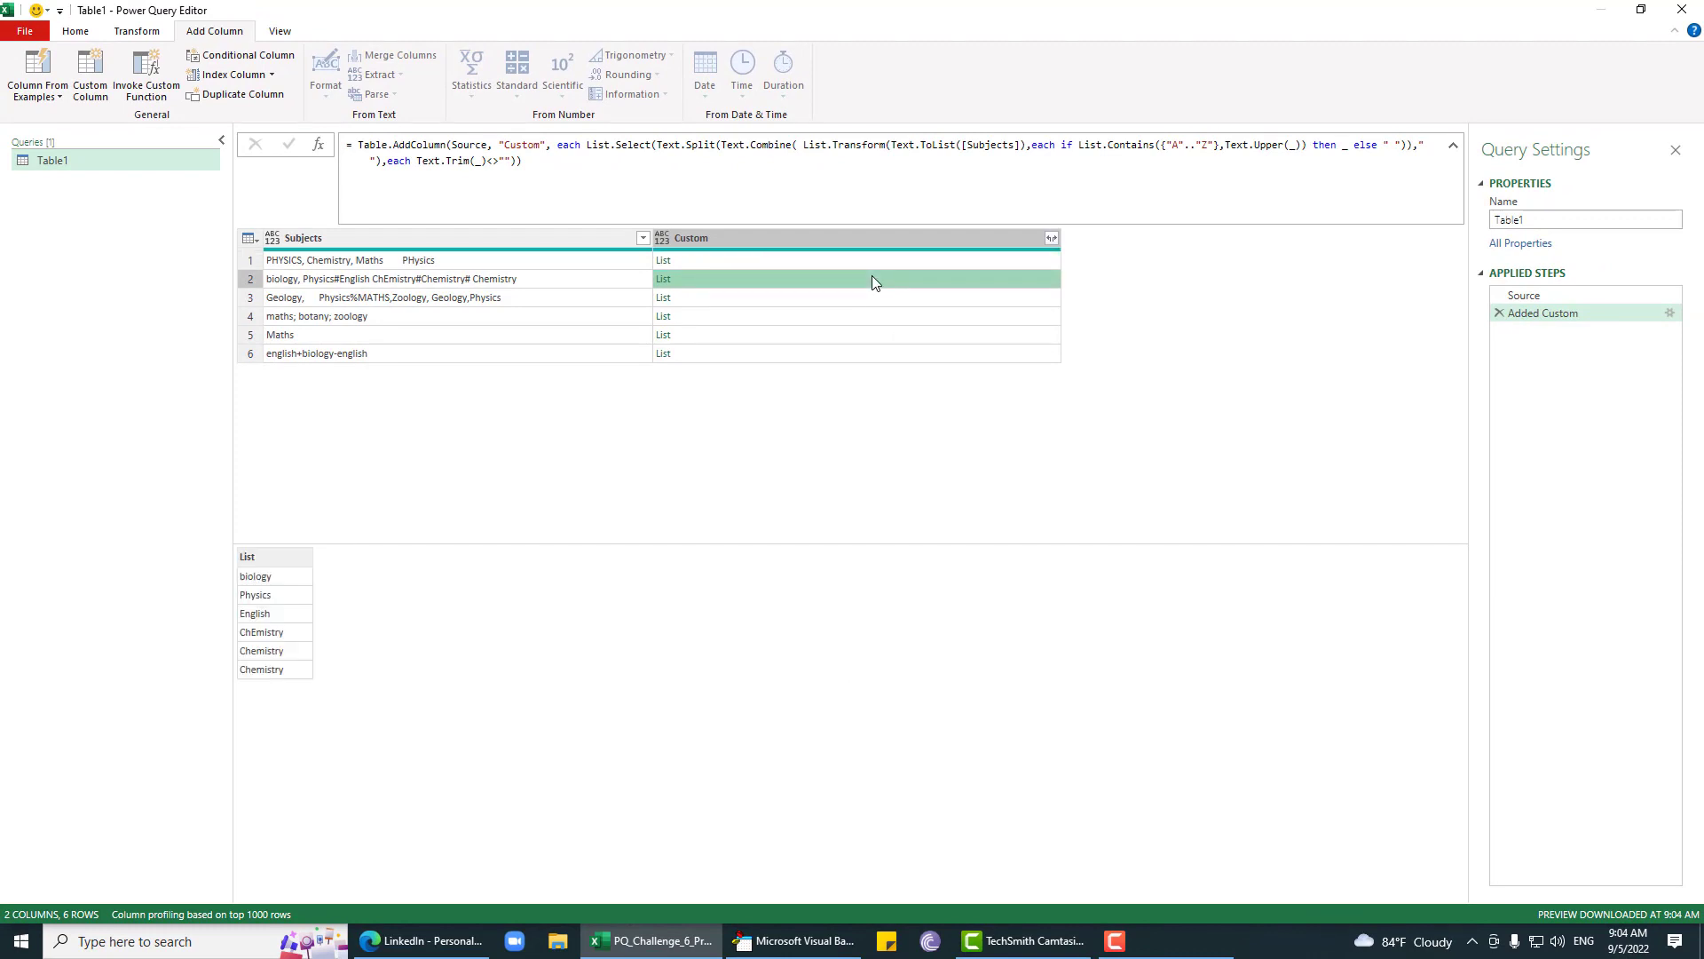
key(Down)
key(Down)
key(Down)
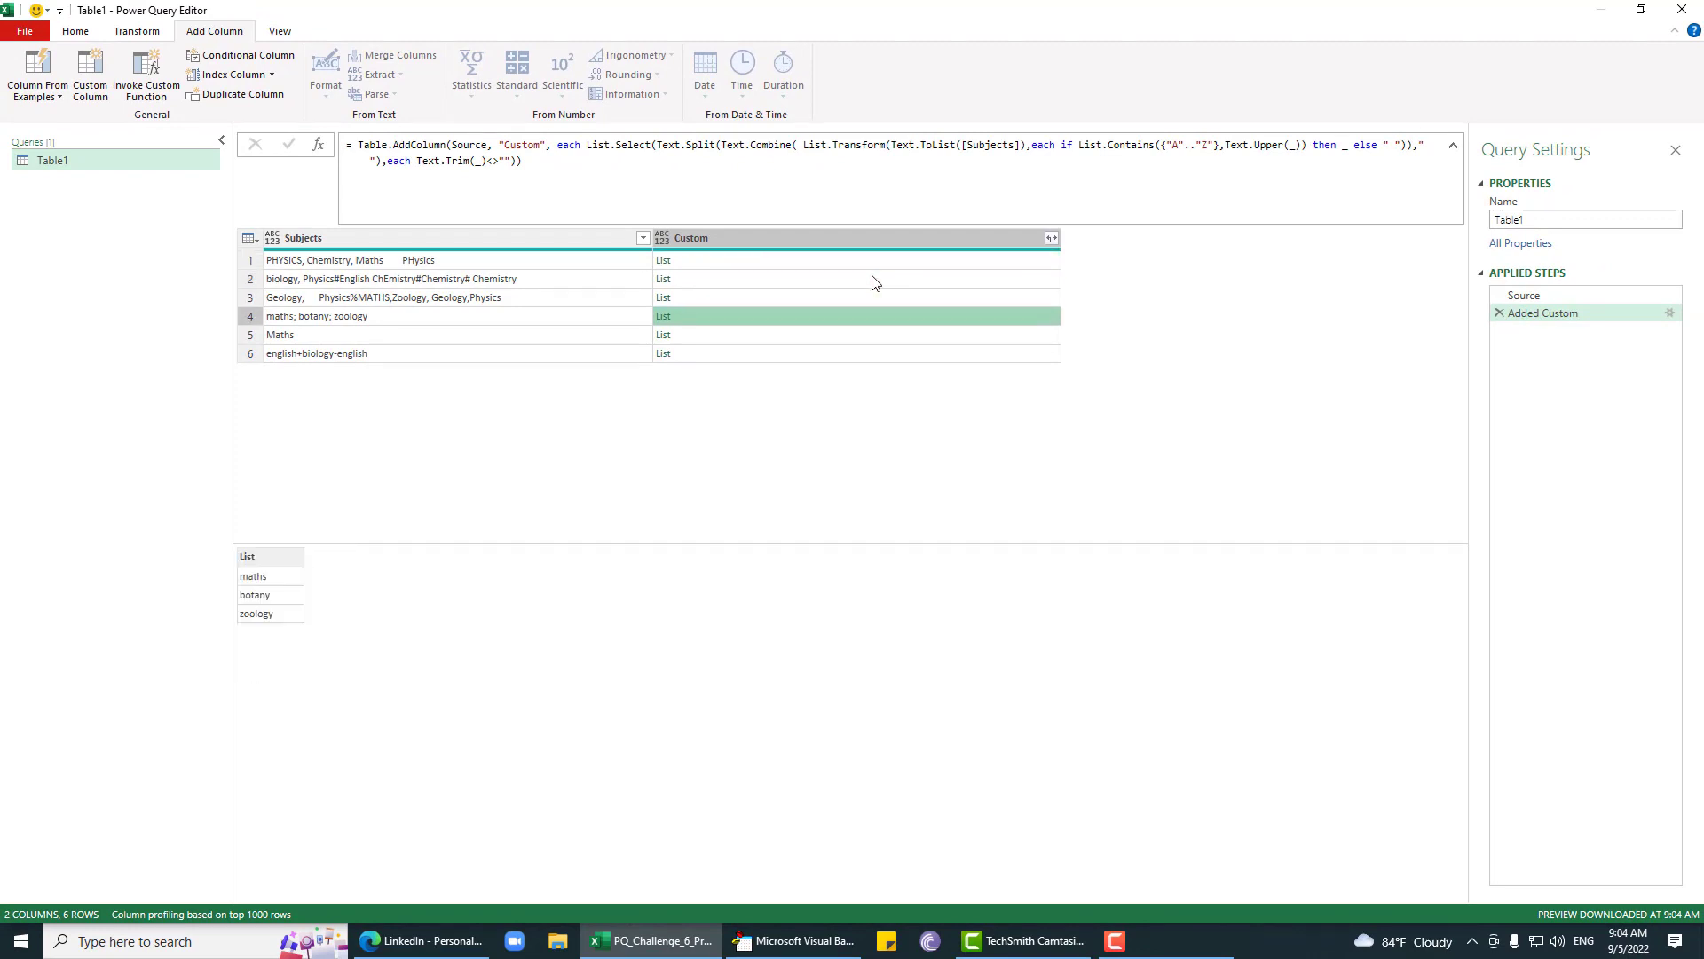
key(Down)
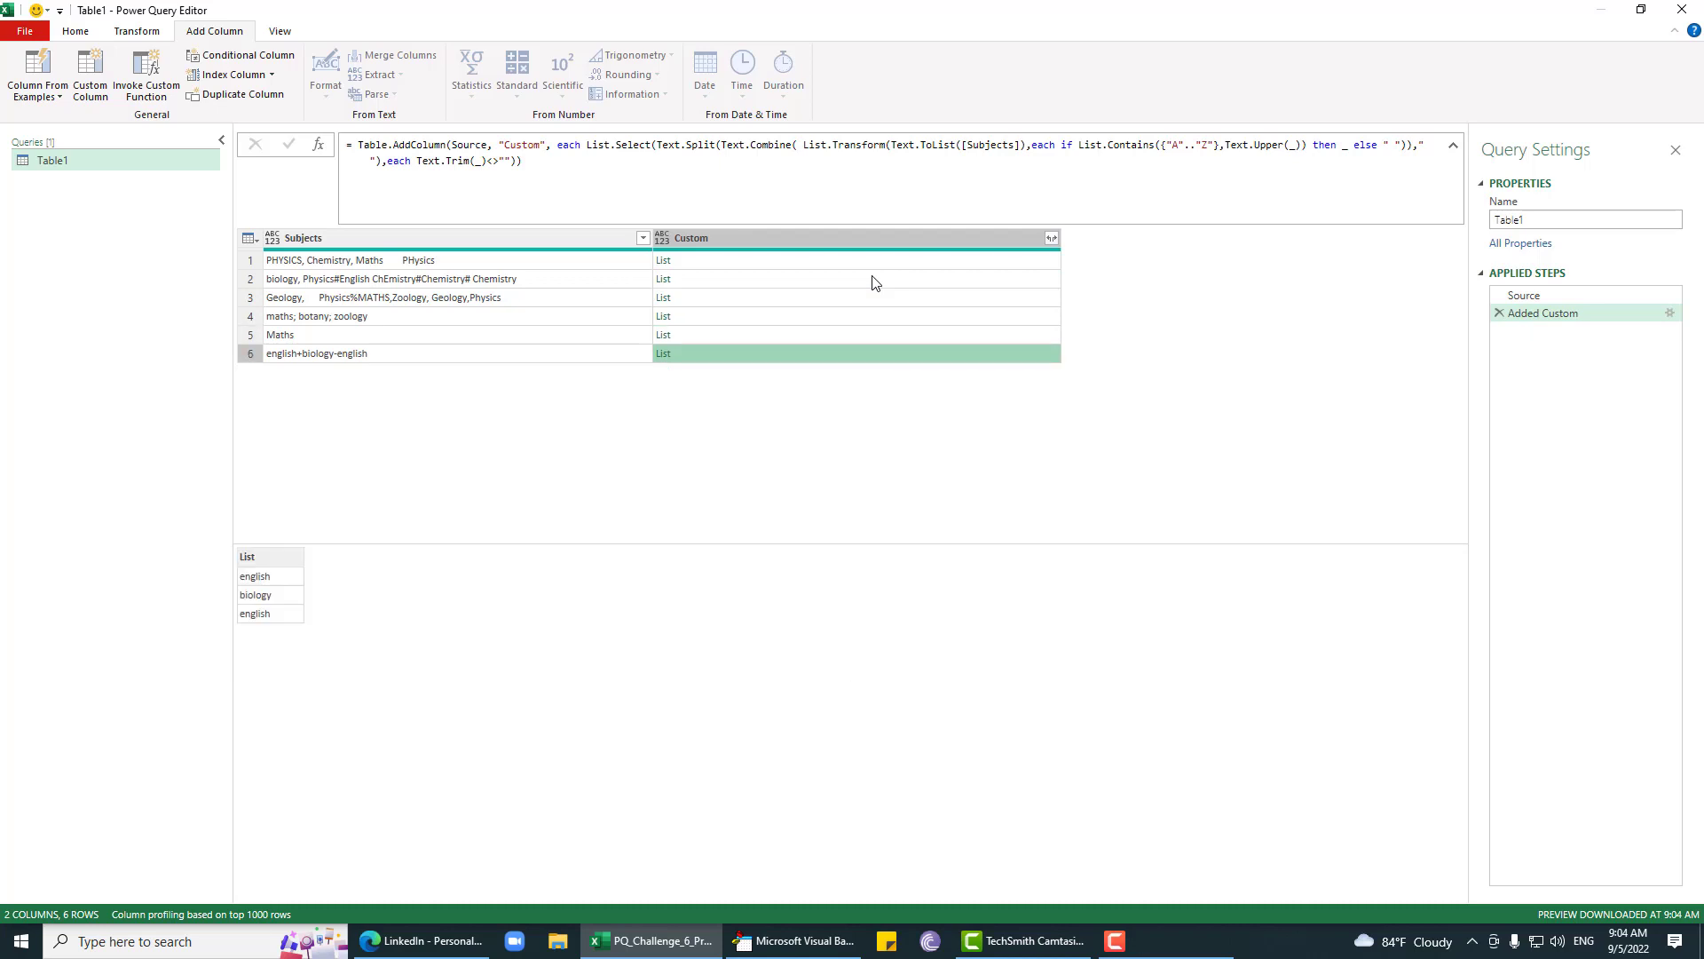
click(1667, 312)
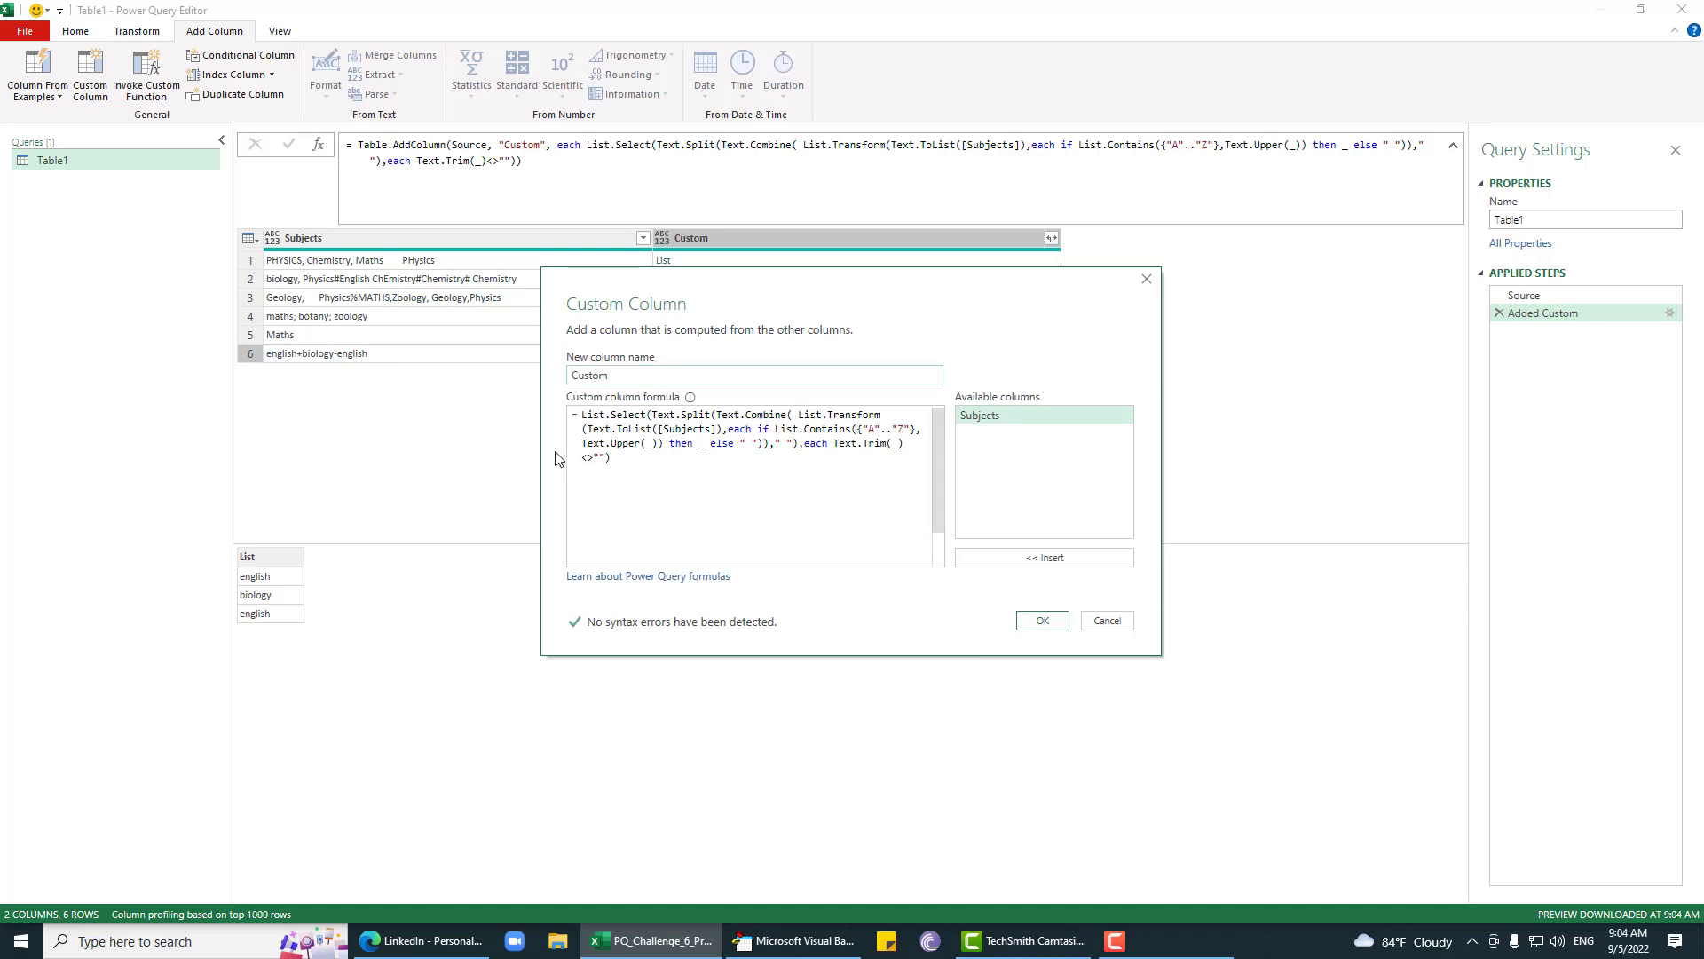
Step: Wrap the filter in List.Transform( … ,each Text.Proper(_)), fixing the TText.Proper typo
click(583, 416)
text(L.TRA)
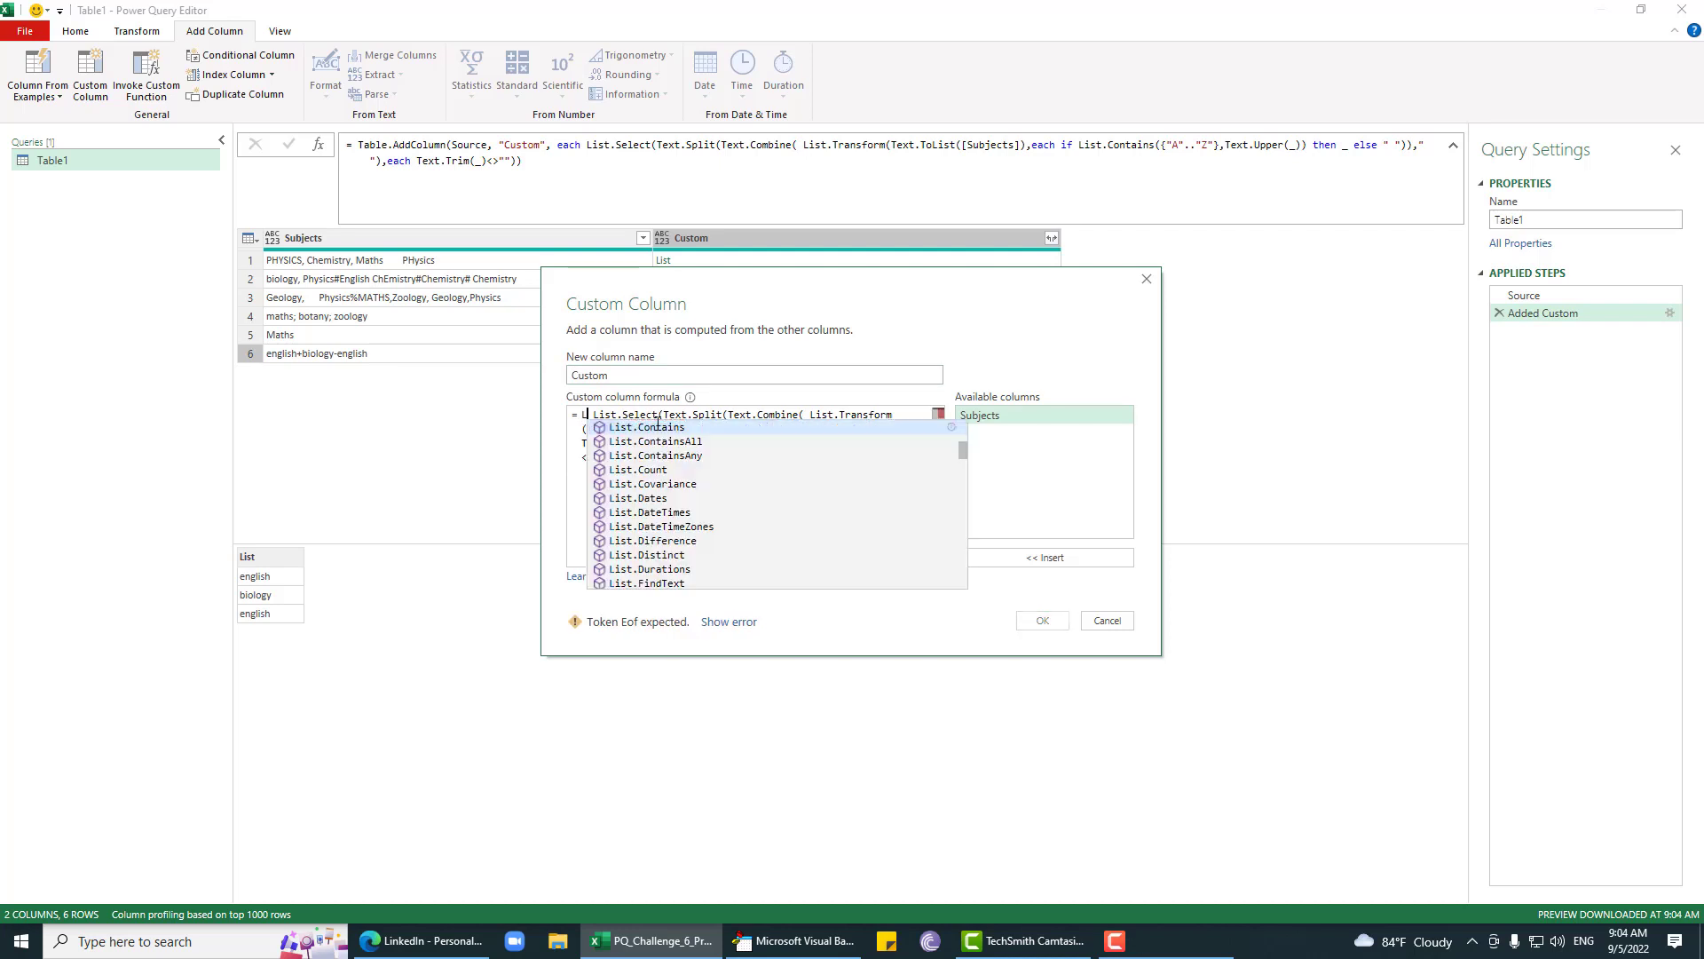
key(Tab)
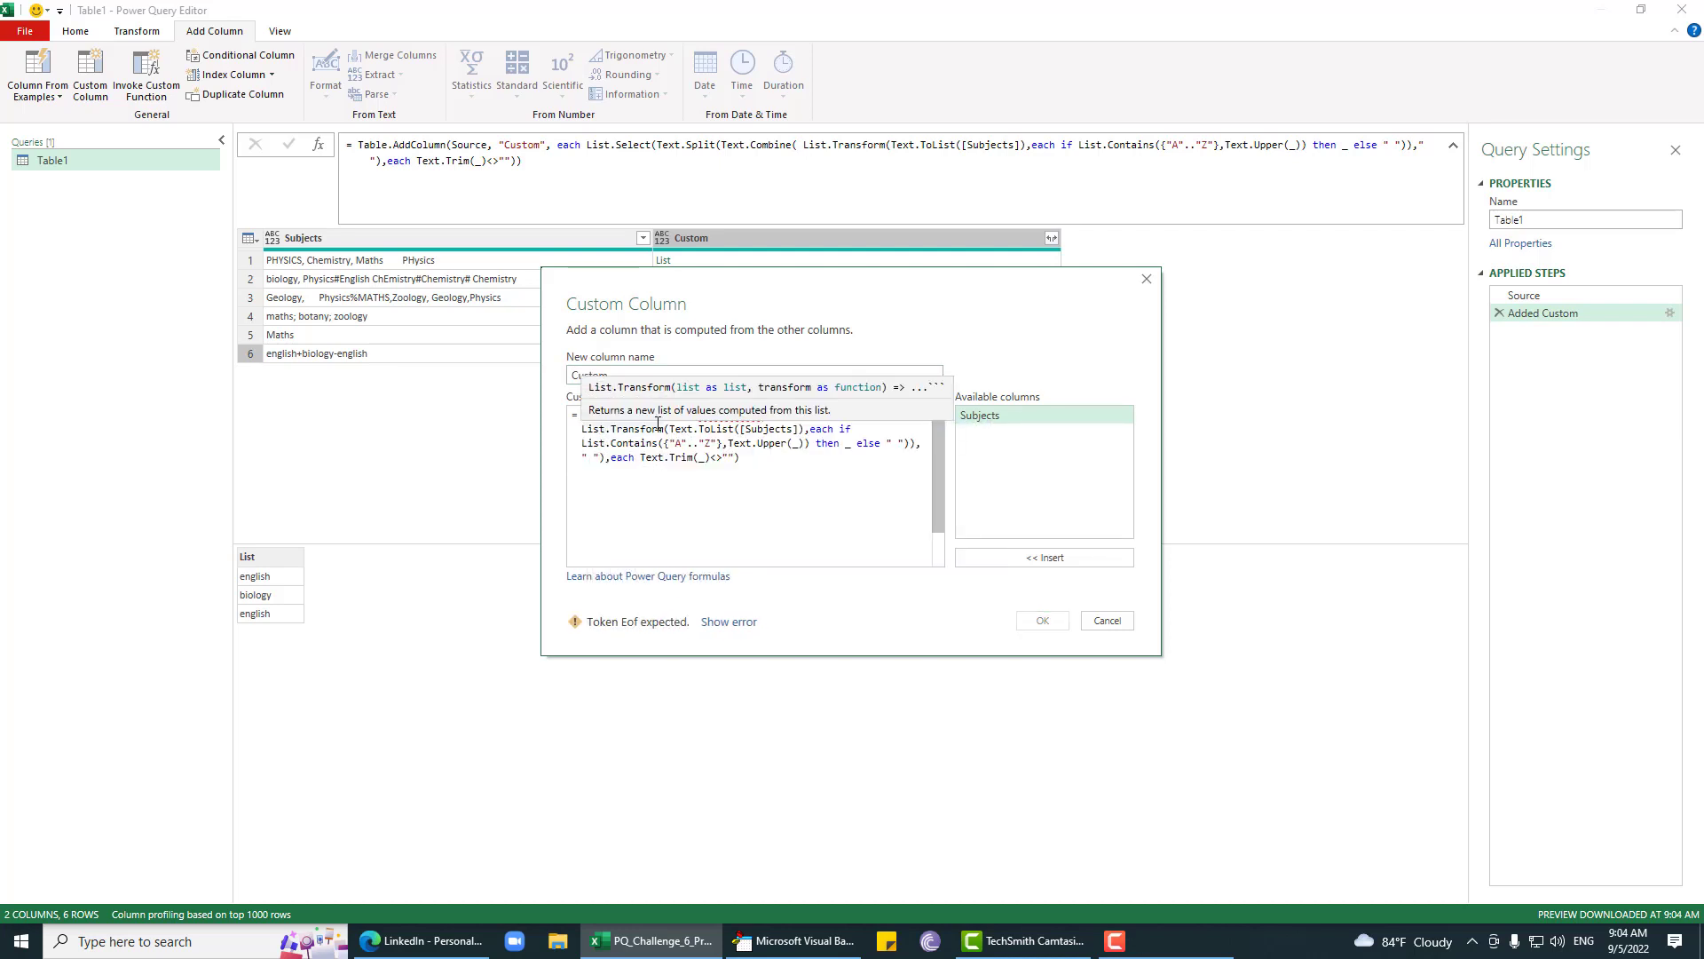
text(()
click(793, 460)
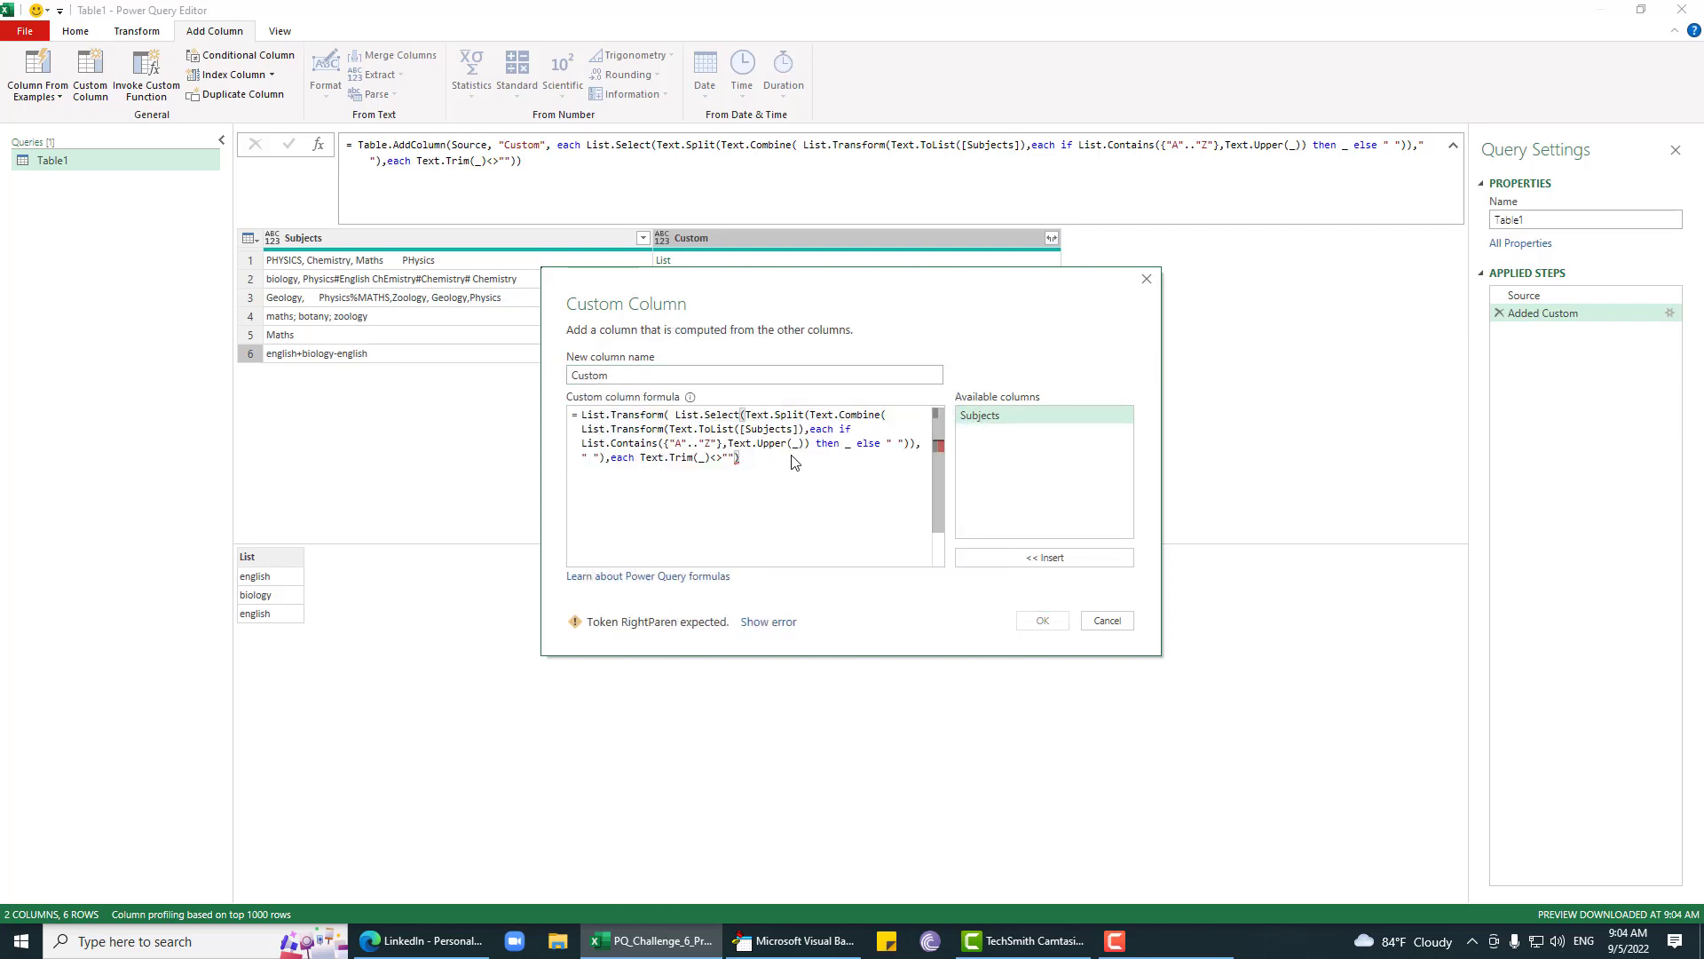
text(,Each )
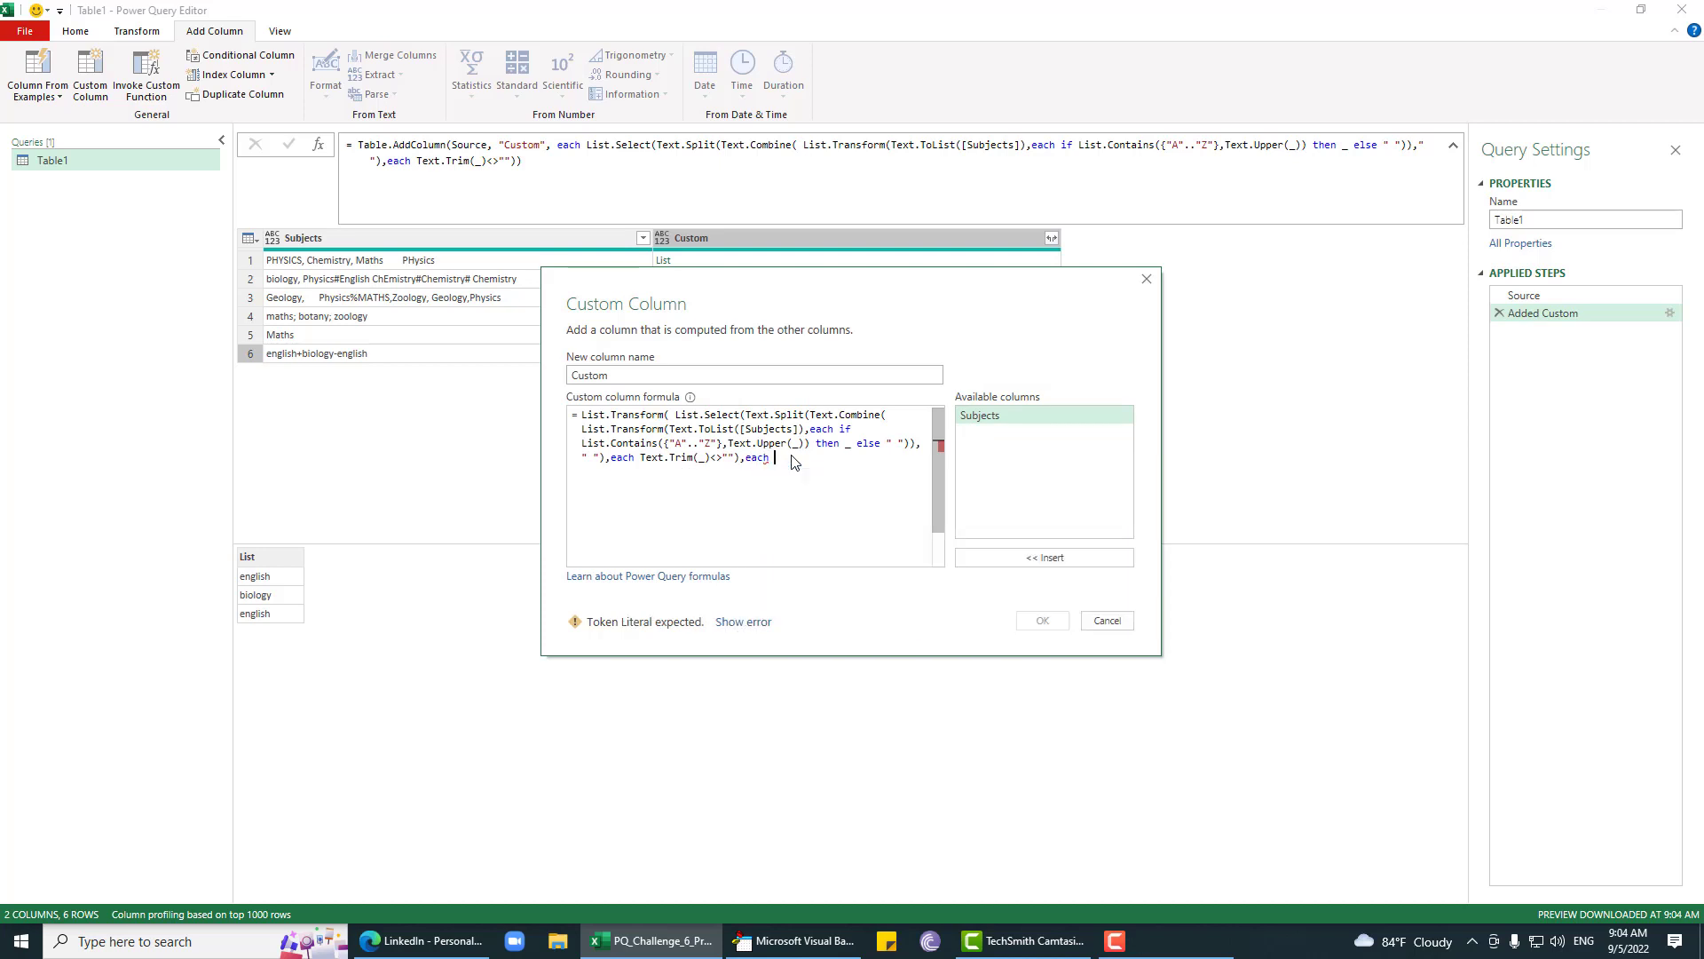
text(T.PROPER)
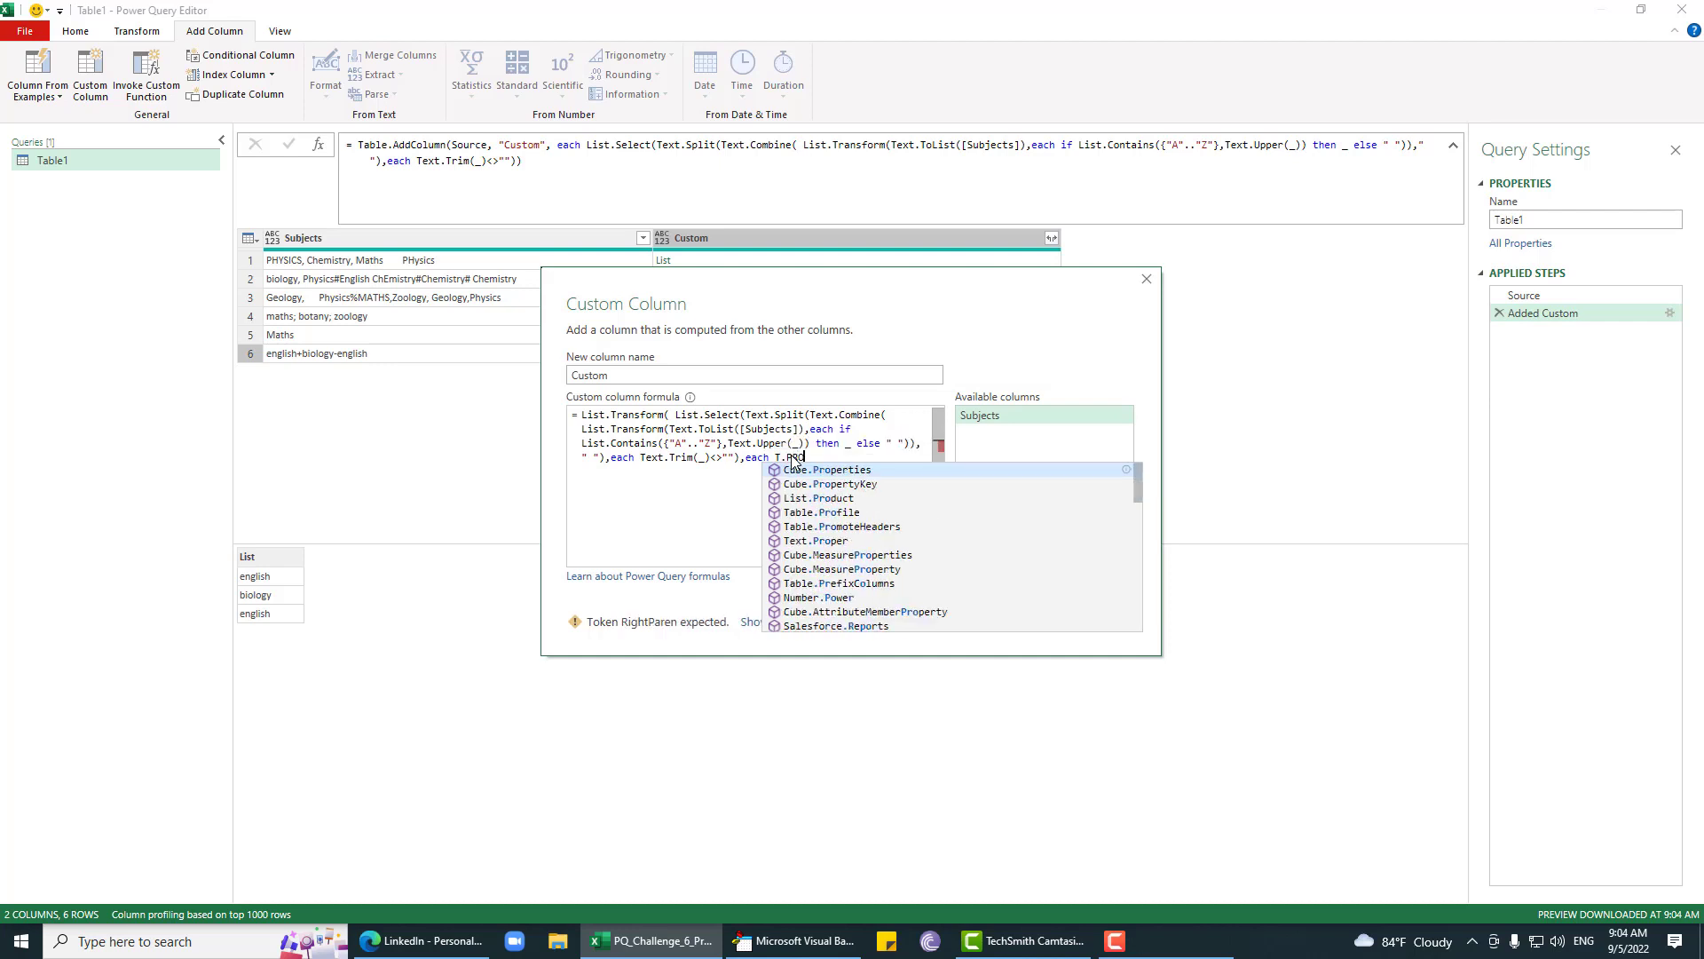
key(Down)
key(Down)
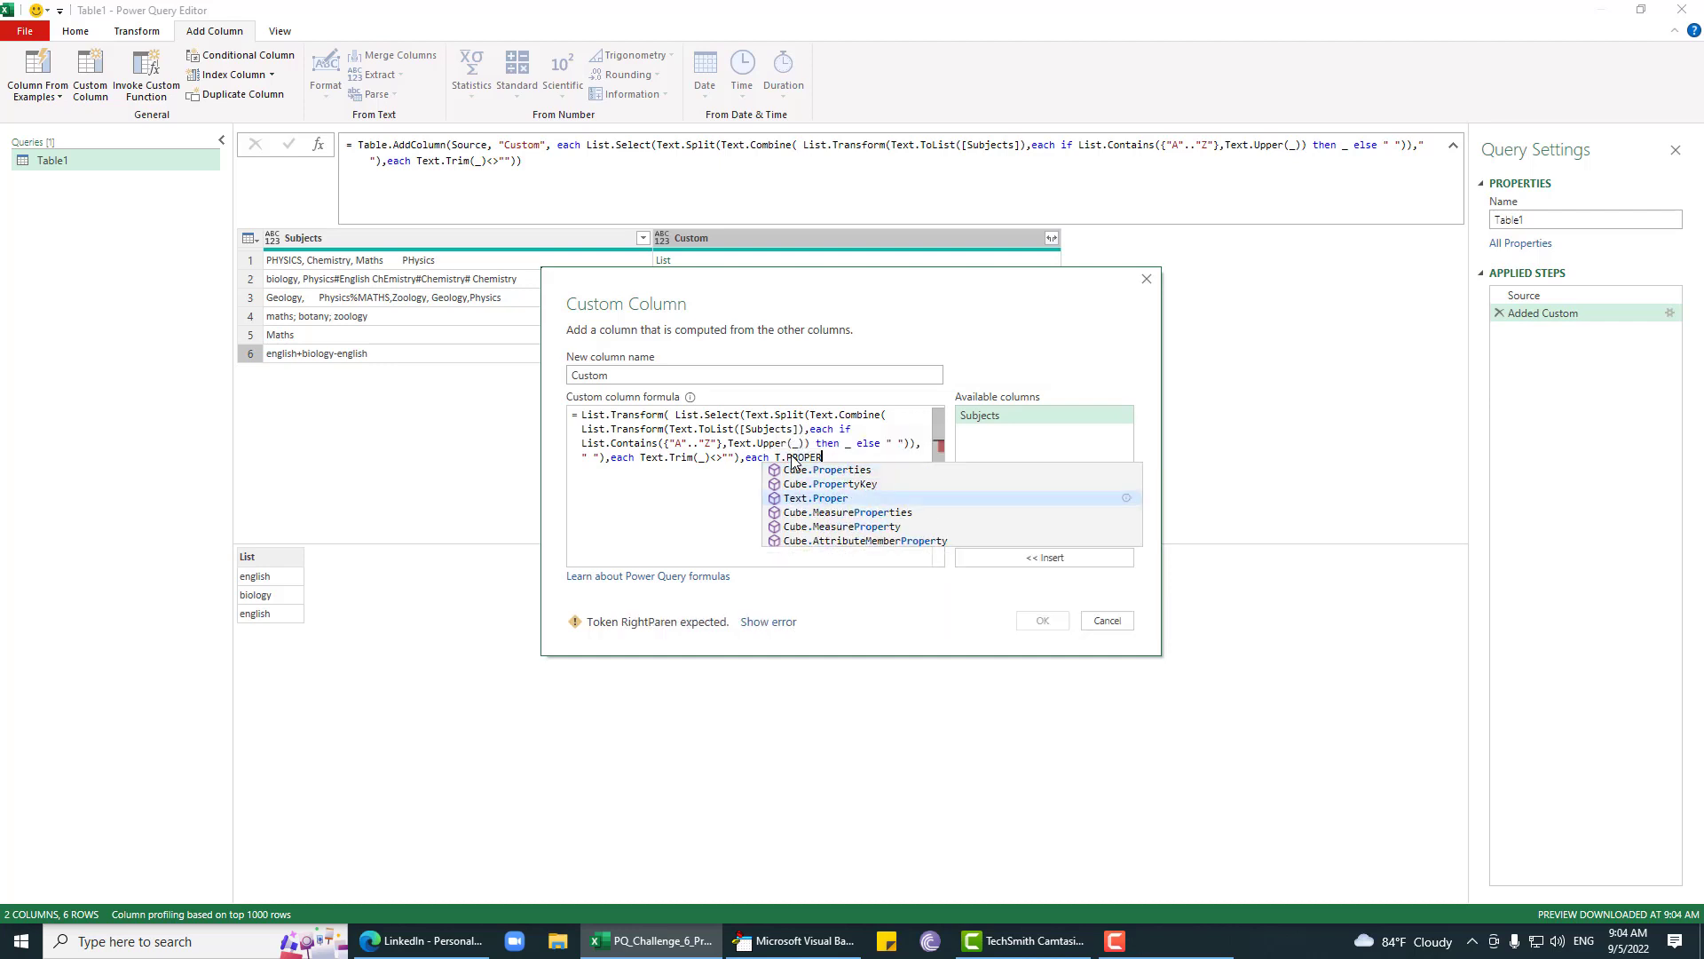
key(Tab)
text(()
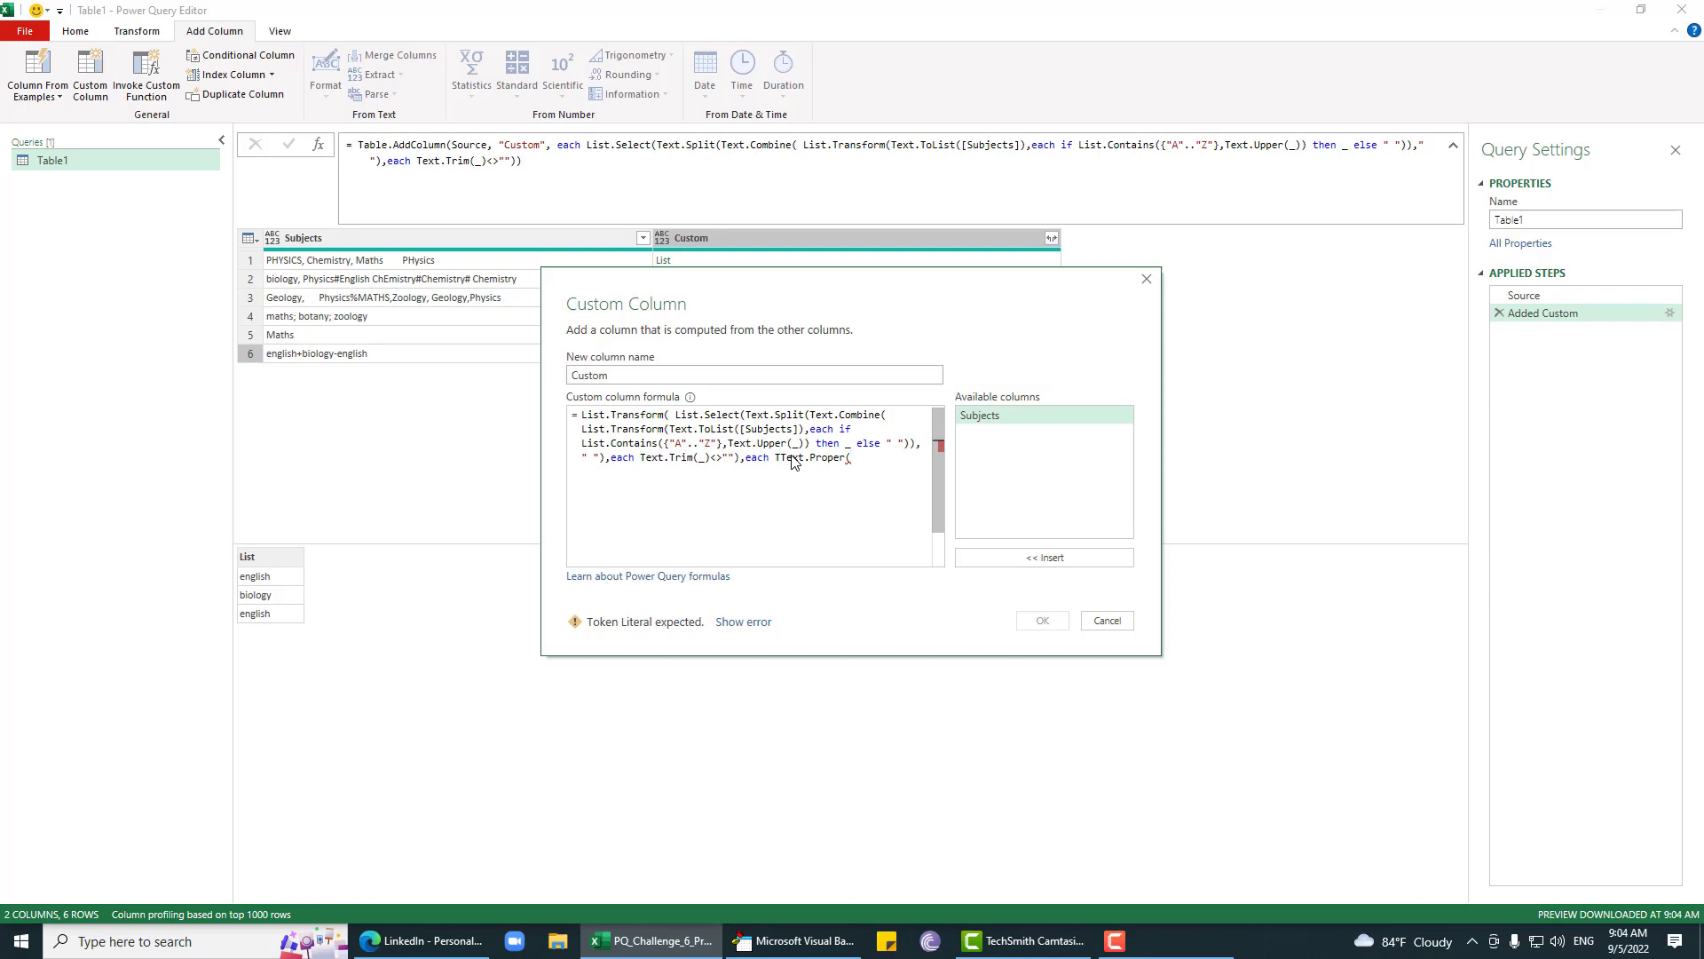
text(_))
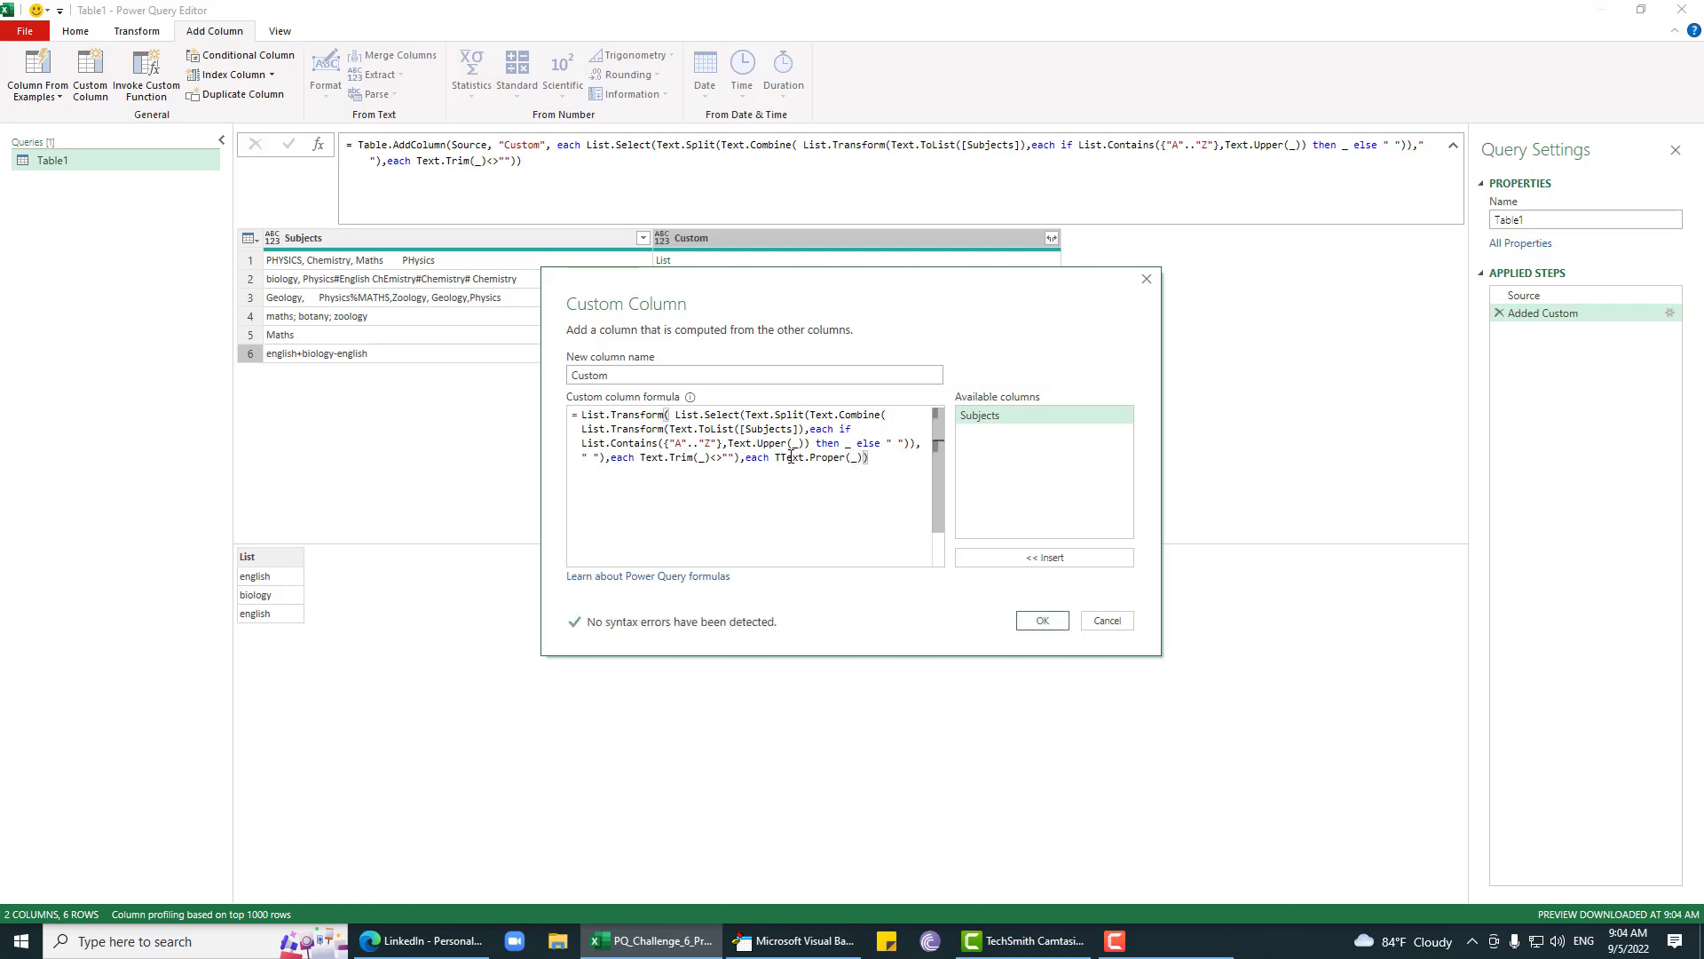
click(780, 457)
key(BackSpace)
click(1041, 620)
Step: Preview the proper-cased subject lists of rows 1 through 6, e.g. Geology, Physics, Maths
click(836, 259)
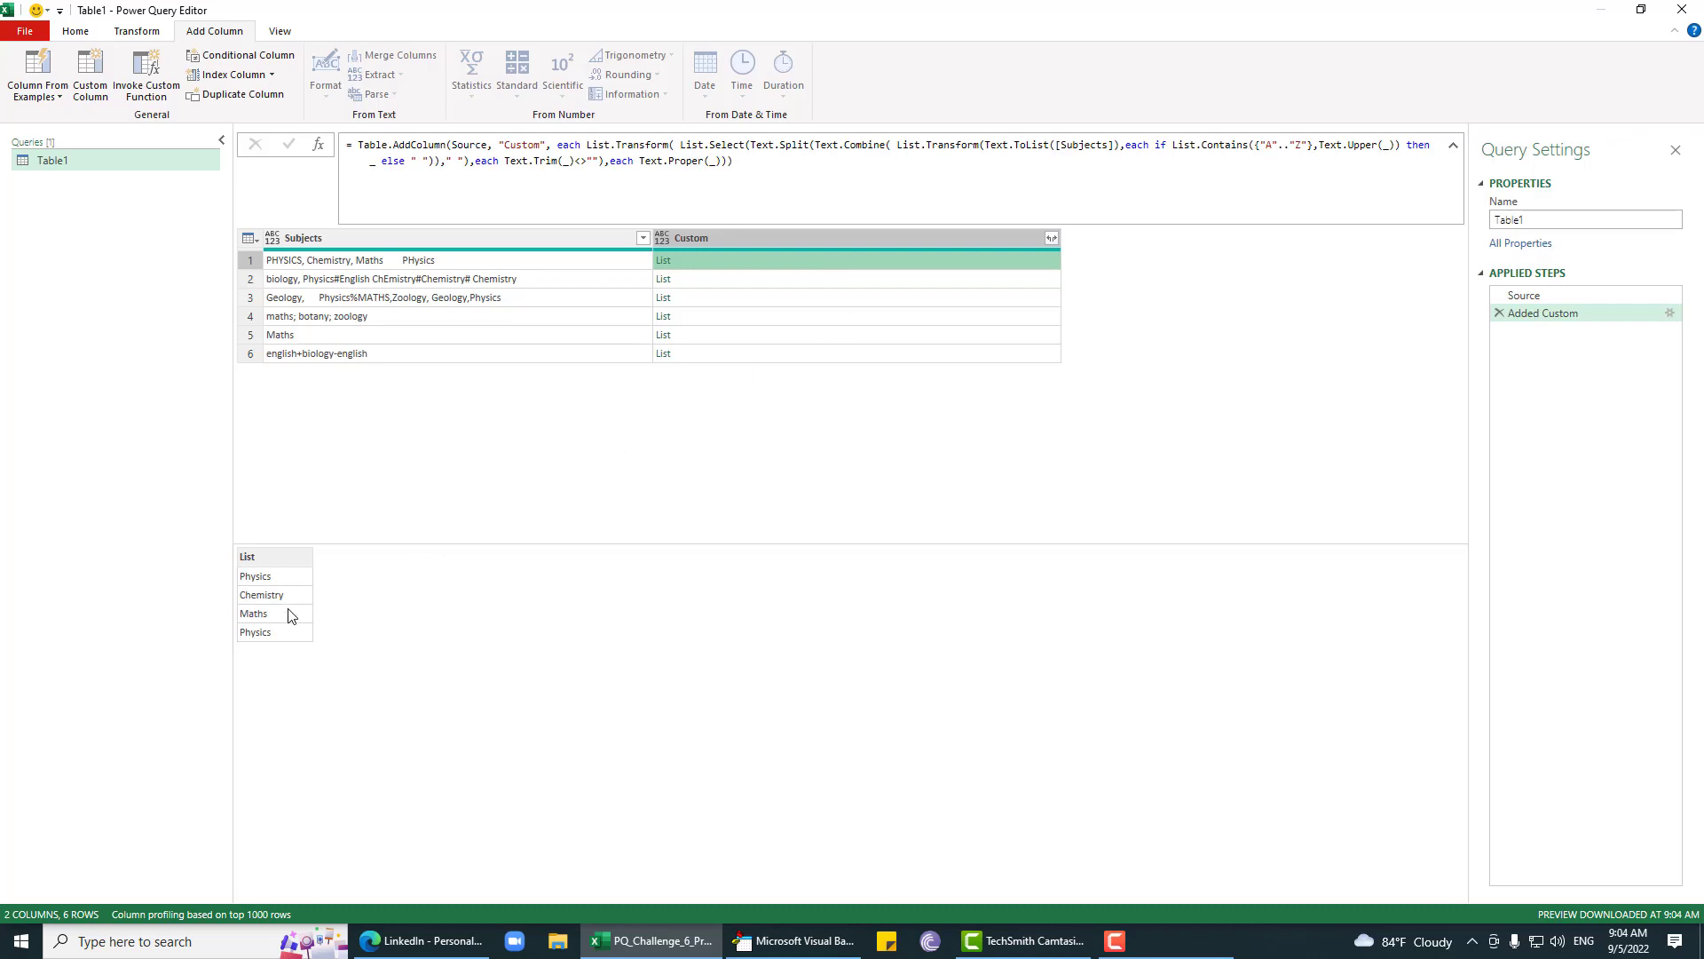
click(770, 279)
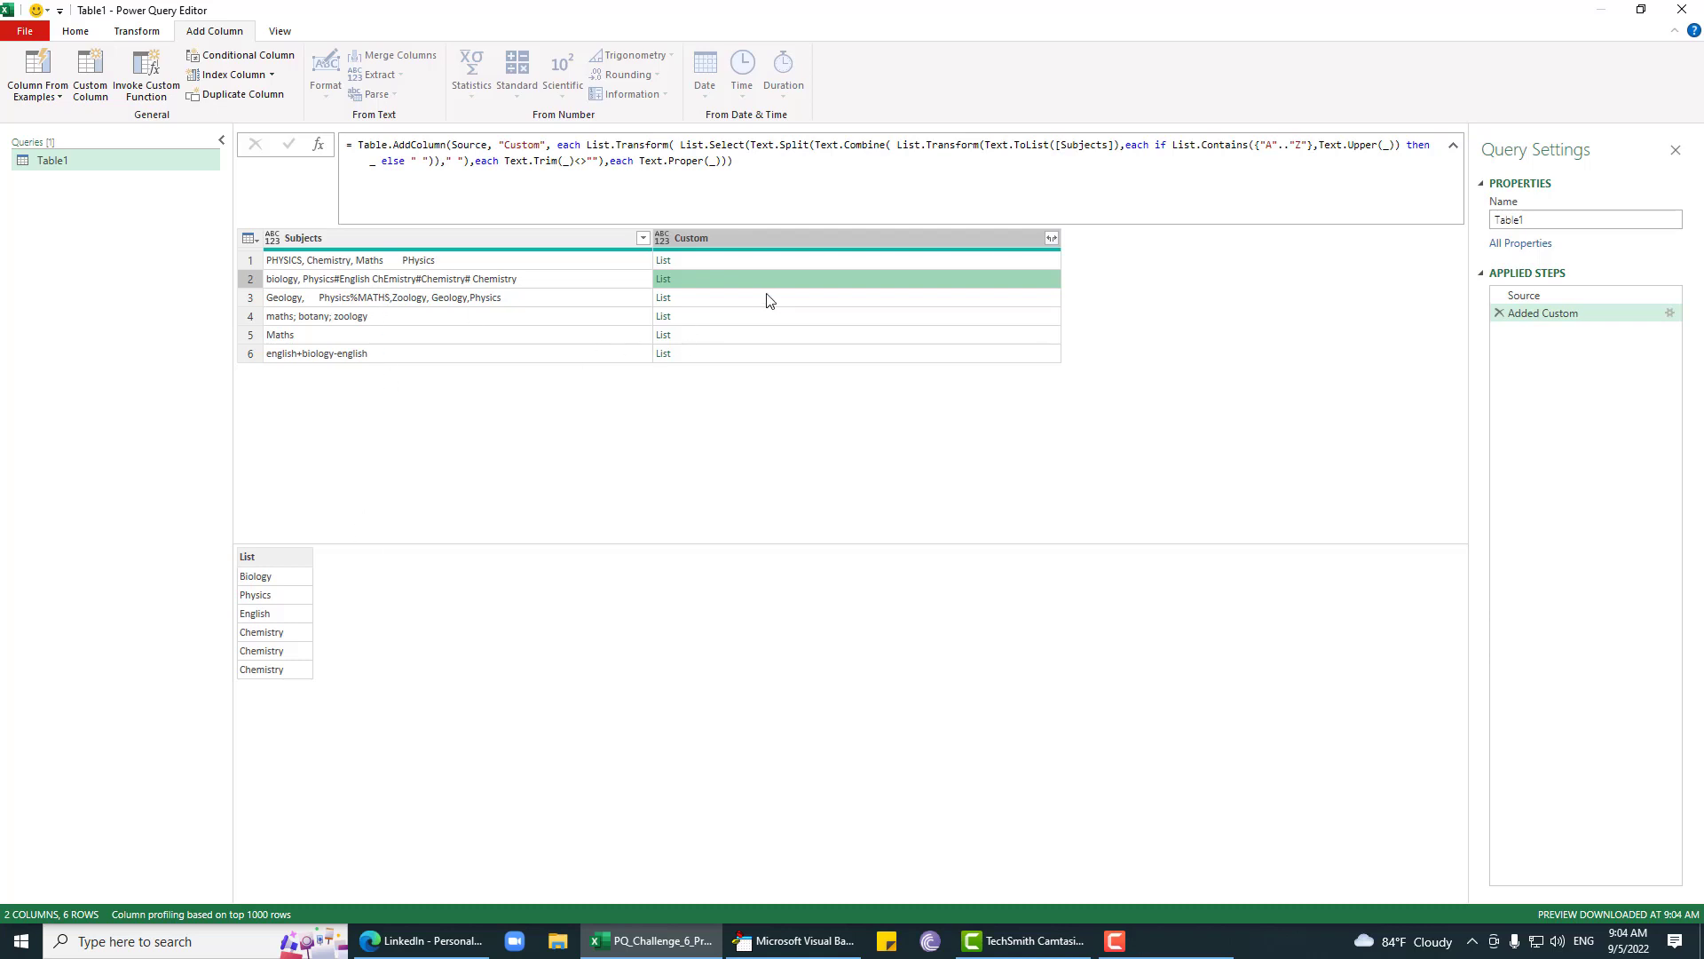
click(761, 297)
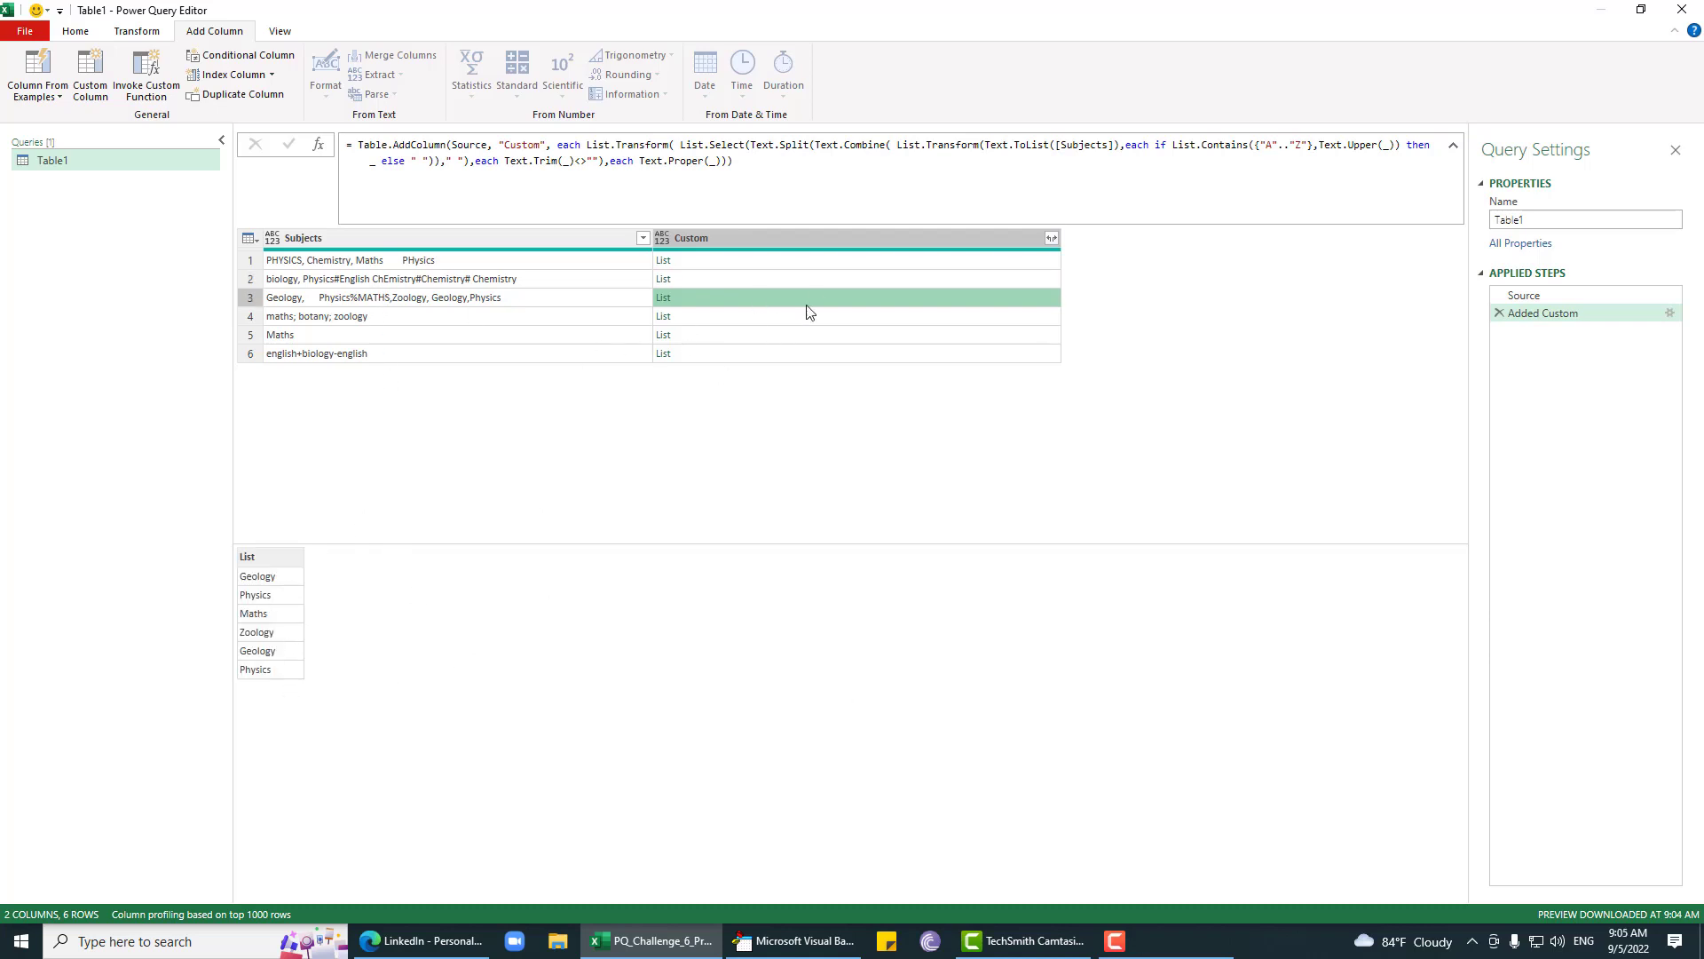
click(769, 320)
click(752, 338)
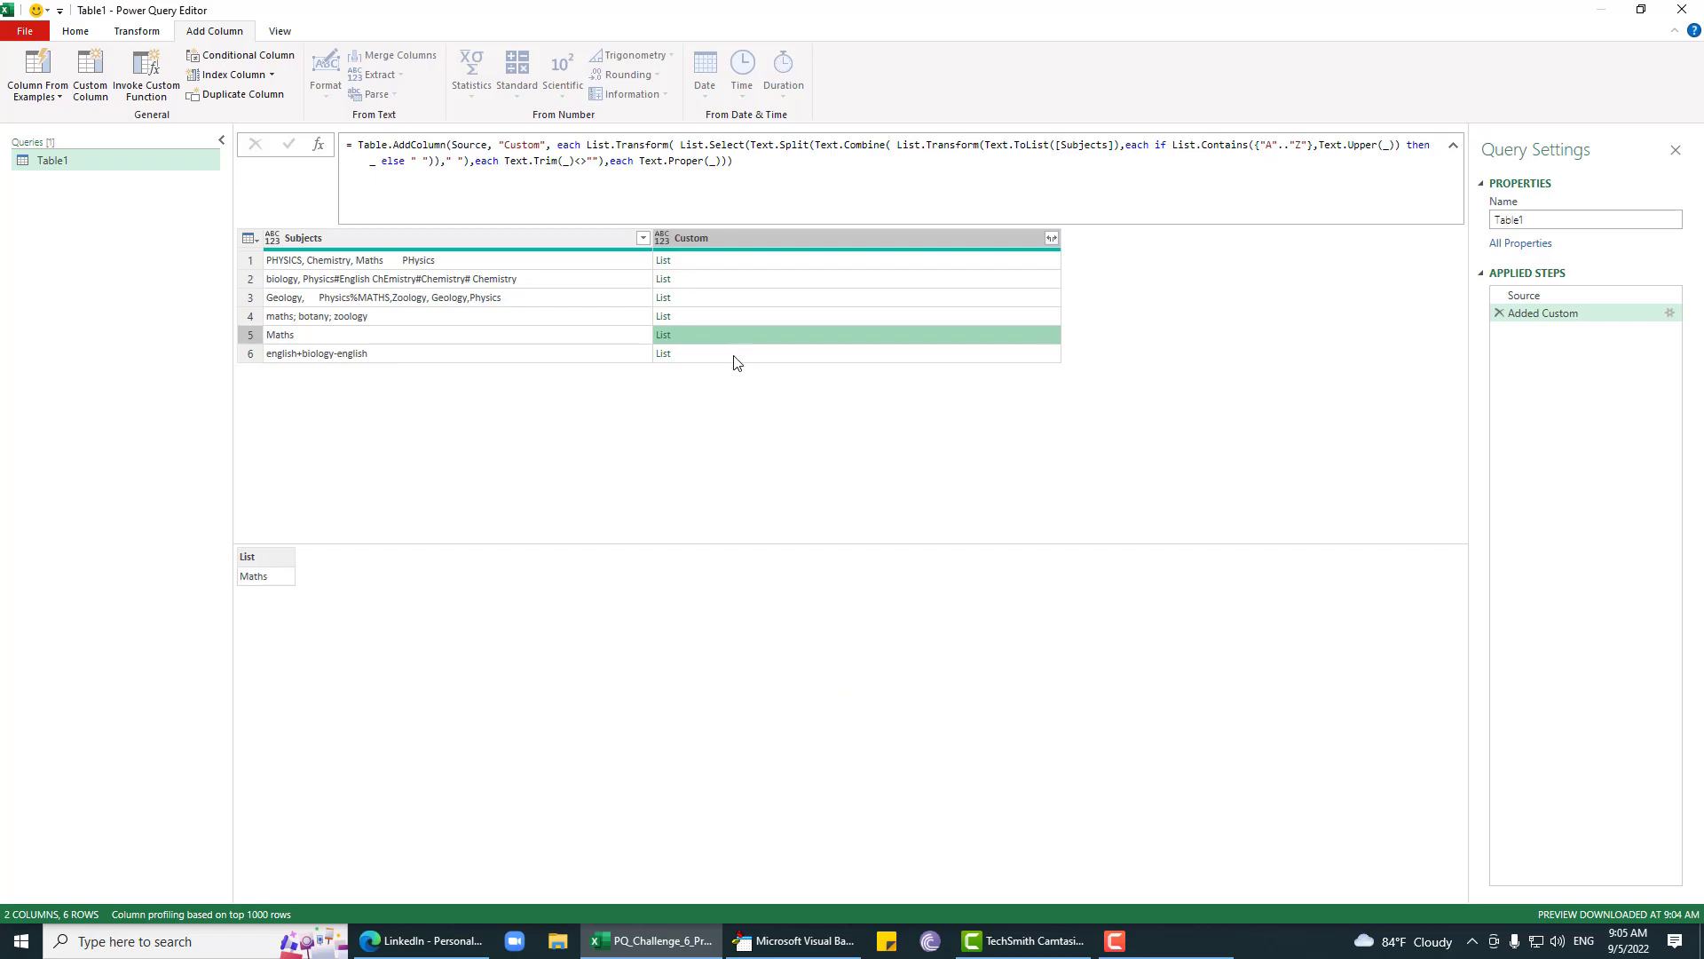
click(735, 355)
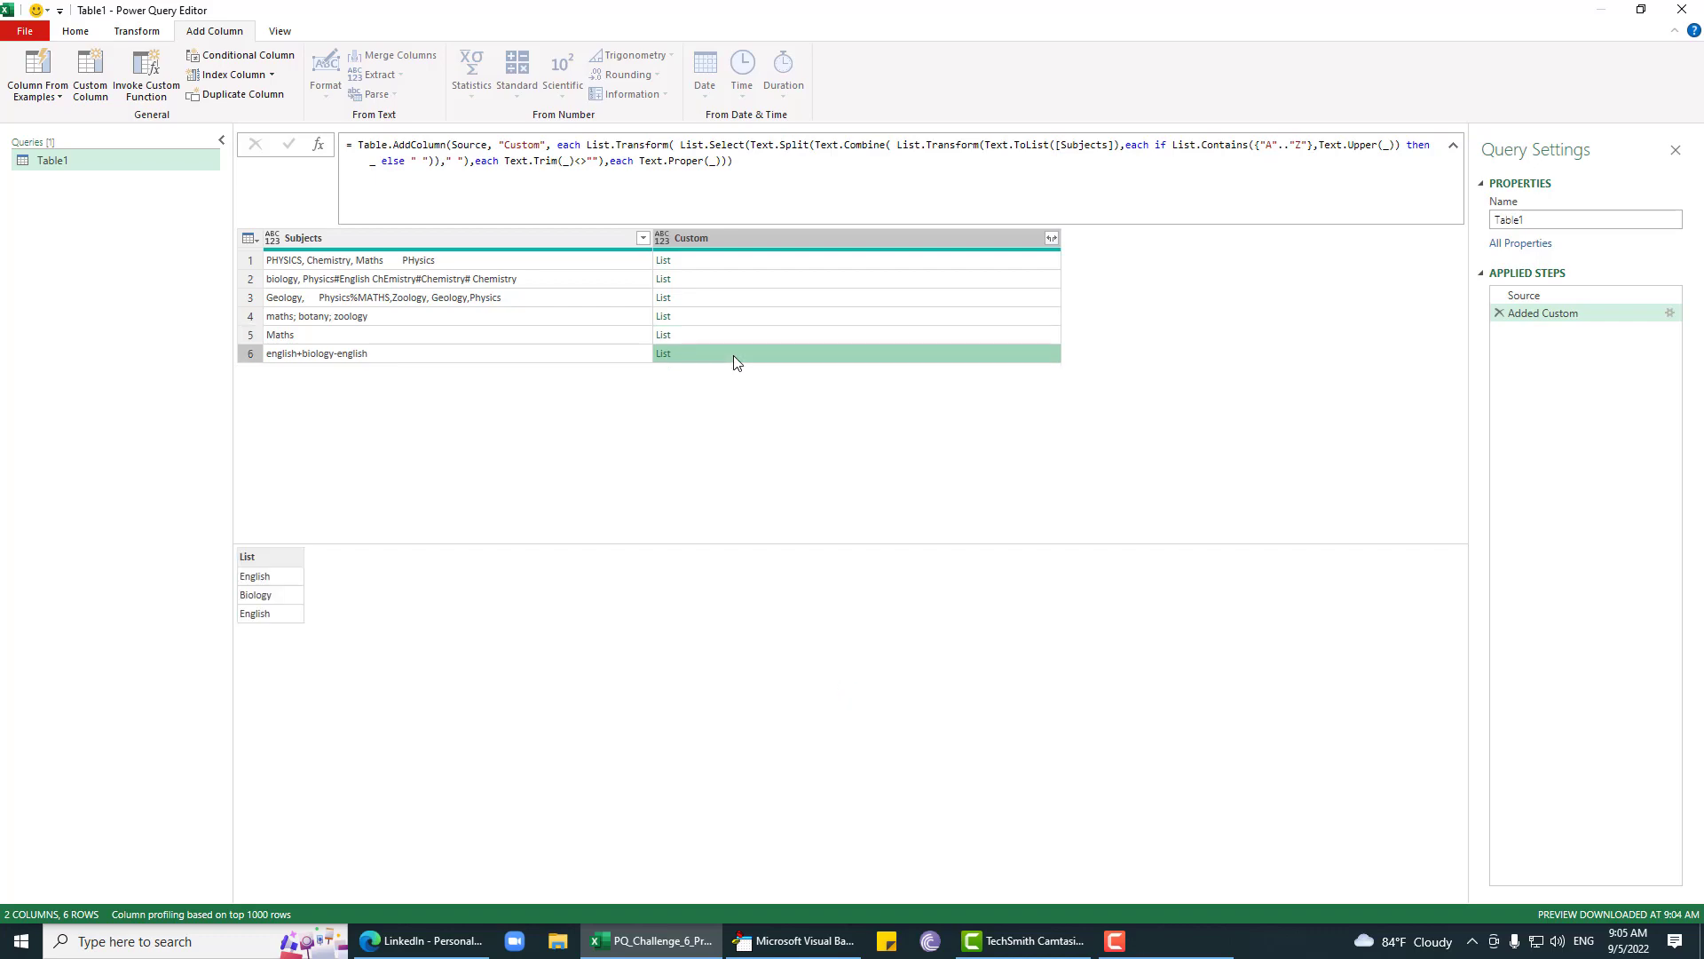
Step: Wrap the Custom formula in List.Distinct( ) to remove duplicate subjects in each list
click(1670, 312)
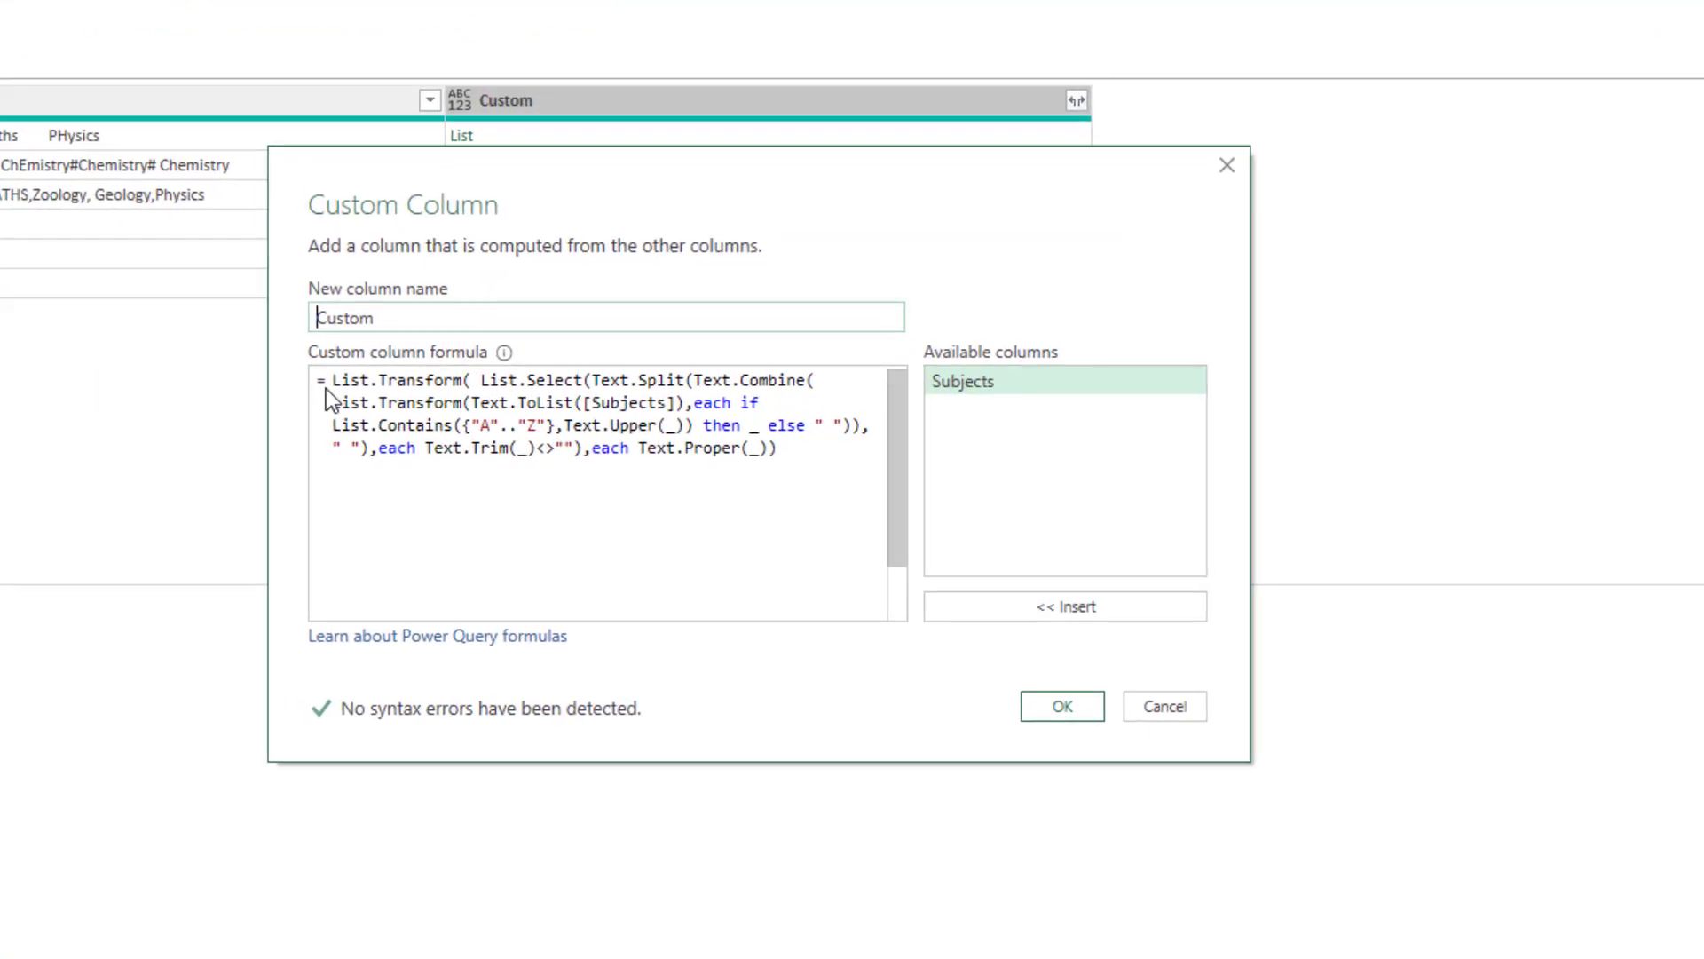
click(329, 385)
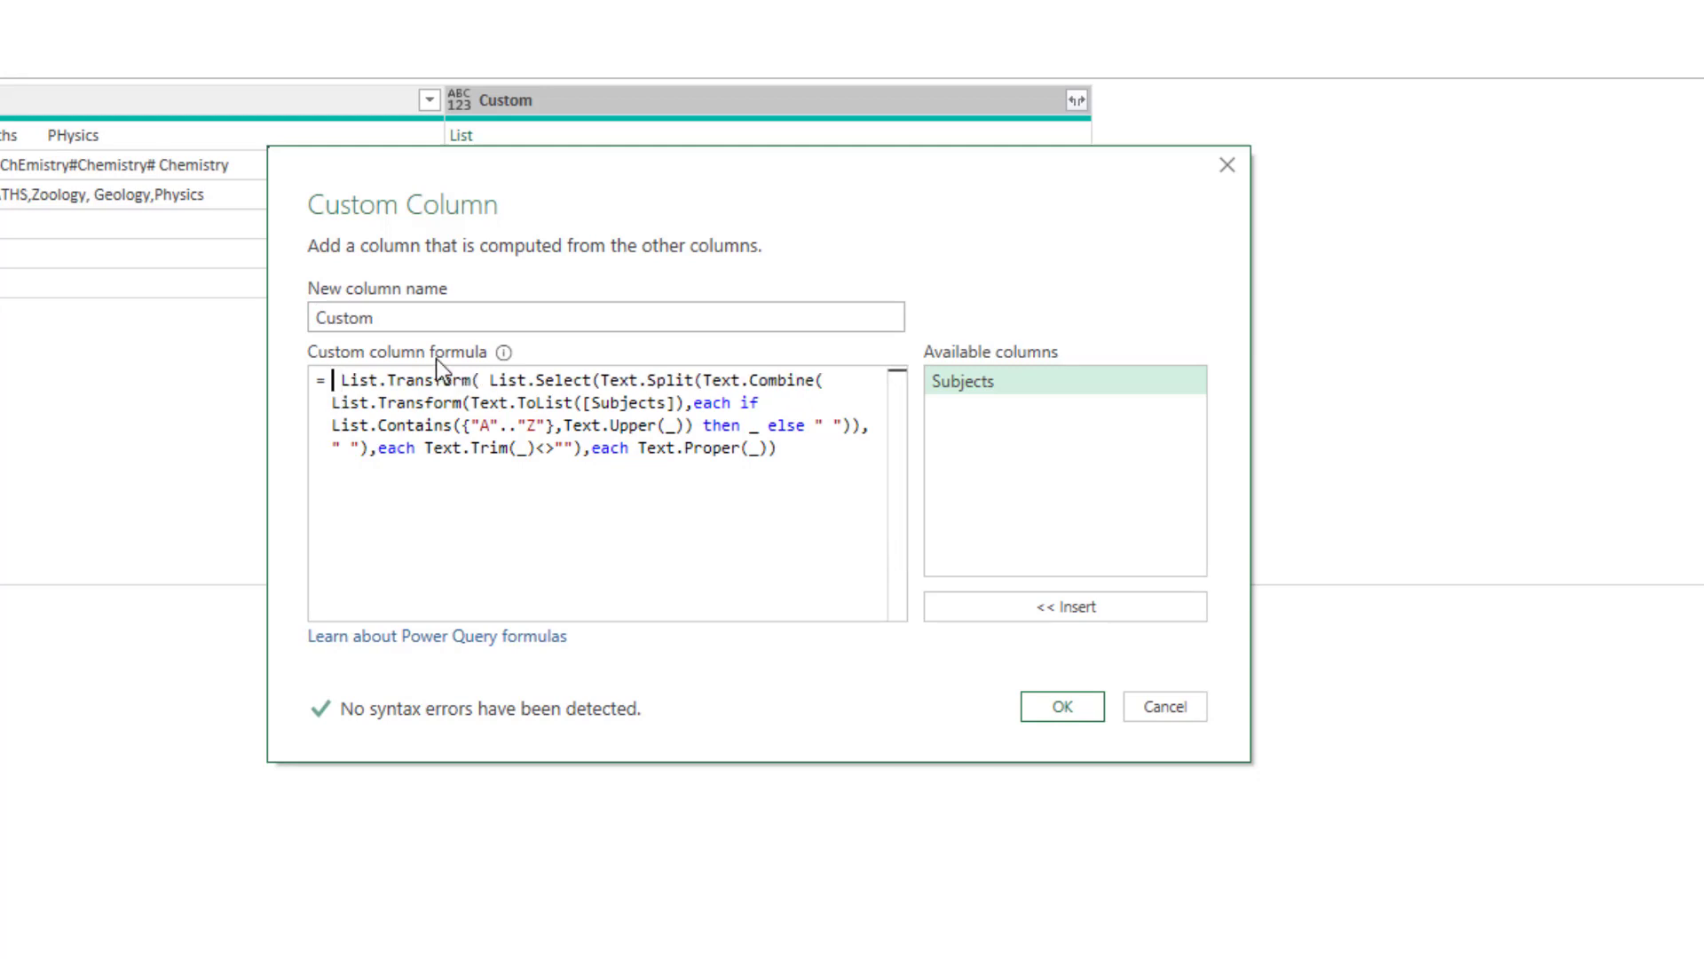
text(l.di)
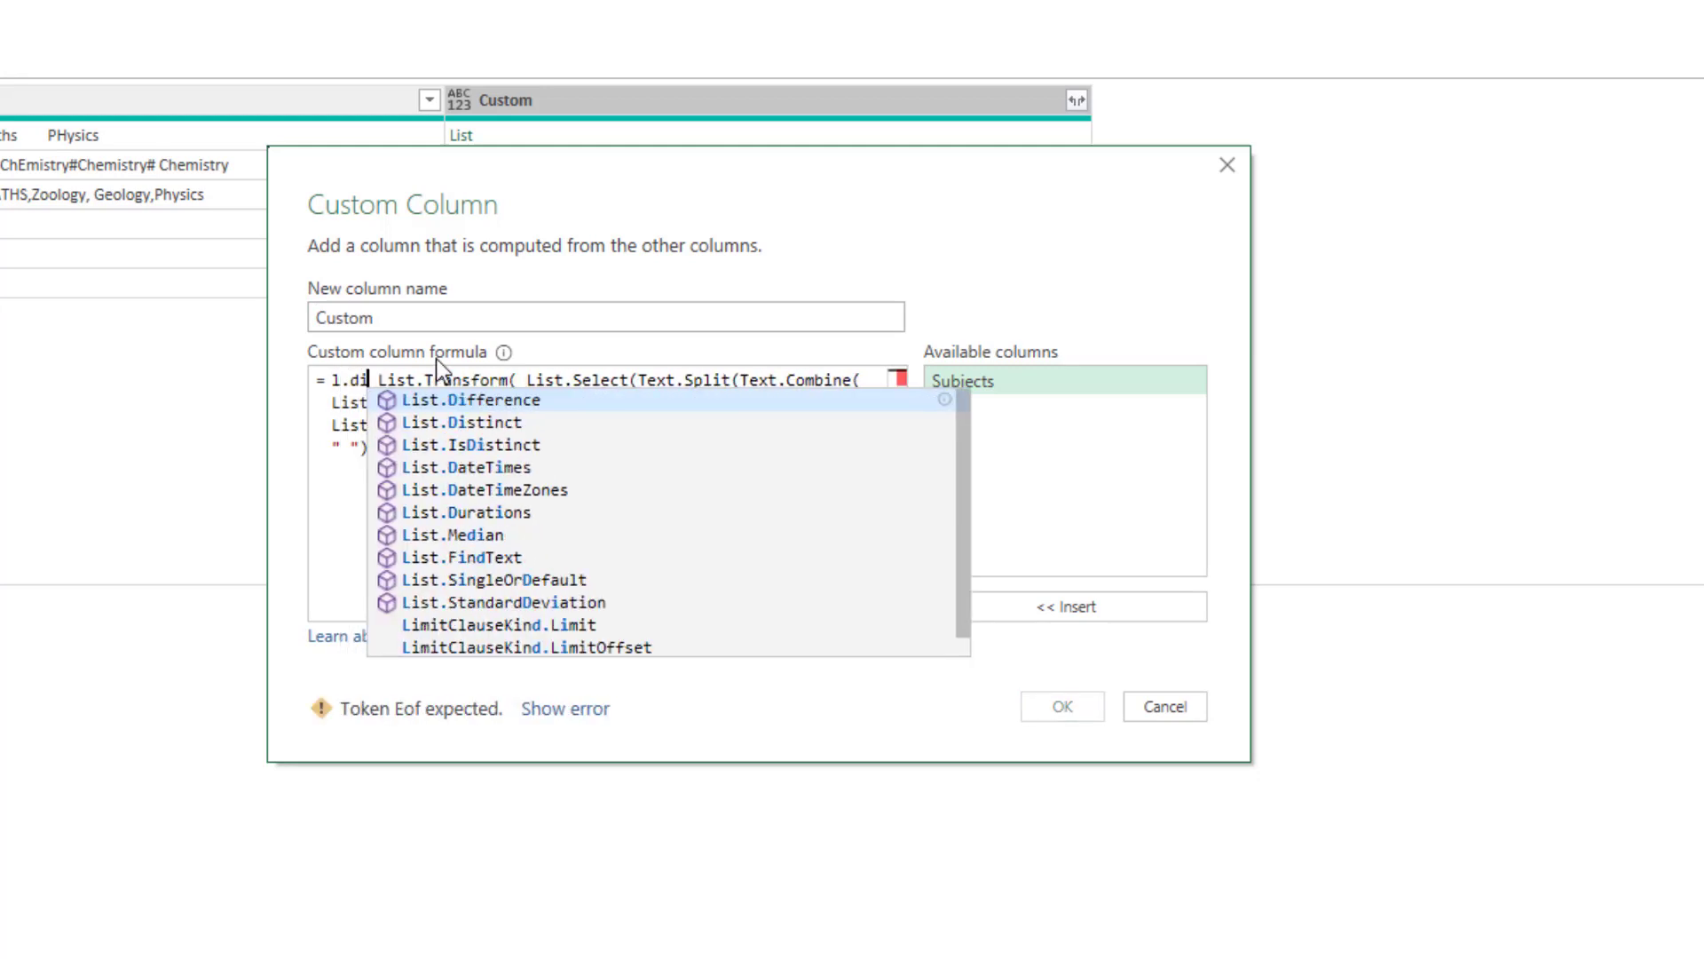
text(s)
key(Tab)
text(()
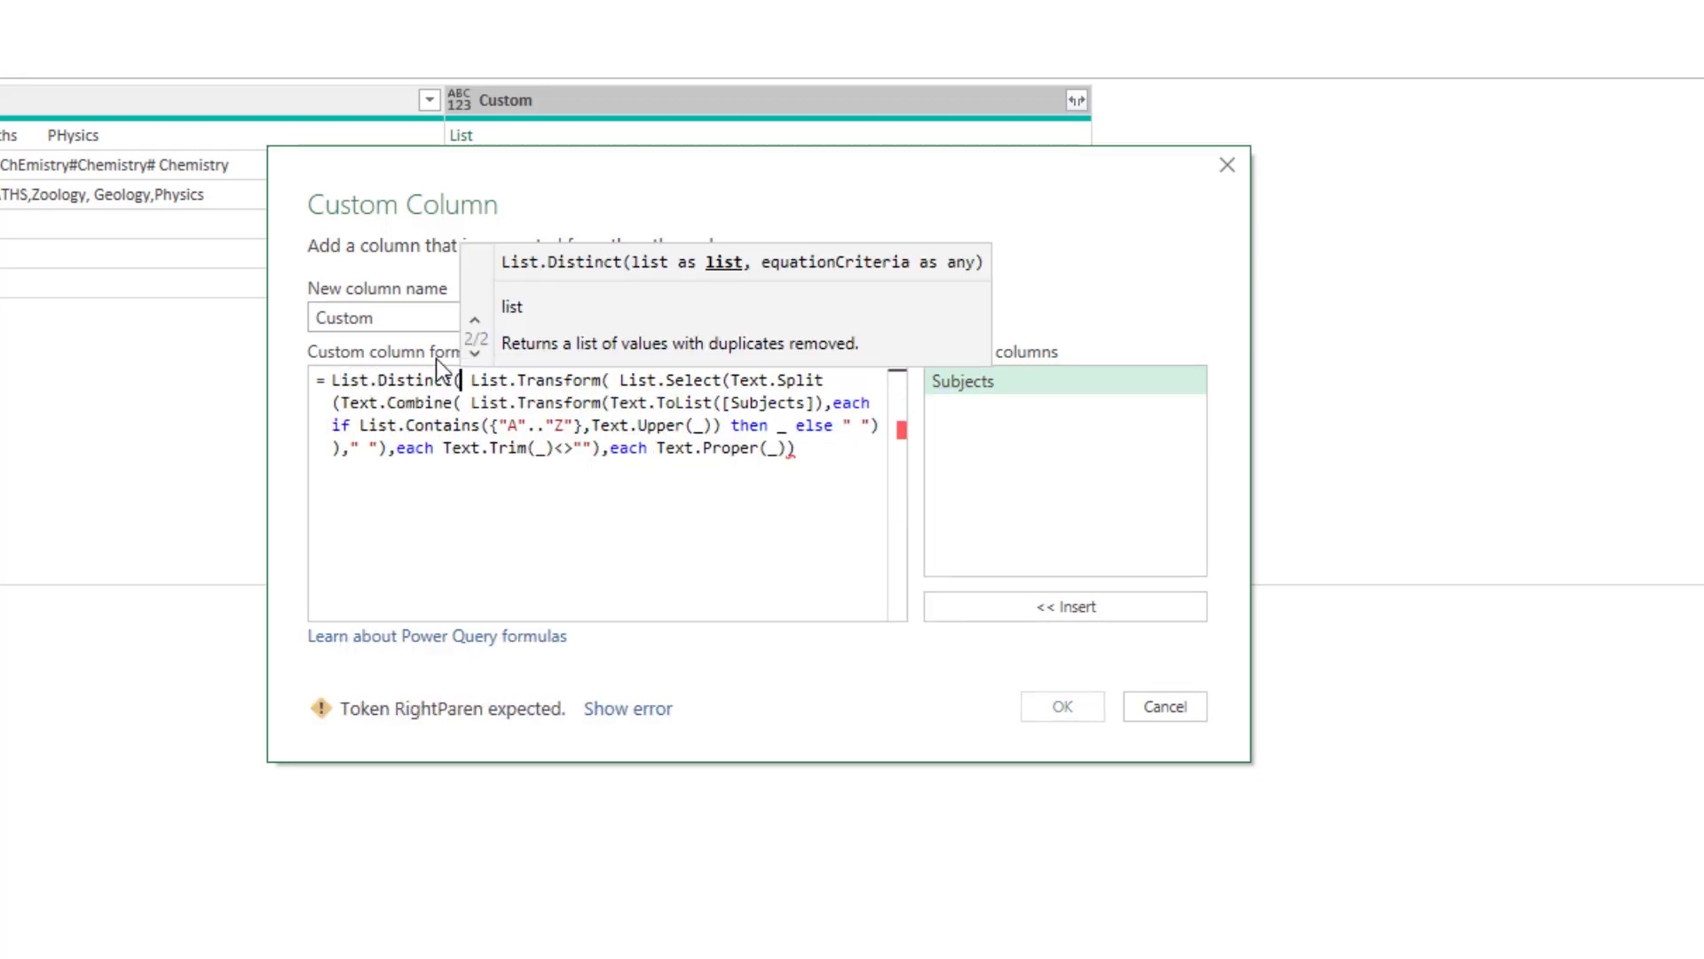
click(822, 450)
text())
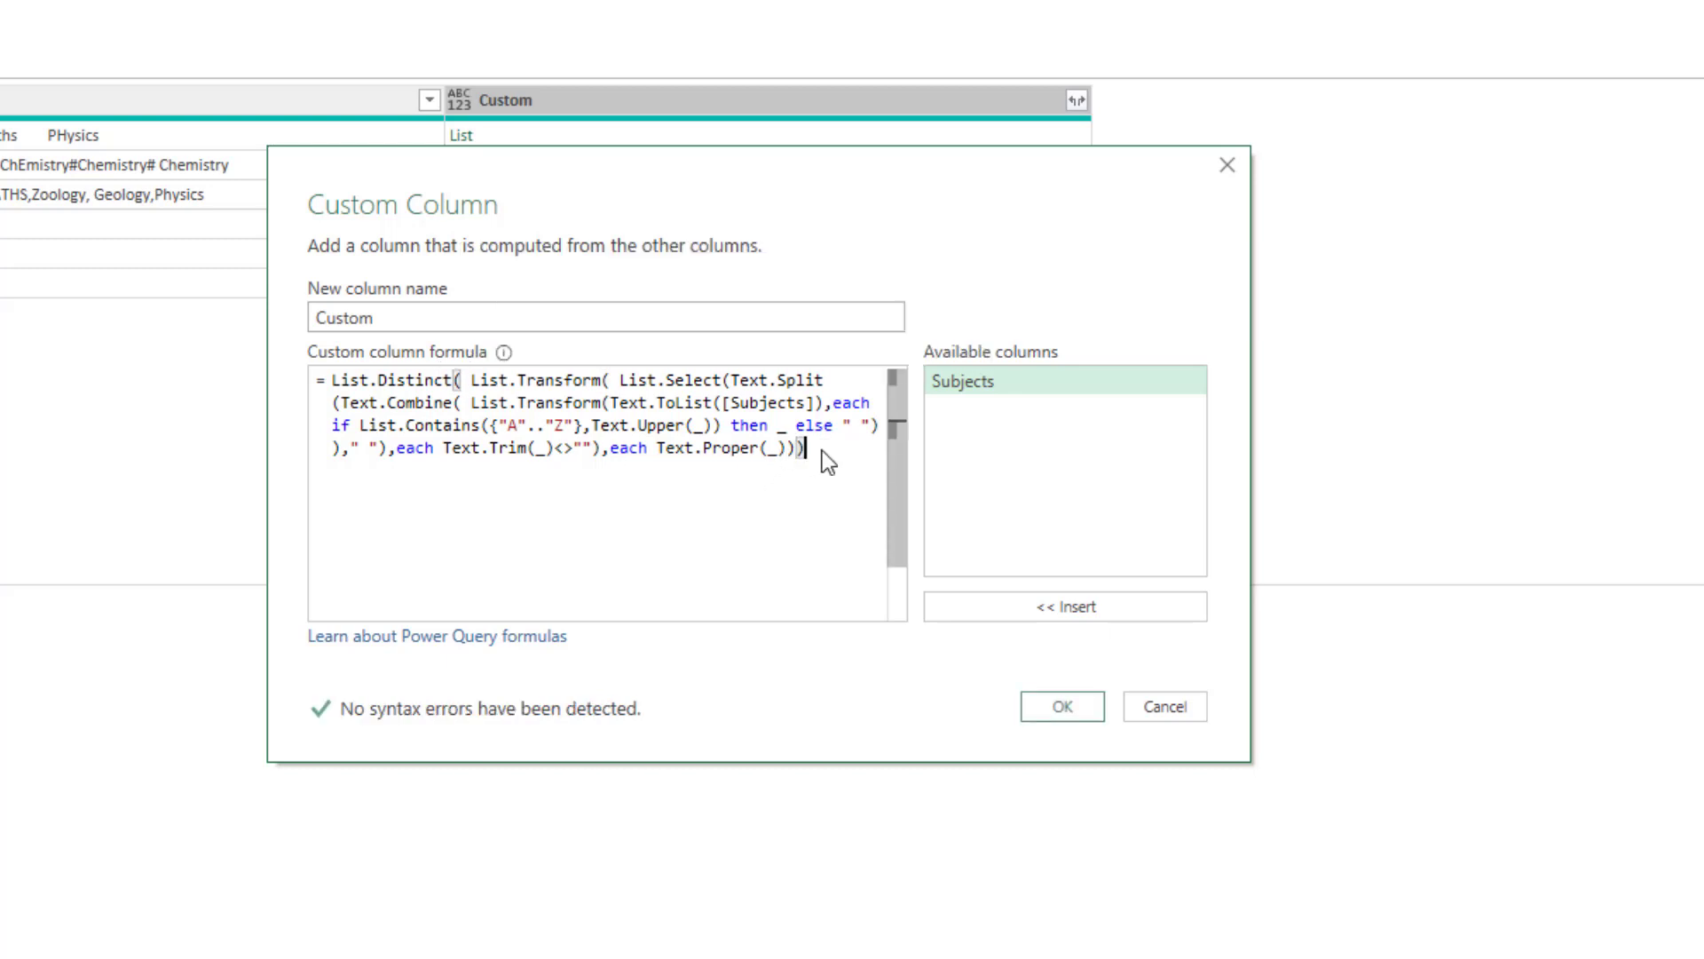
click(471, 385)
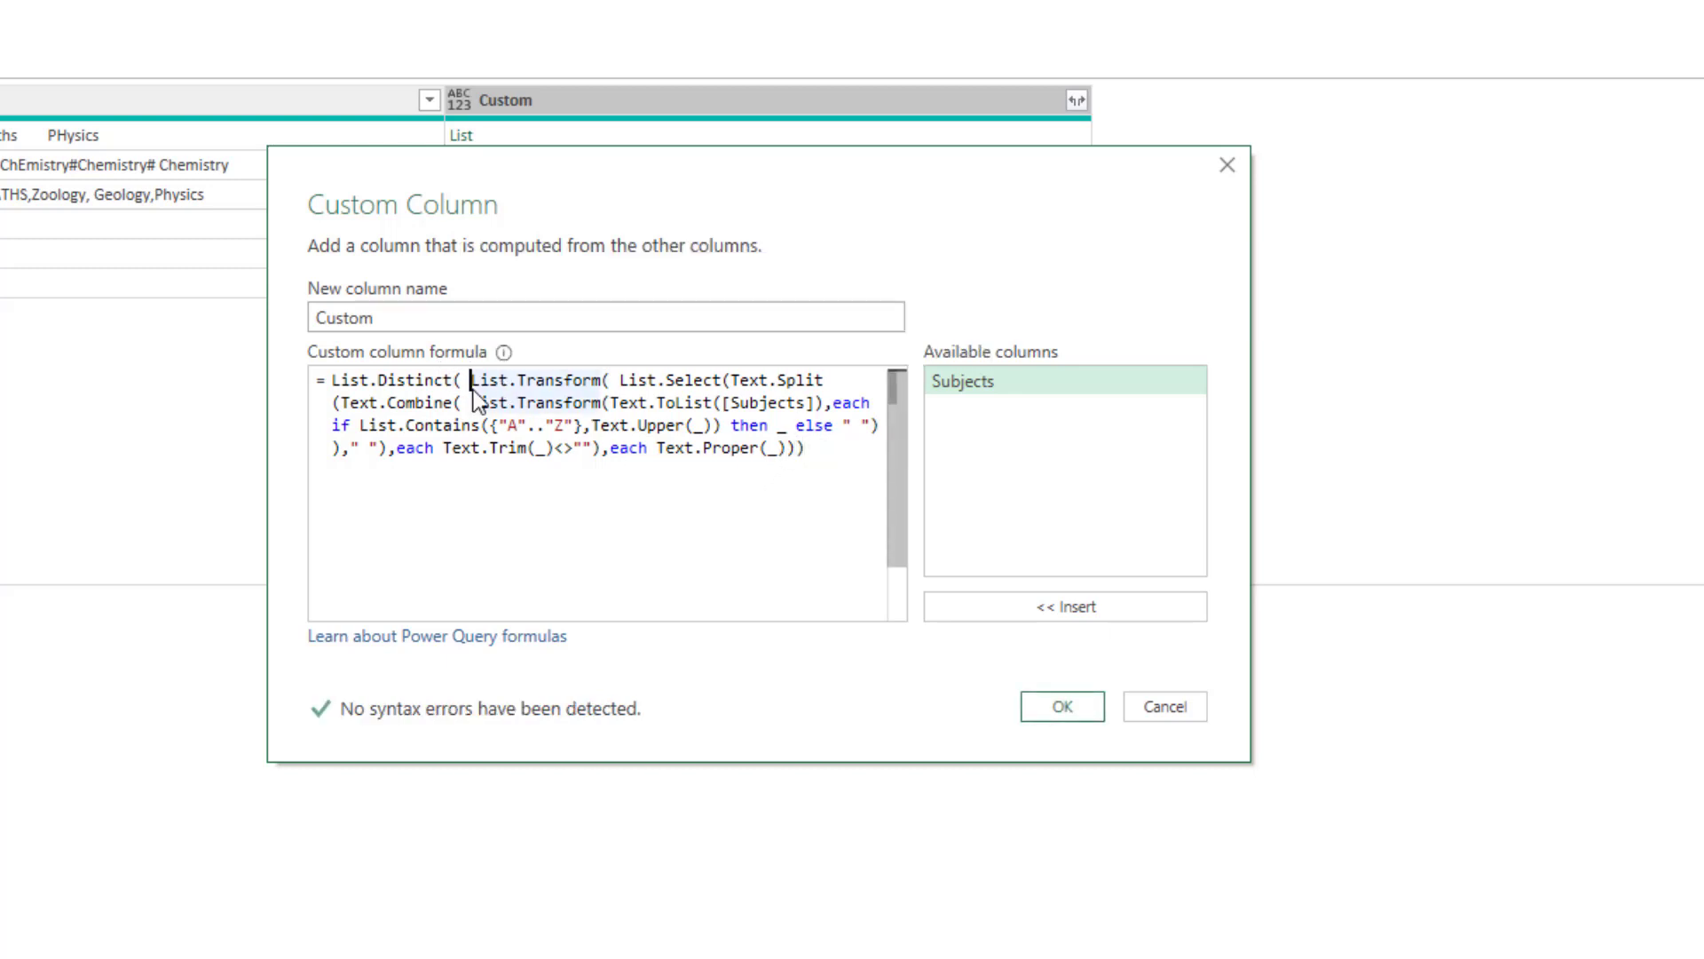
key(BackSpace)
click(1051, 705)
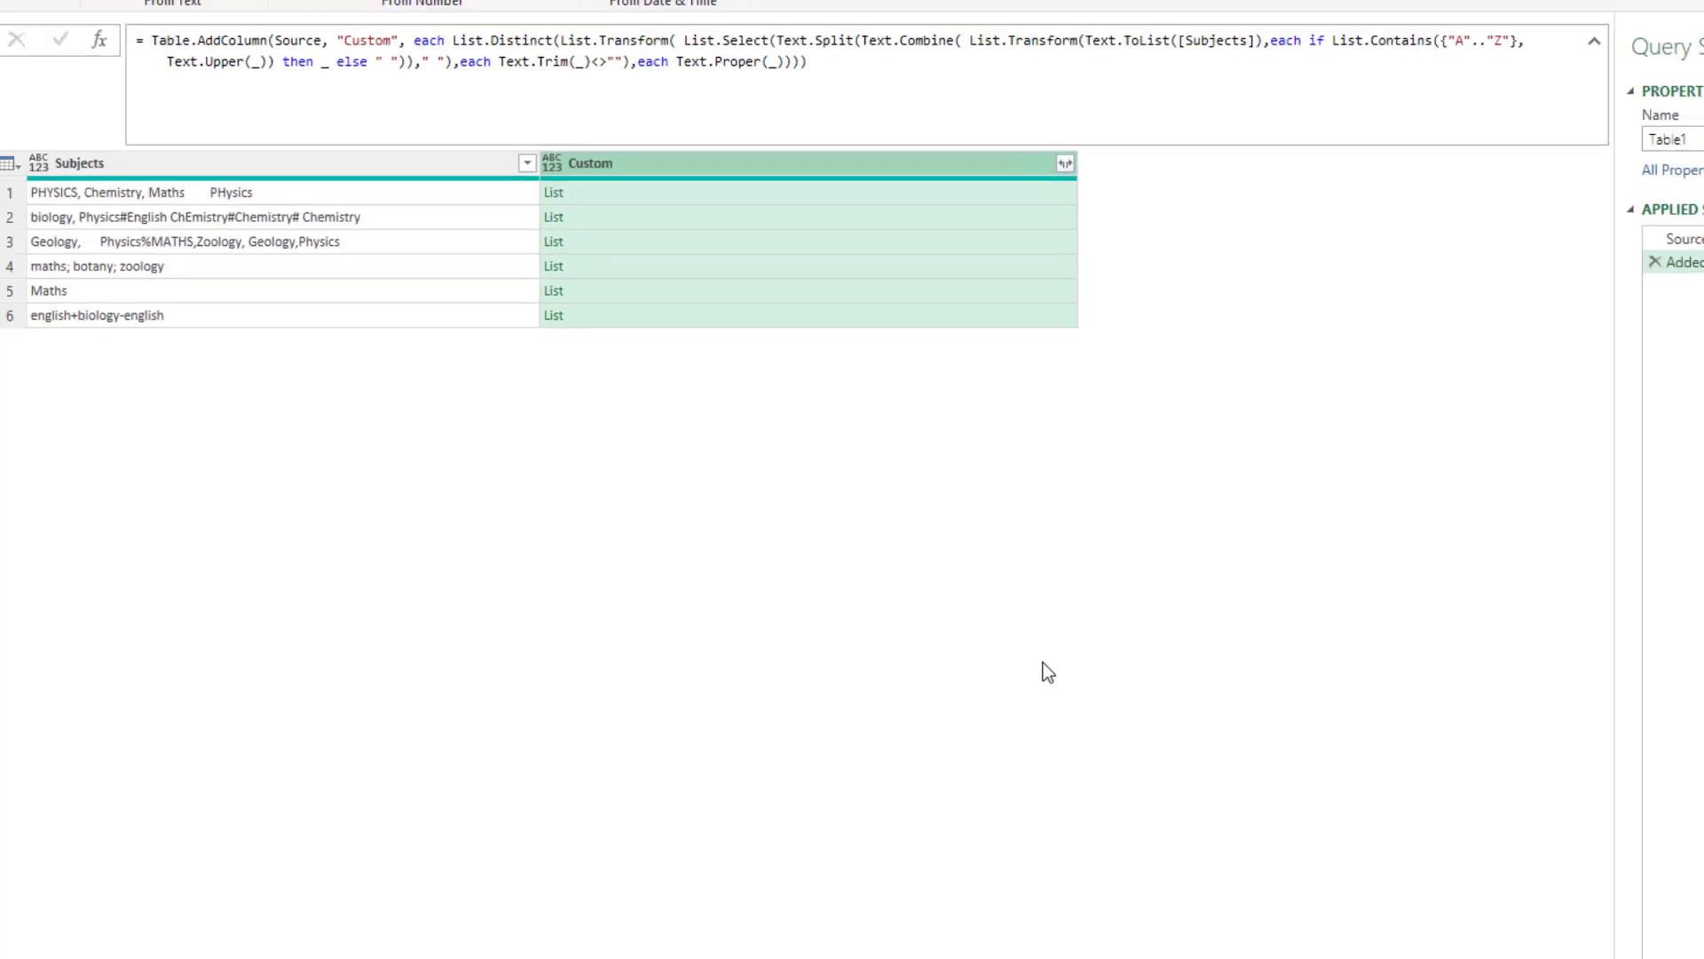
Step: Step through the rows' de-duplicated lists, e.g. Physics, Chemistry, Maths; English, Biology
click(907, 195)
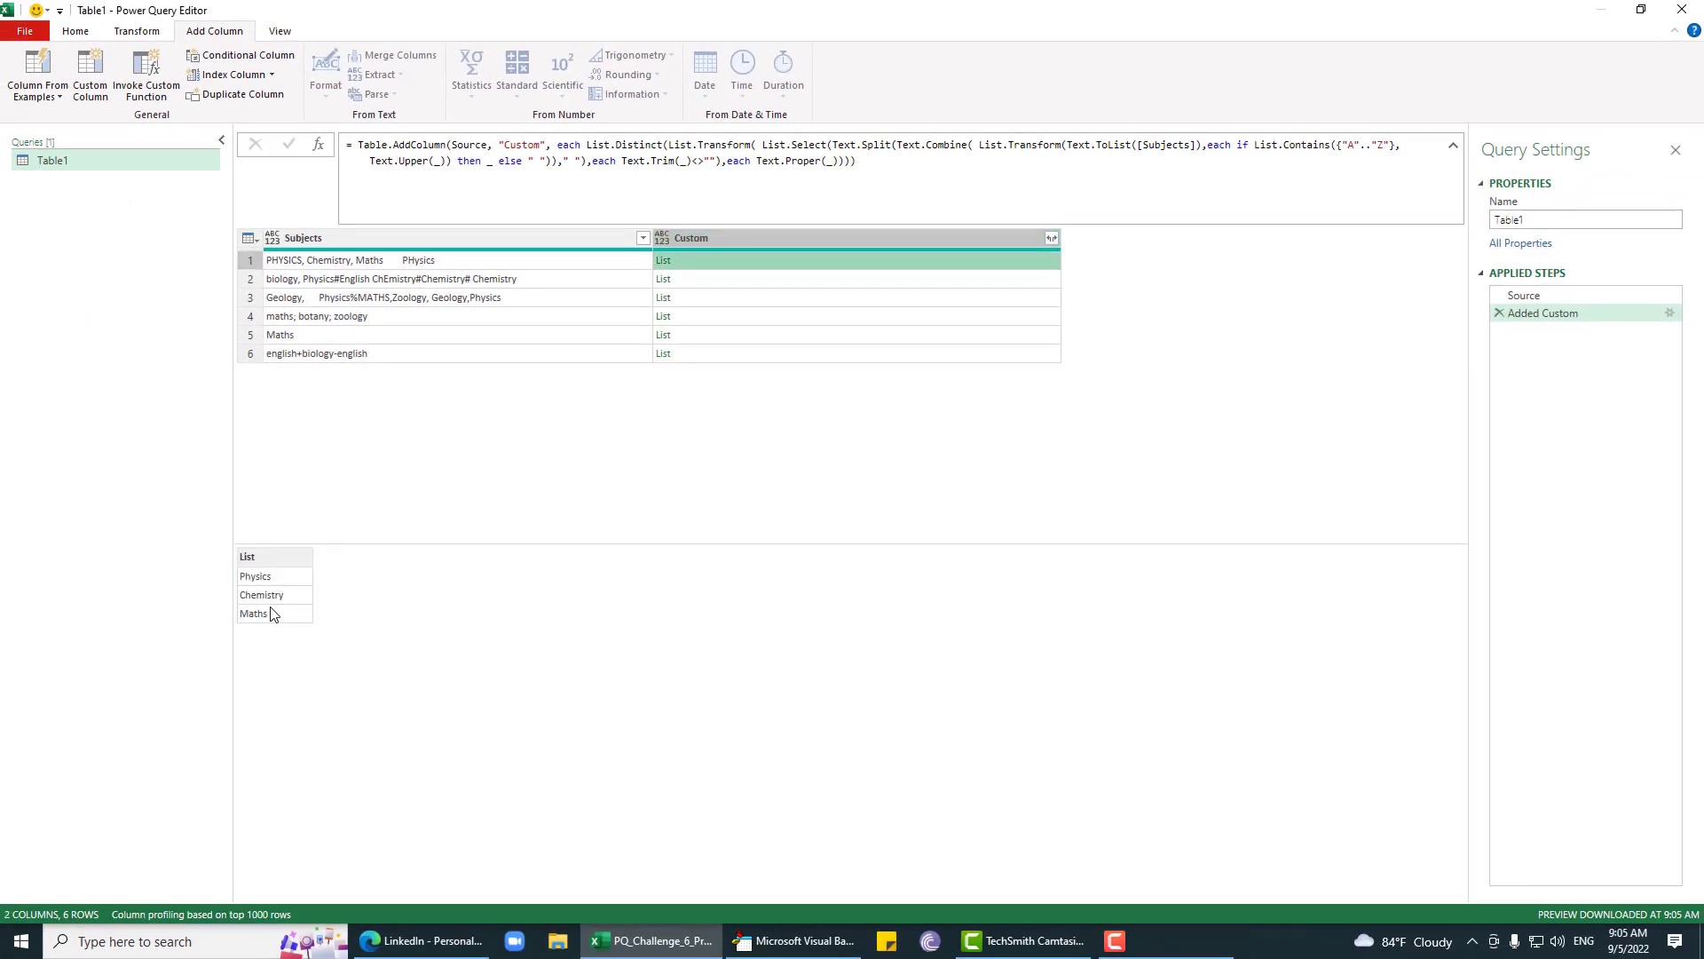
click(727, 282)
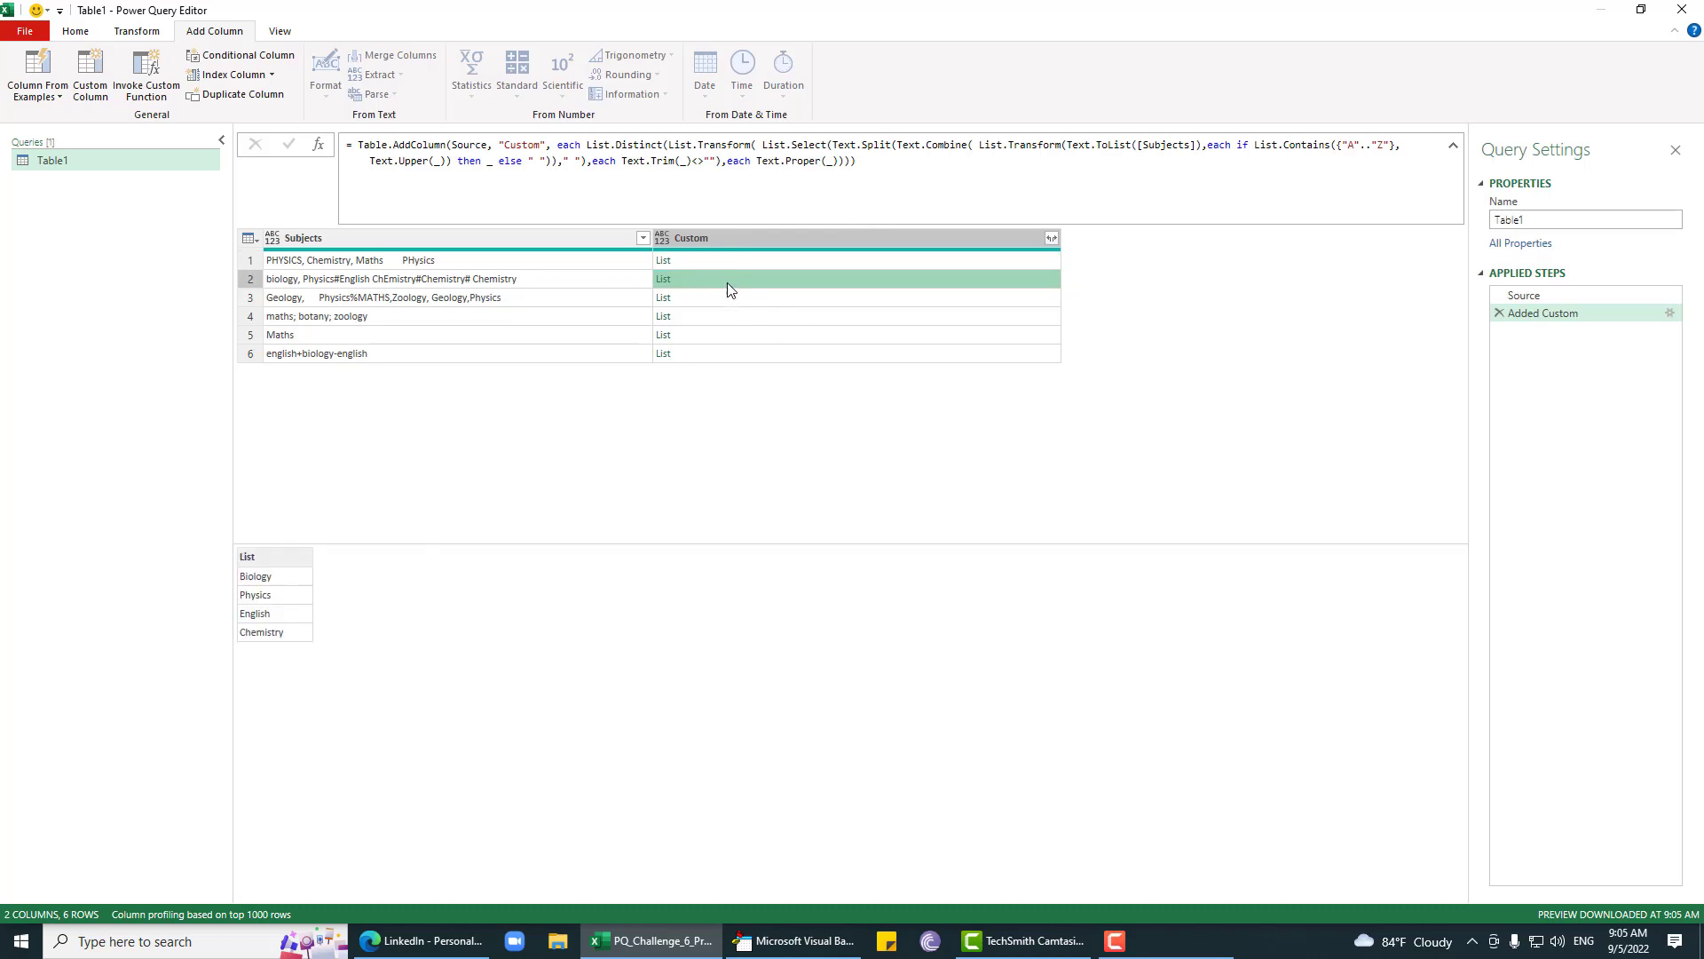
key(Down)
key(Down)
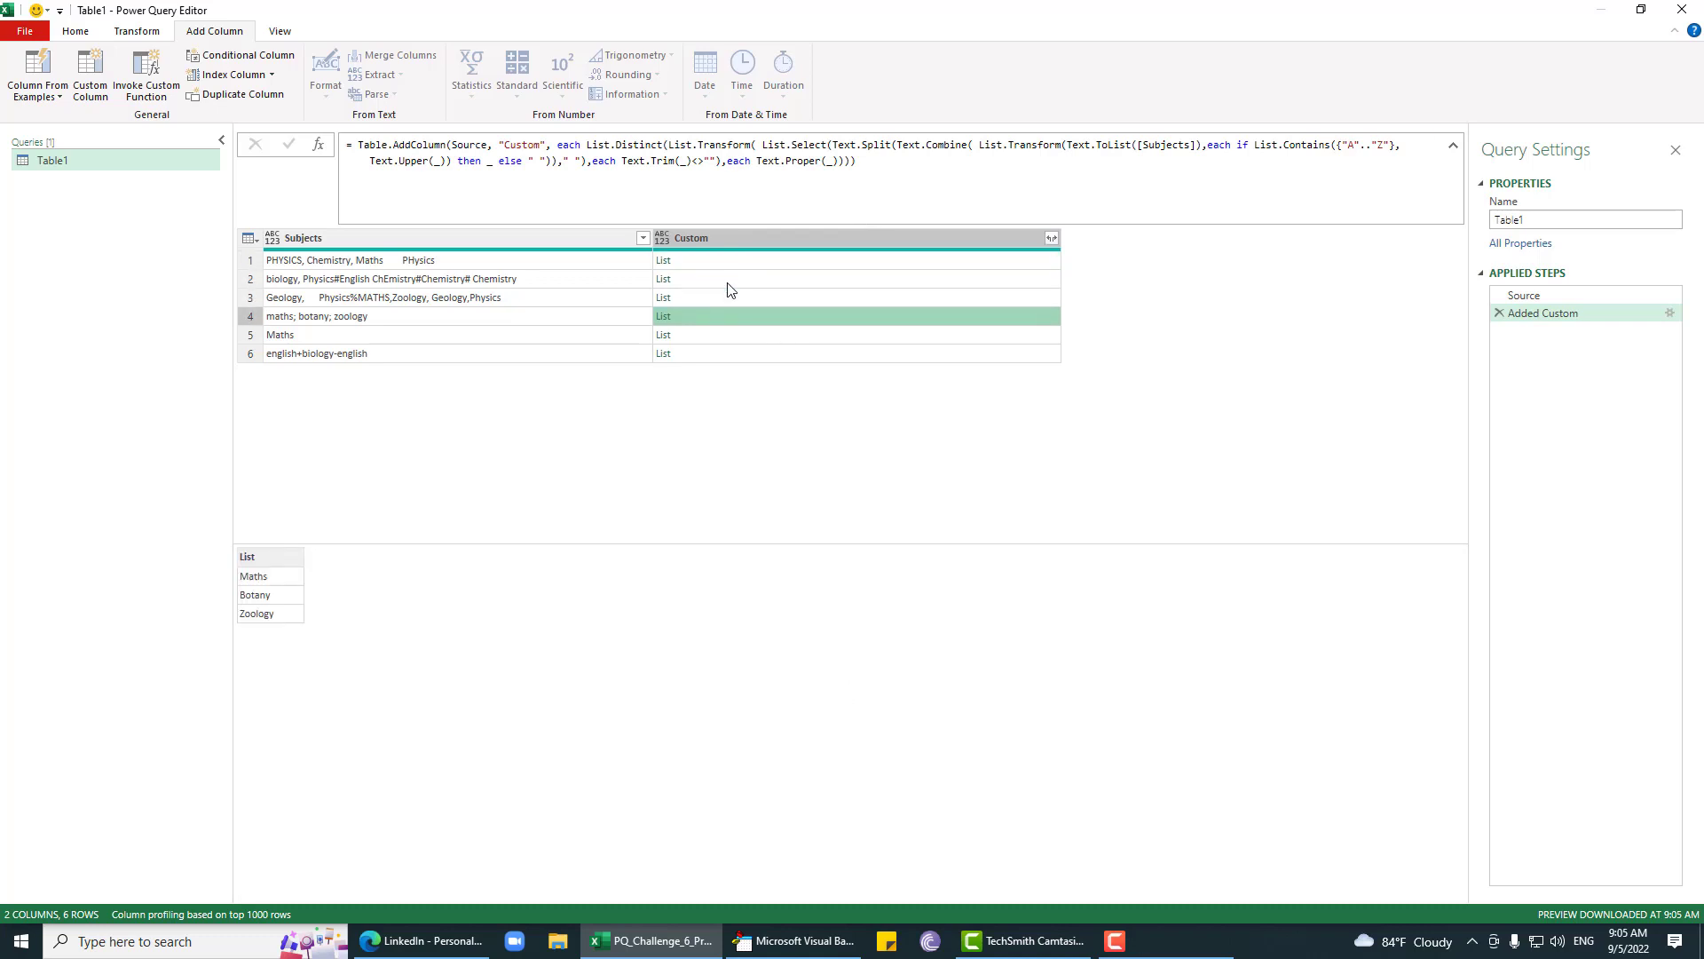
key(Down)
key(Down)
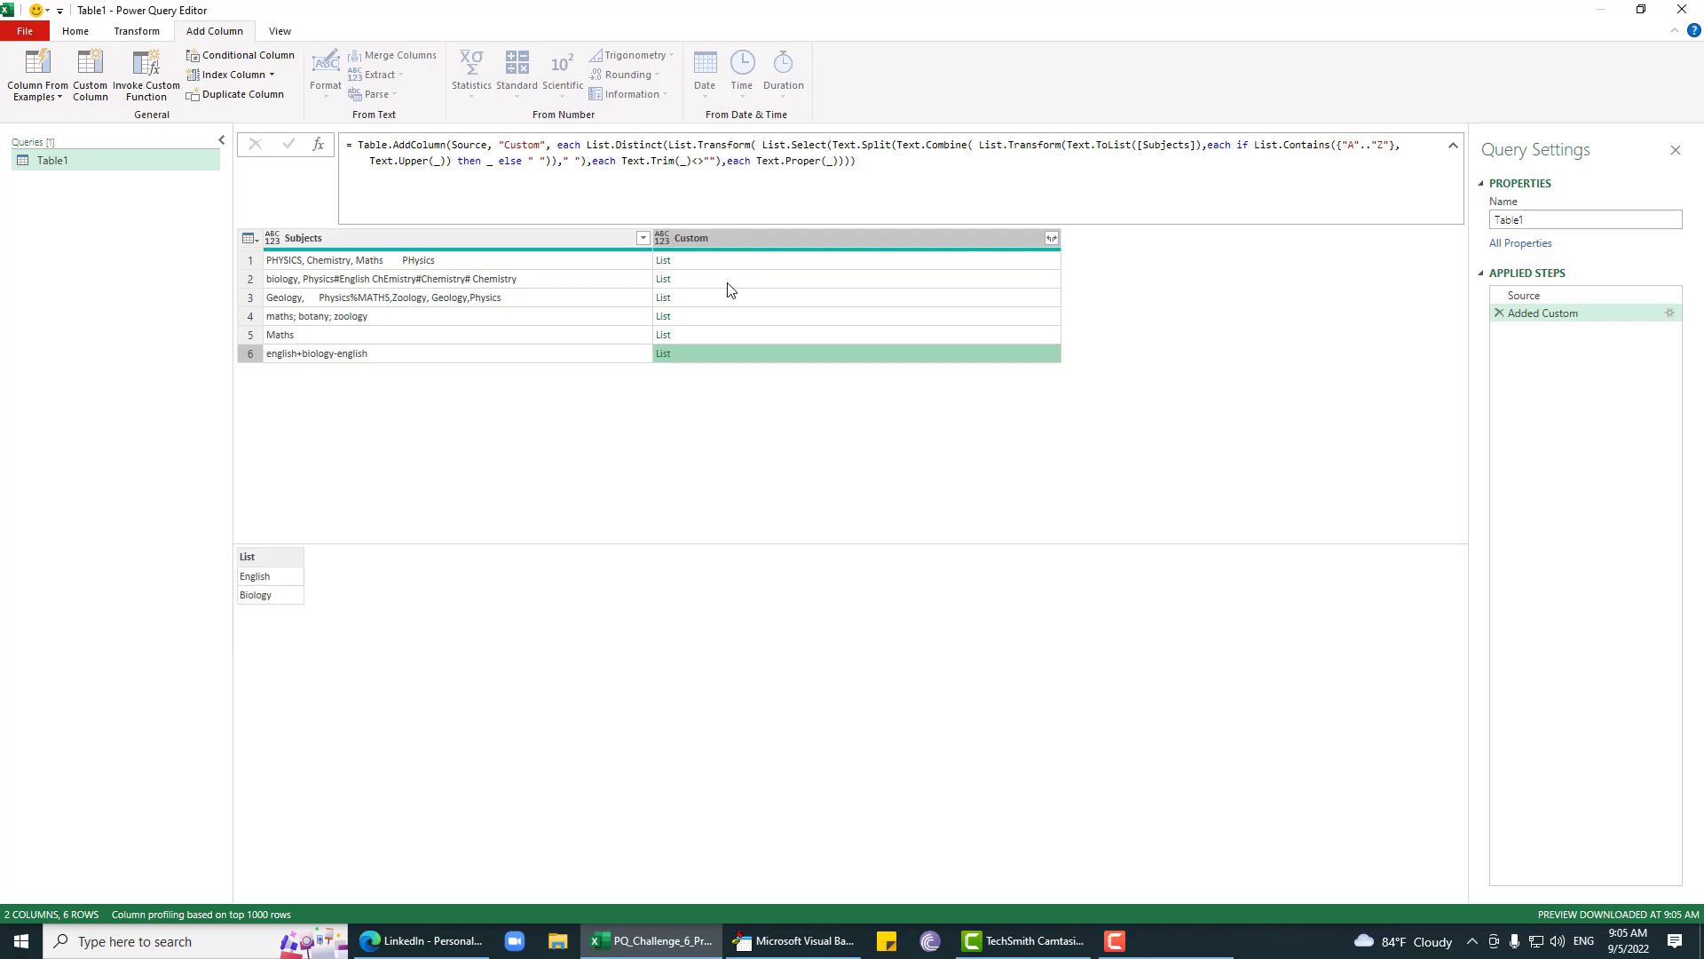
key(Up)
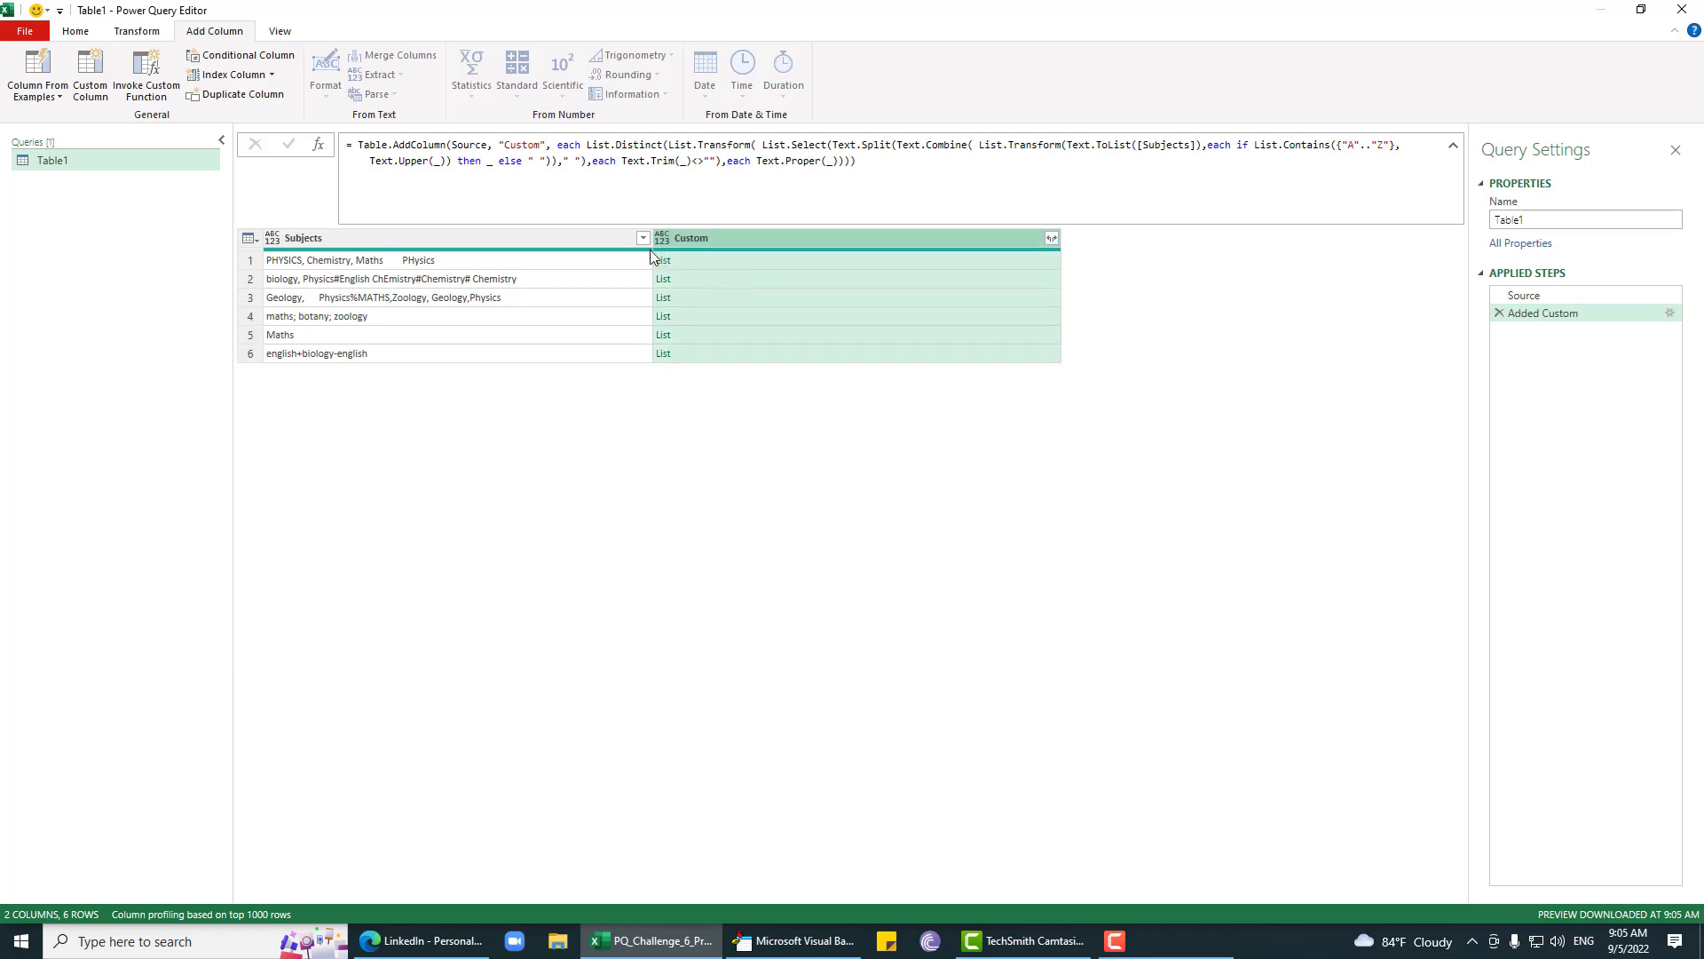
Step: Remove the Subjects column, expand Custom to new rows (17 subjects), and autofit its width
click(572, 233)
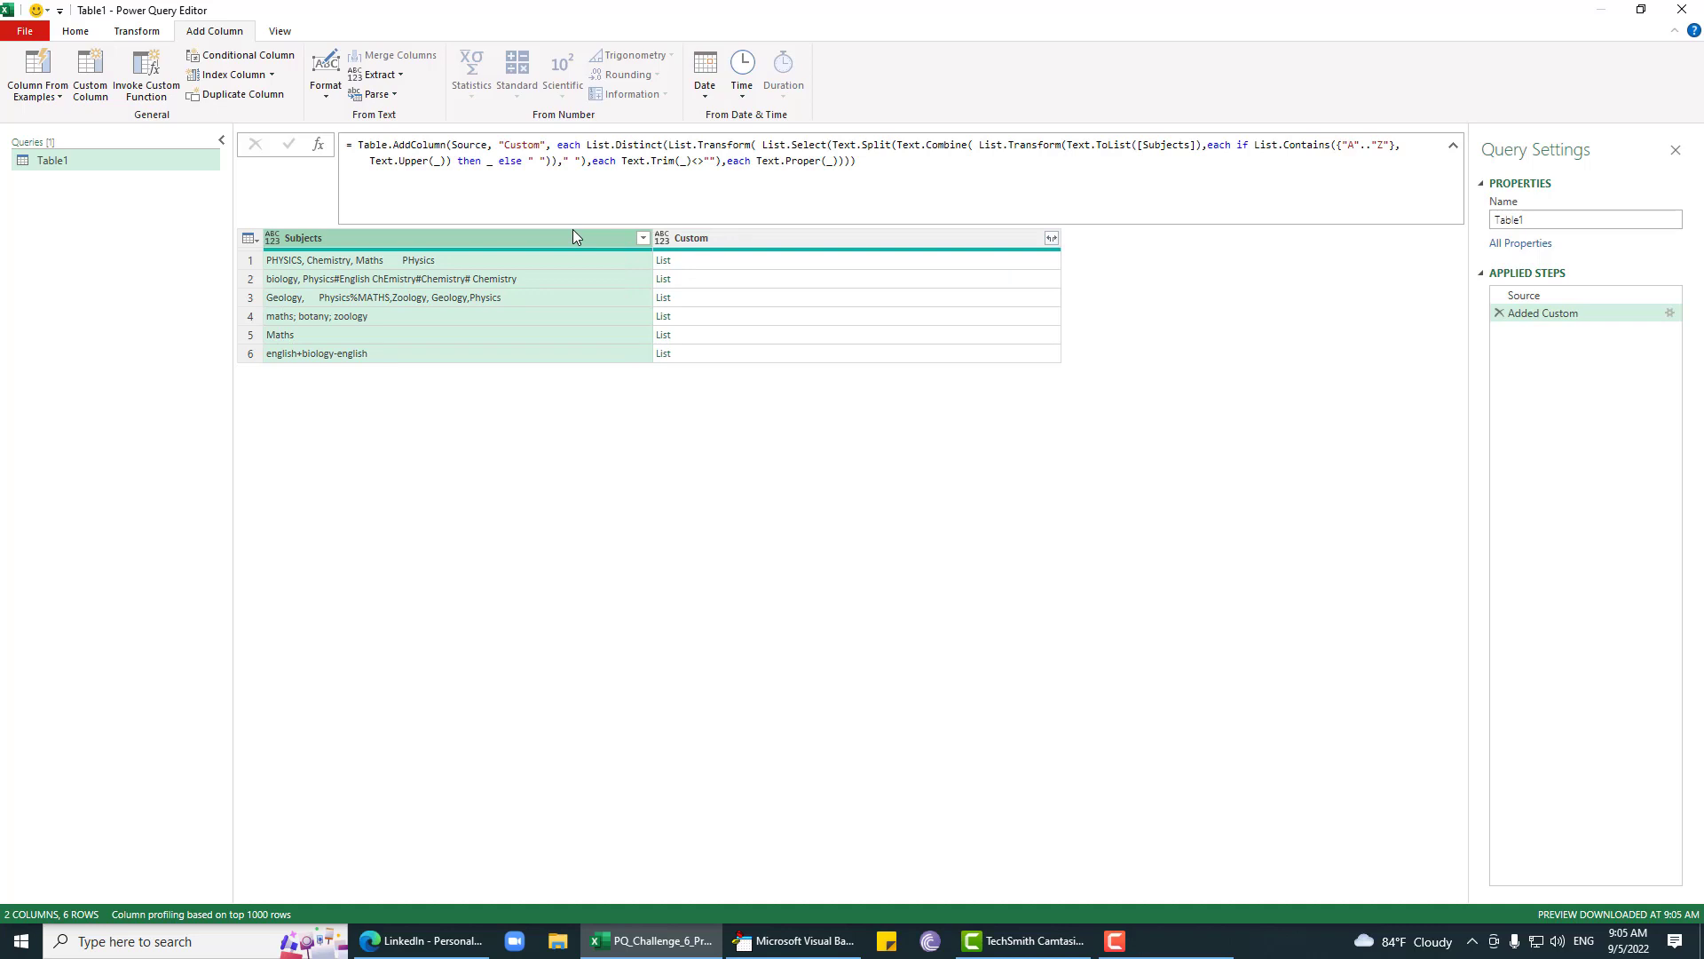
right_click(572, 232)
click(627, 278)
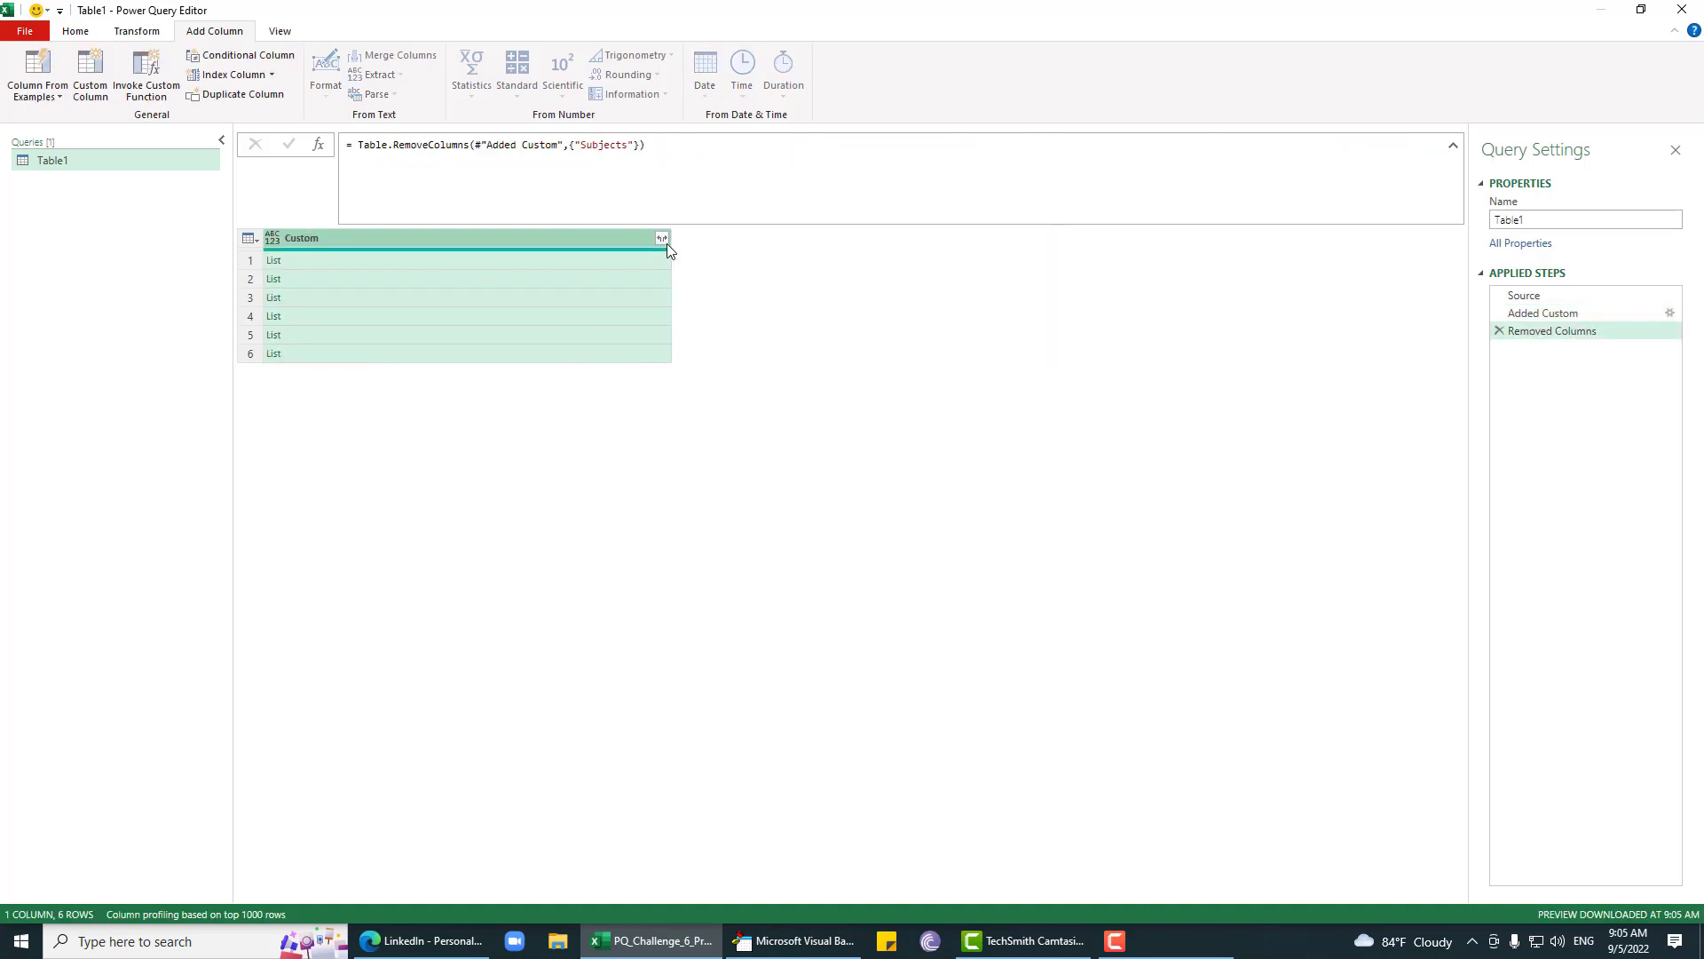
click(661, 238)
click(588, 260)
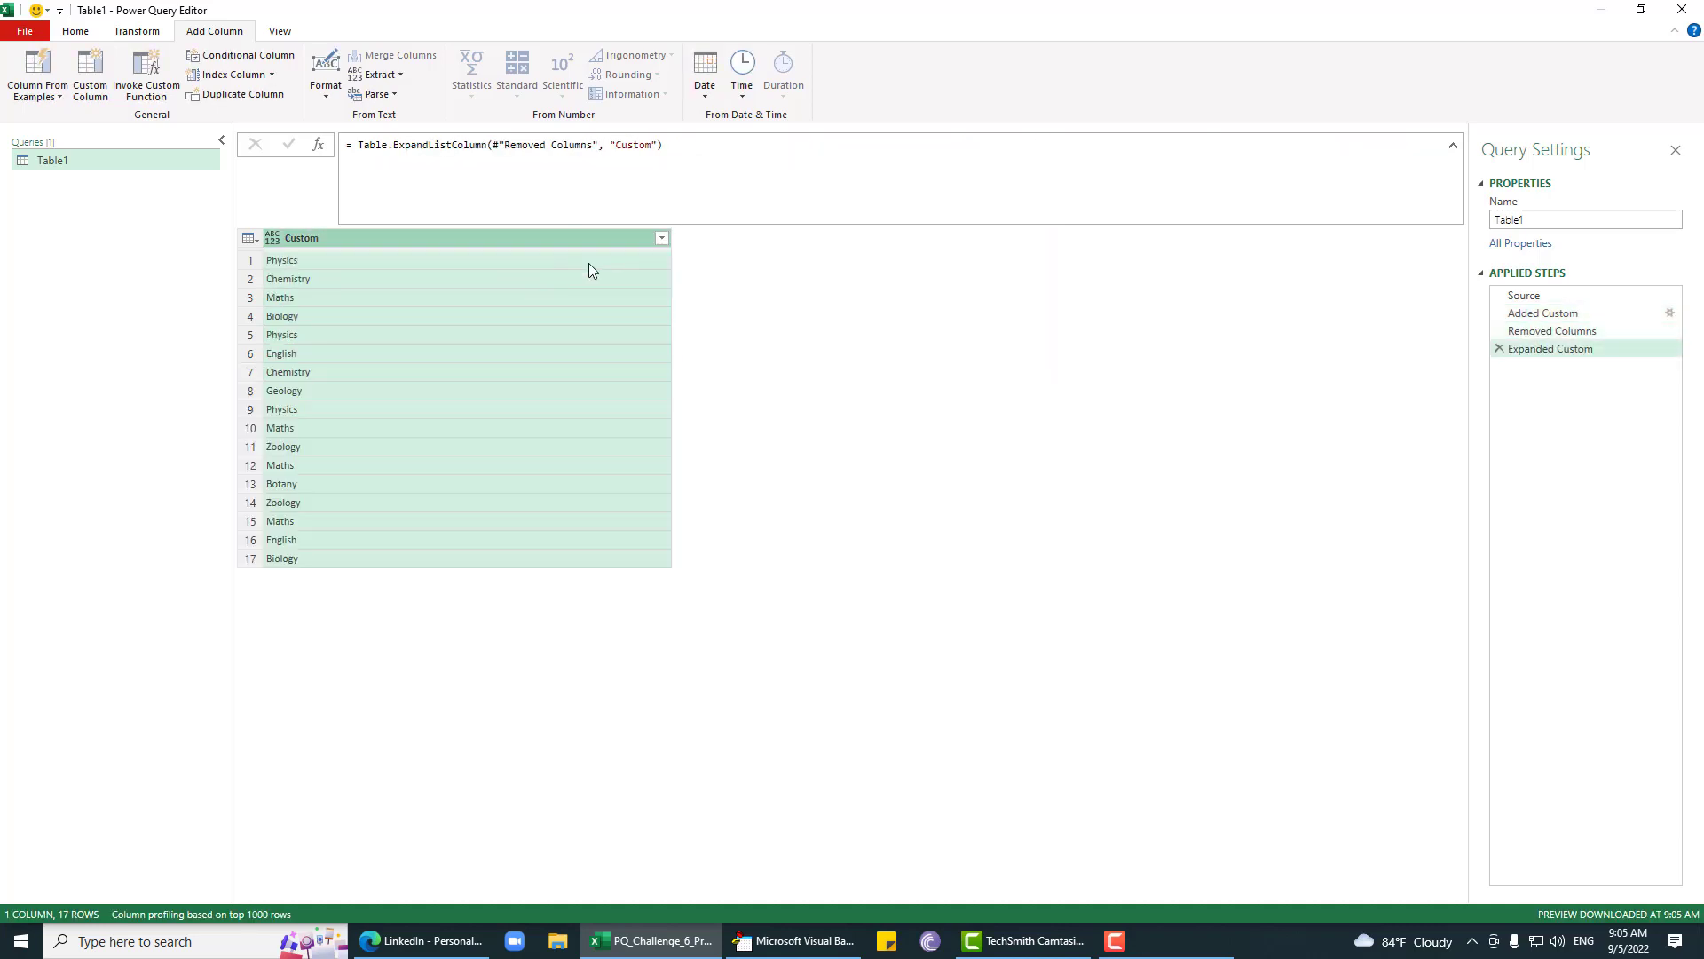
double_click(672, 241)
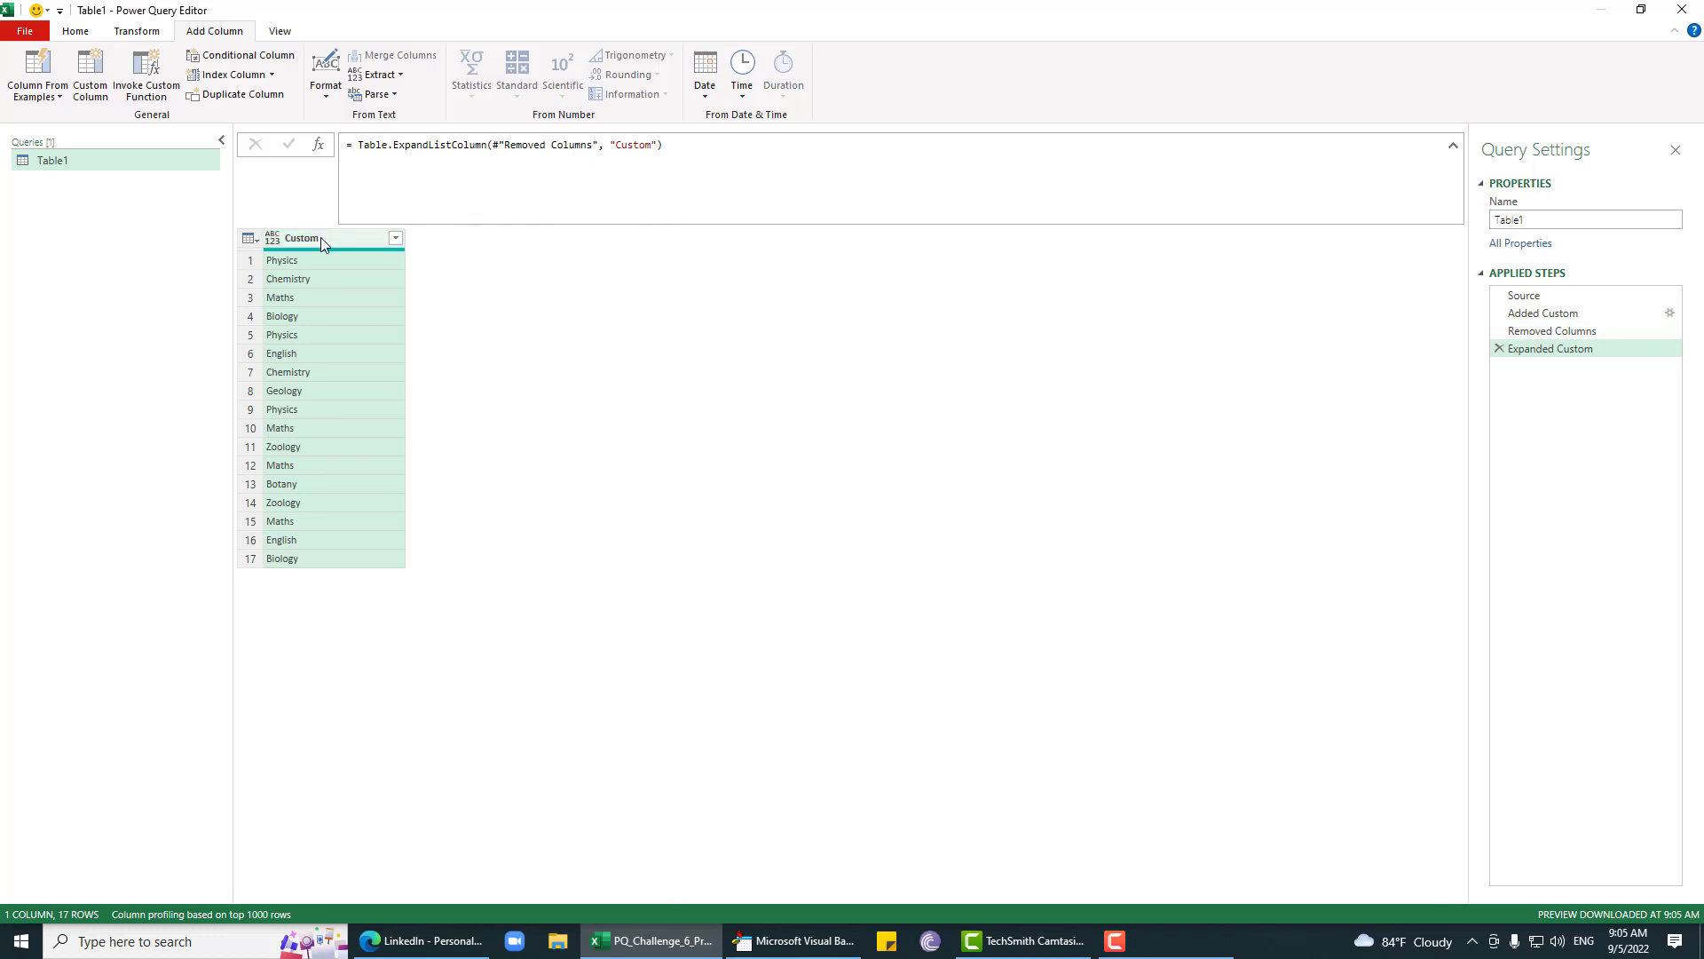
Step: Group by Custom with a Count Rows column, then rename Custom to Subject, giving 8 subjects
click(76, 31)
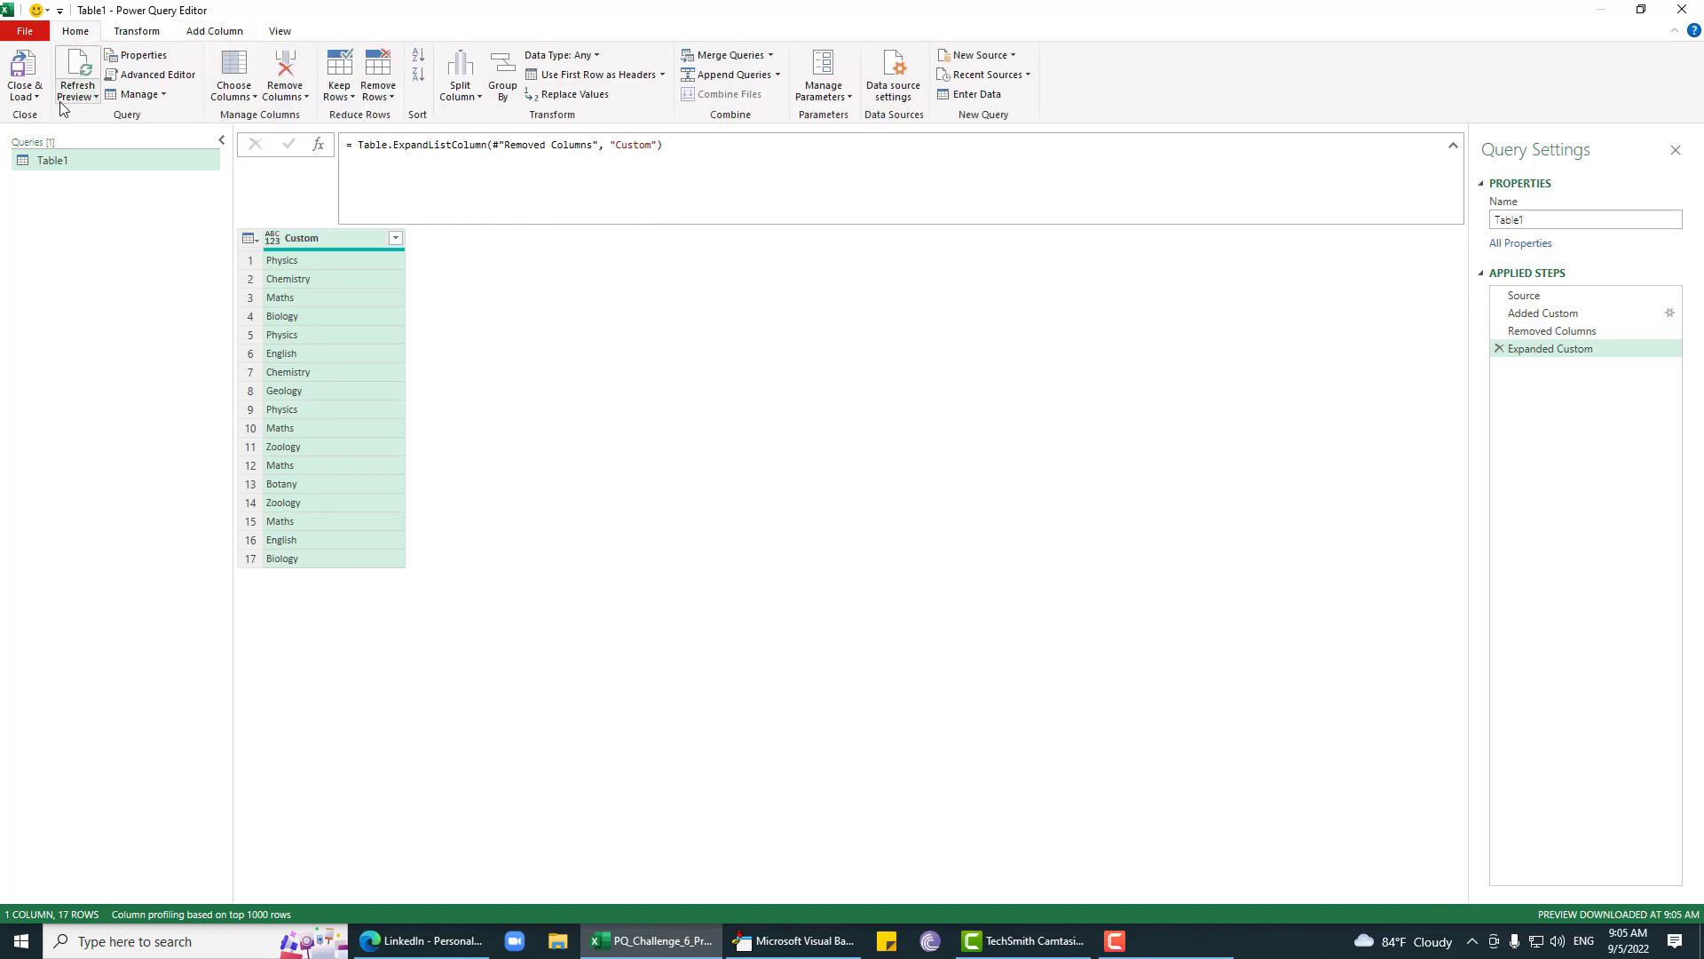
click(502, 85)
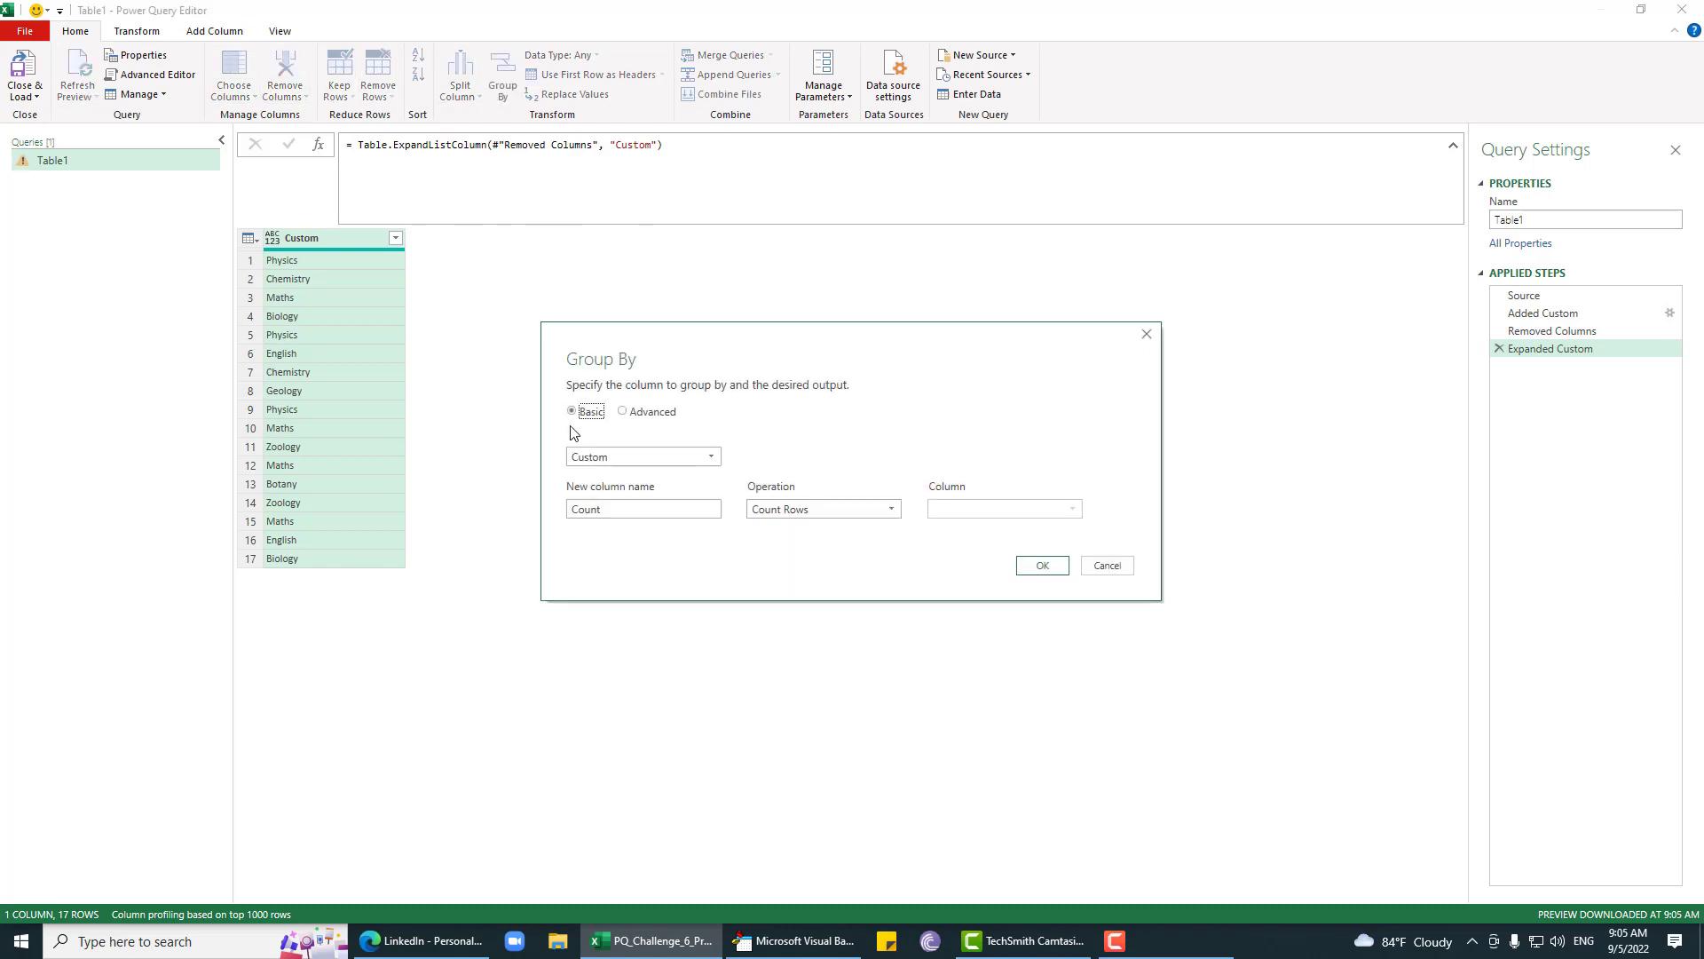
click(1042, 565)
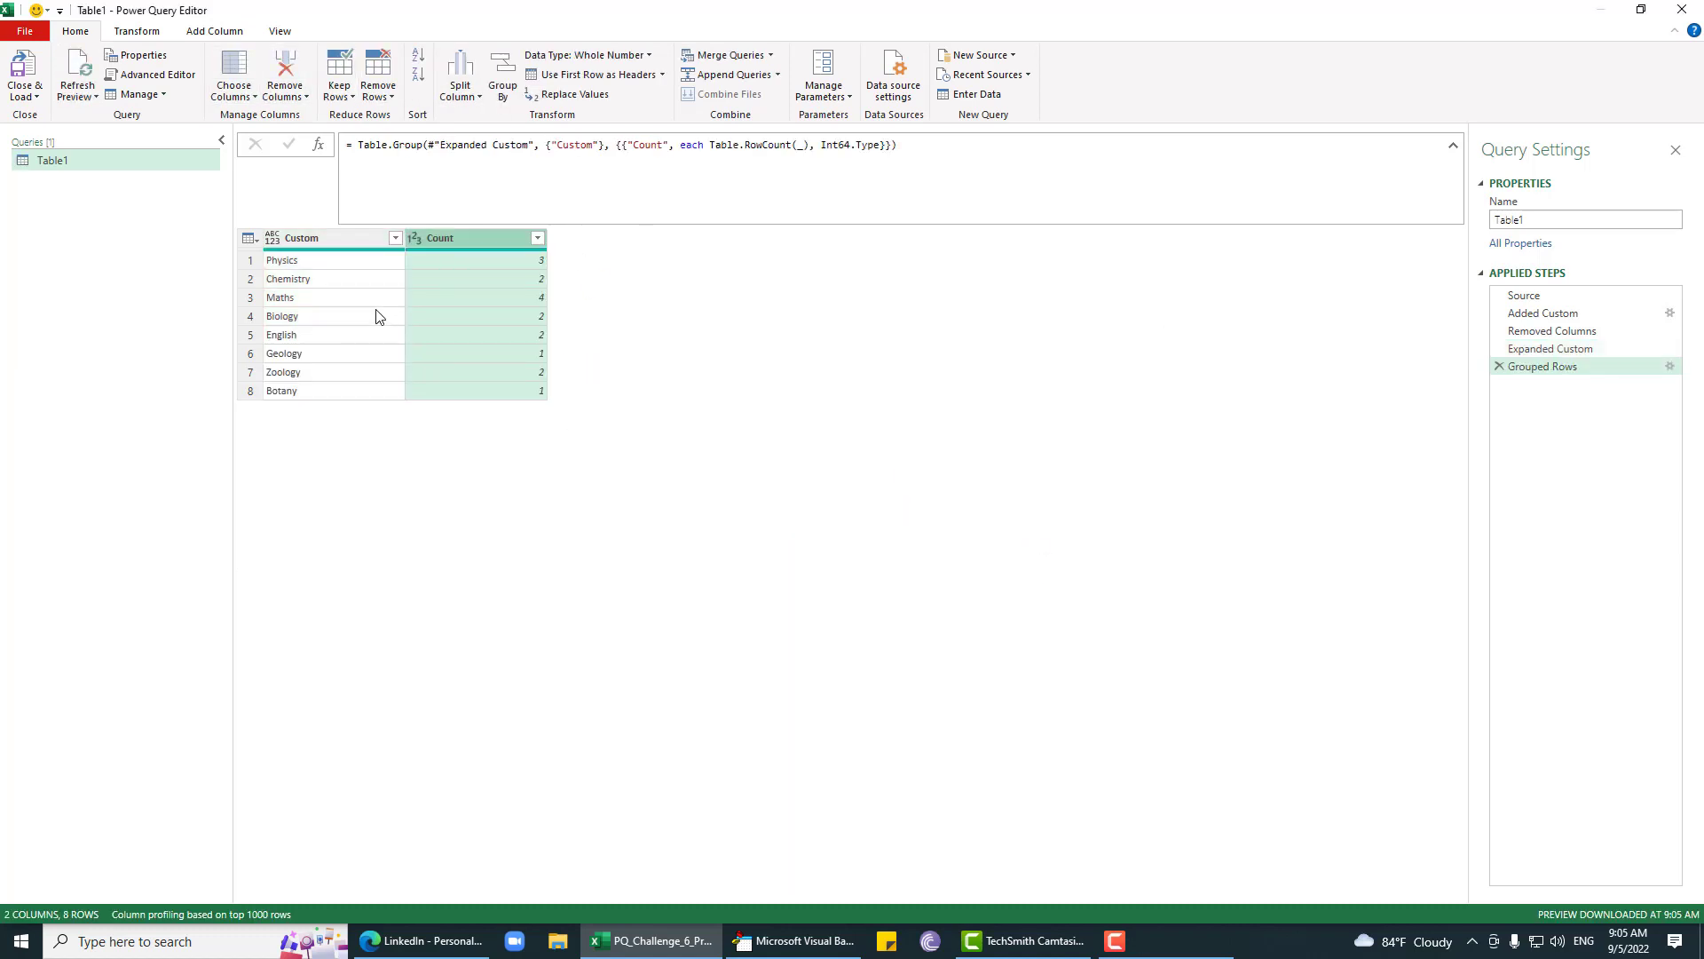
double_click(358, 242)
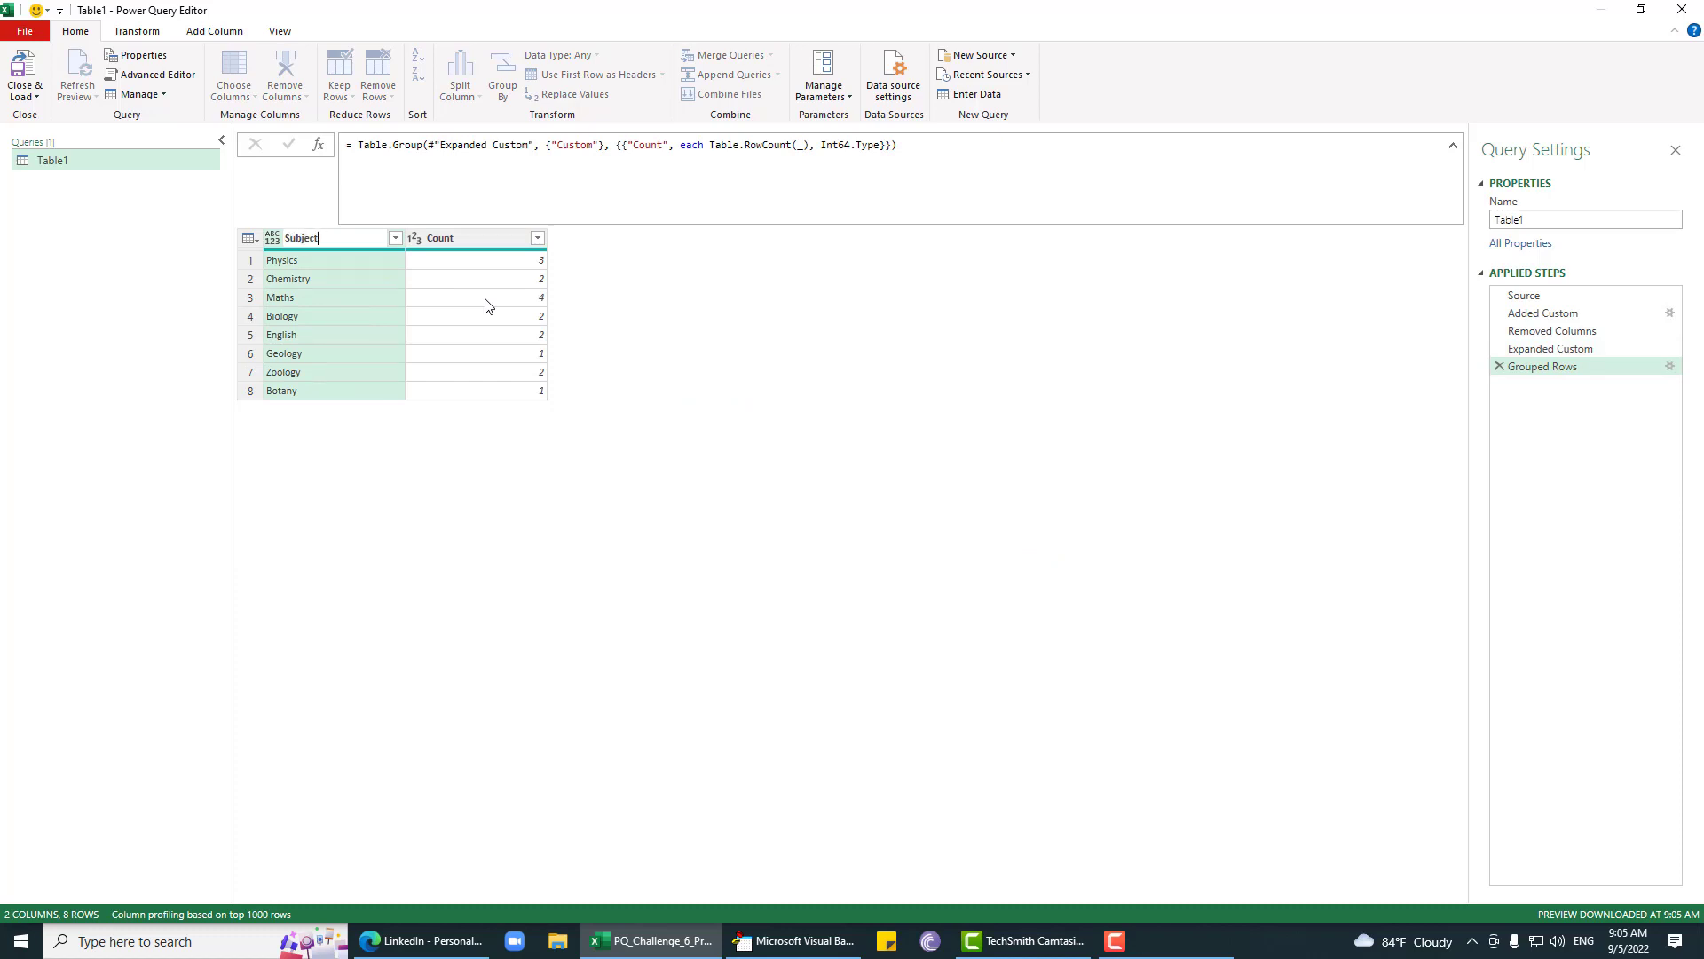
key(Return)
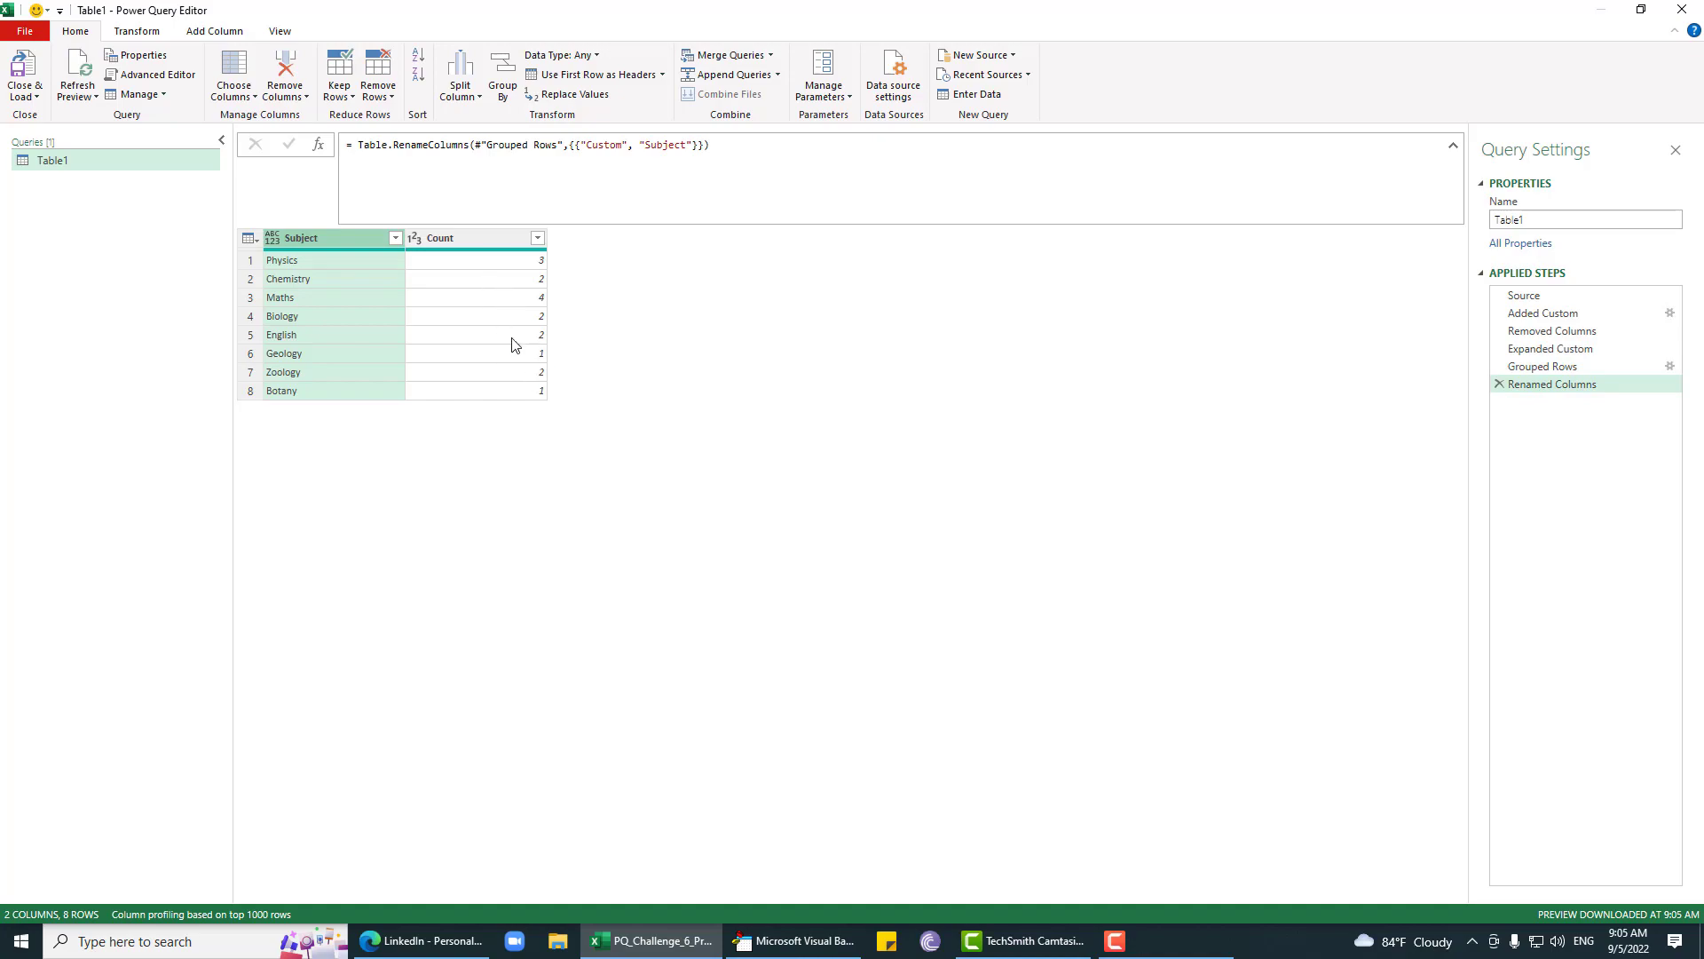
Step: Load the query to the sheet and paste the expected Subjects/Count table D2:E10 at F2
click(24, 81)
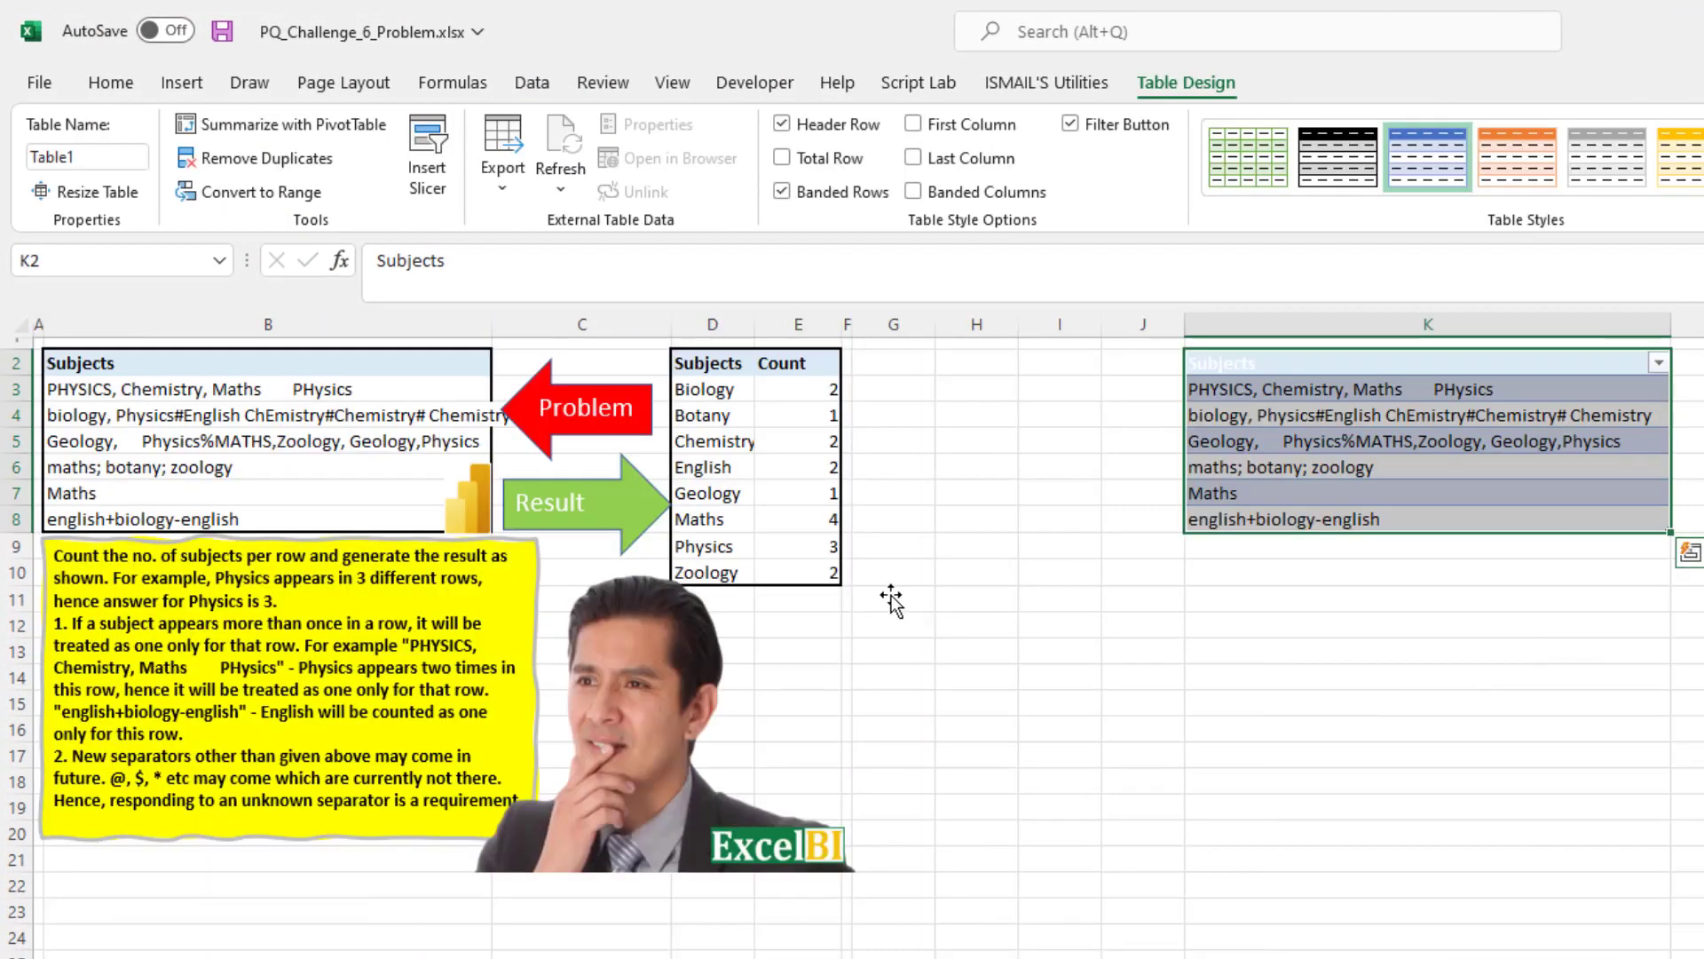
click(845, 598)
click(833, 462)
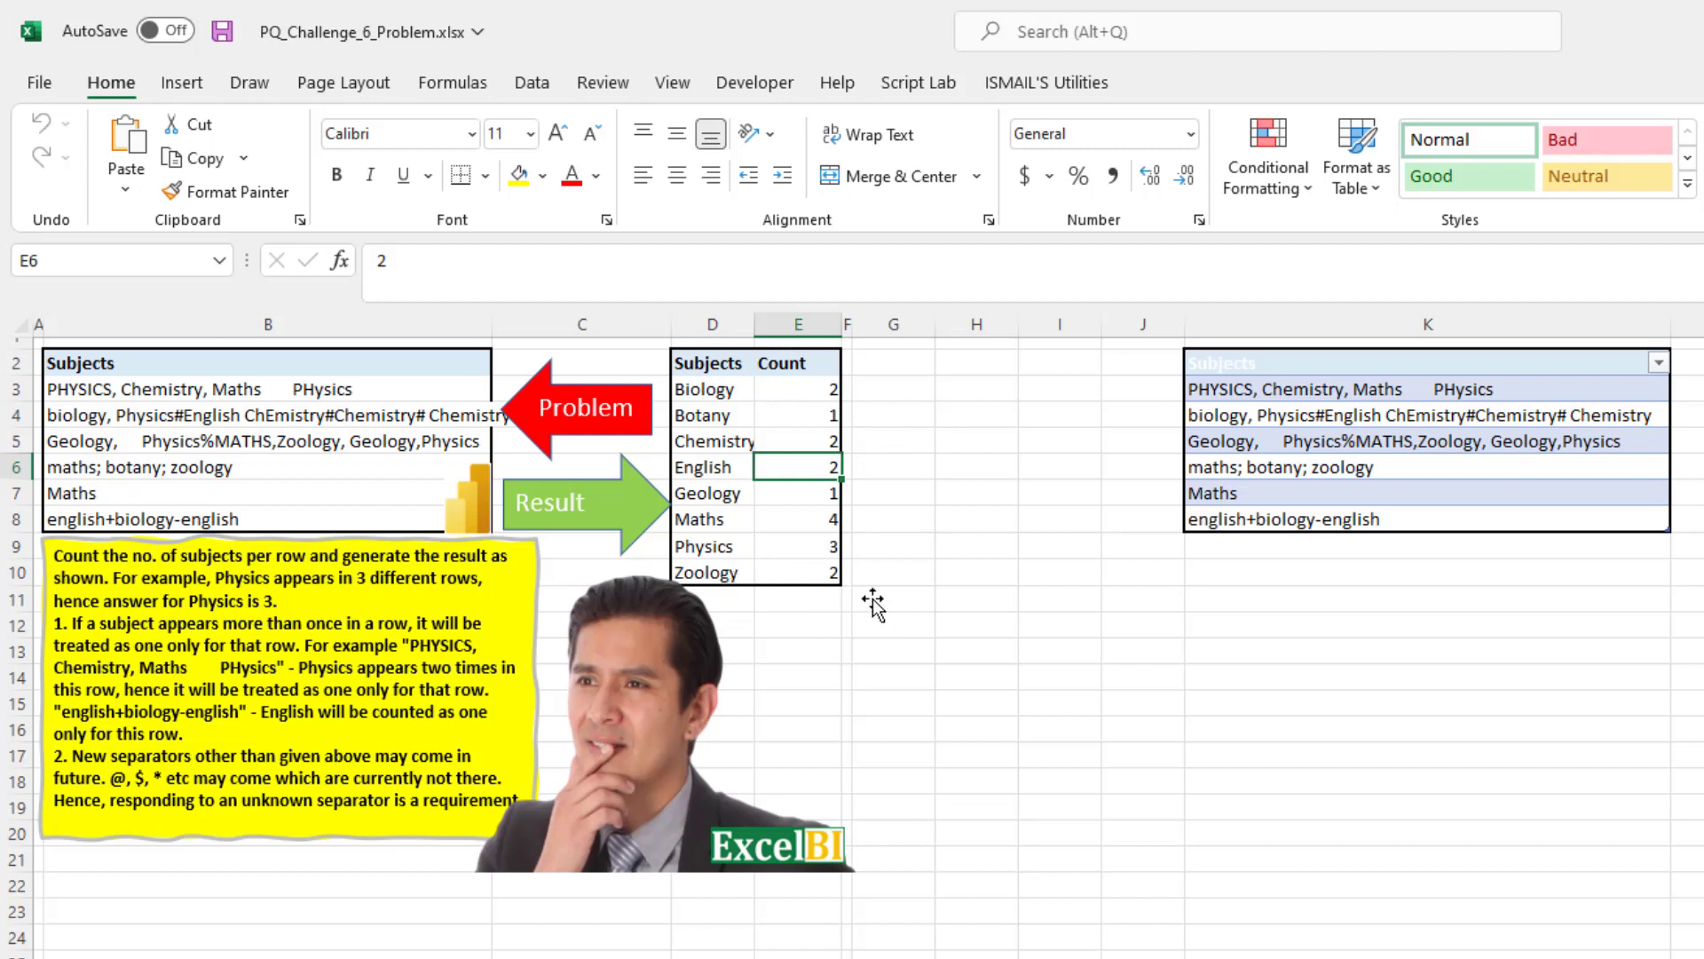
click(830, 574)
key(ctrl+a)
key(ctrl+c)
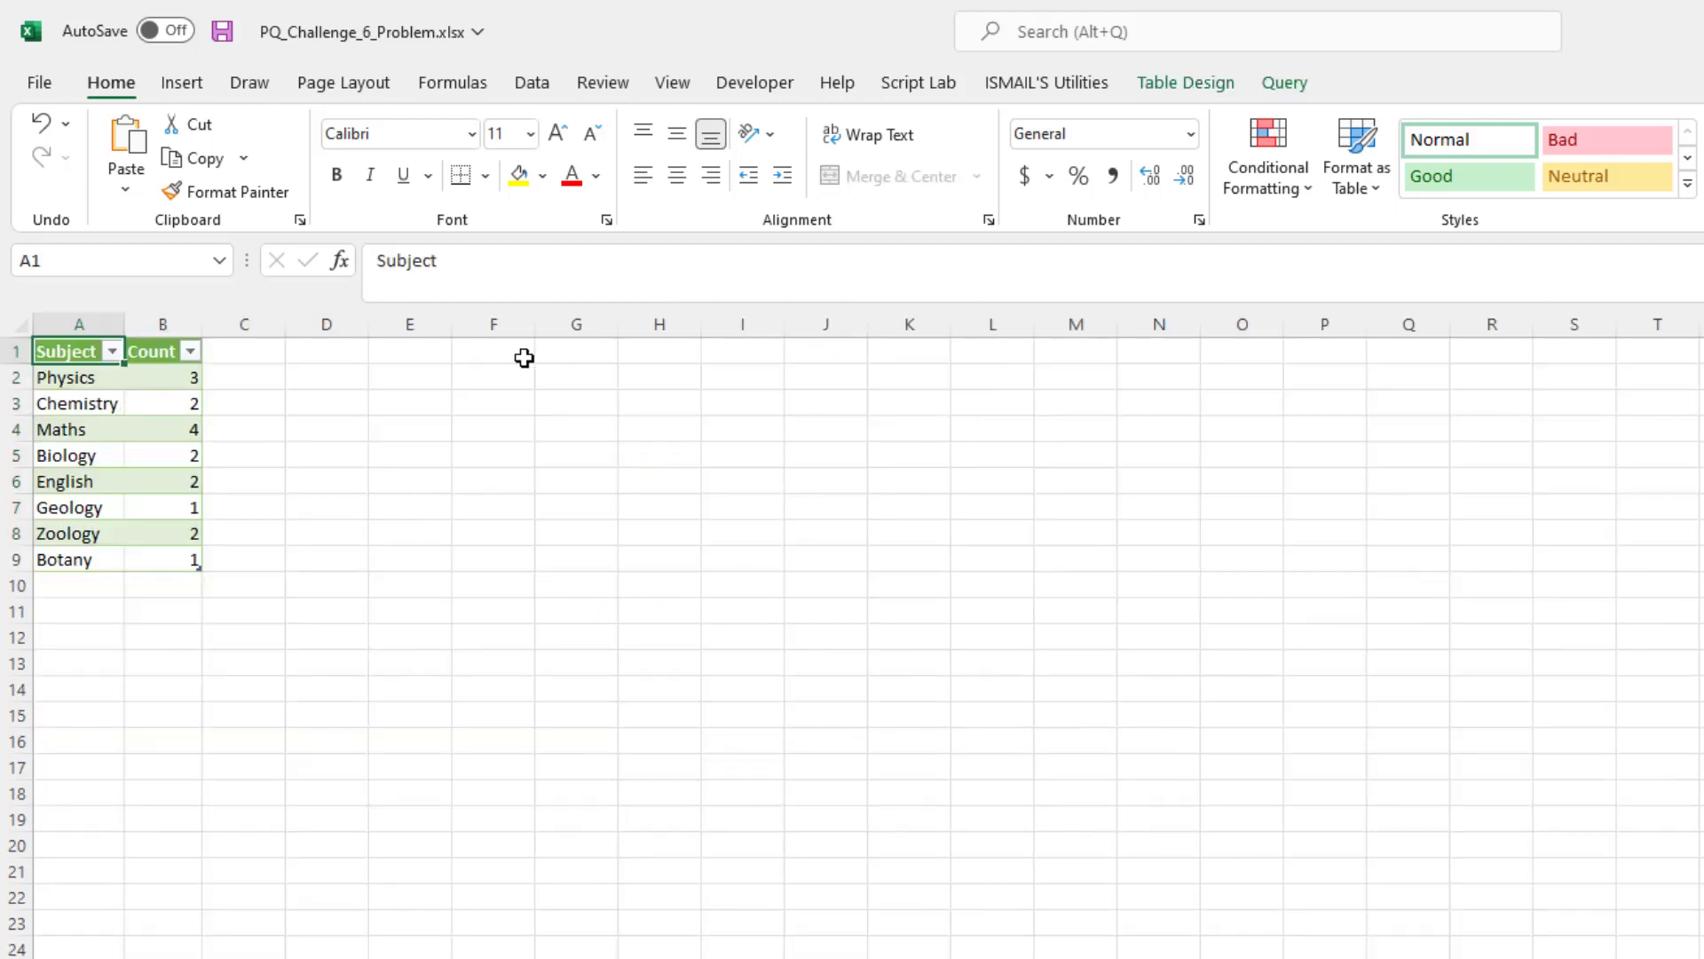
click(524, 358)
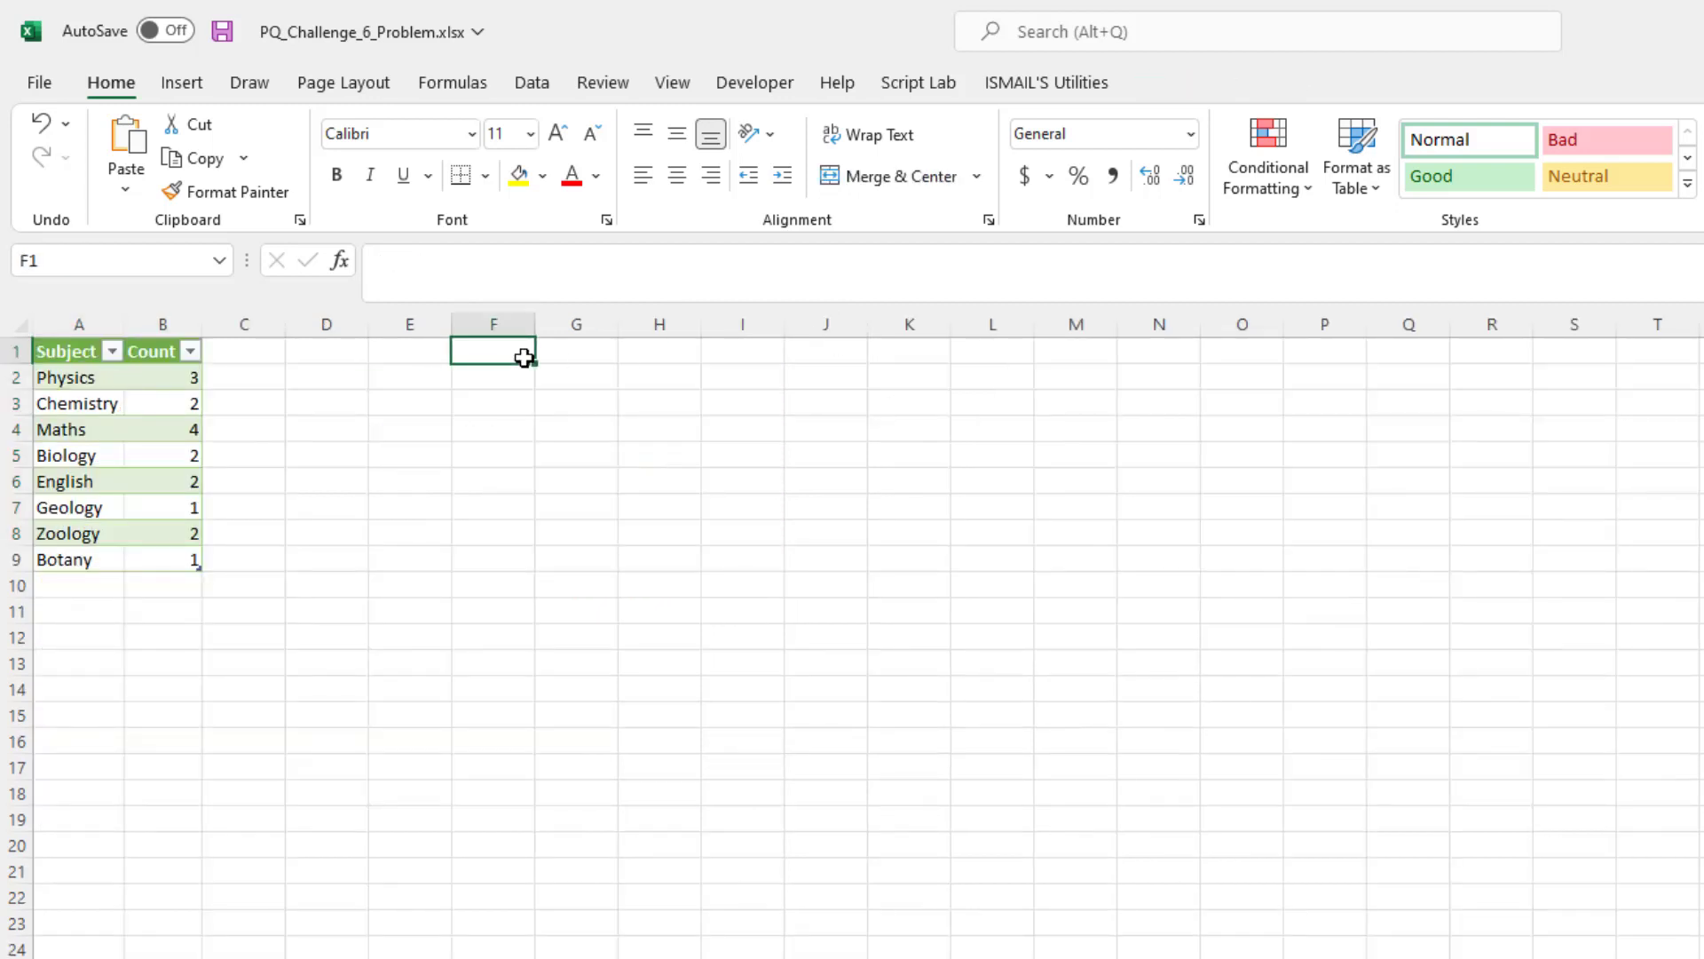
key(ctrl+b)
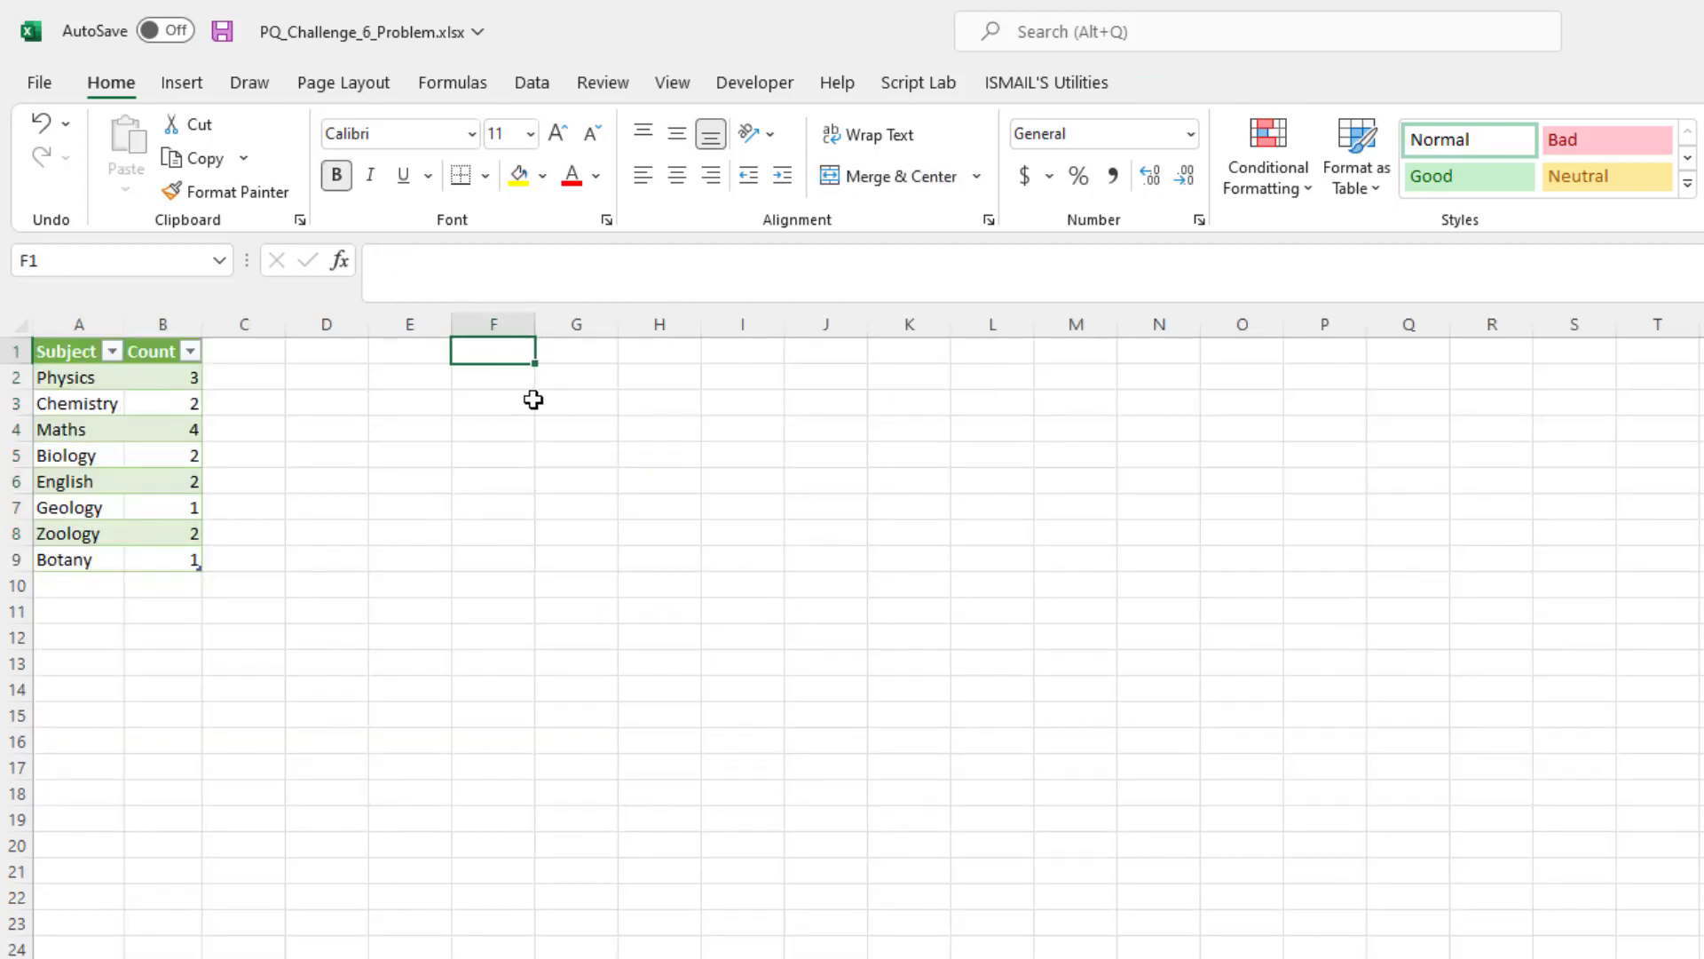
click(508, 384)
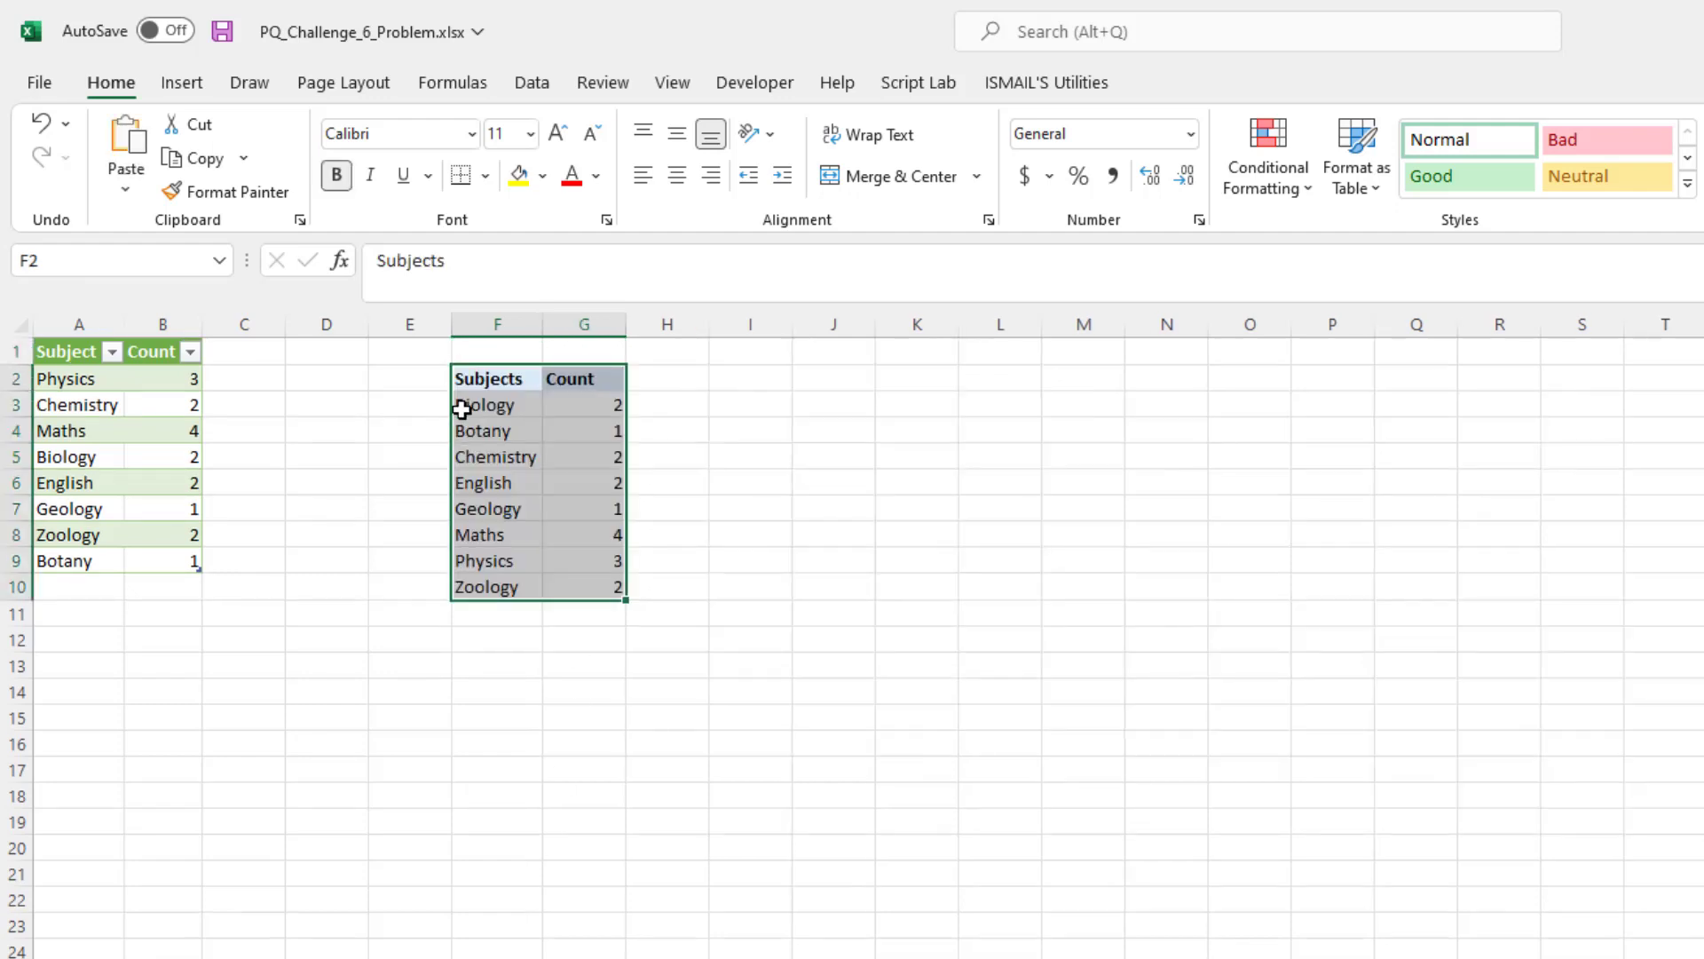
click(461, 404)
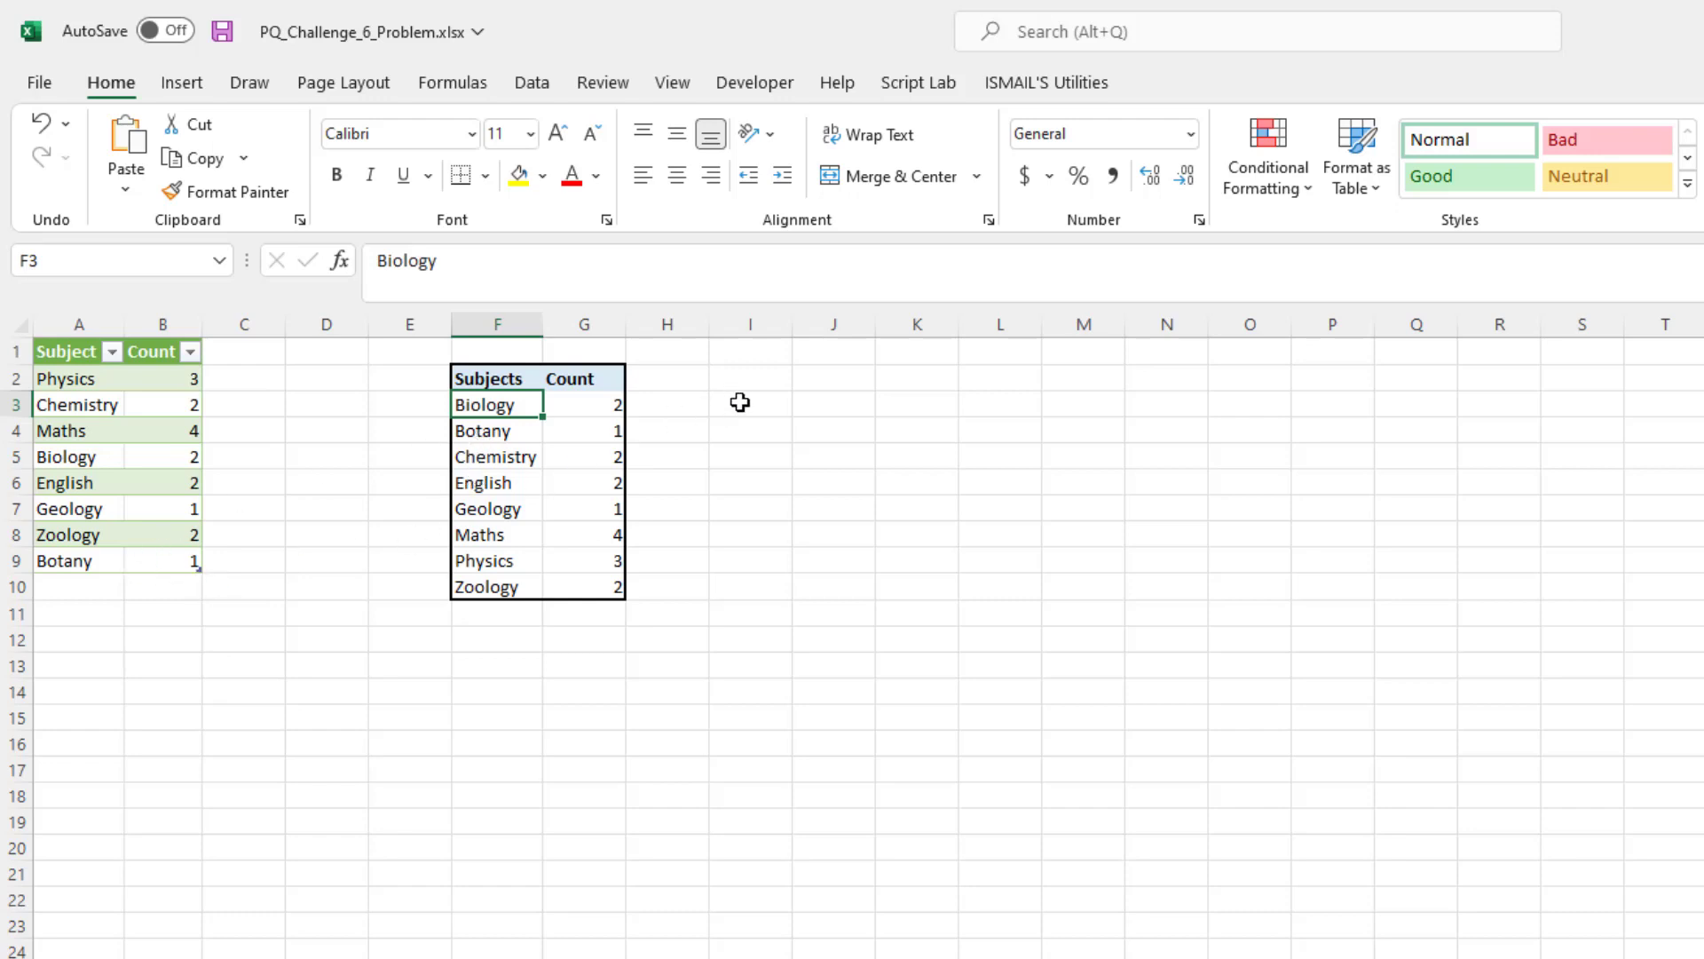
Step: Enter =XLOOKUP(F3,Table1_2[Subject],Table1_2[Count]) in H3 to fetch each loaded count
click(666, 406)
text(=matc)
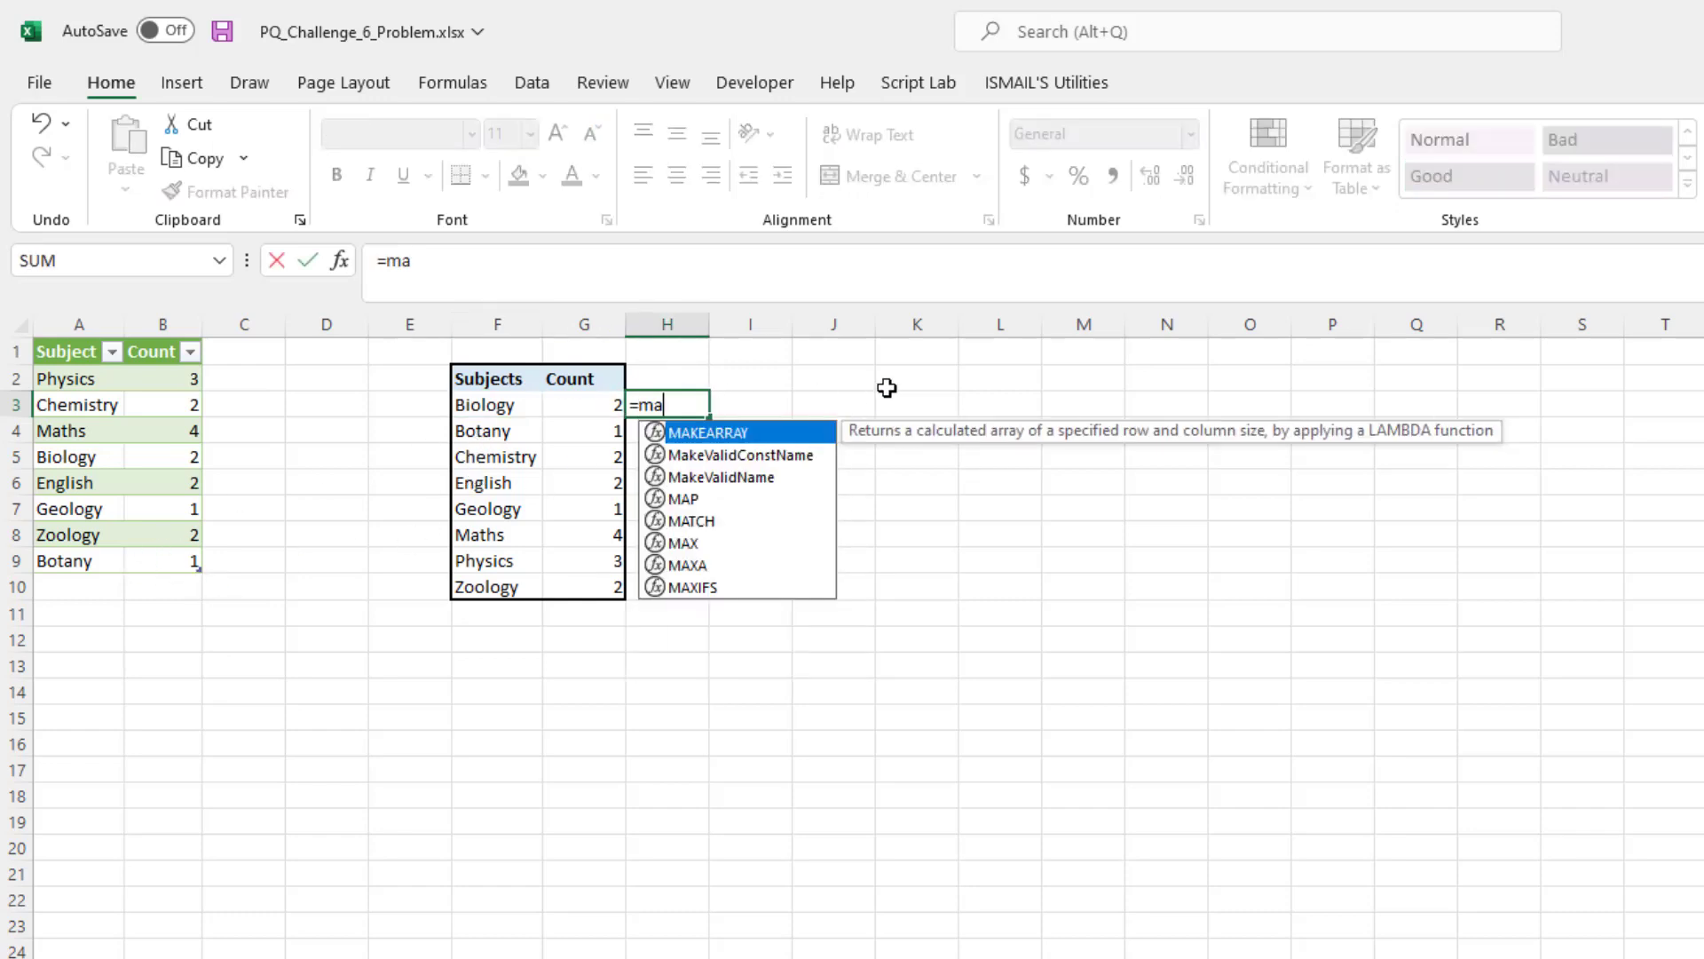
key(BackSpace)
key(BackSpace)
key(BackSpace)
key(BackSpace)
text(xl)
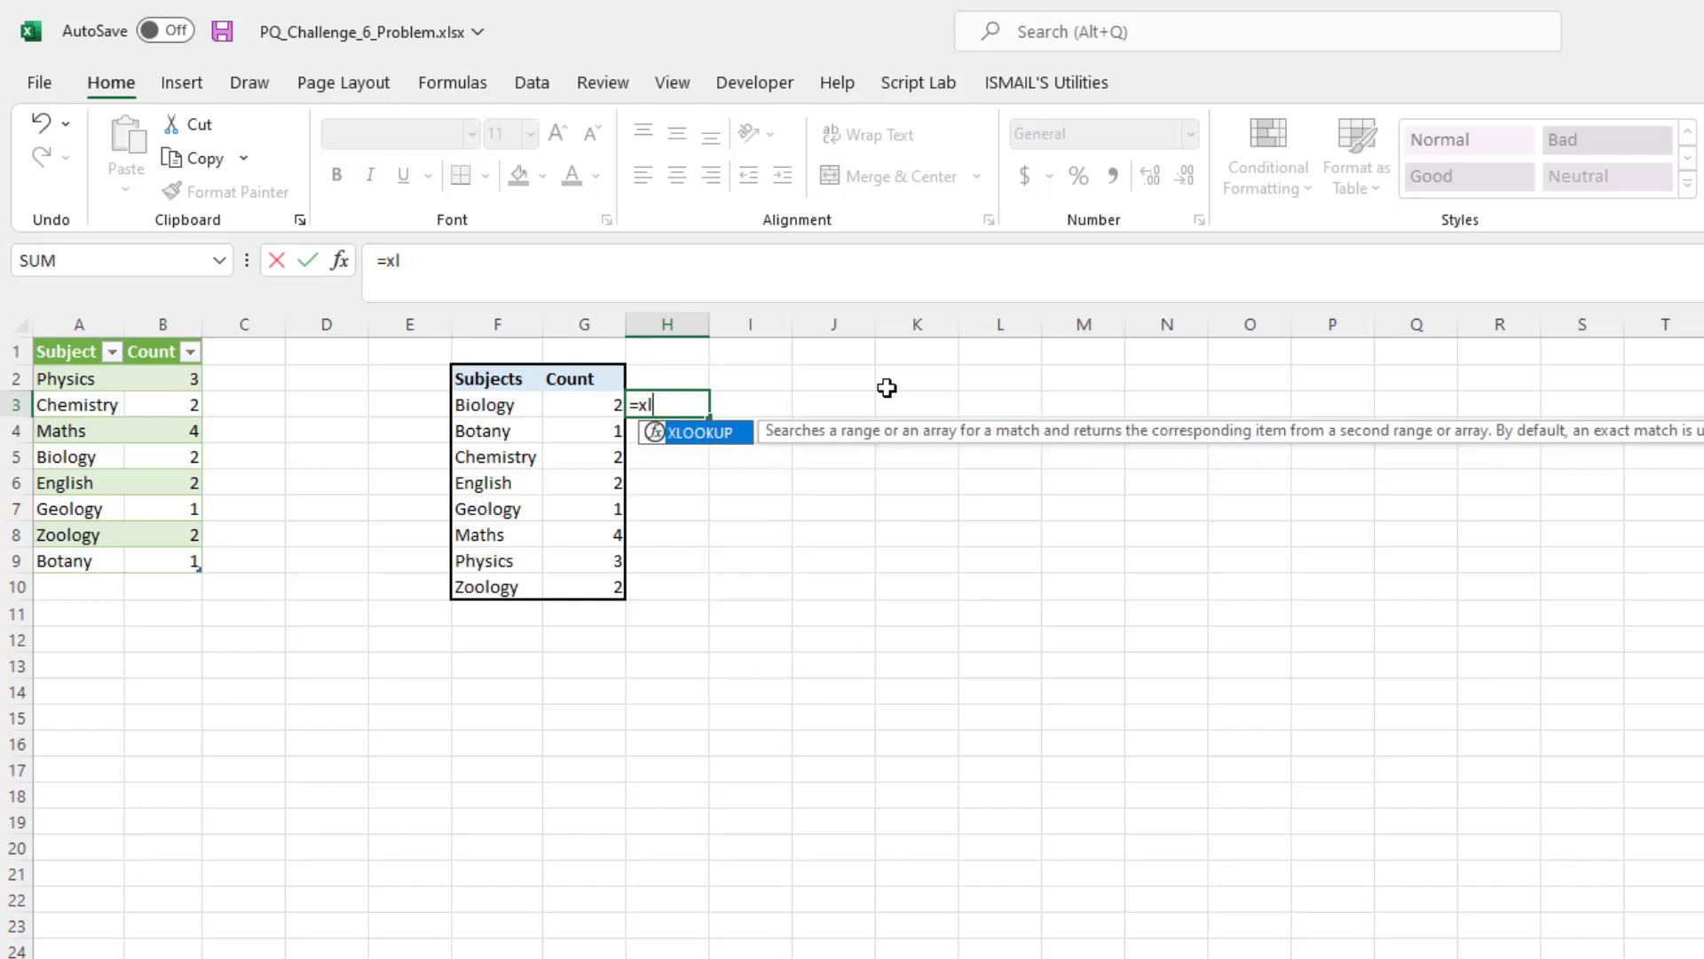
key(Tab)
key(Left)
key(Left)
key(Left)
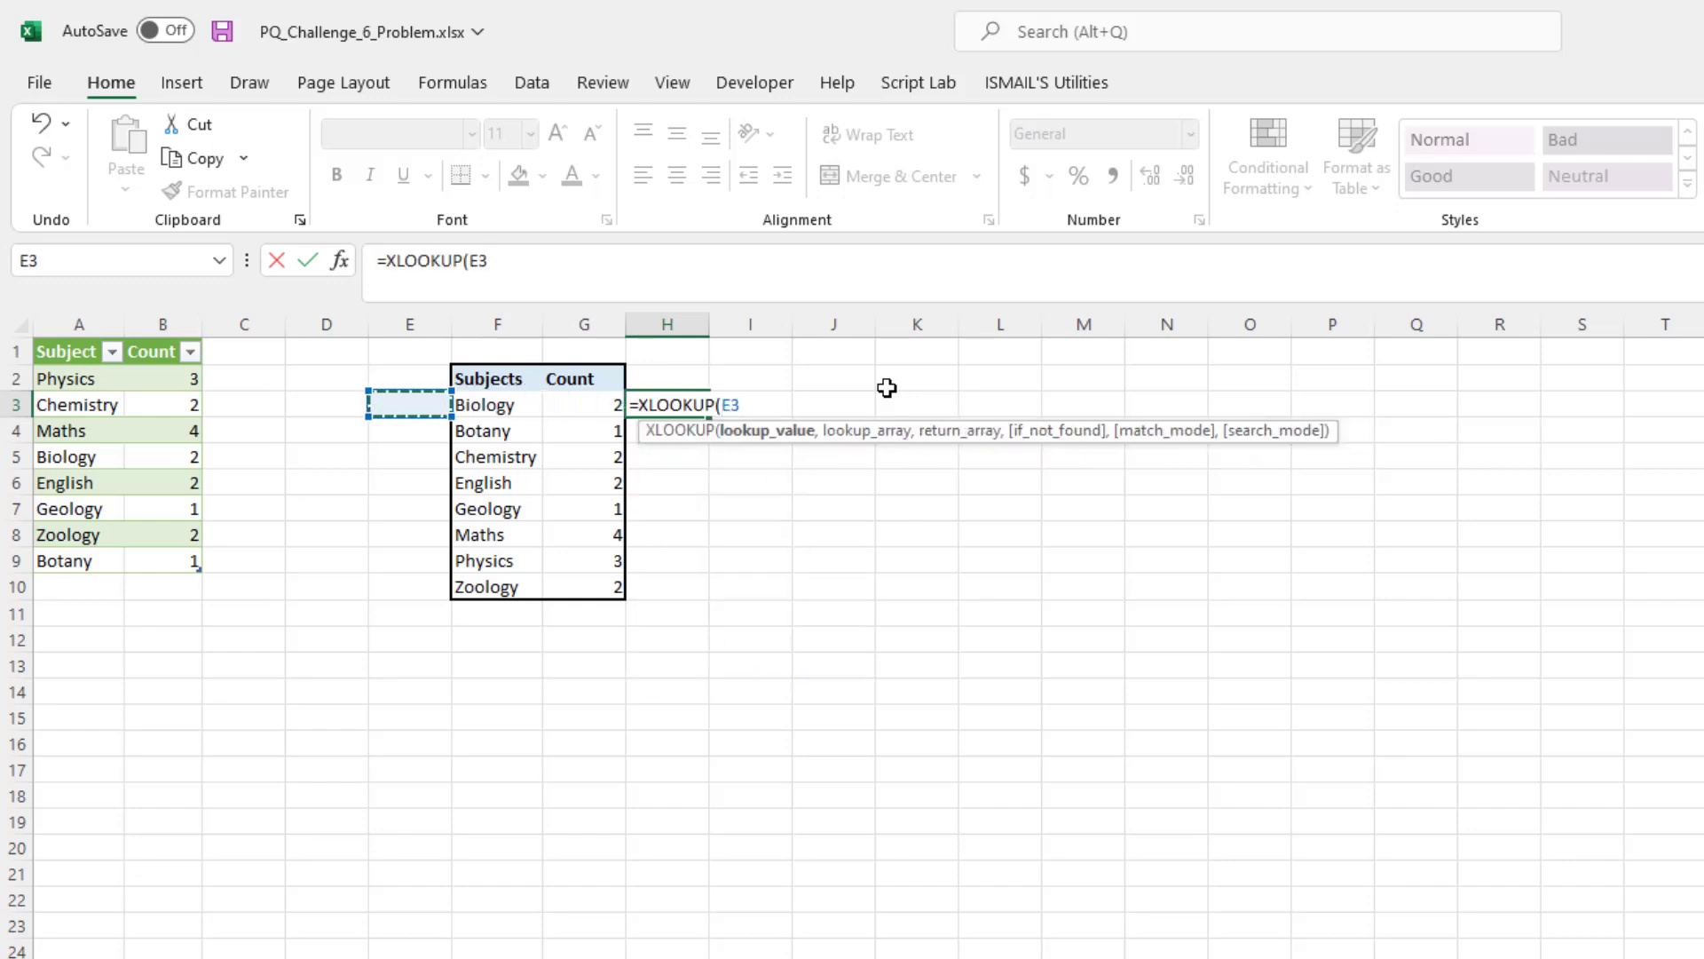
key(Right)
text(,)
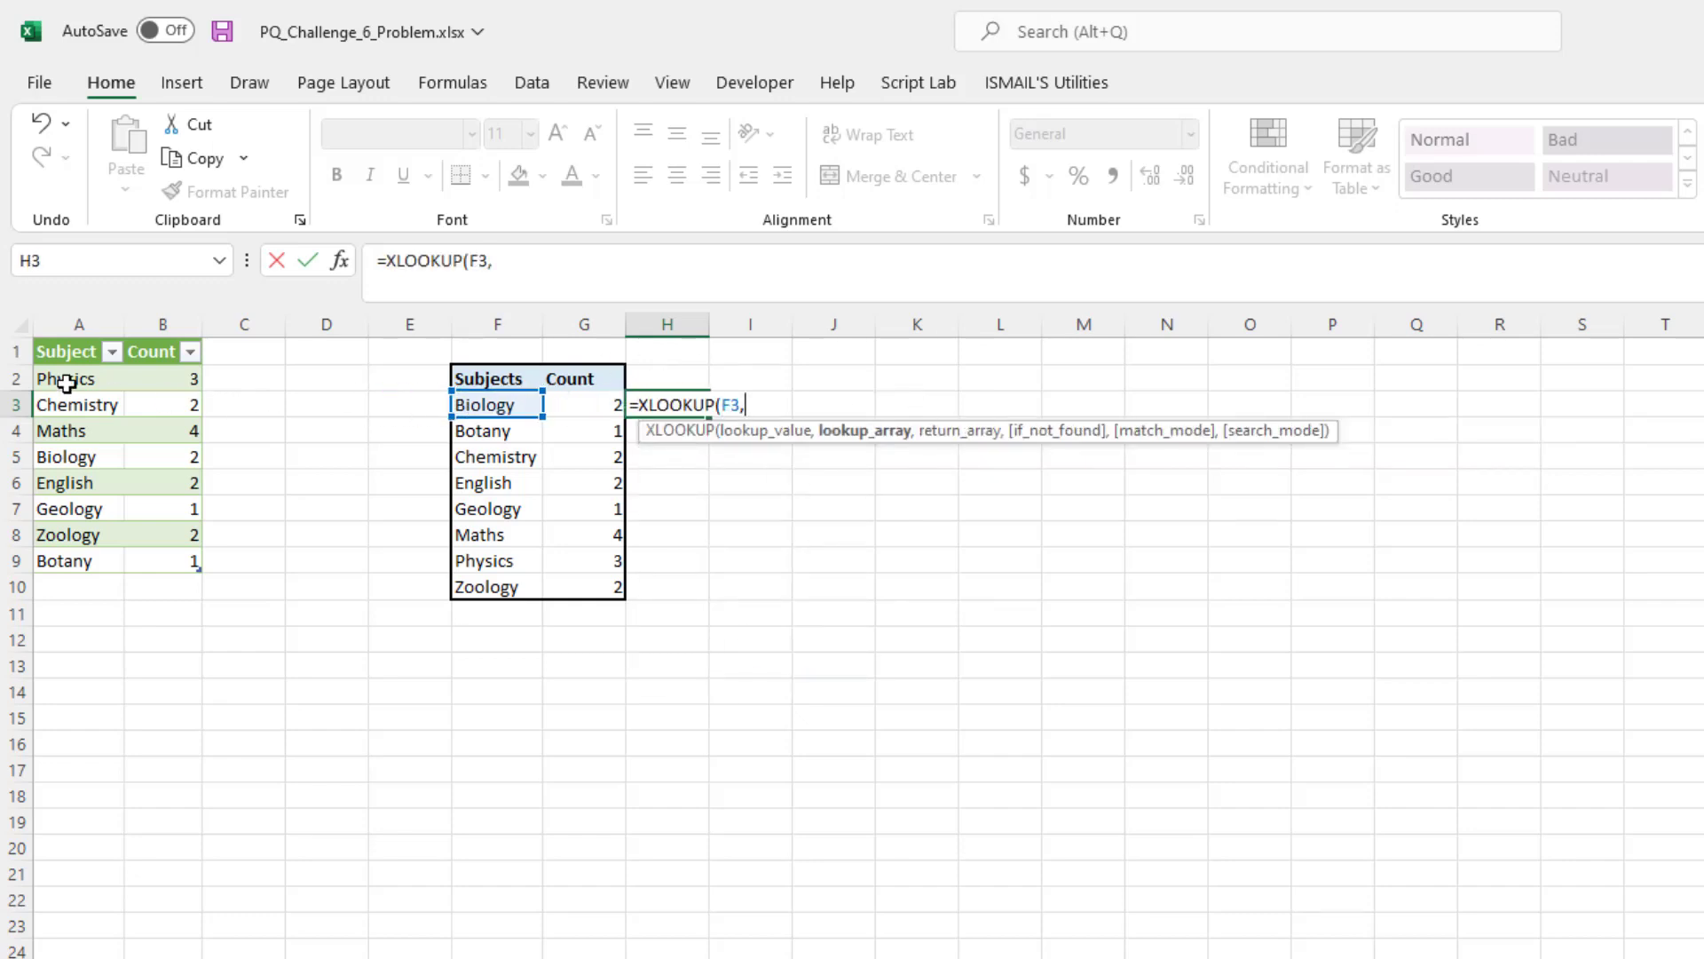
drag(67, 380, 66, 559)
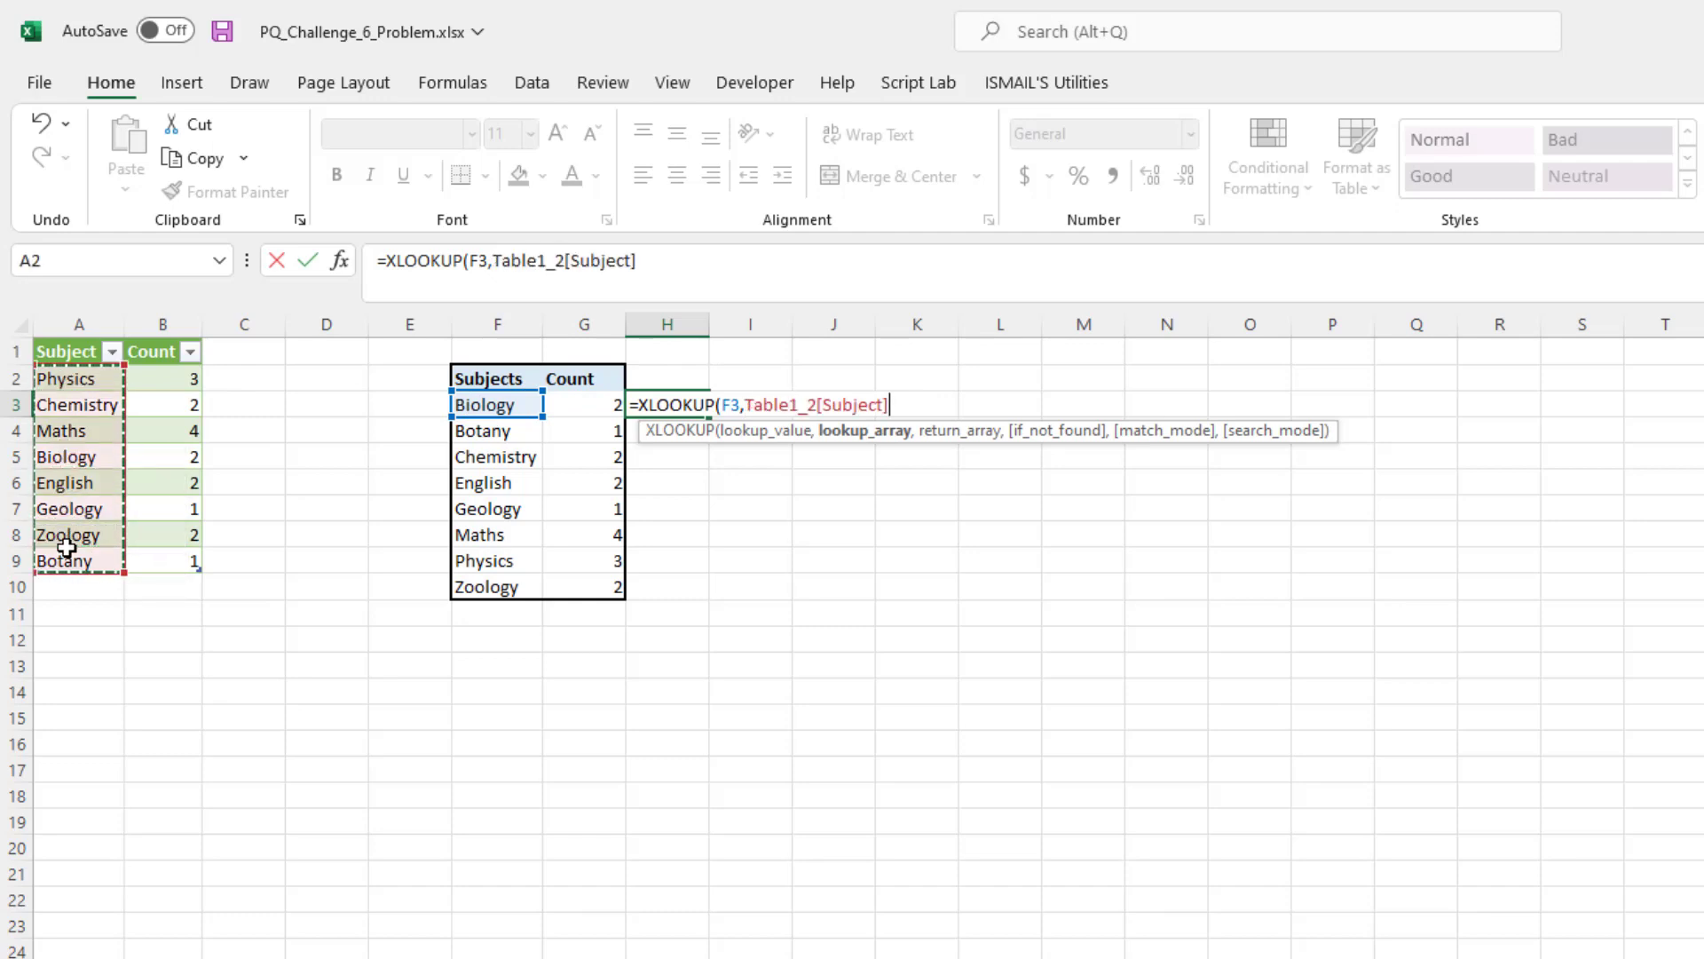
text(,)
drag(156, 379, 158, 561)
key(Return)
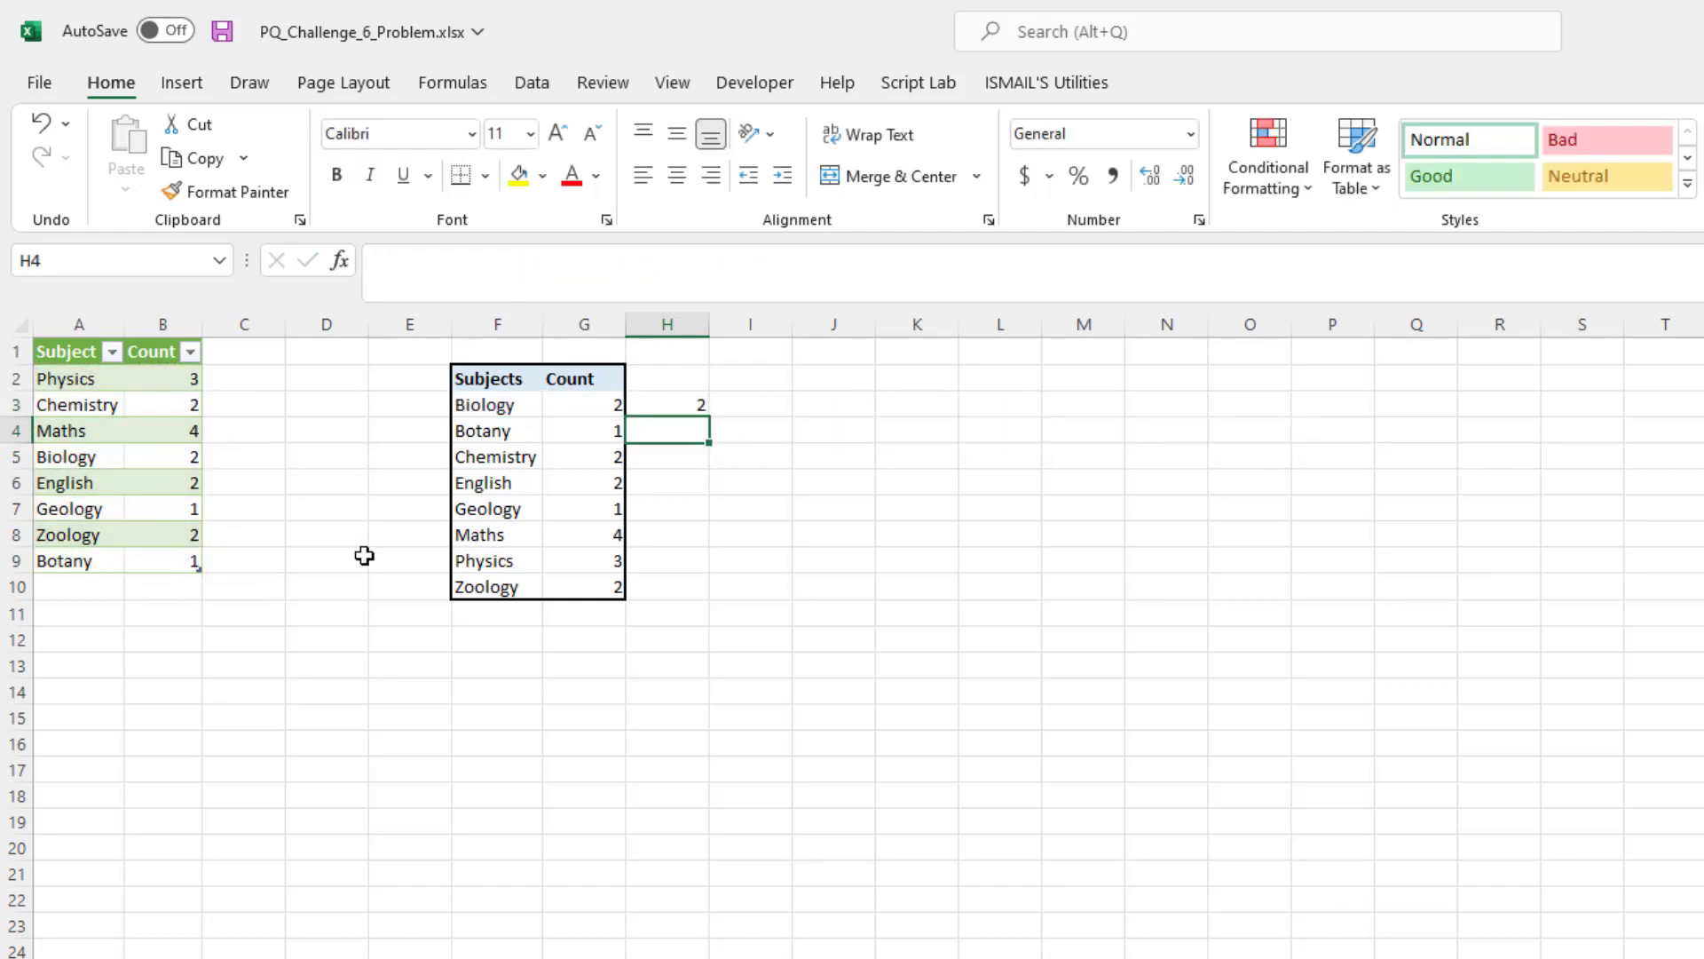
Step: Add =G3=H3 in I3 and fill both check and lookup formulas down to row 10
click(749, 406)
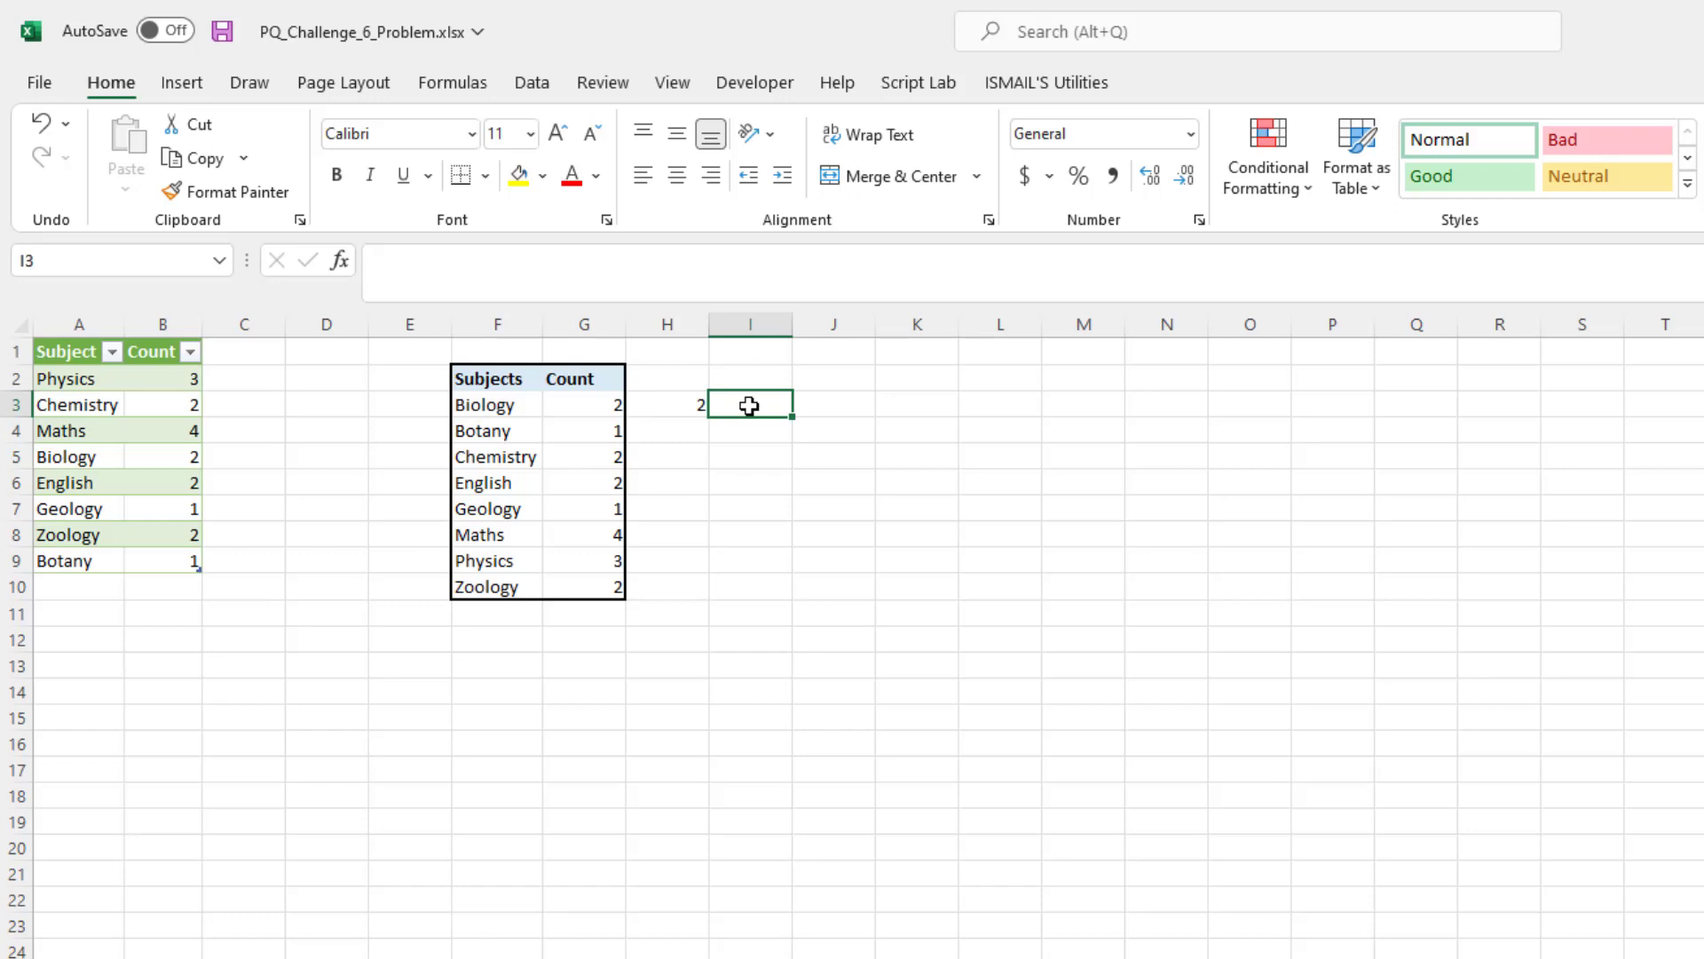
text(=G3=H3)
key(Return)
click(749, 406)
drag(792, 417, 810, 603)
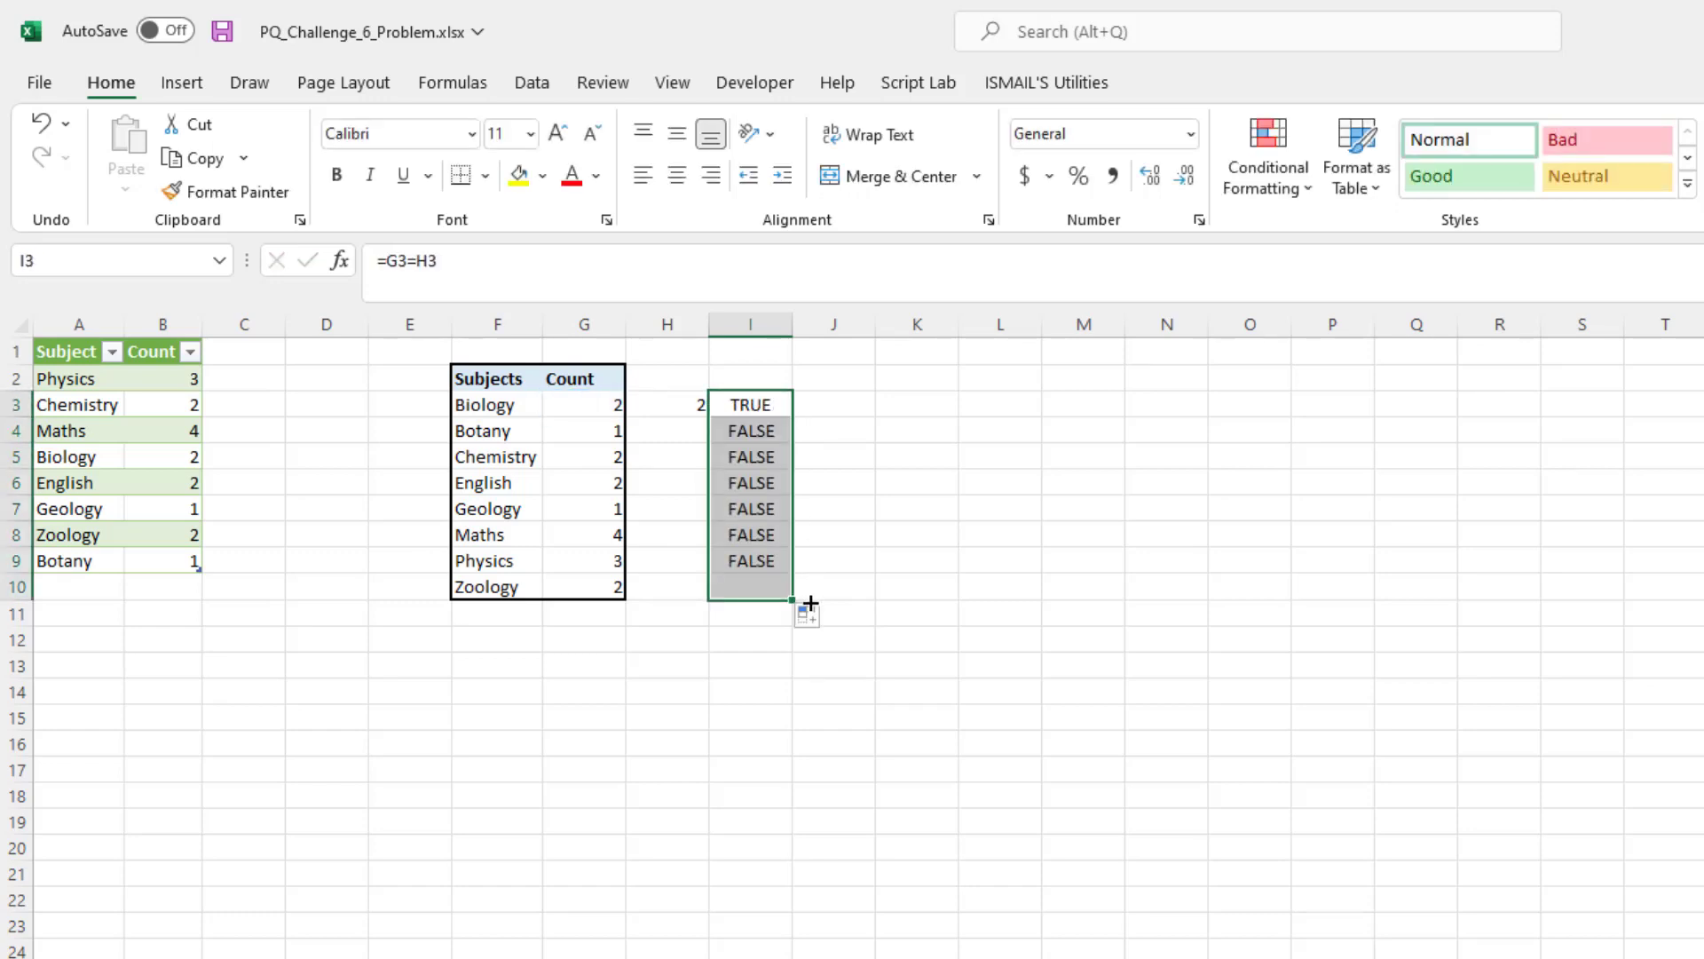
drag(790, 322, 765, 321)
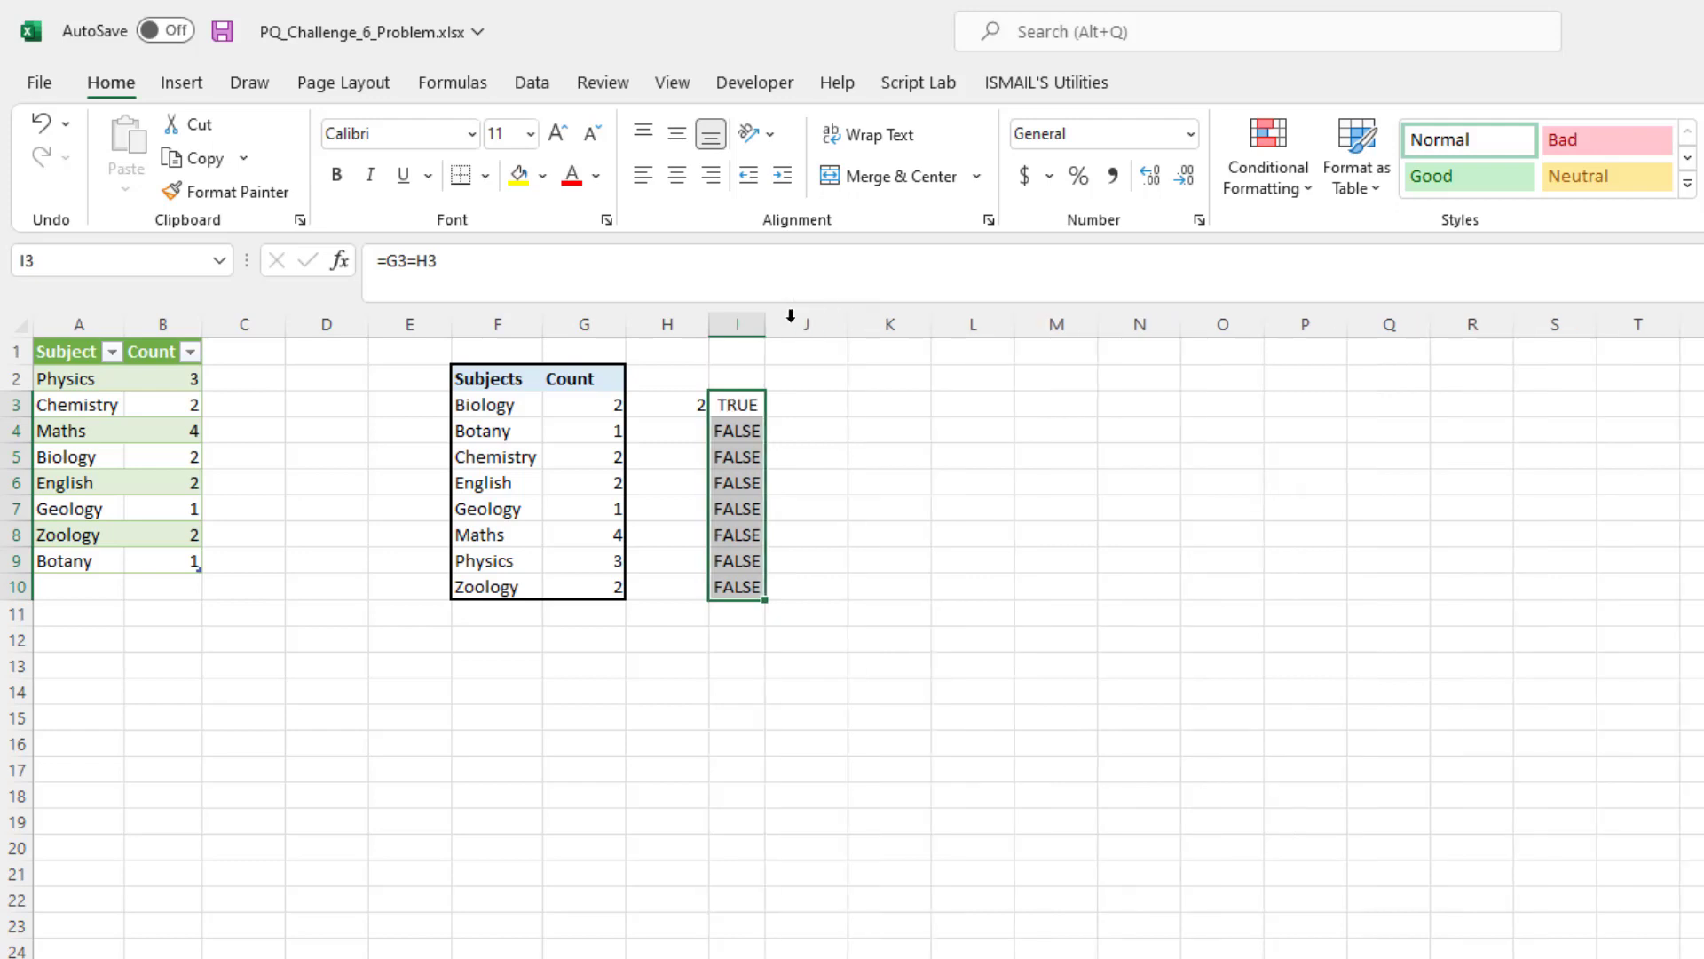
click(683, 403)
drag(711, 417, 711, 600)
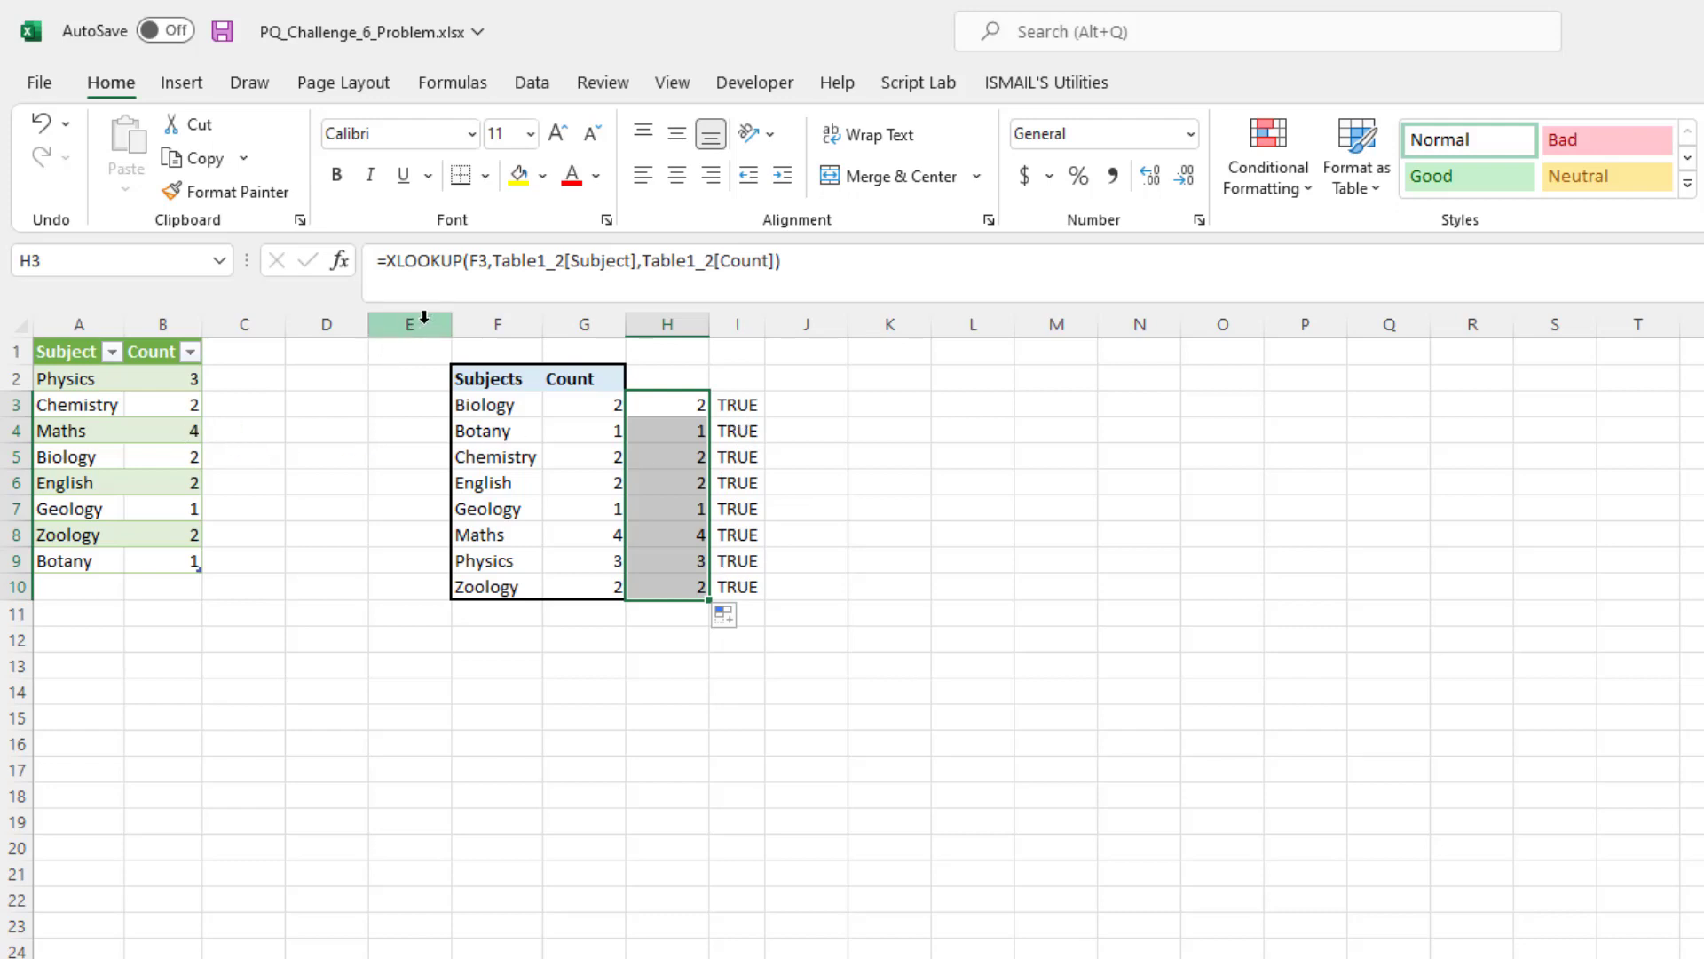
Step: Clear the verification area in columns F through J
drag(471, 325, 804, 499)
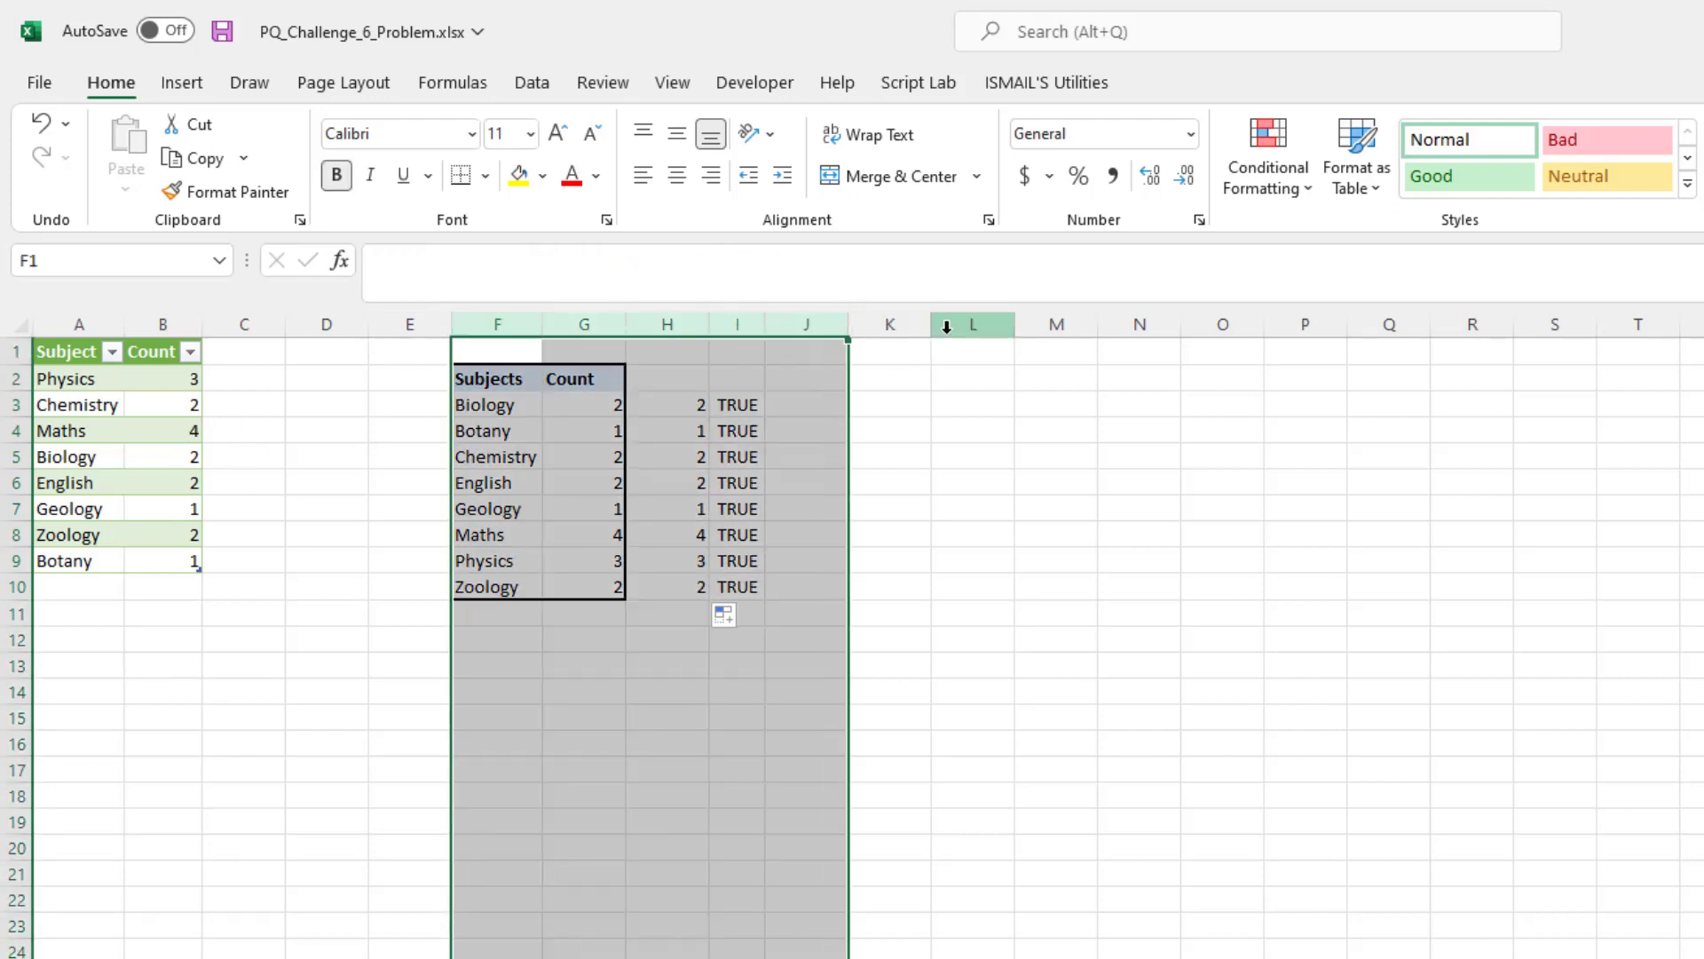
key(Delete)
click(184, 421)
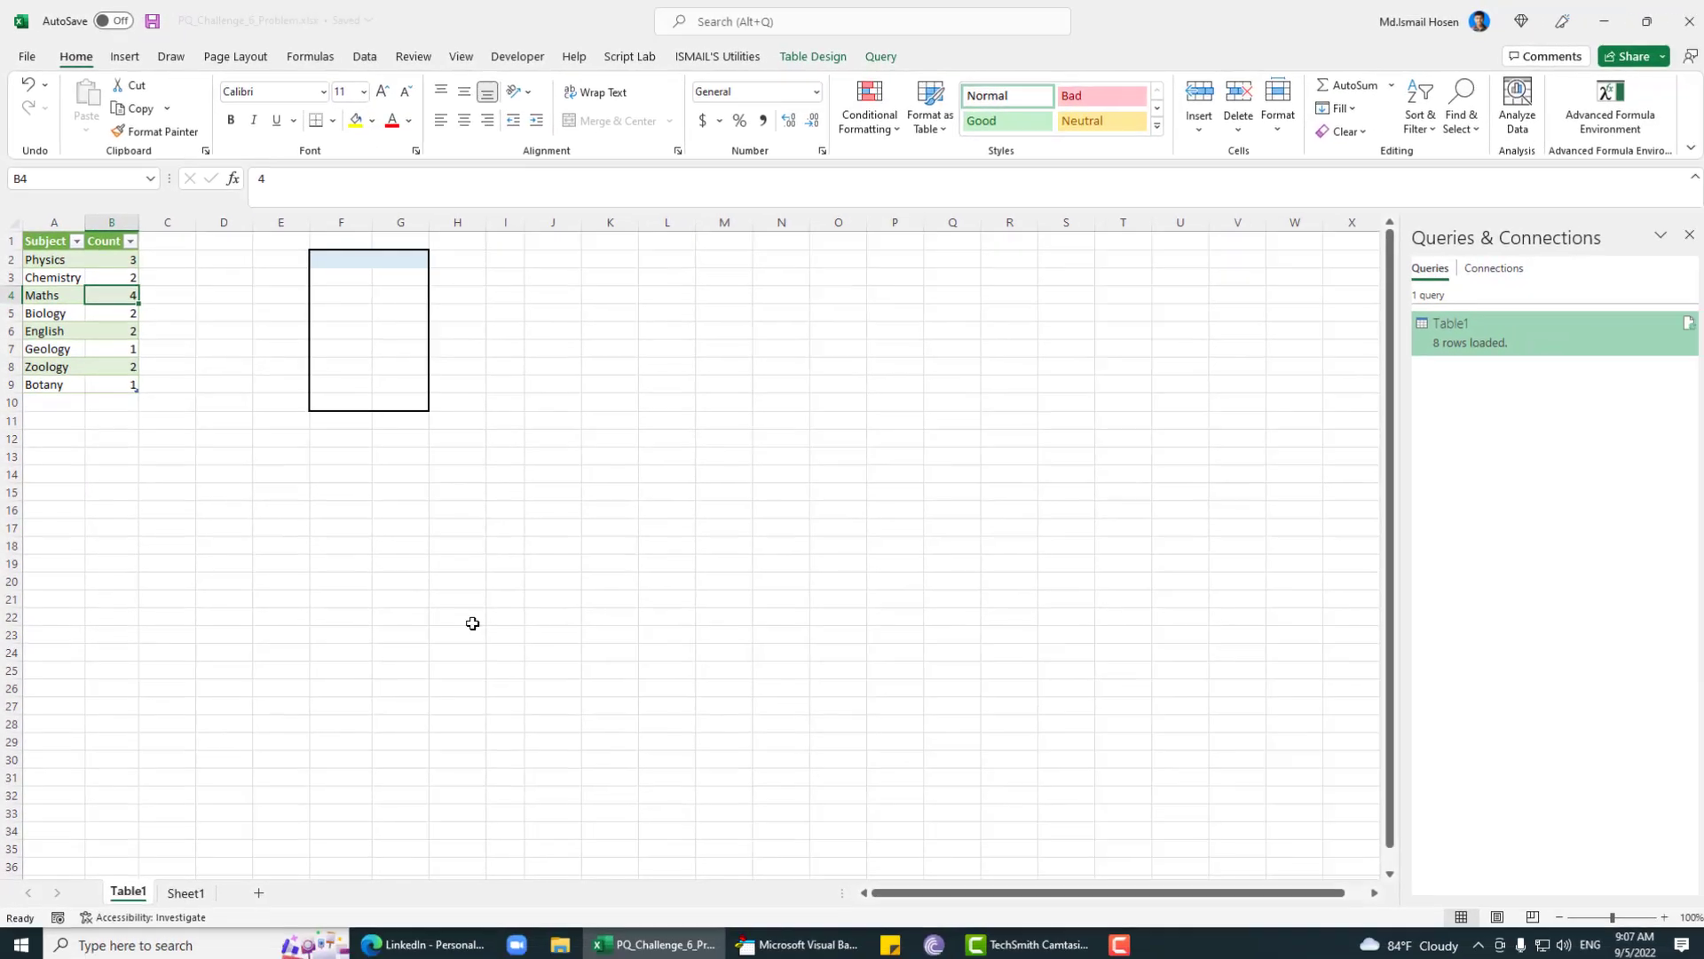
Step: Save the workbook and review the Applied Steps, reading the full AddColumn formula
key(ctrl+s)
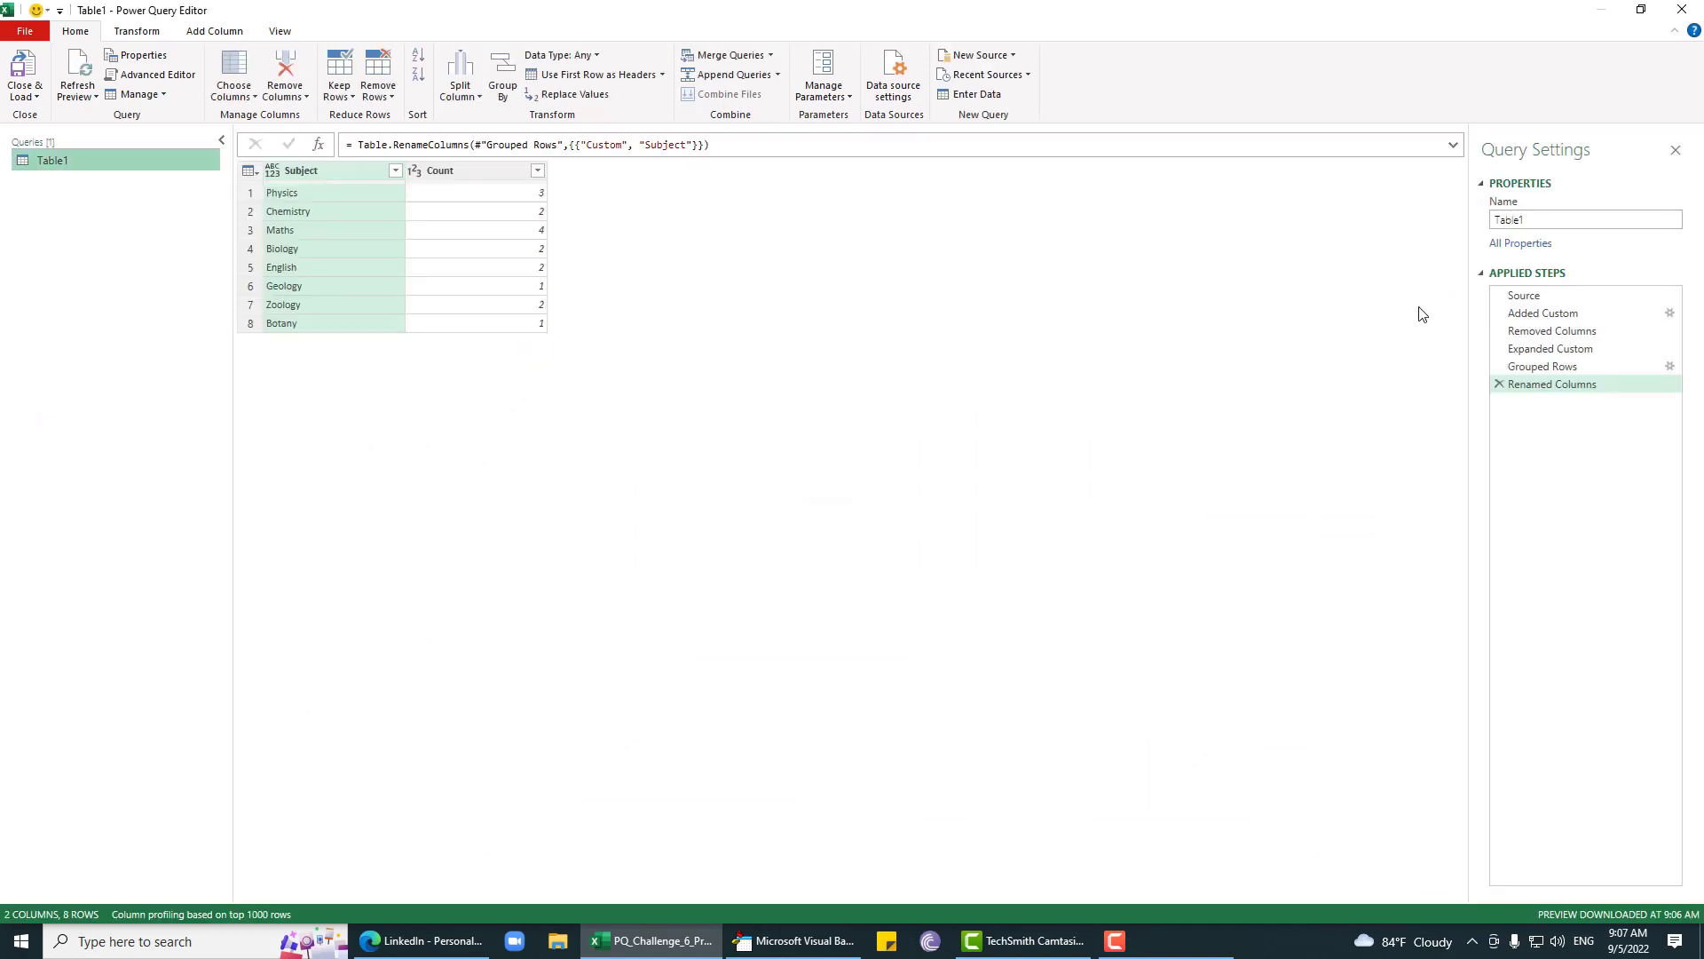
click(1525, 312)
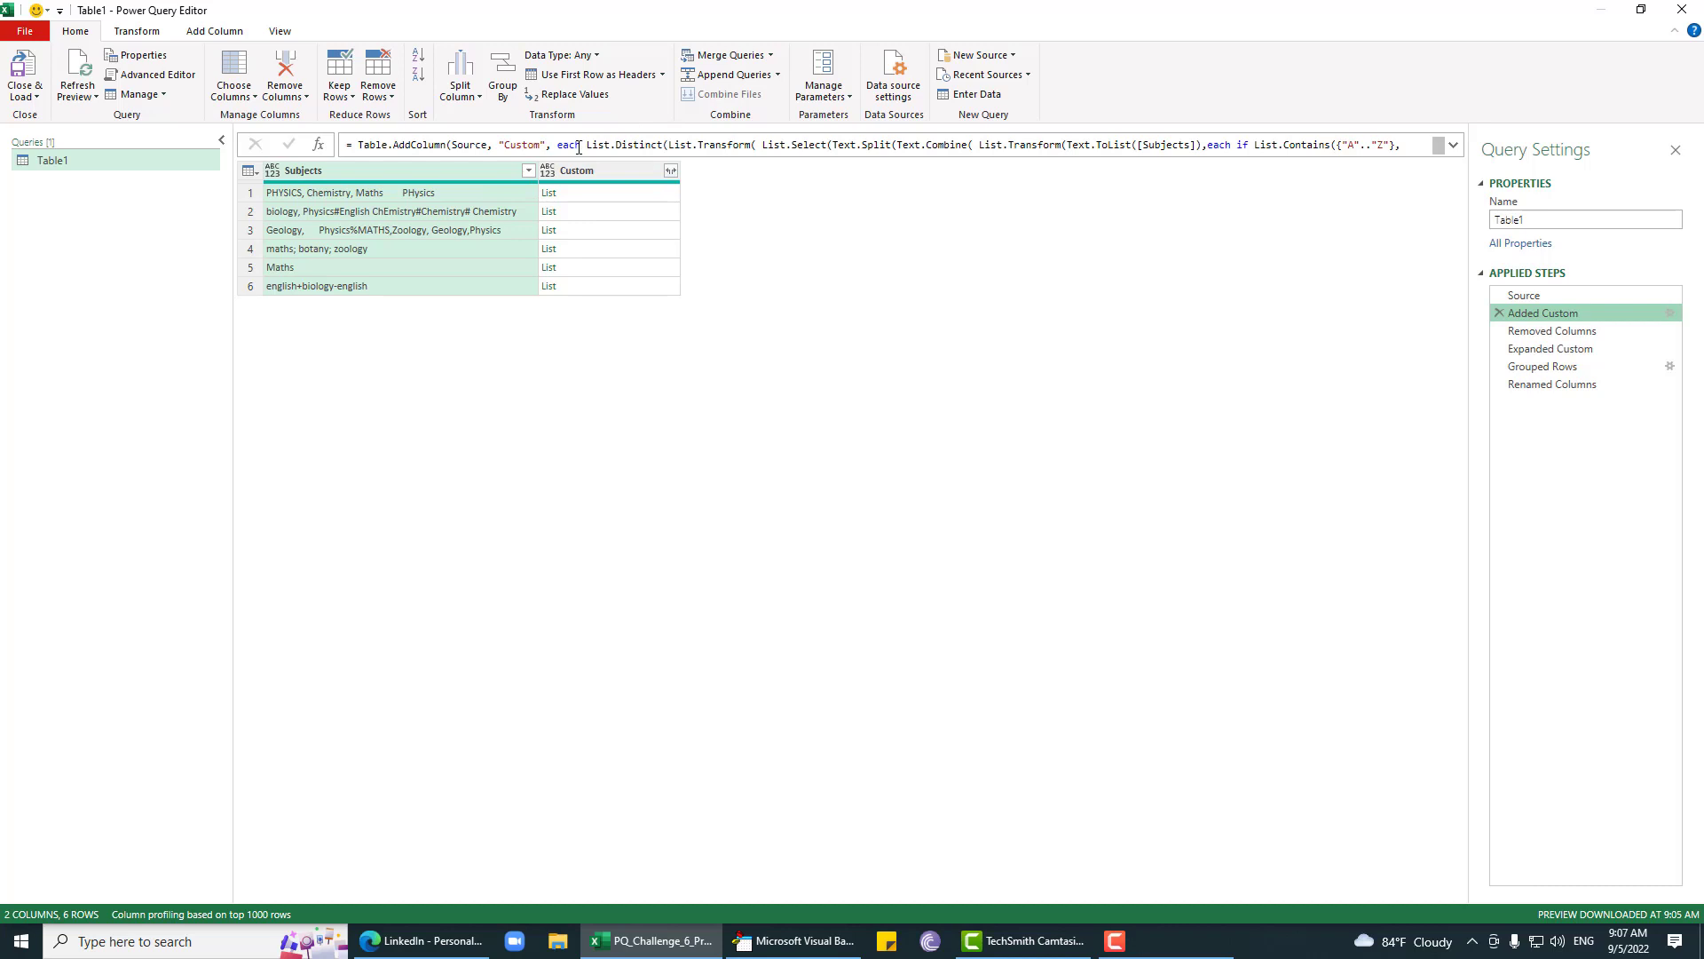
click(1454, 146)
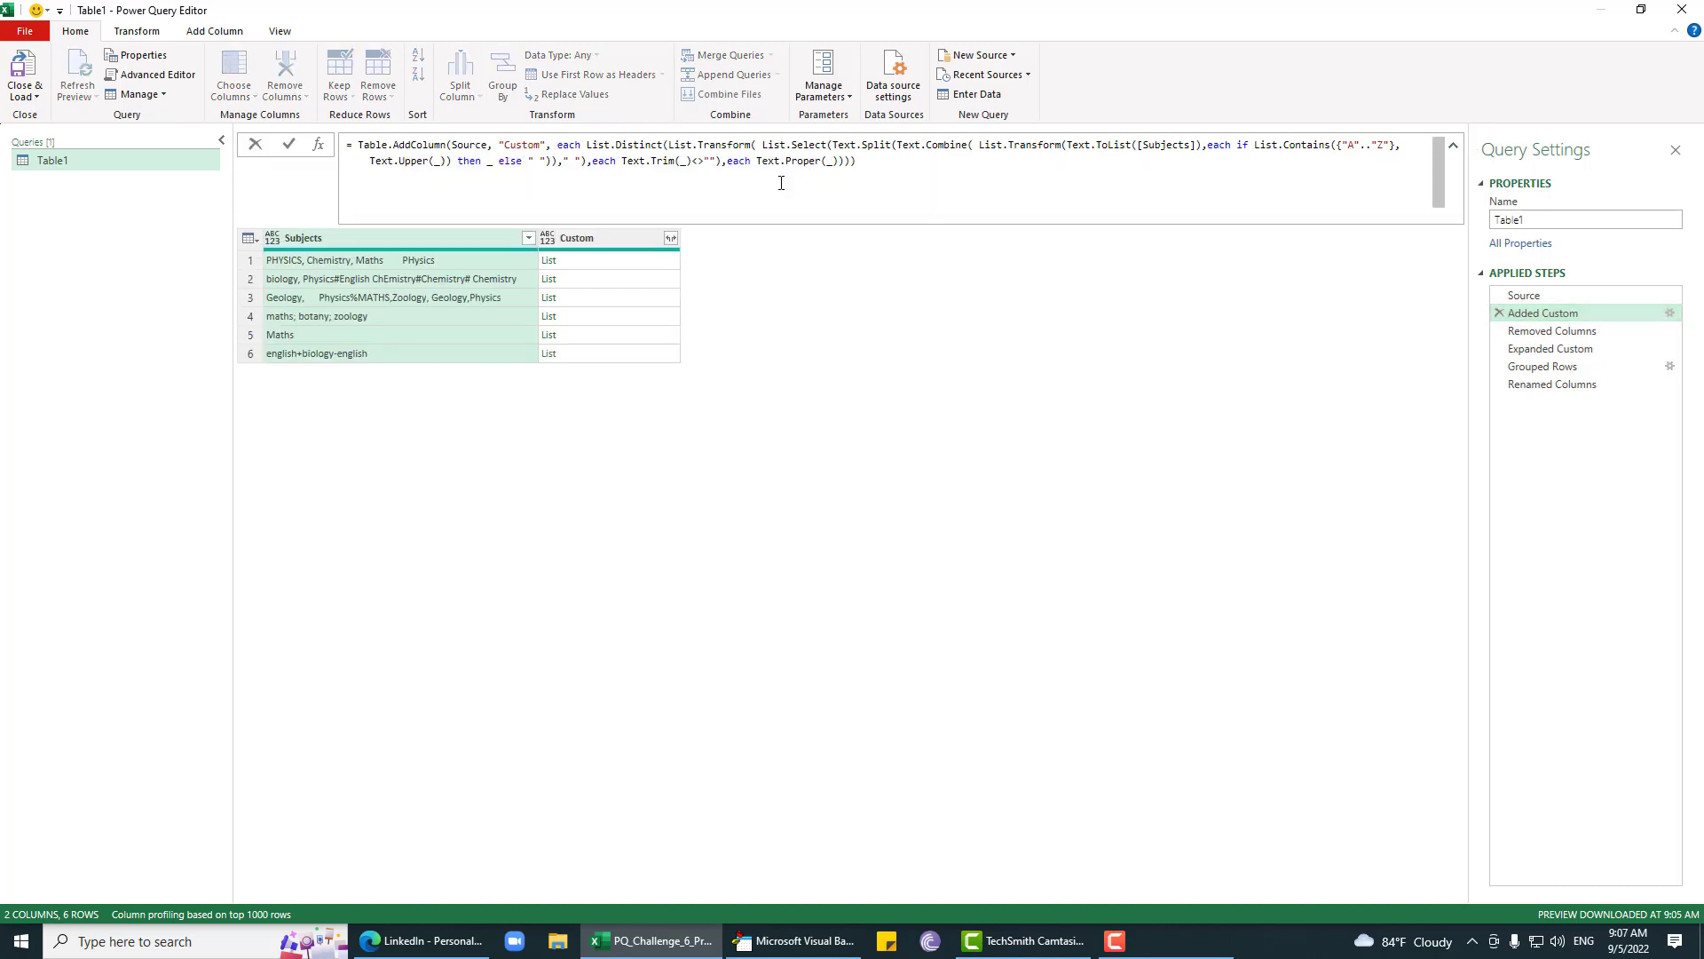
click(892, 160)
click(1569, 332)
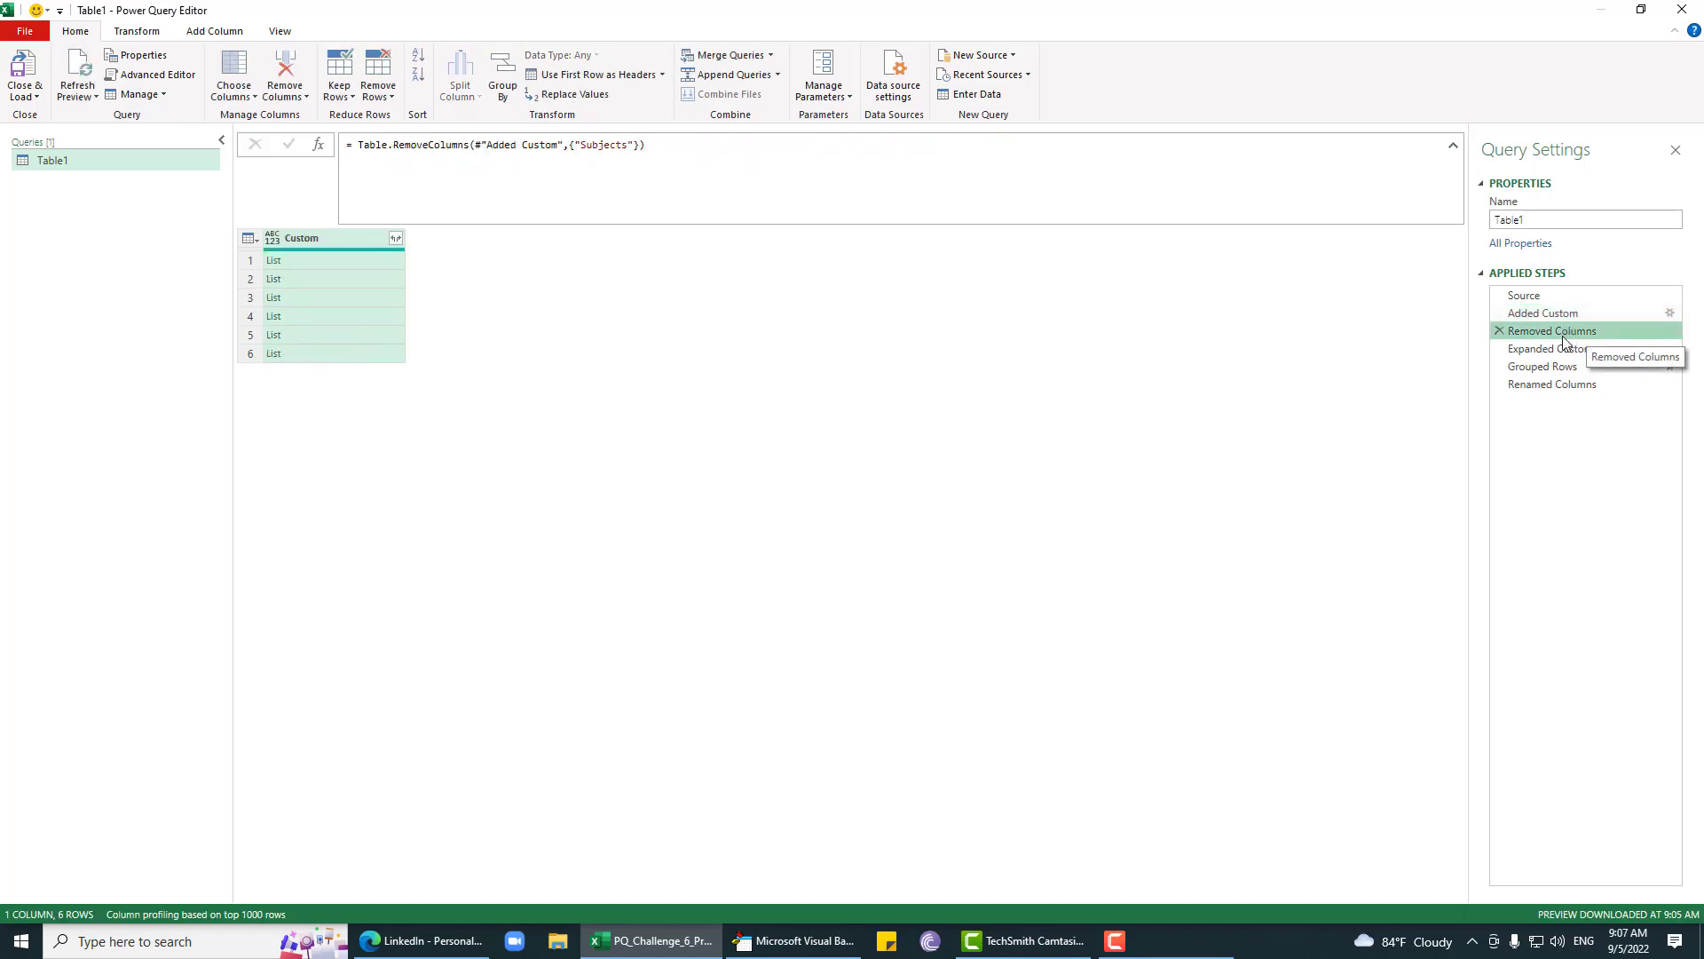
click(1562, 349)
click(1562, 366)
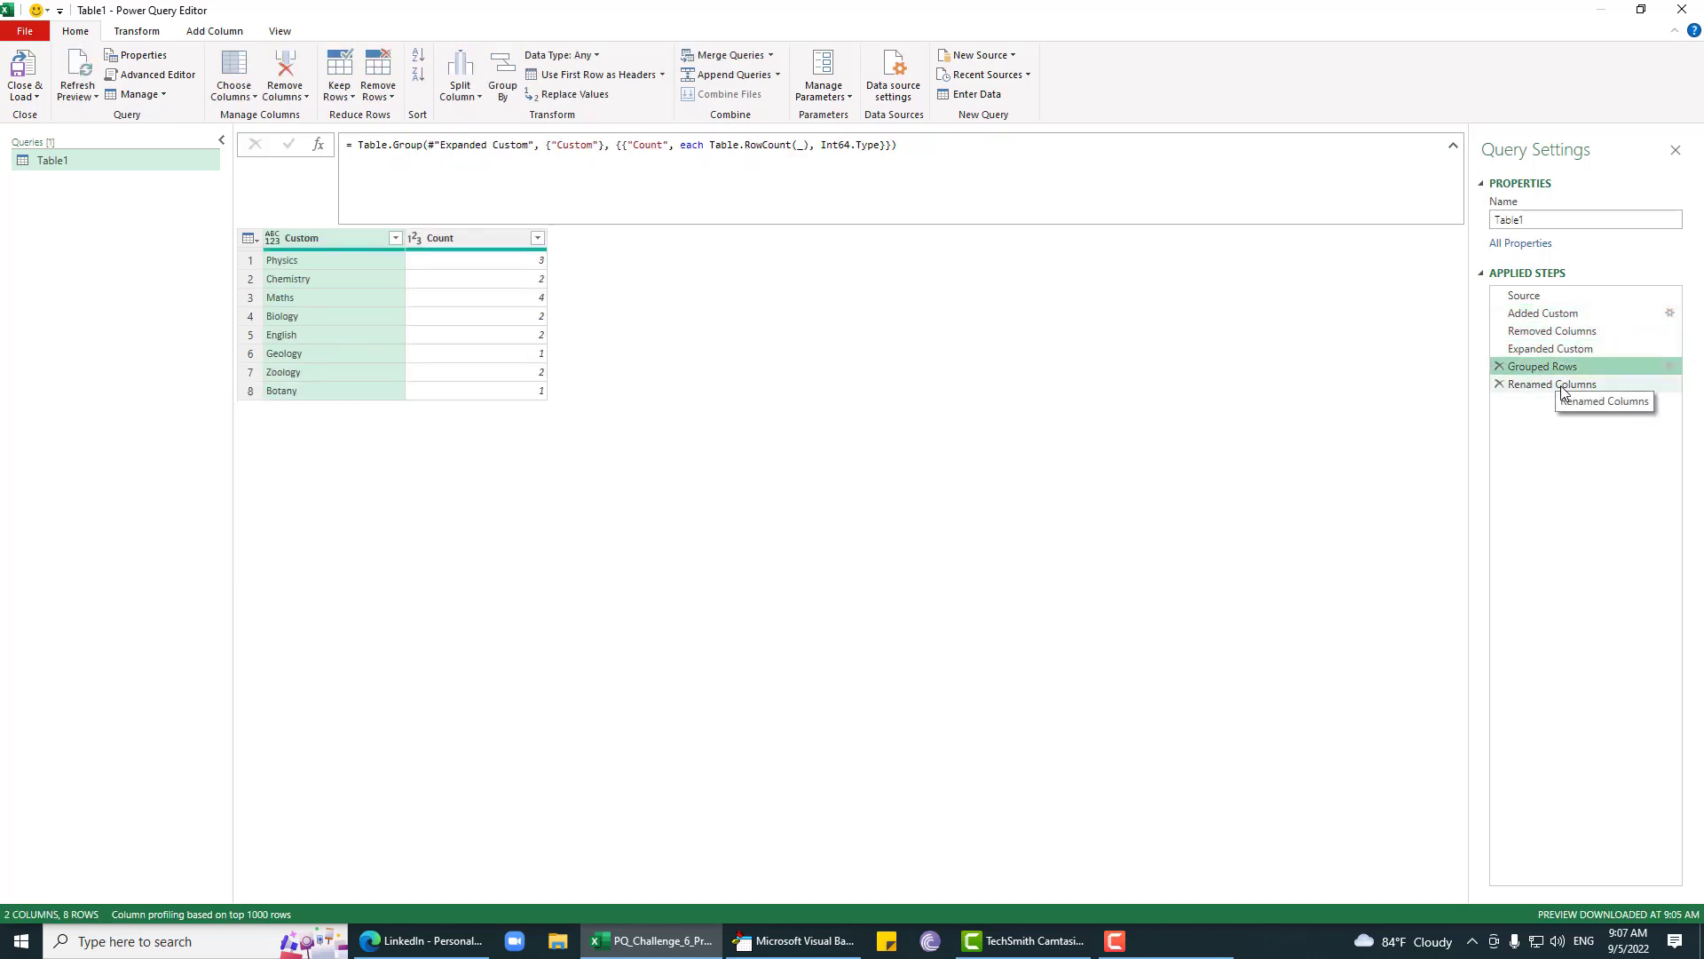
Step: Load the query from the final Renamed Columns step and go back to Sheet1
click(1562, 387)
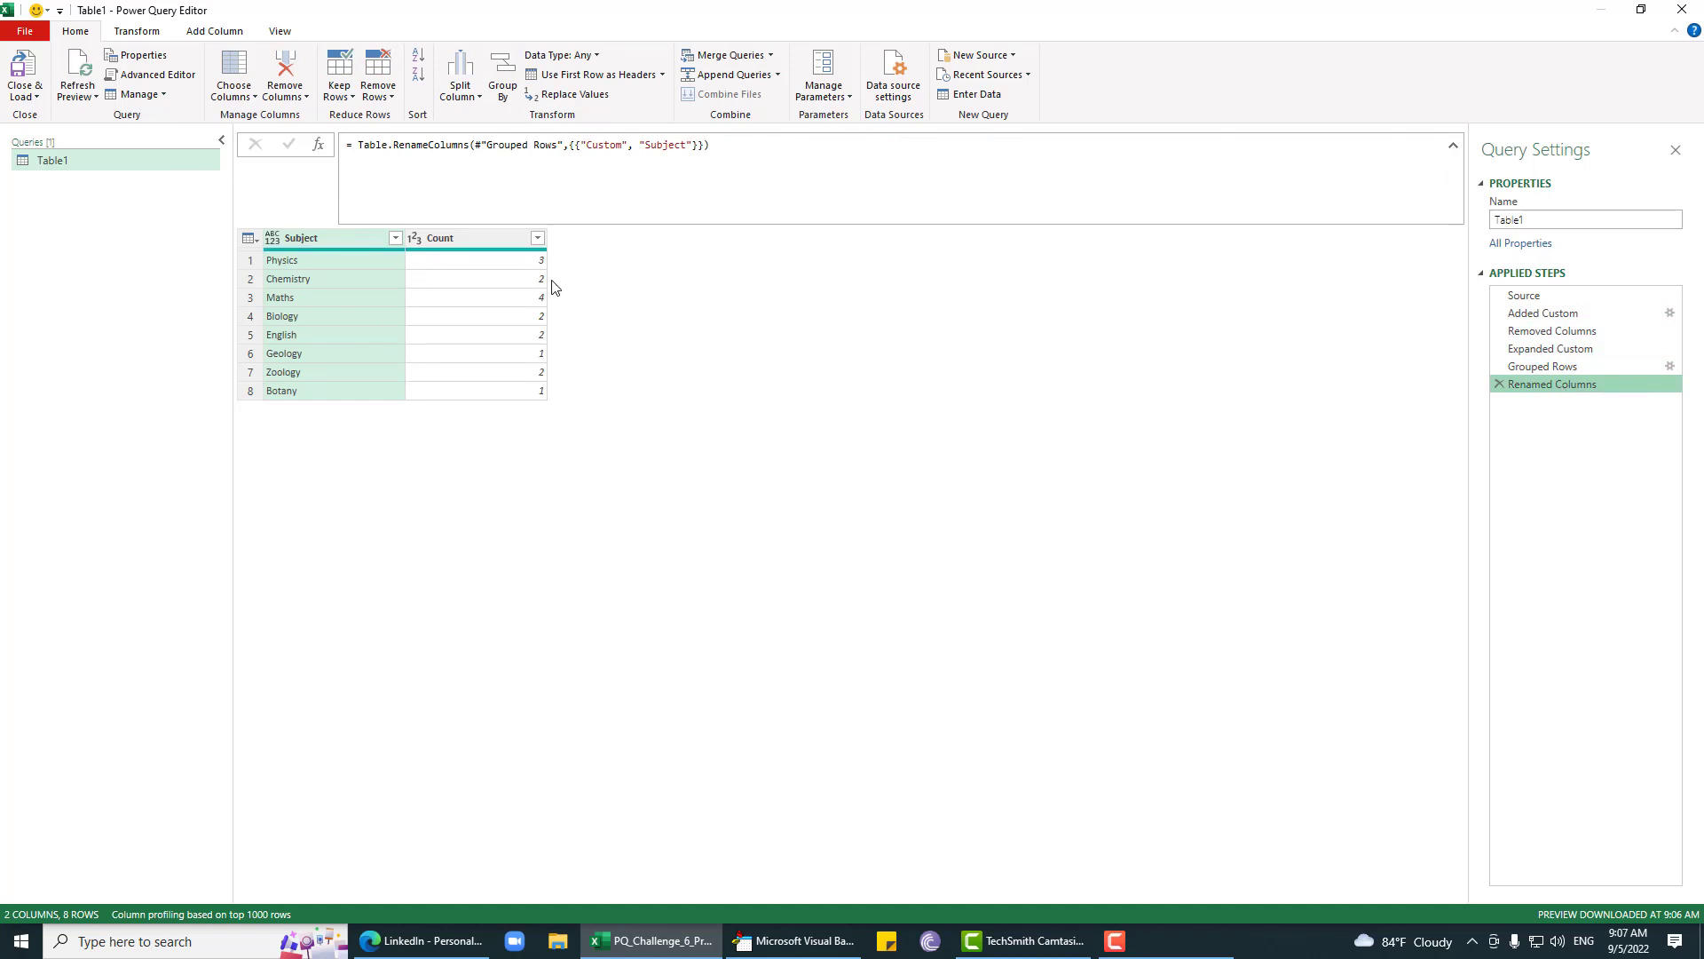
click(20, 75)
click(182, 886)
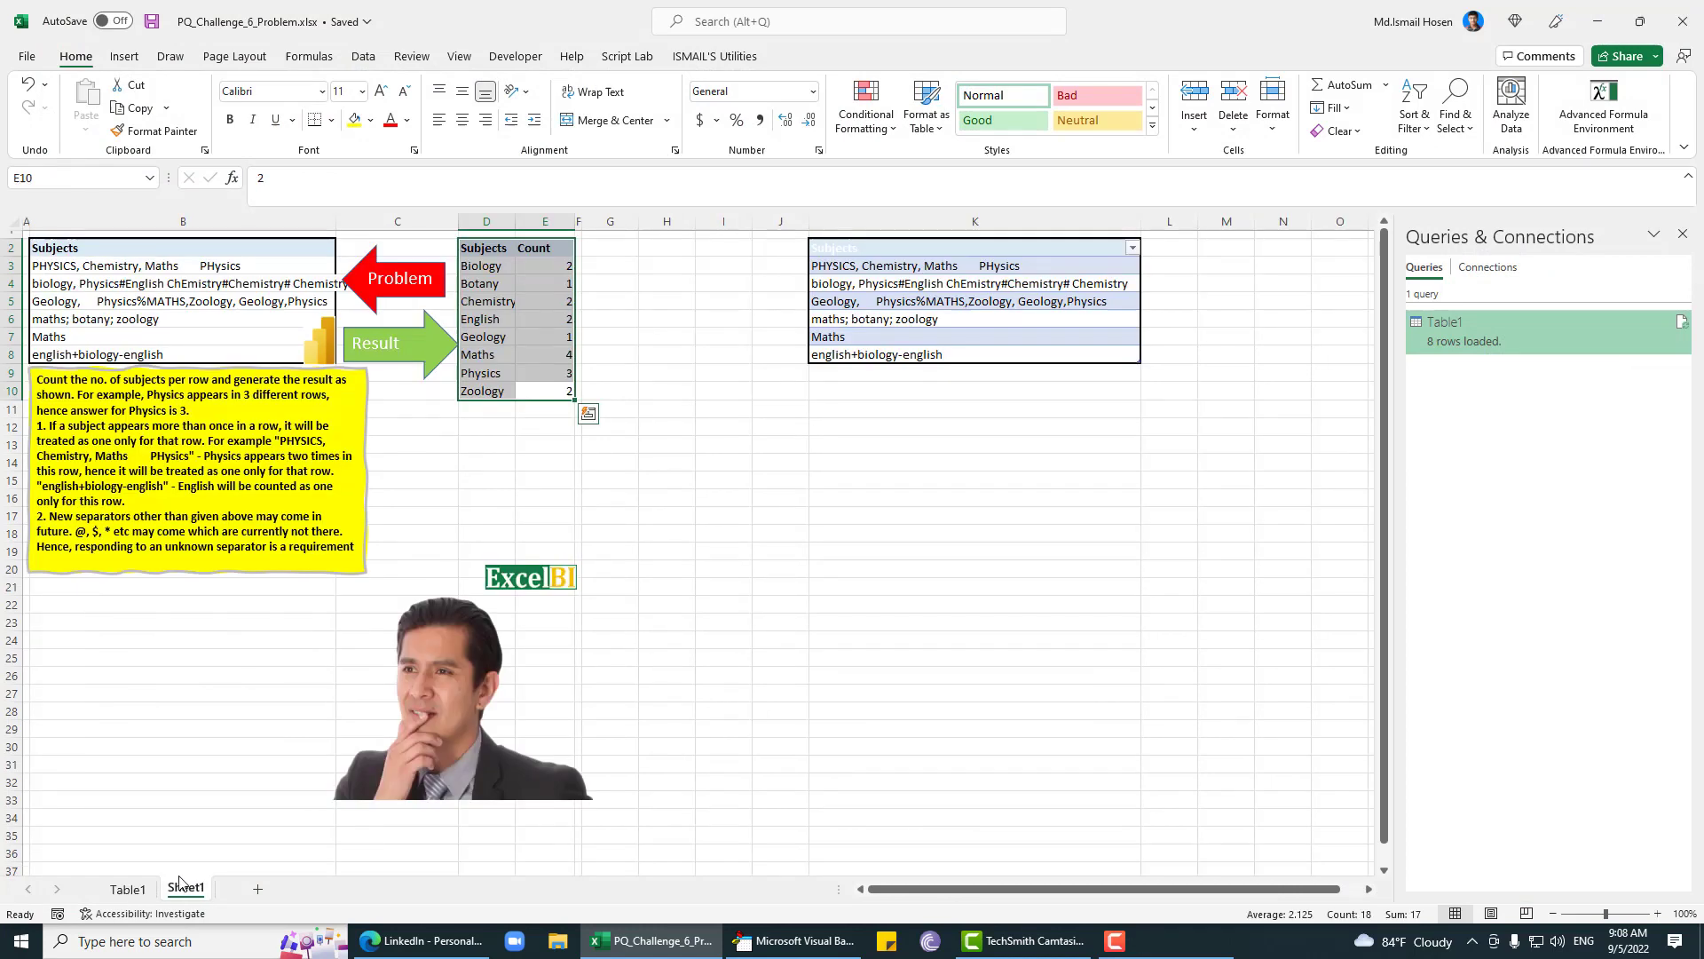
Step: Insert a $ separator after Maths in source cell K3
click(940, 284)
click(929, 268)
click(407, 178)
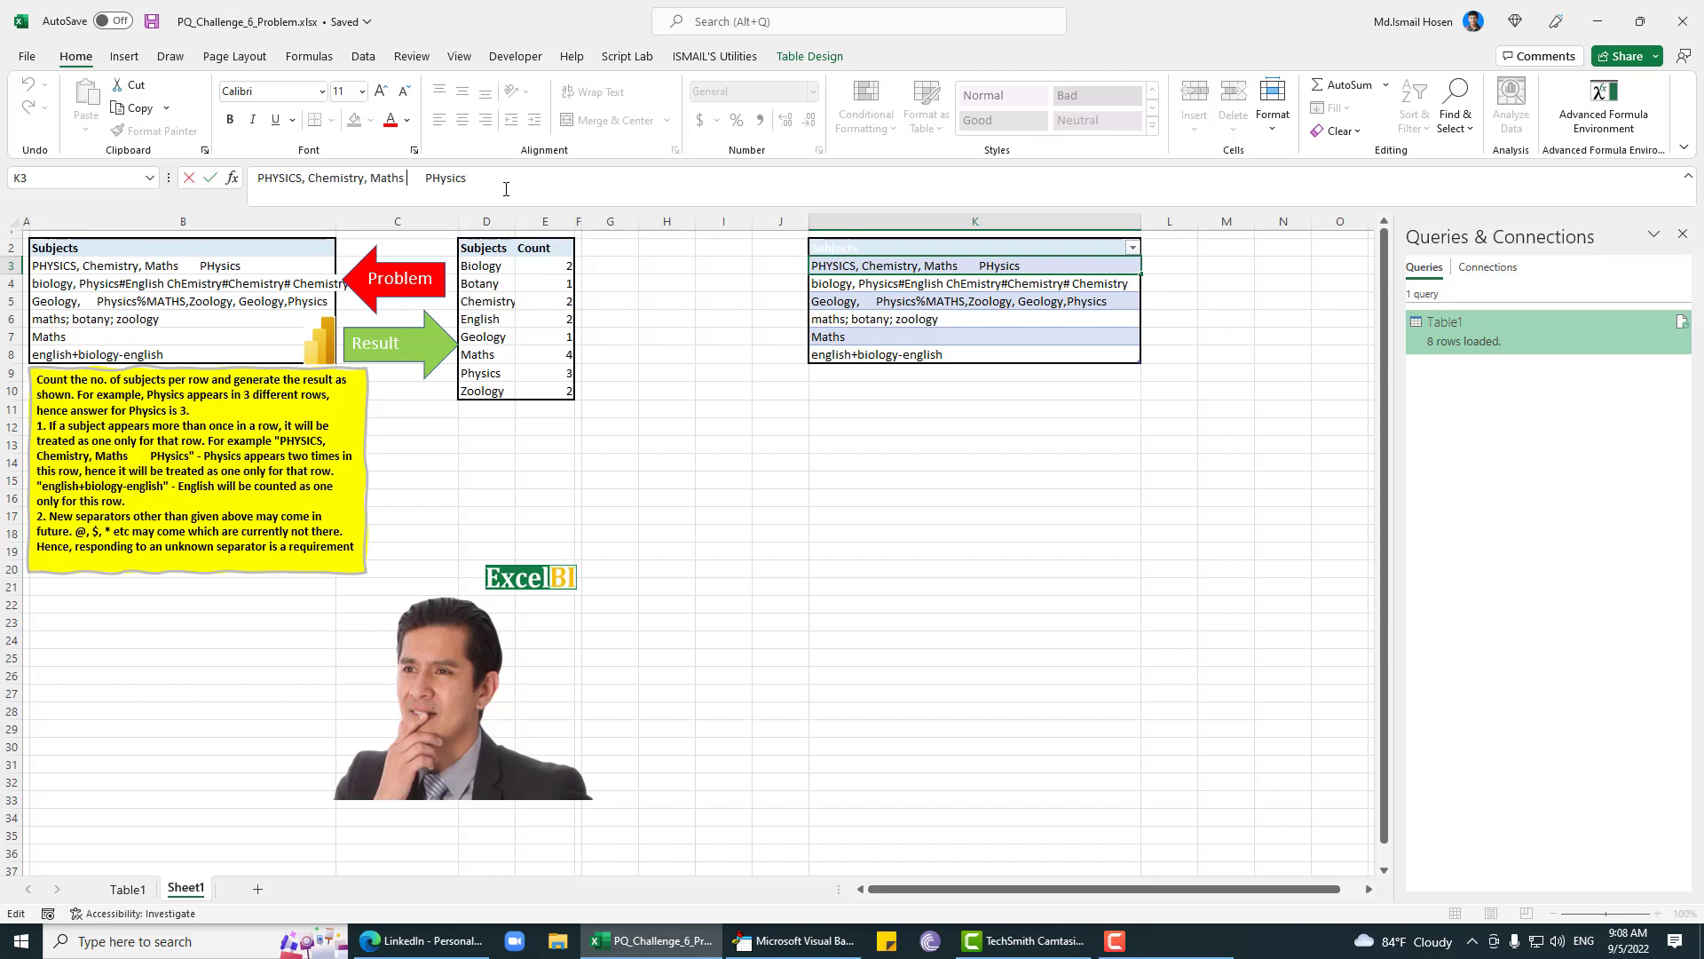
text(#)
key(BackSpace)
text($)
key(Return)
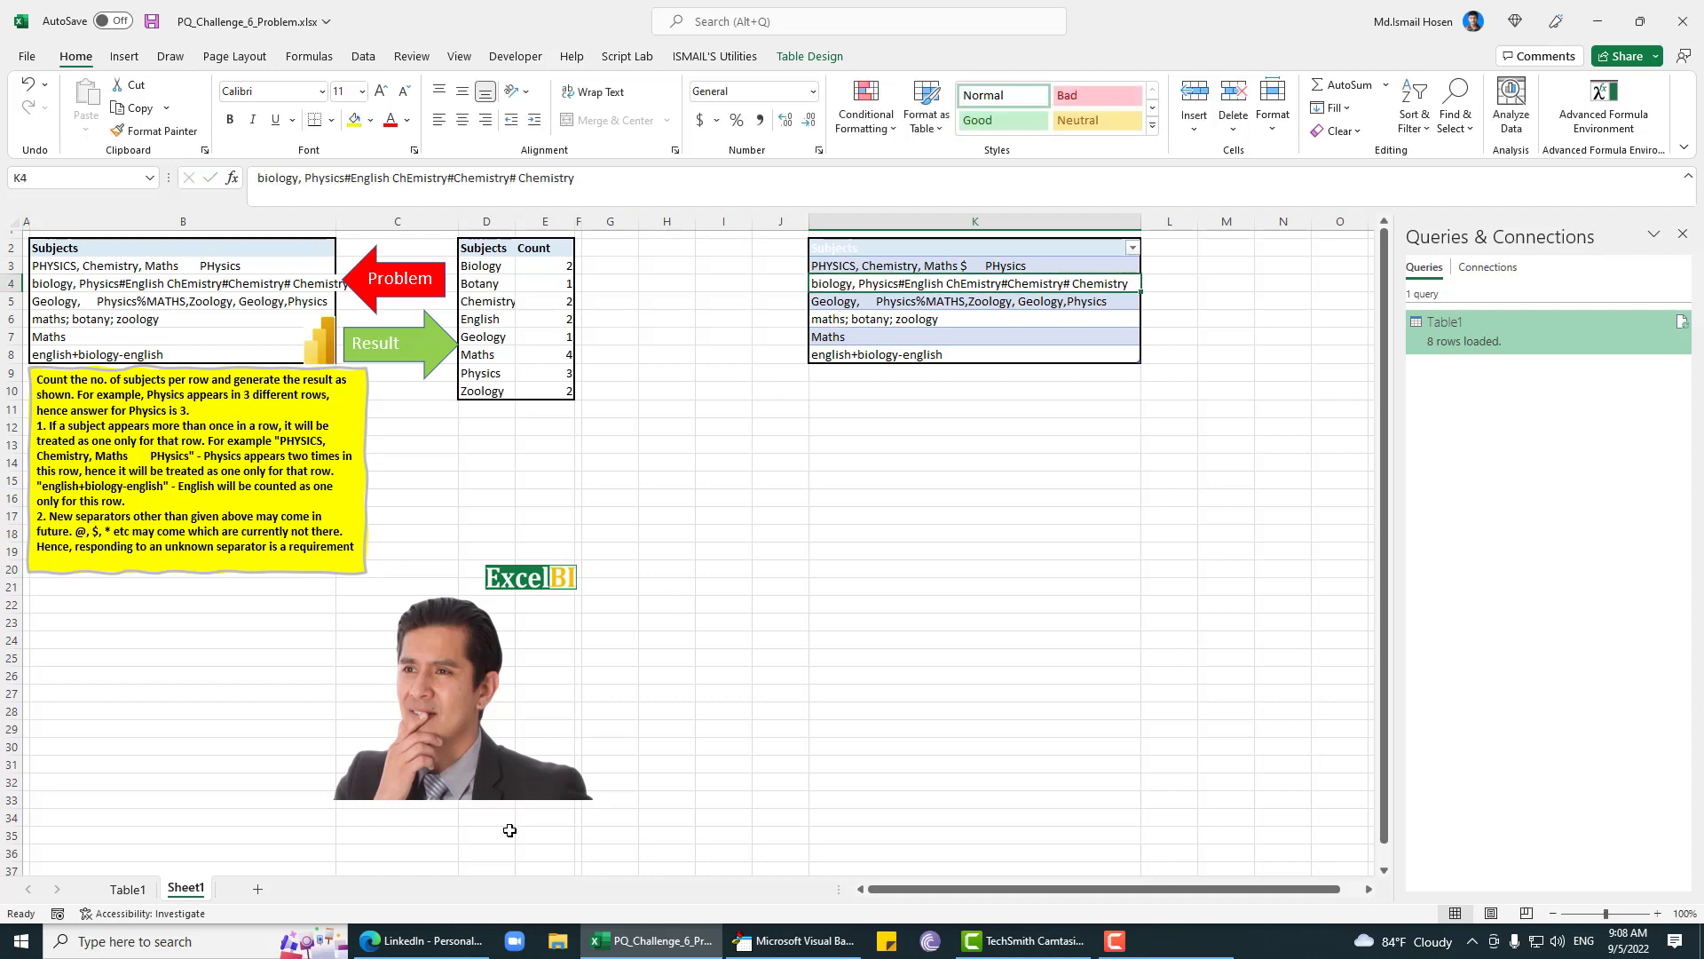
Step: Refresh the query on Table1, fill the XLOOKUP check down H3:H10, save, and return to Sheet1
click(132, 892)
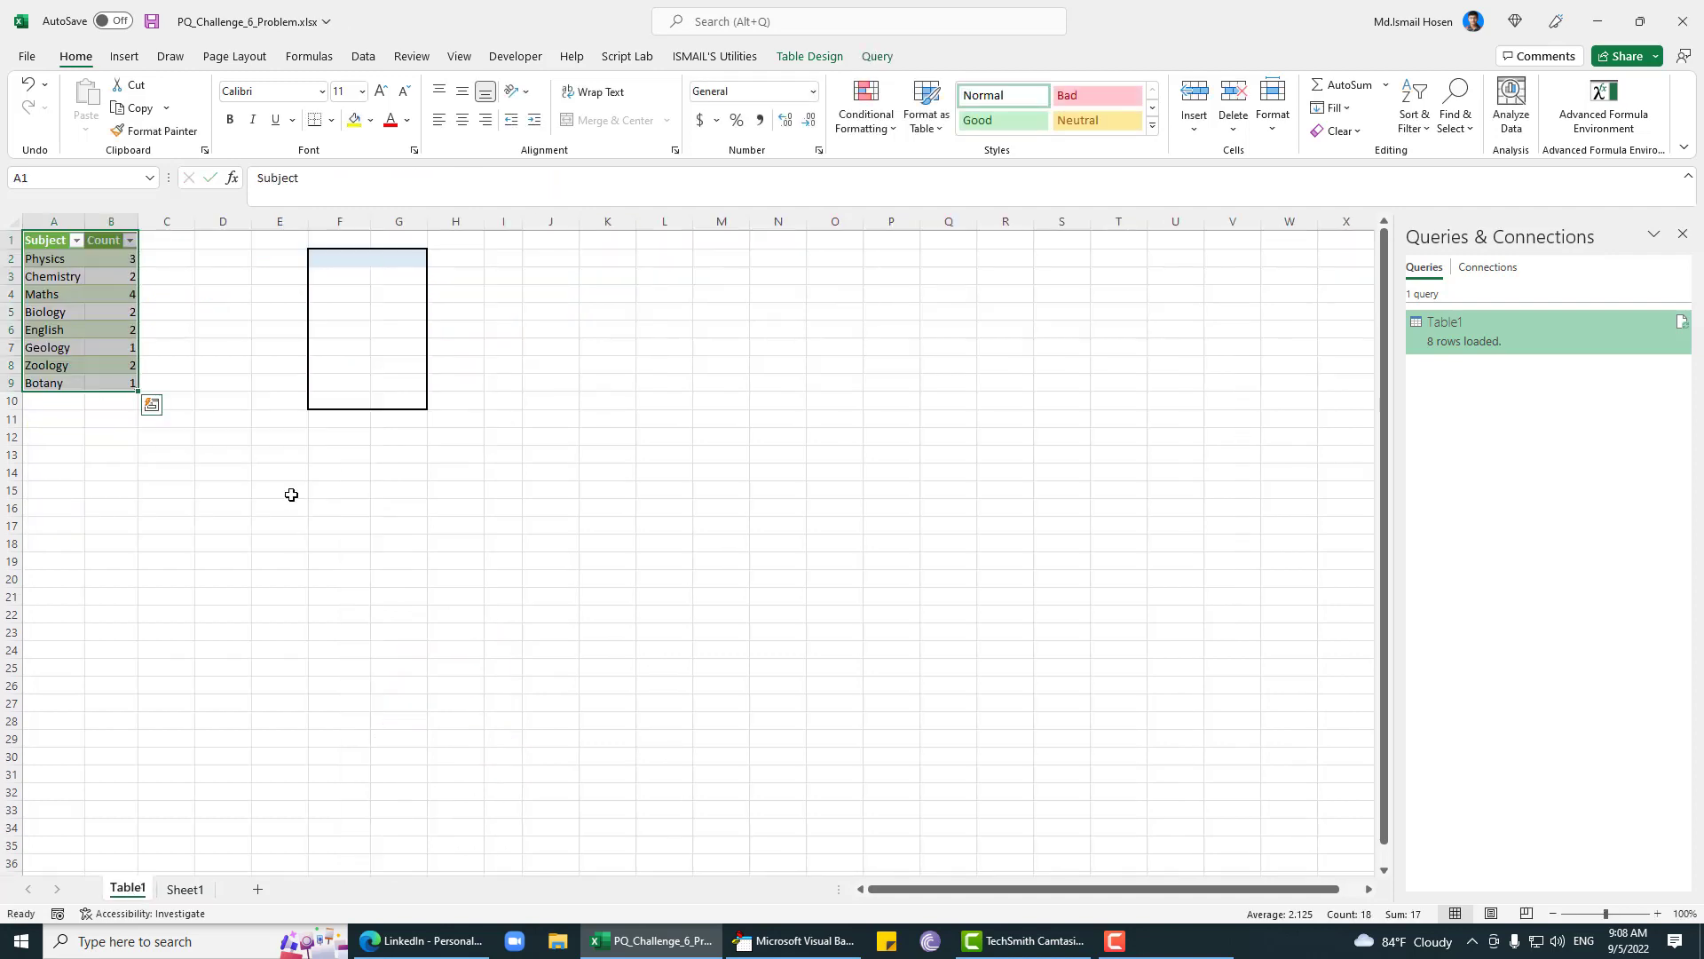
click(99, 315)
right_click(99, 314)
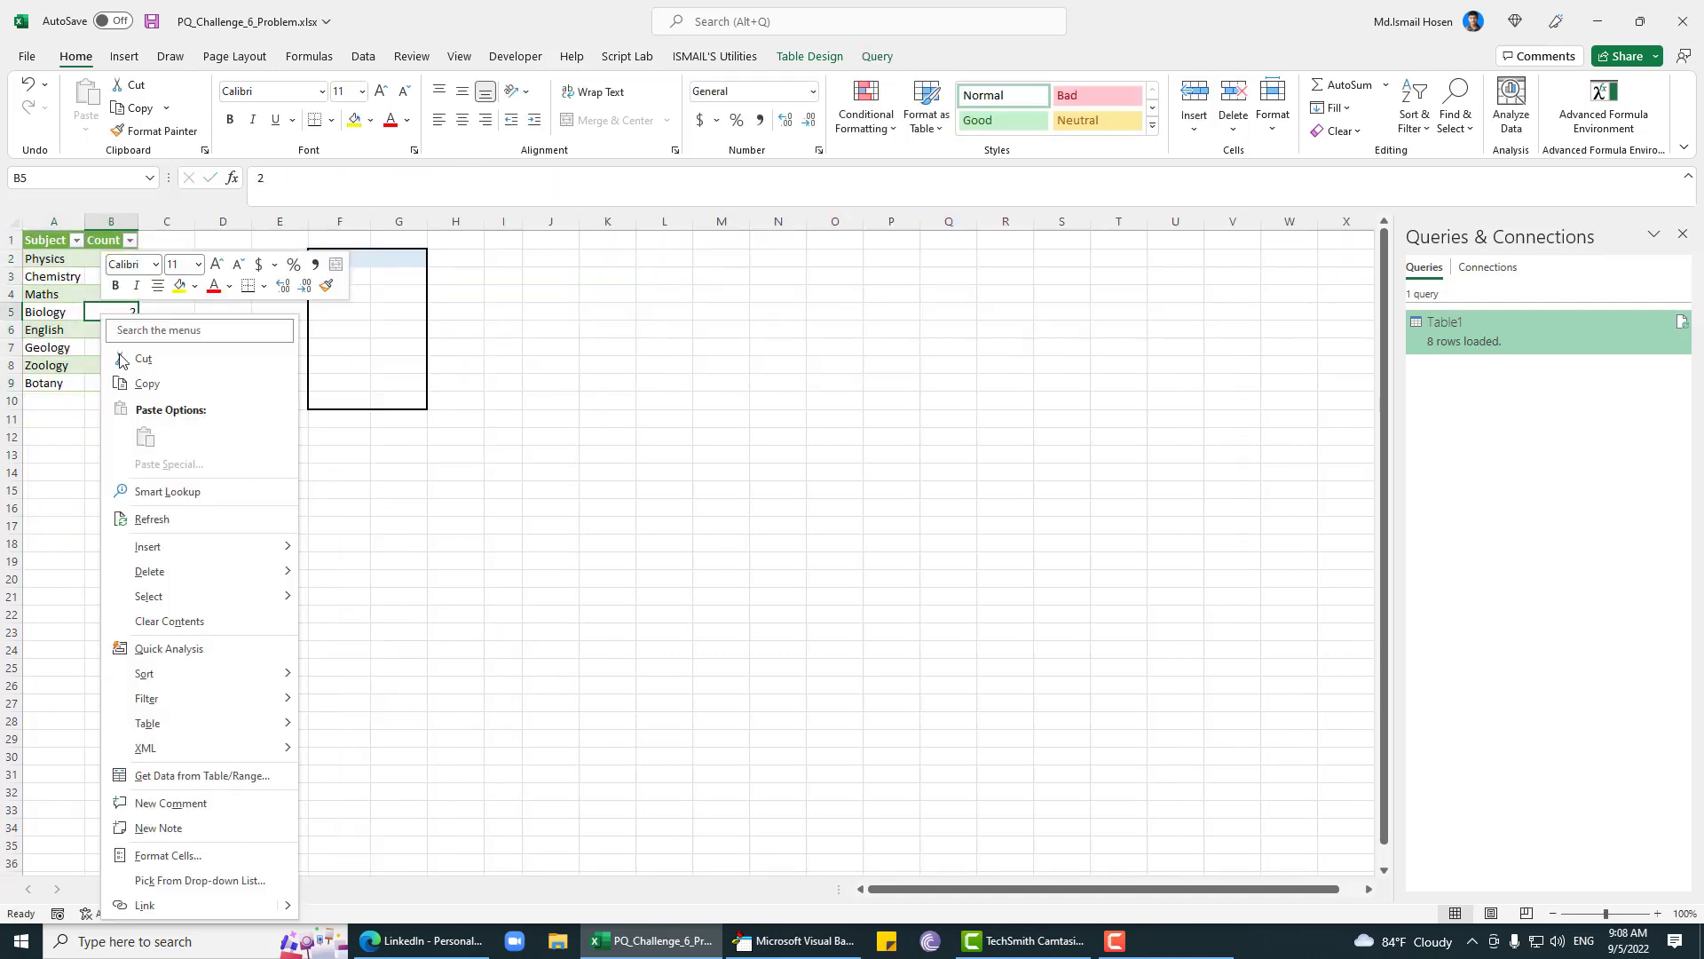
click(153, 520)
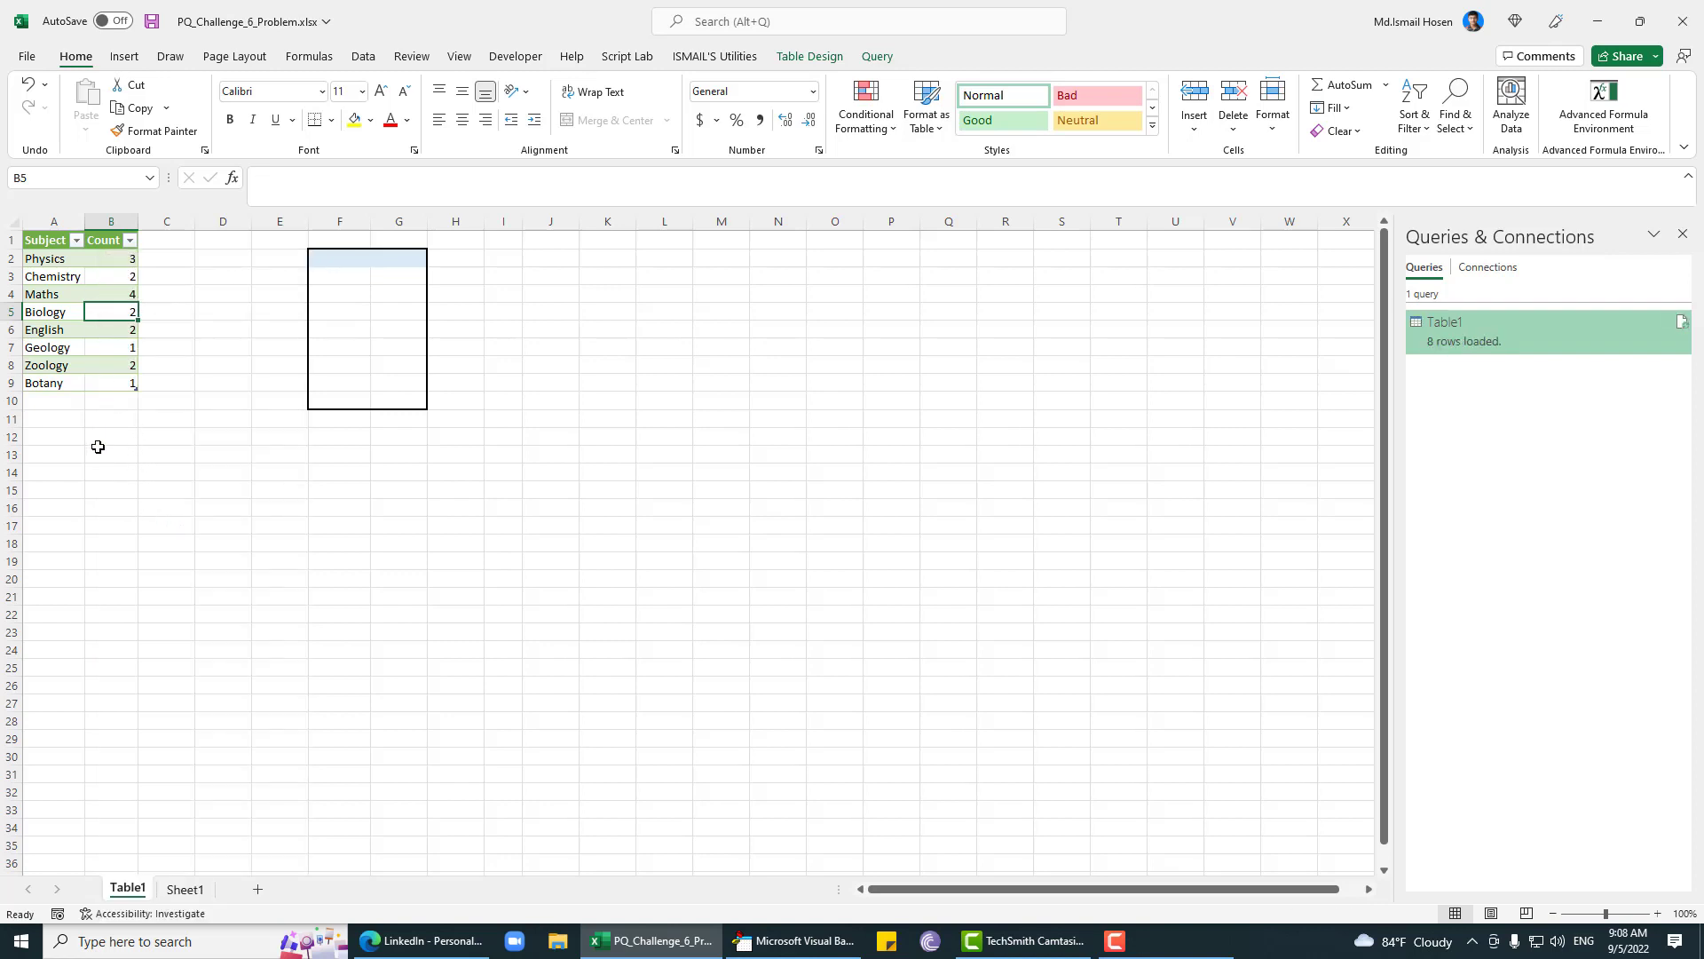
drag(456, 276, 455, 400)
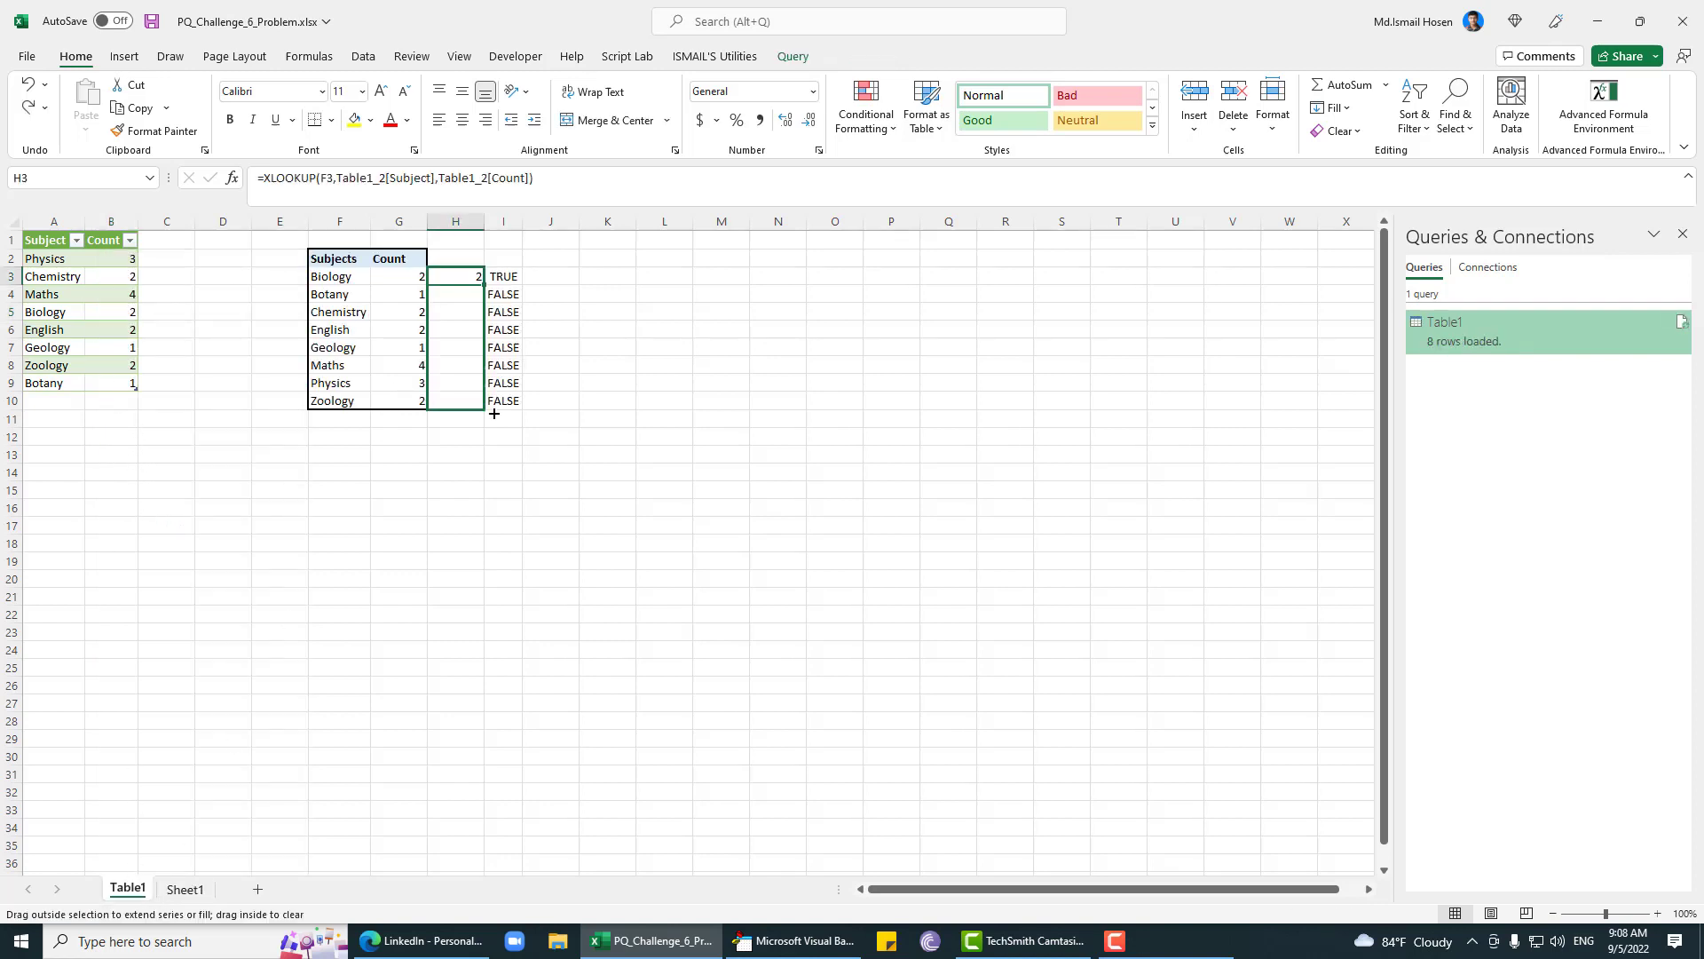
key(ctrl+s)
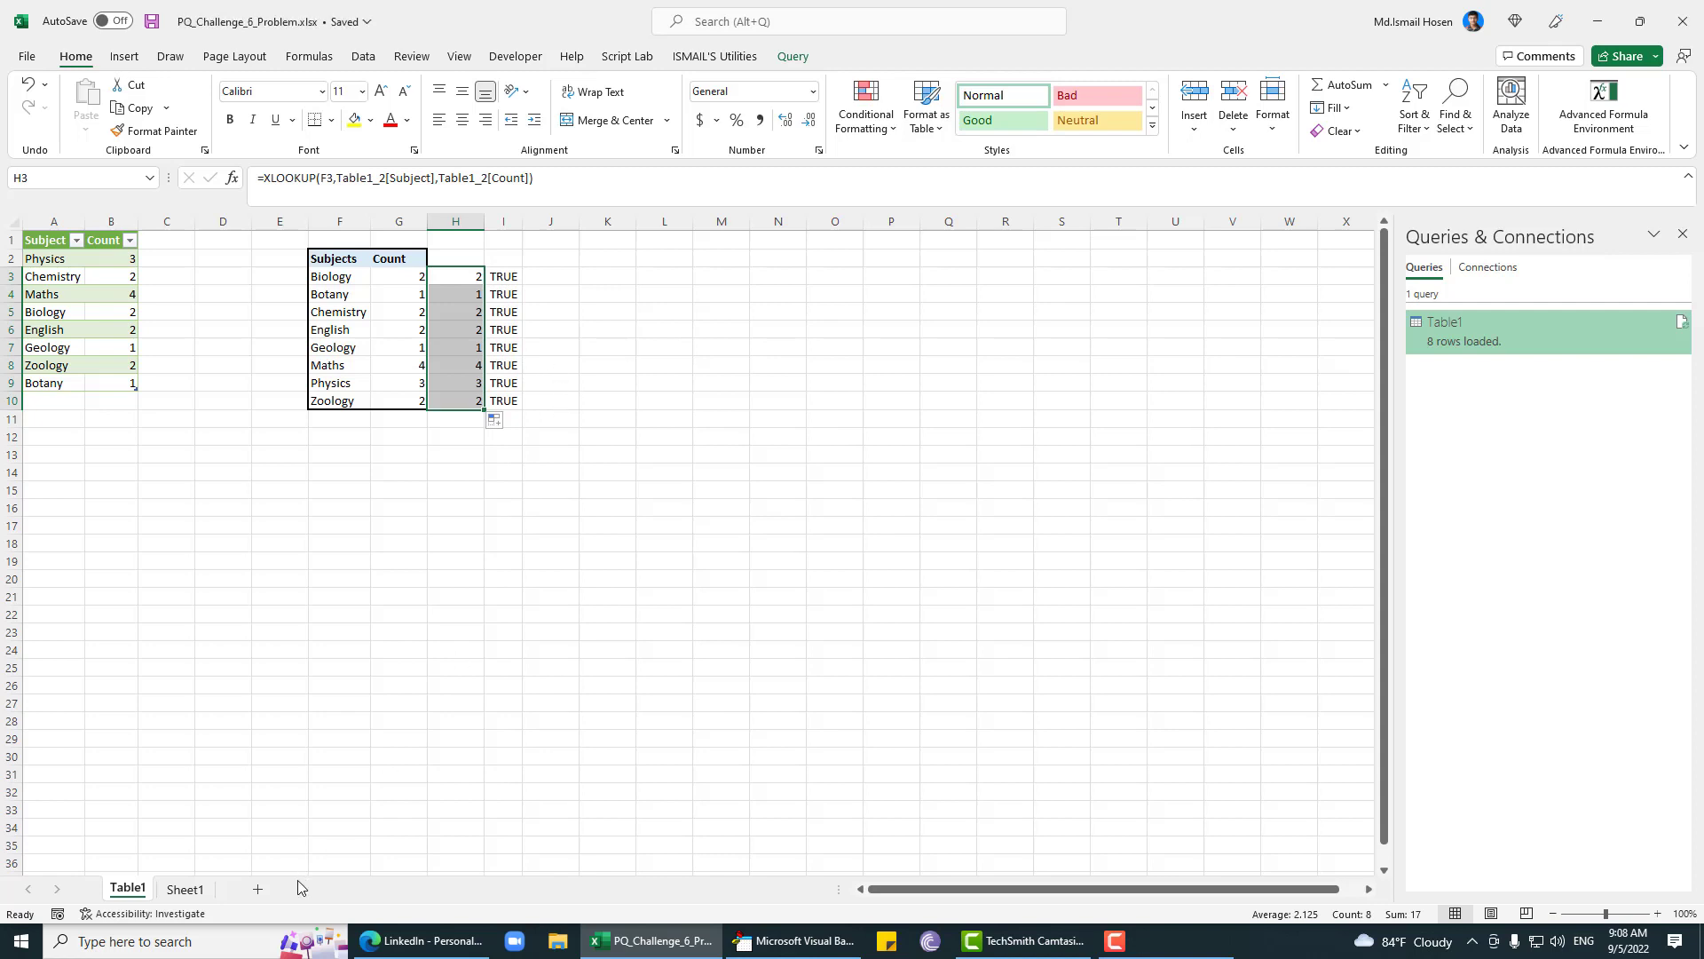
click(185, 888)
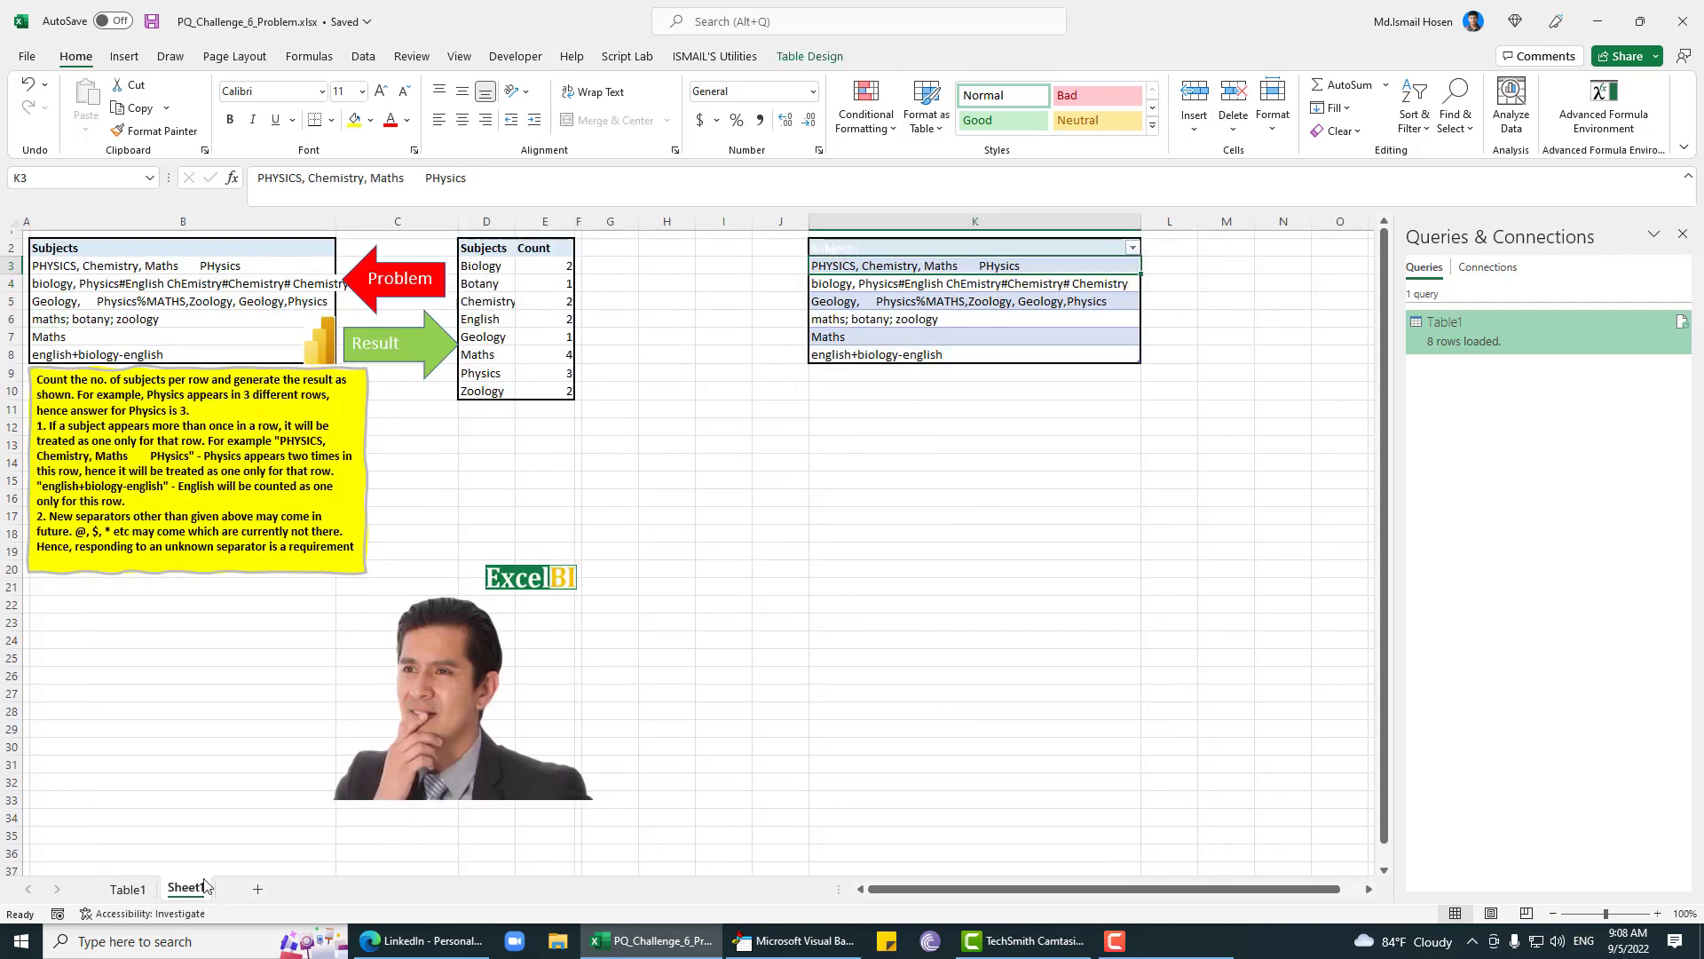
Step: Add a $ before PHysics in K3 and refresh the query output on Table1
click(448, 178)
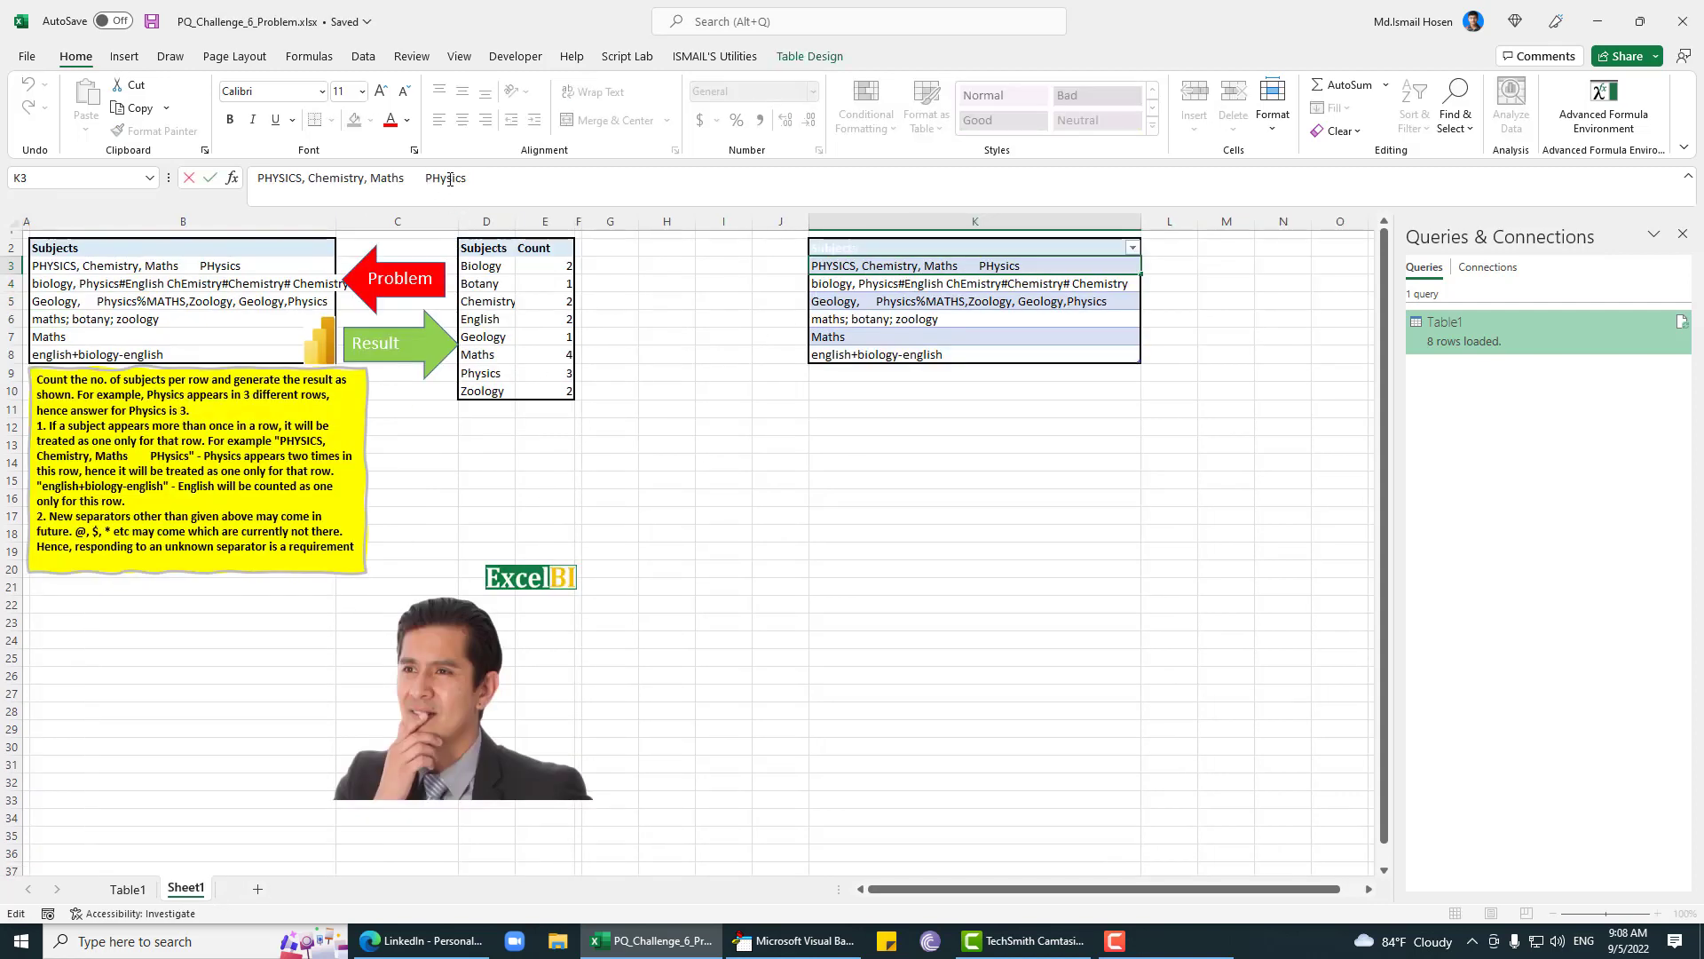
text($)
key(Return)
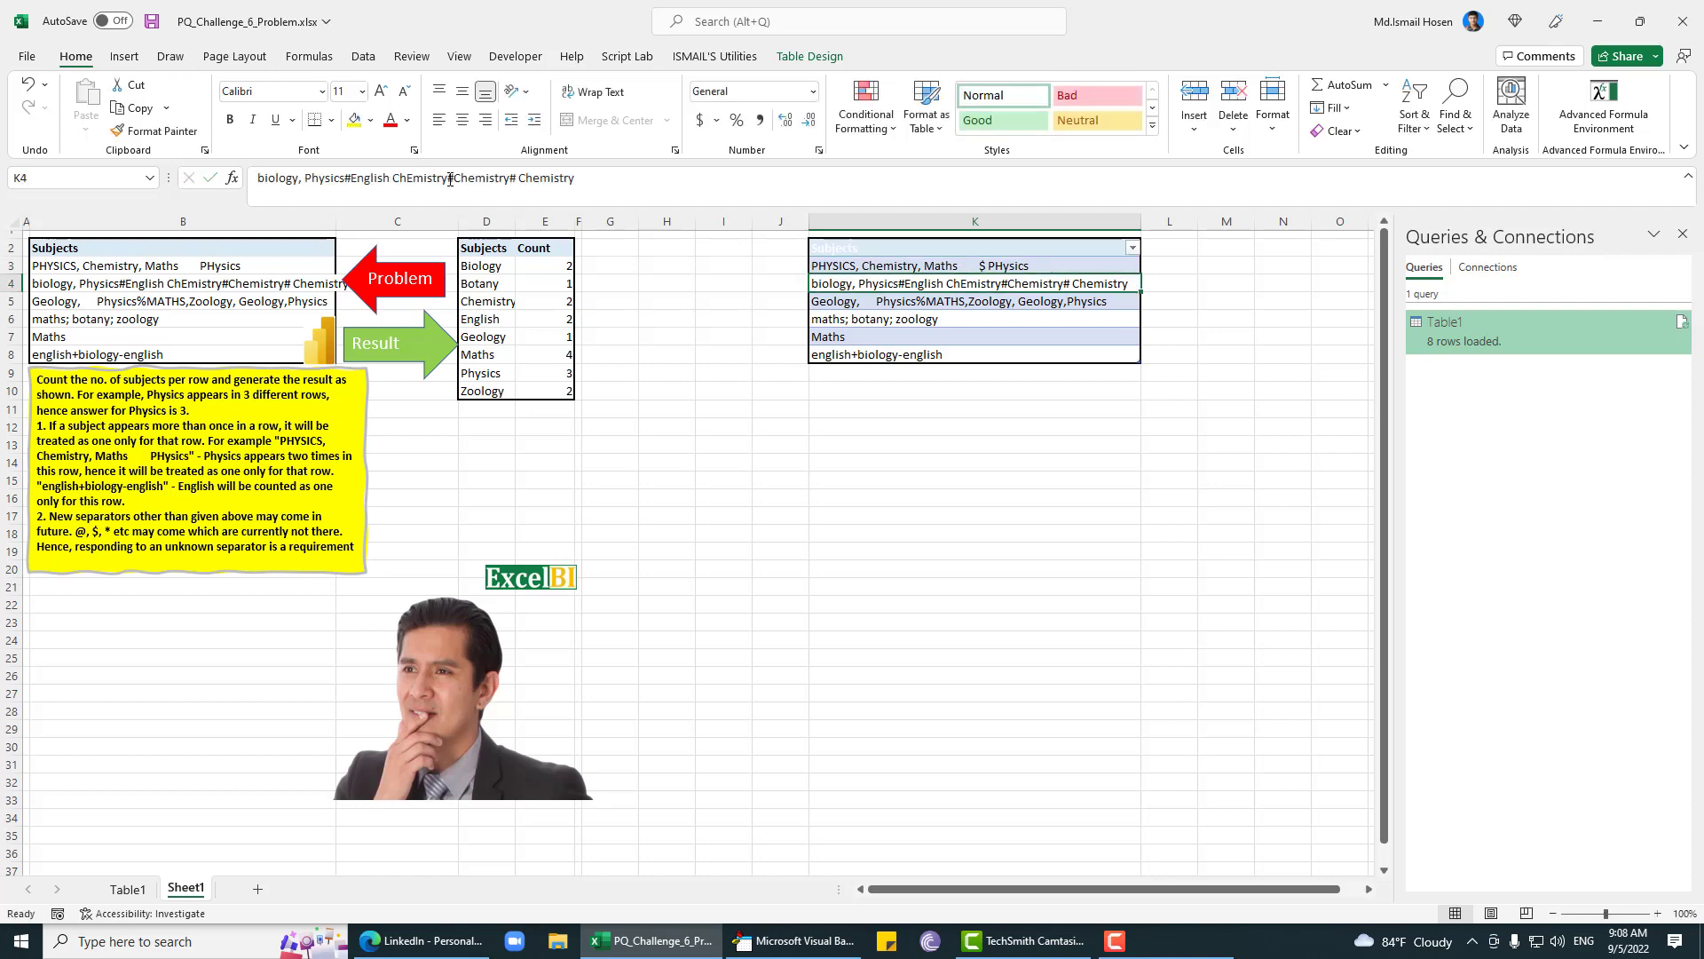
click(127, 888)
right_click(111, 347)
click(160, 522)
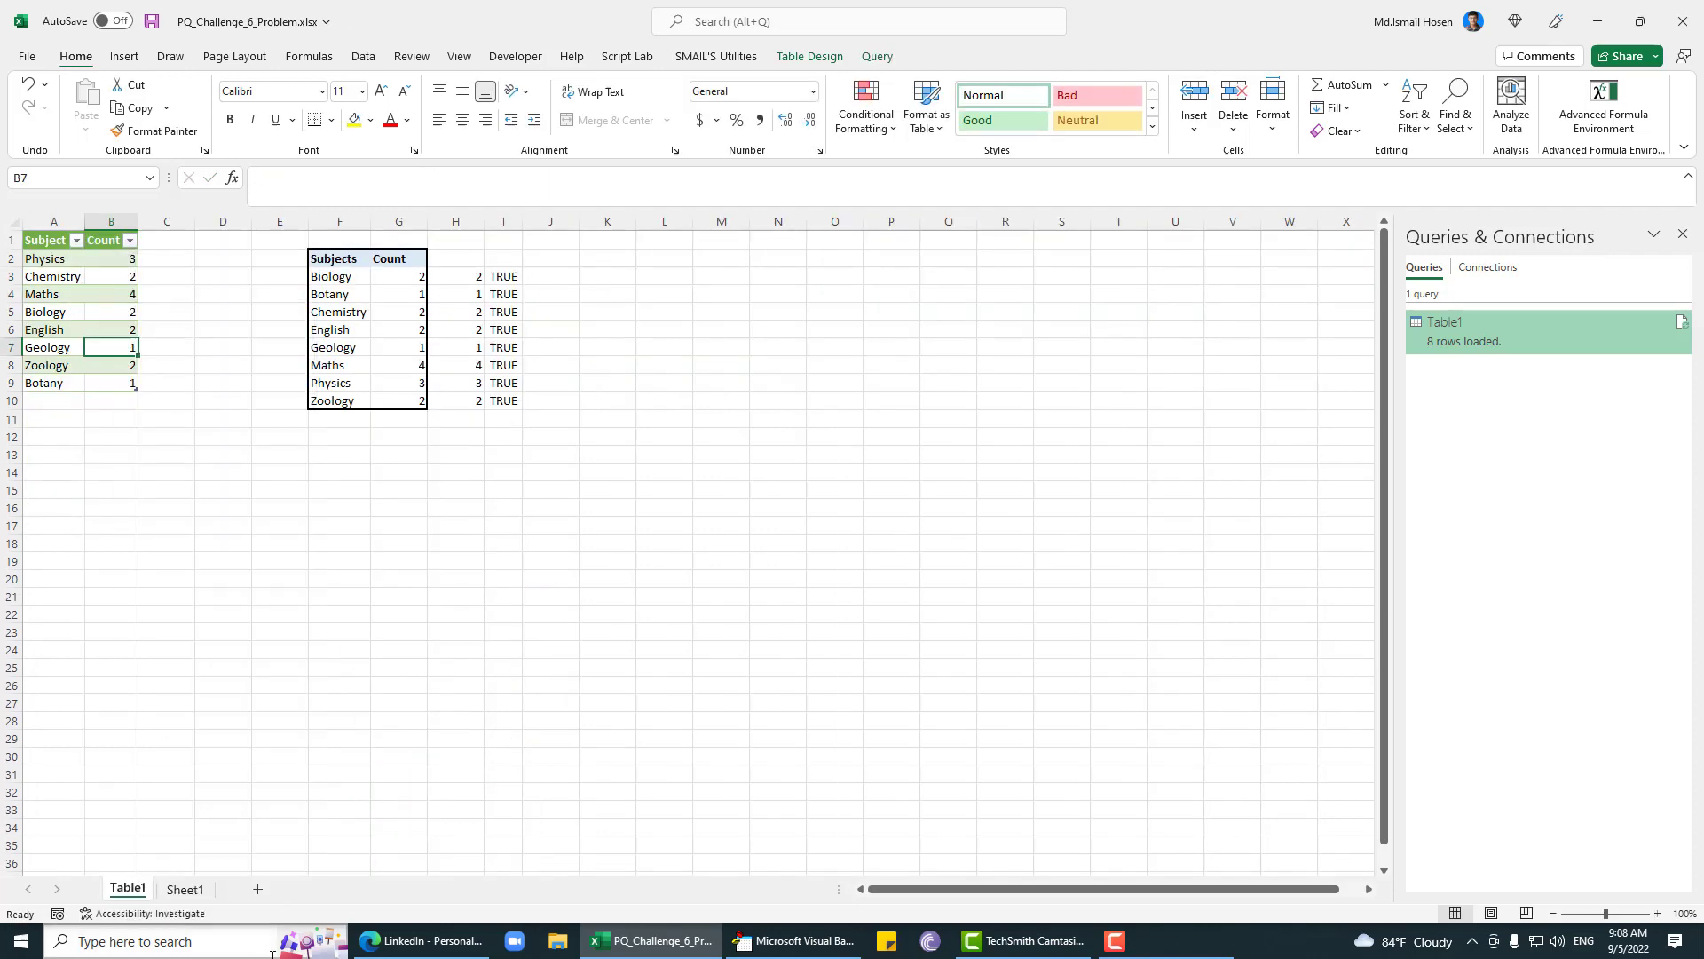
click(184, 889)
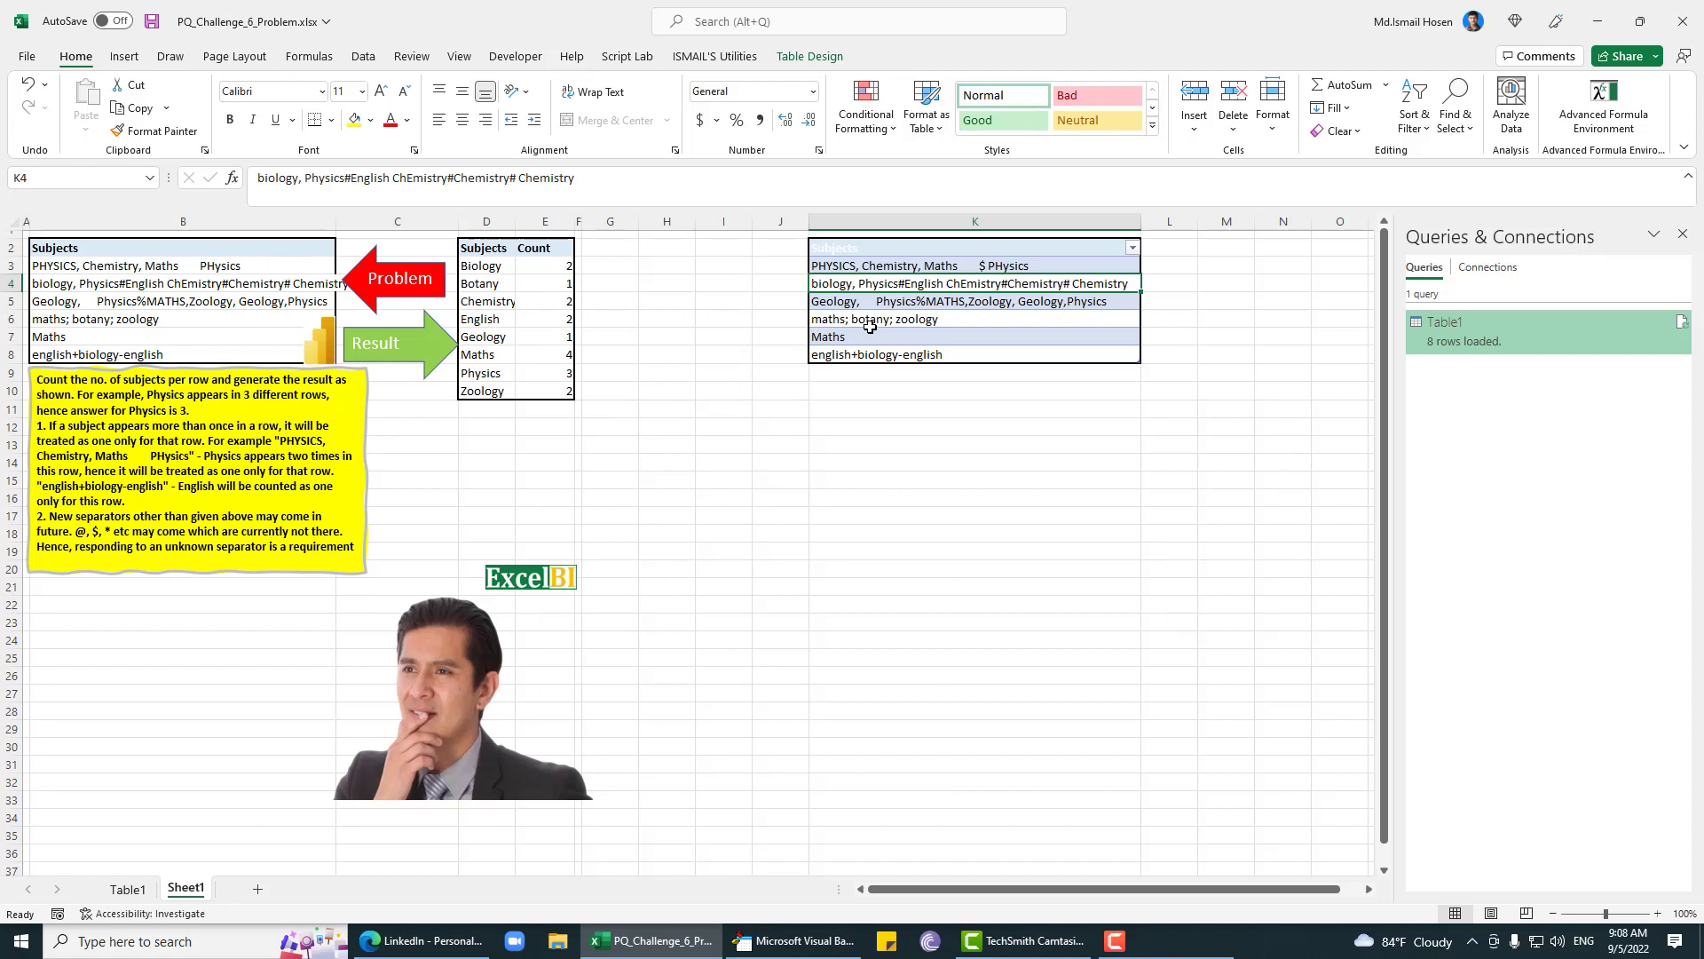
Step: Replace the comma between Geology and Physics in K5 with an @
click(888, 301)
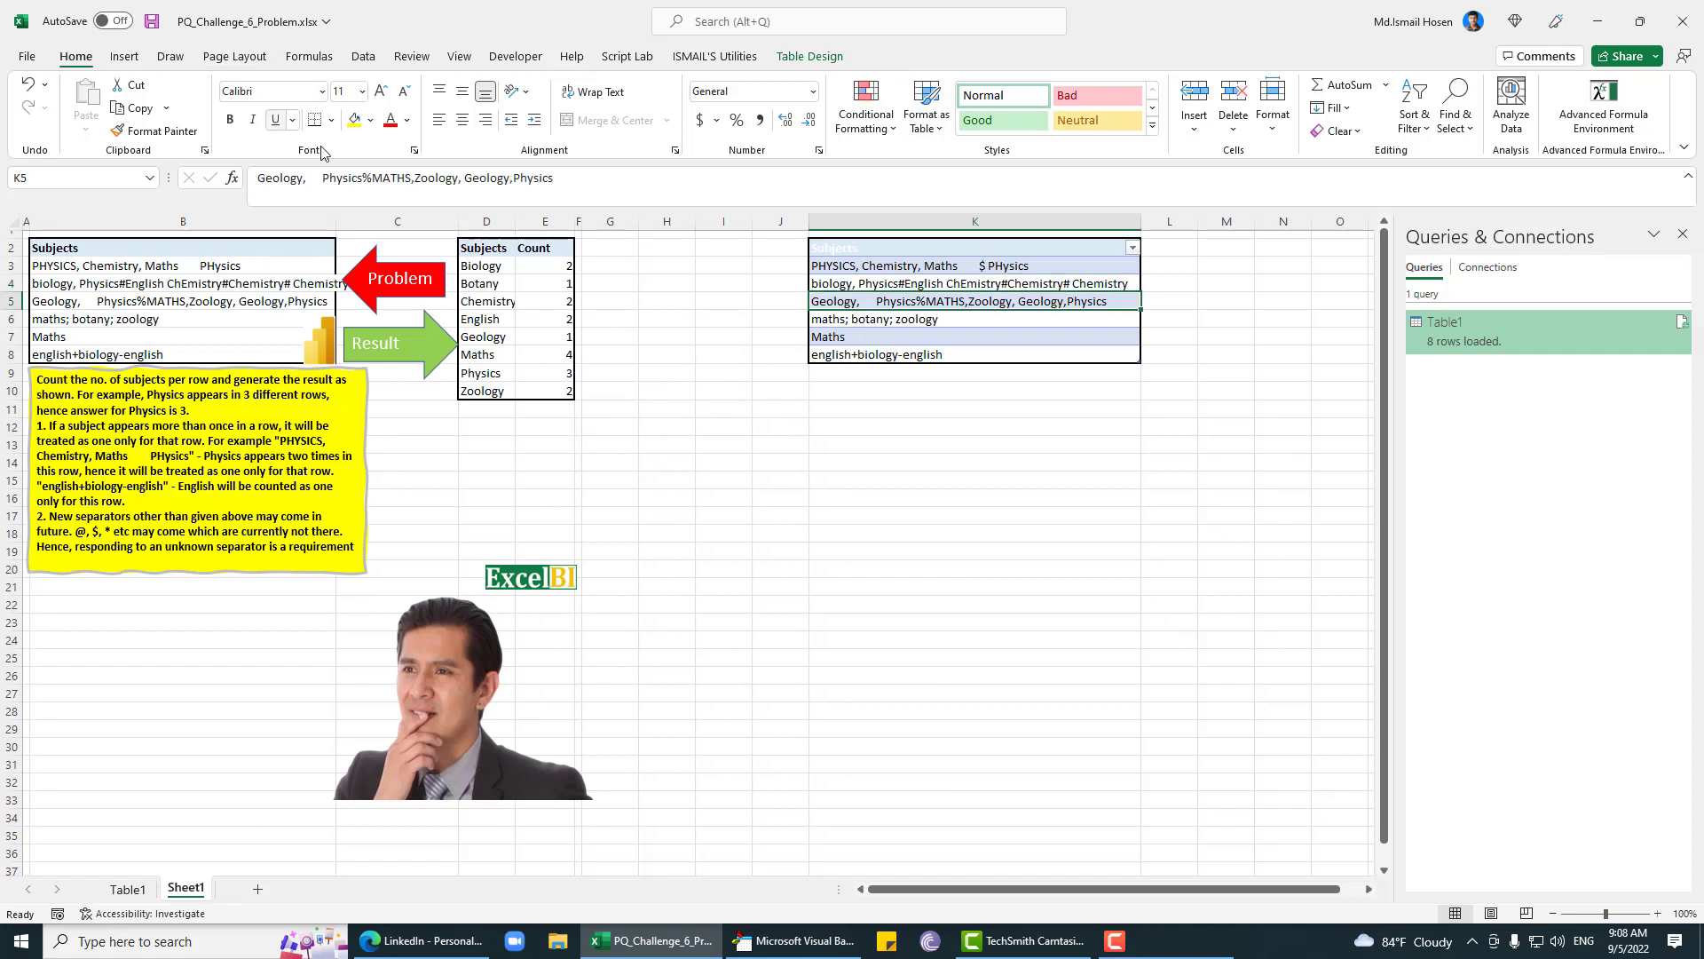
click(515, 178)
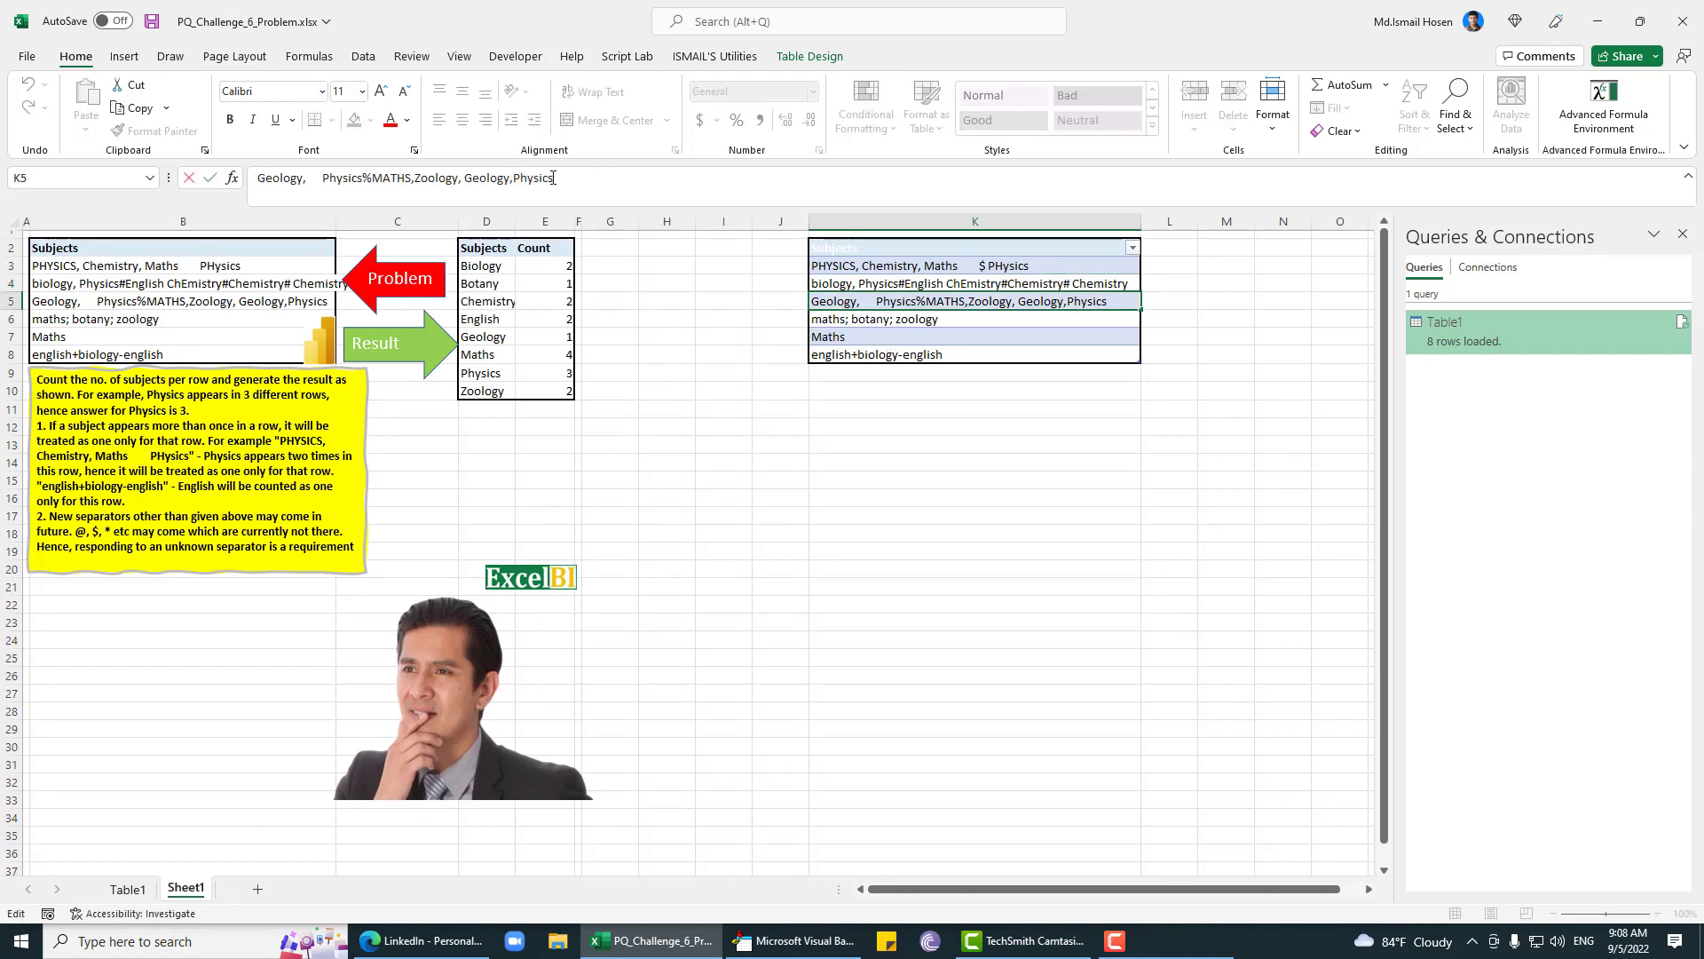
key(BackSpace)
text(@)
key(Return)
Step: Recheck the Biology count on Table1, then save the workbook from Sheet1
key(ctrl+Page_Up)
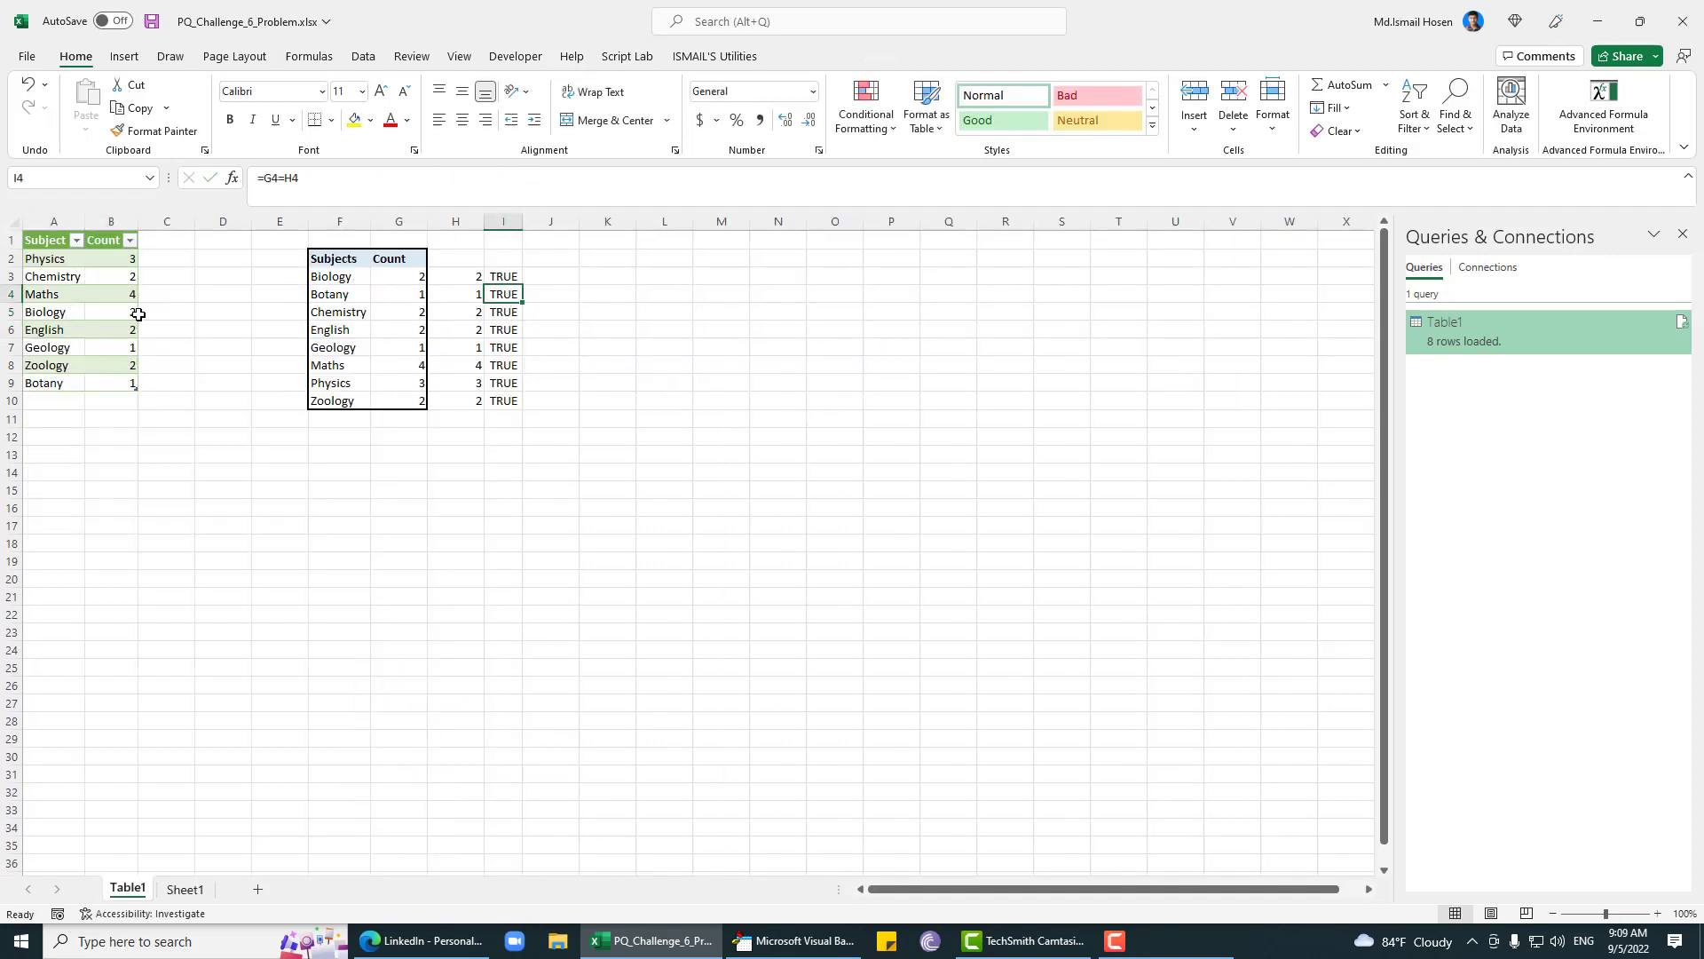
click(120, 311)
click(184, 888)
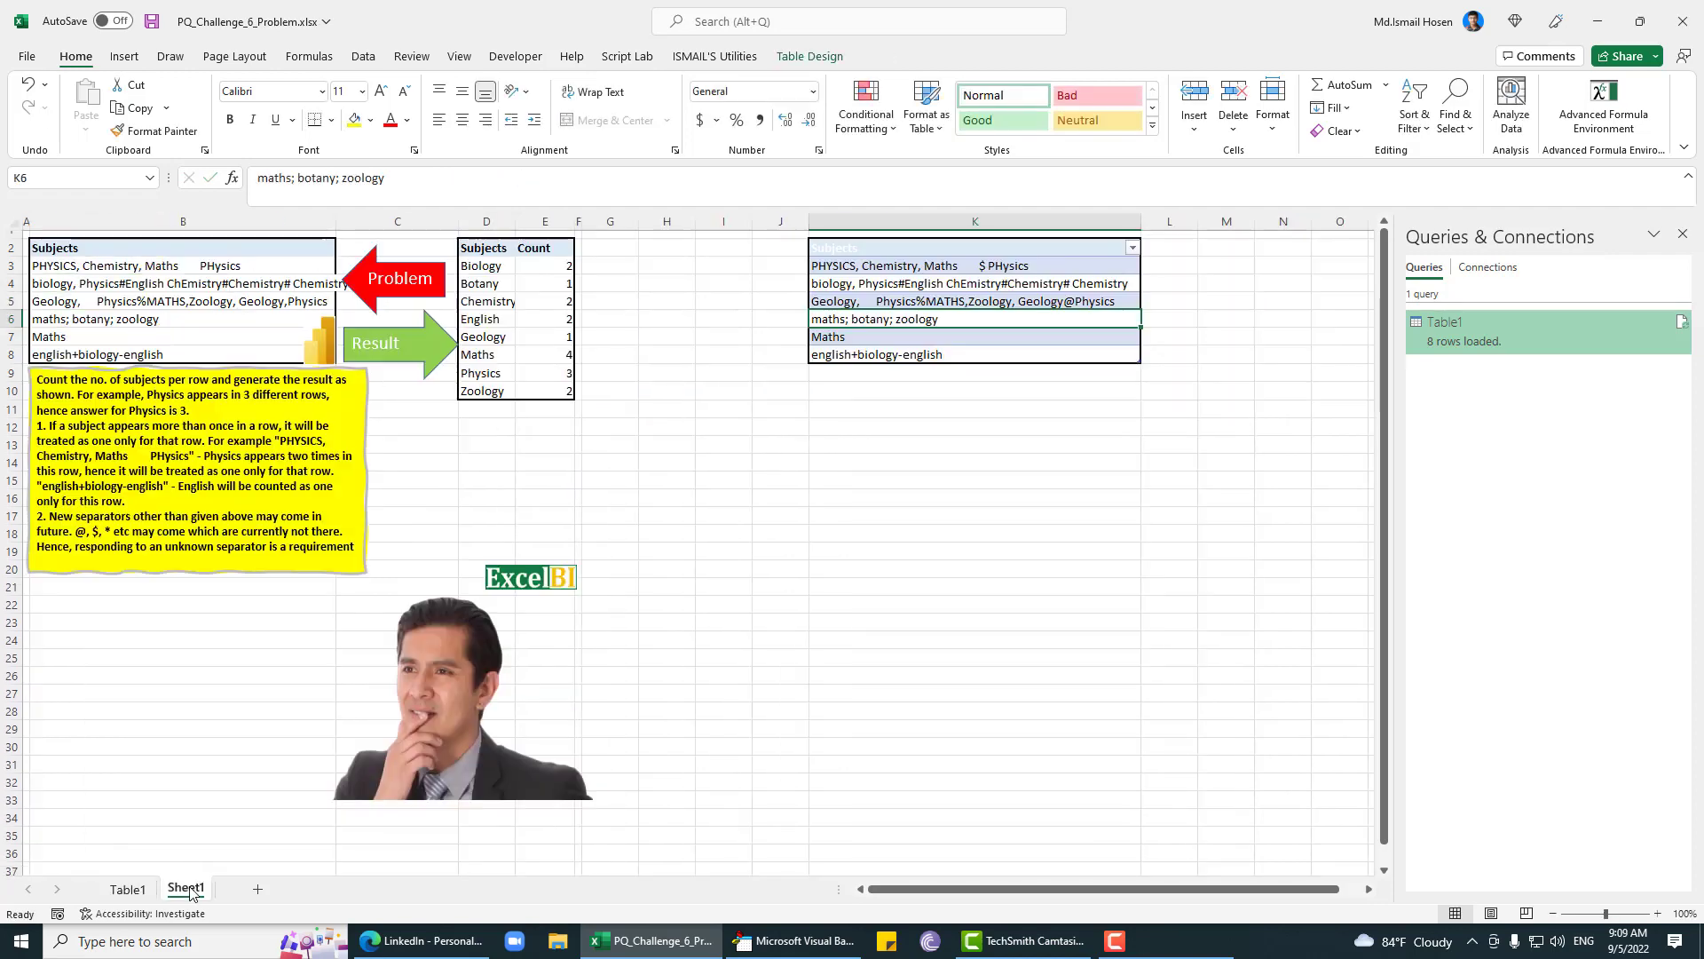
click(967, 354)
key(ctrl+s)
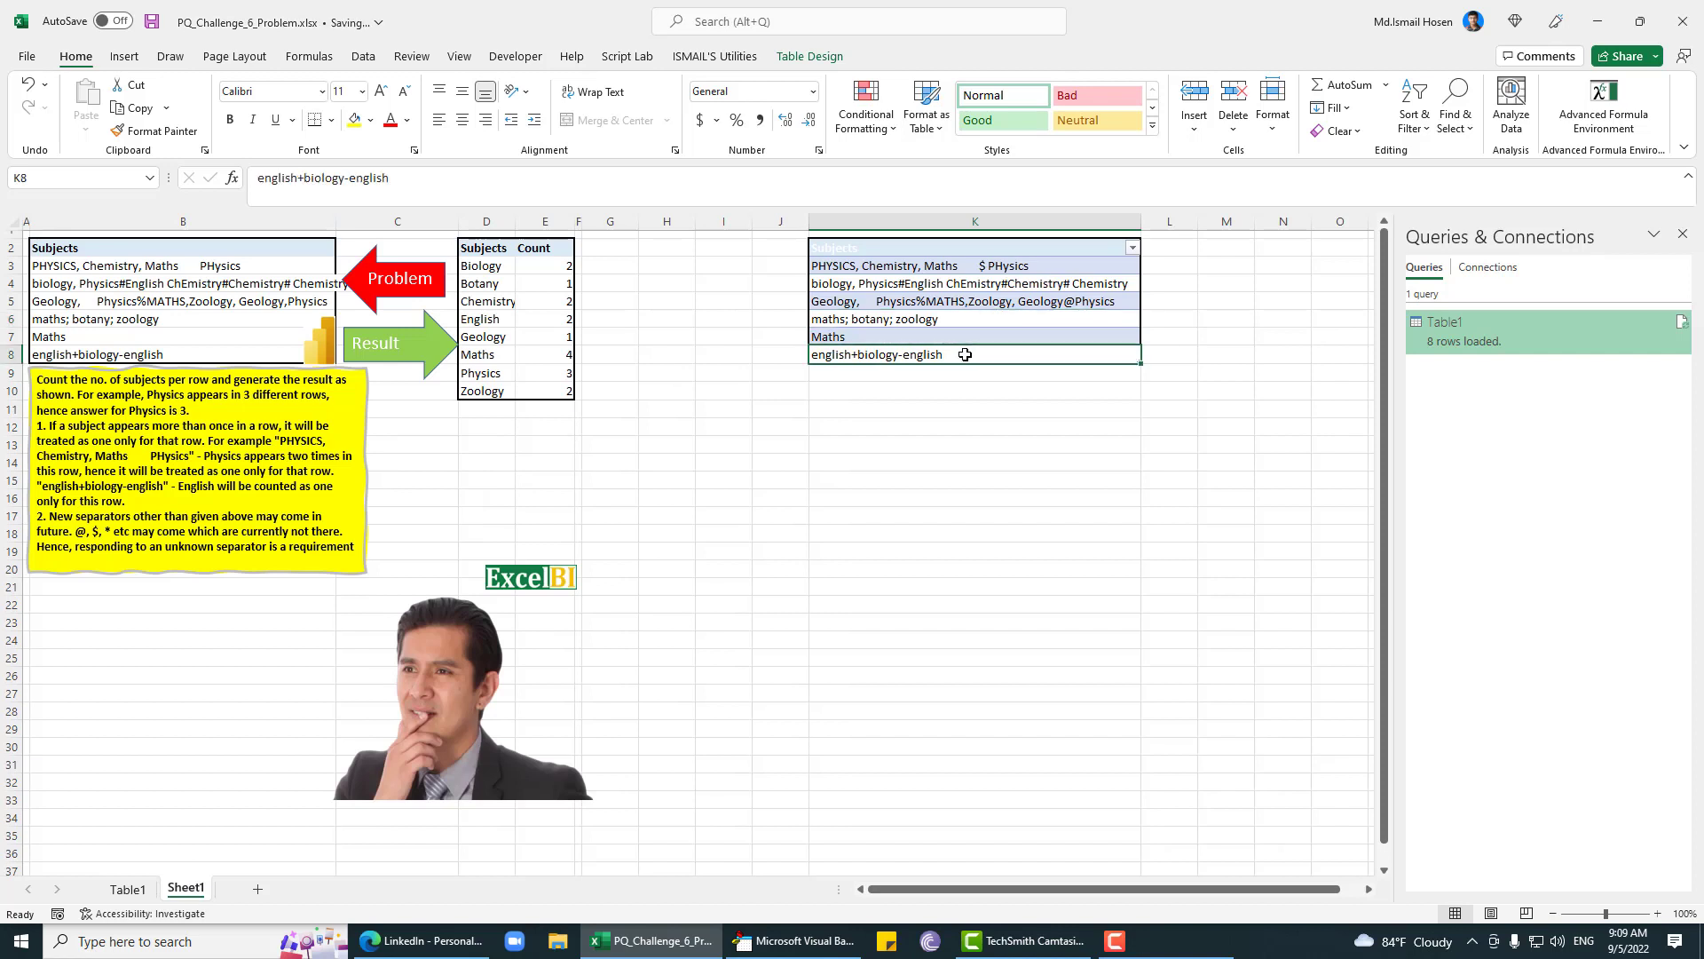